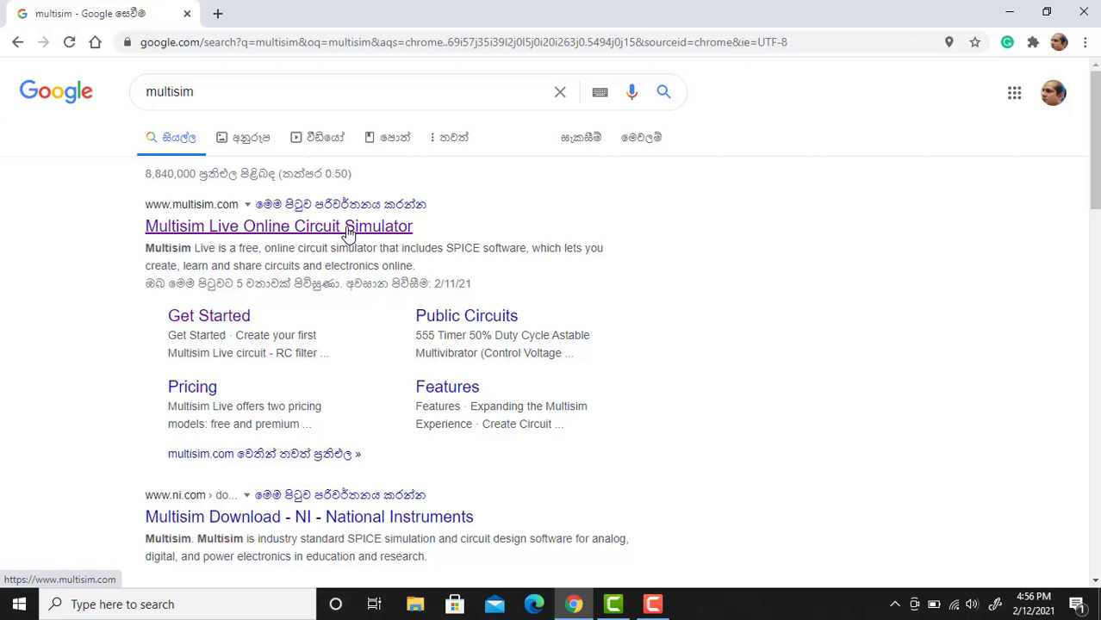
Open the Multisim Live website from the search results and look over its free sign-up form and home page.
{"action": "left_click", "coordinate": [349, 229]}
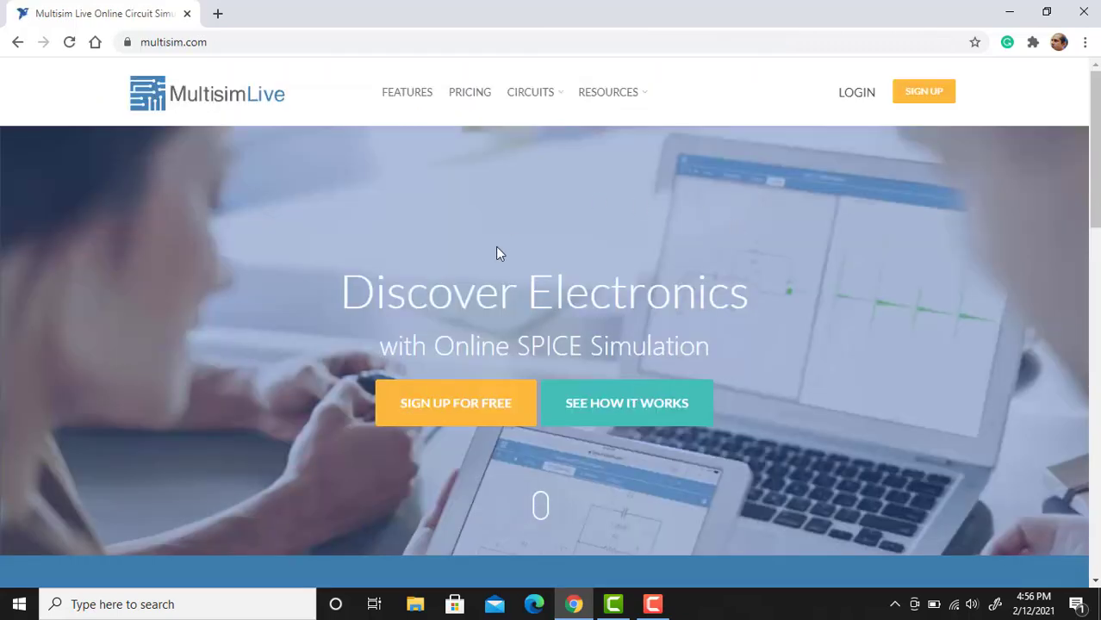
{"action": "scroll", "coordinate": [495, 253], "scroll_direction": "down", "scroll_amount": 2}
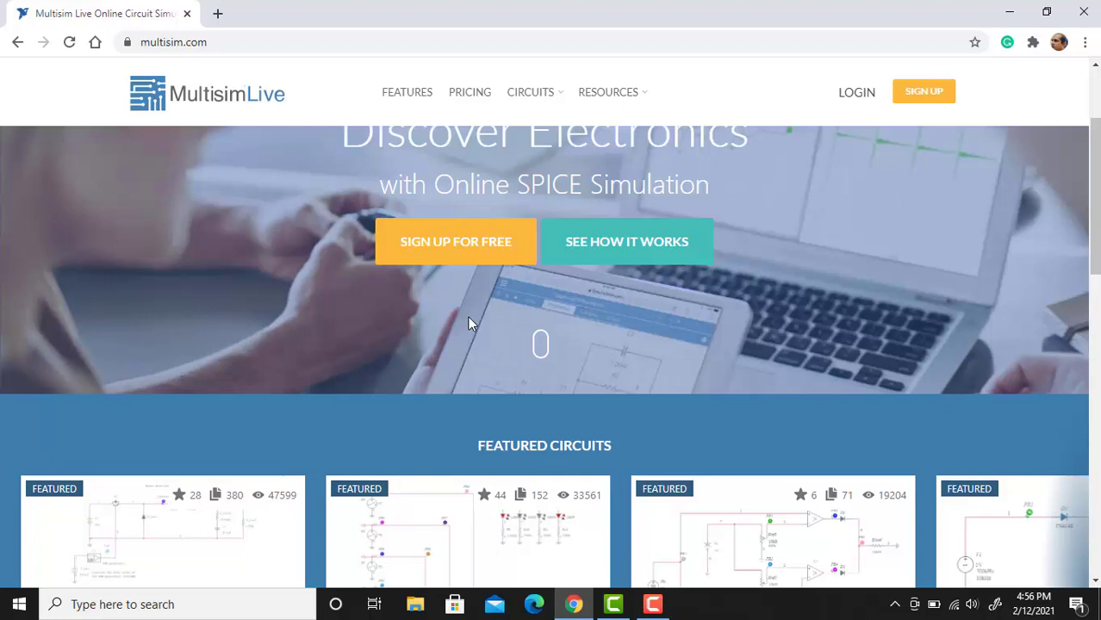
{"action": "left_click", "coordinate": [450, 258]}
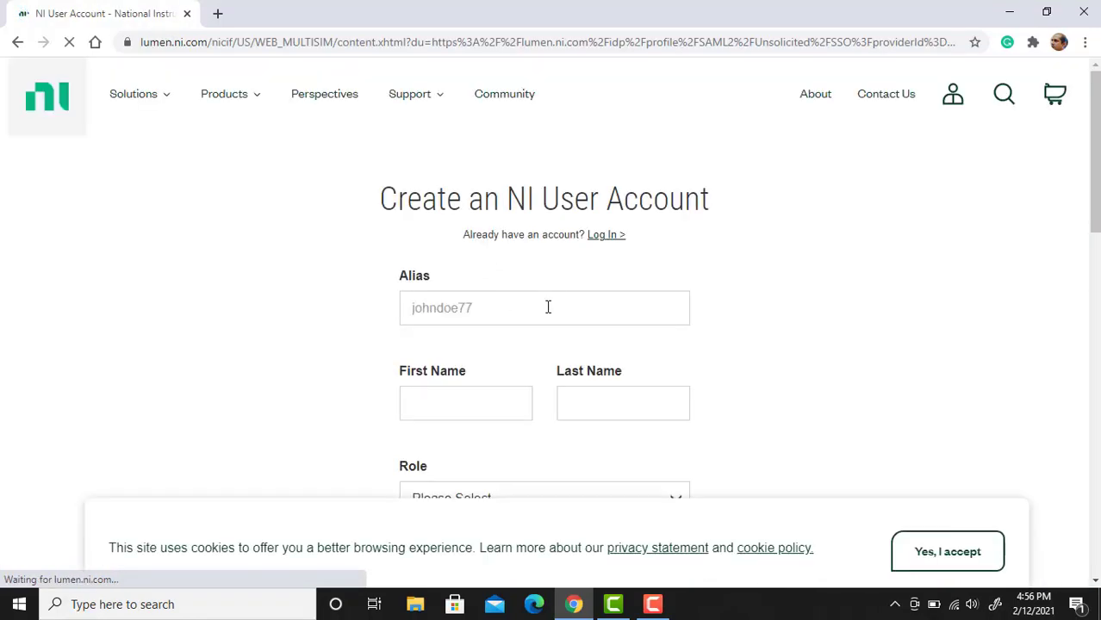
{"action": "scroll", "coordinate": [465, 276], "scroll_direction": "down", "scroll_amount": 15}
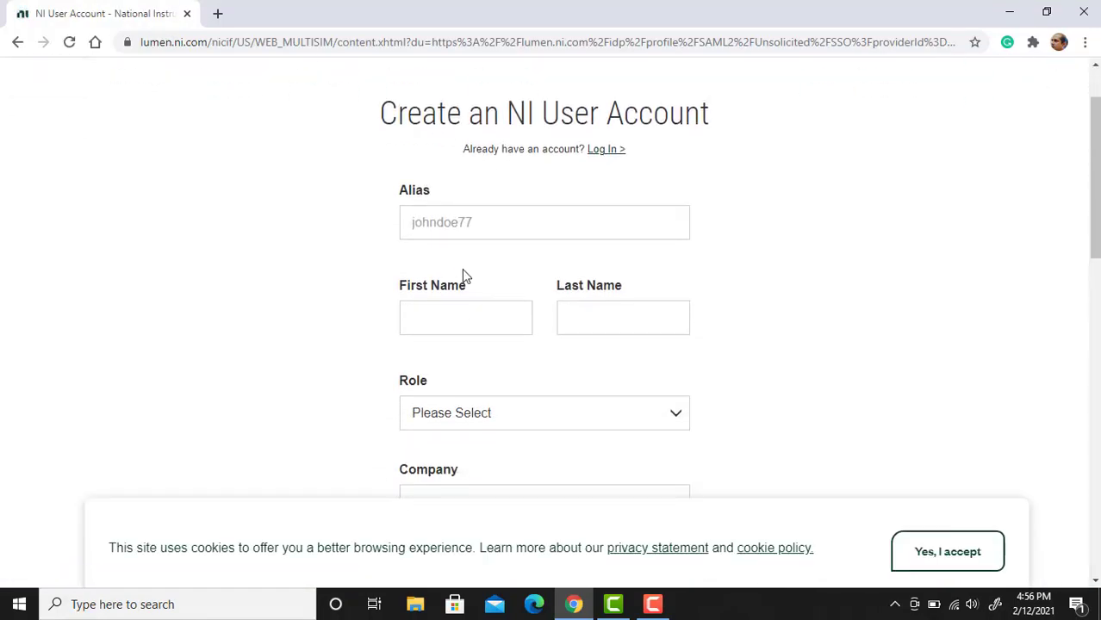
{"action": "scroll", "coordinate": [463, 271], "scroll_direction": "up", "scroll_amount": 4}
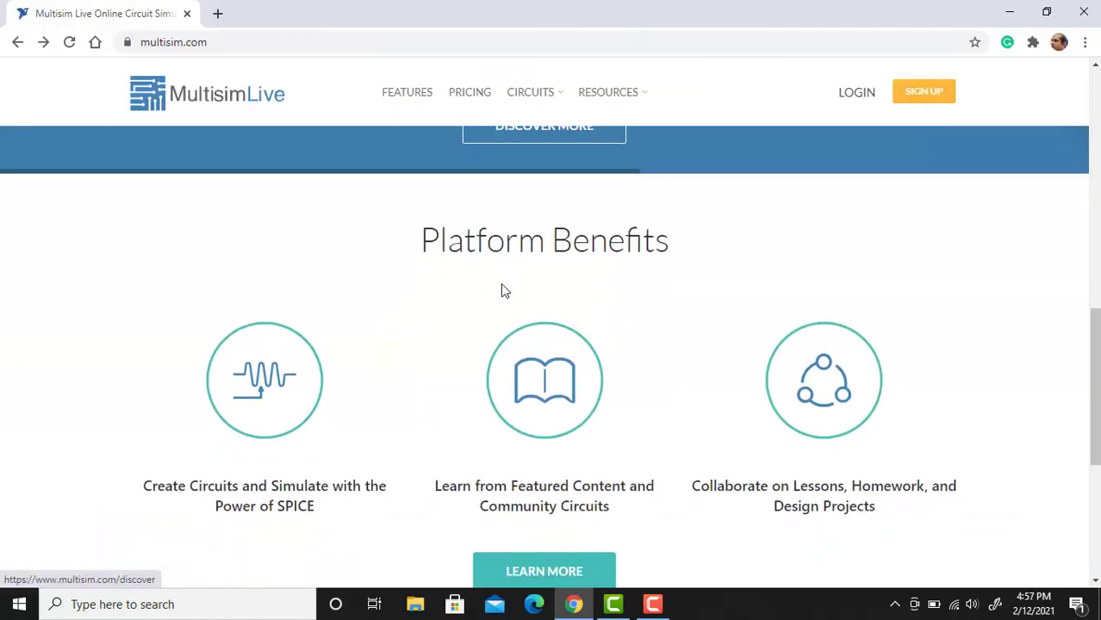
{"action": "scroll", "coordinate": [502, 286], "scroll_direction": "down", "scroll_amount": 5}
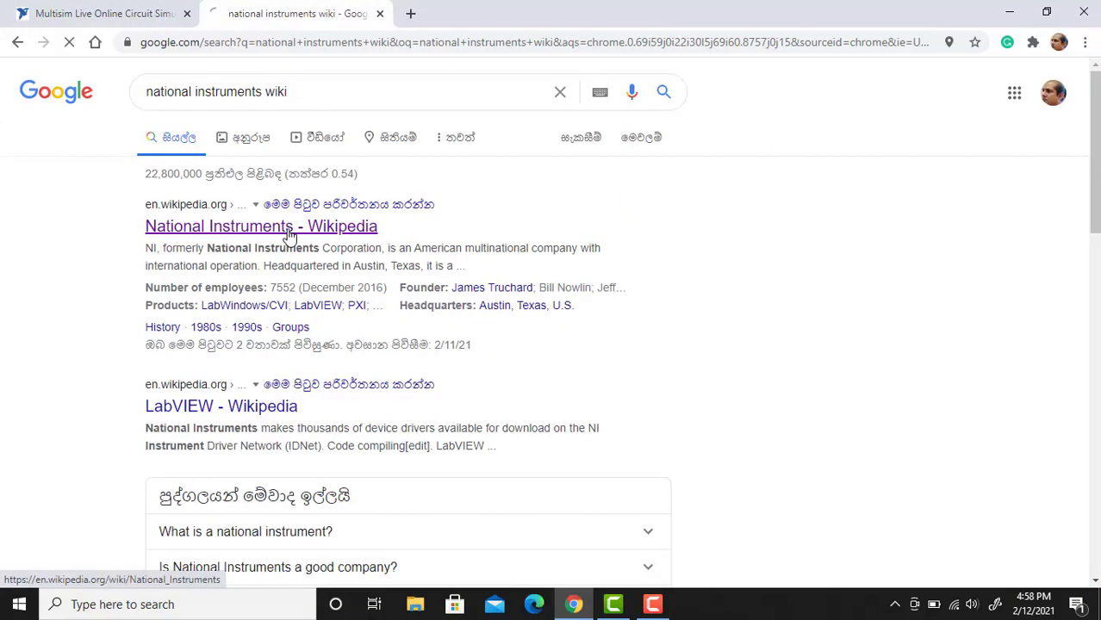
Open the Wikipedia article on National Instruments from the search results and skim its history sections.
{"action": "left_click", "coordinate": [286, 230]}
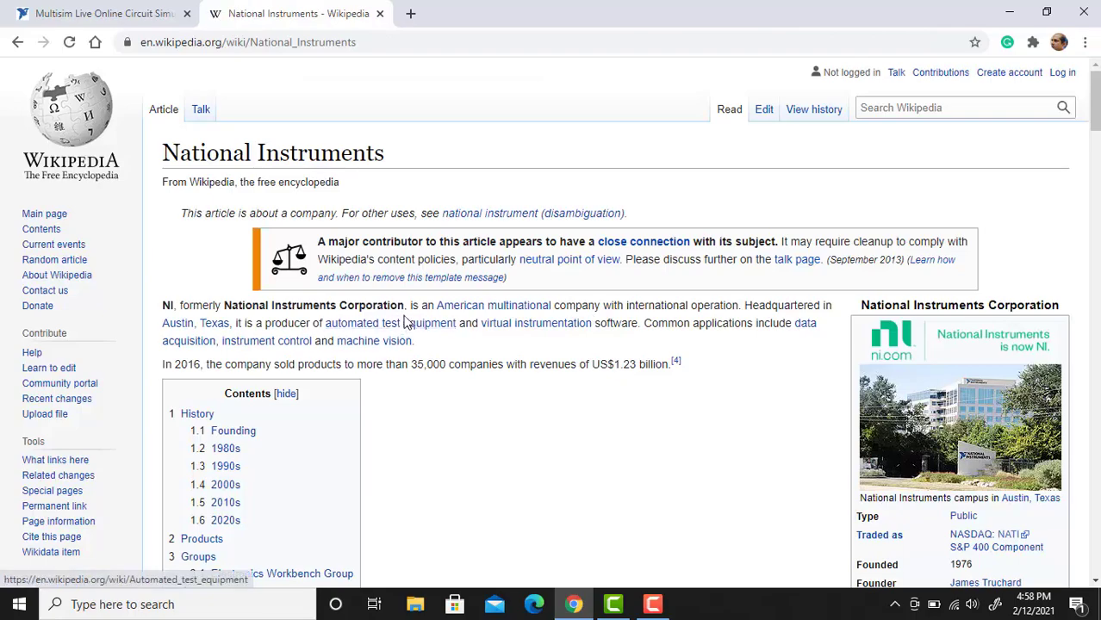
{"action": "scroll", "coordinate": [413, 314], "scroll_direction": "down", "scroll_amount": 2}
{"action": "scroll", "coordinate": [414, 315], "scroll_direction": "down", "scroll_amount": 12}
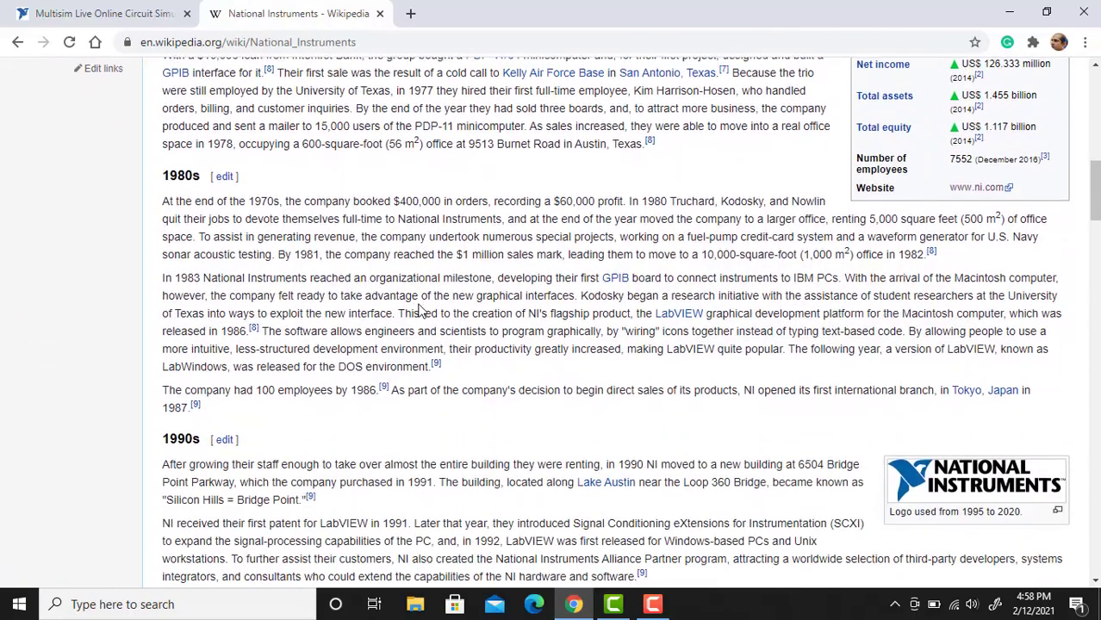
{"action": "scroll", "coordinate": [420, 313], "scroll_direction": "down", "scroll_amount": 4}
Search Google for "multisim wikipedia" in a new browser tab and open the NI Multisim article.
{"action": "key", "text": "ctrl+t"}
{"action": "left_click", "coordinate": [398, 343]}
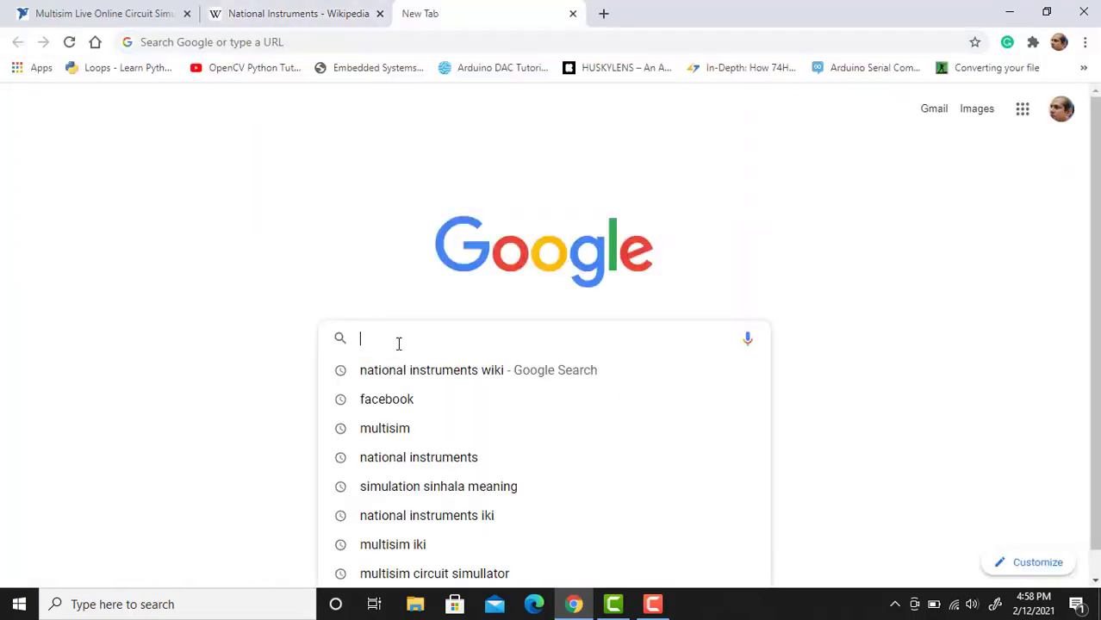
{"action": "type", "text": "multisi"}
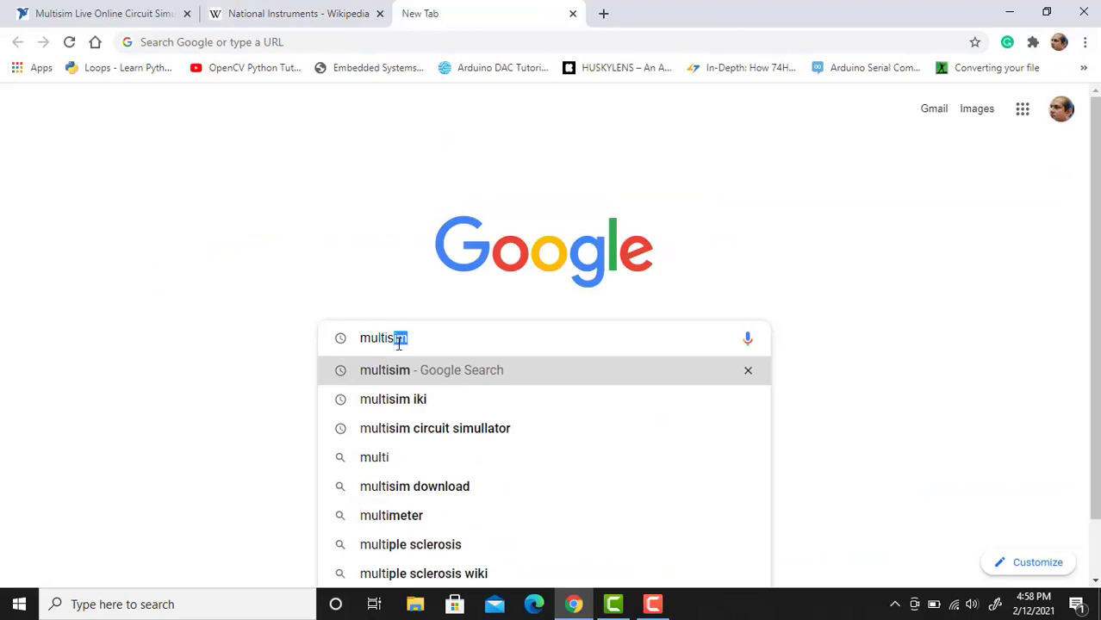
{"action": "type", "text": "m w"}
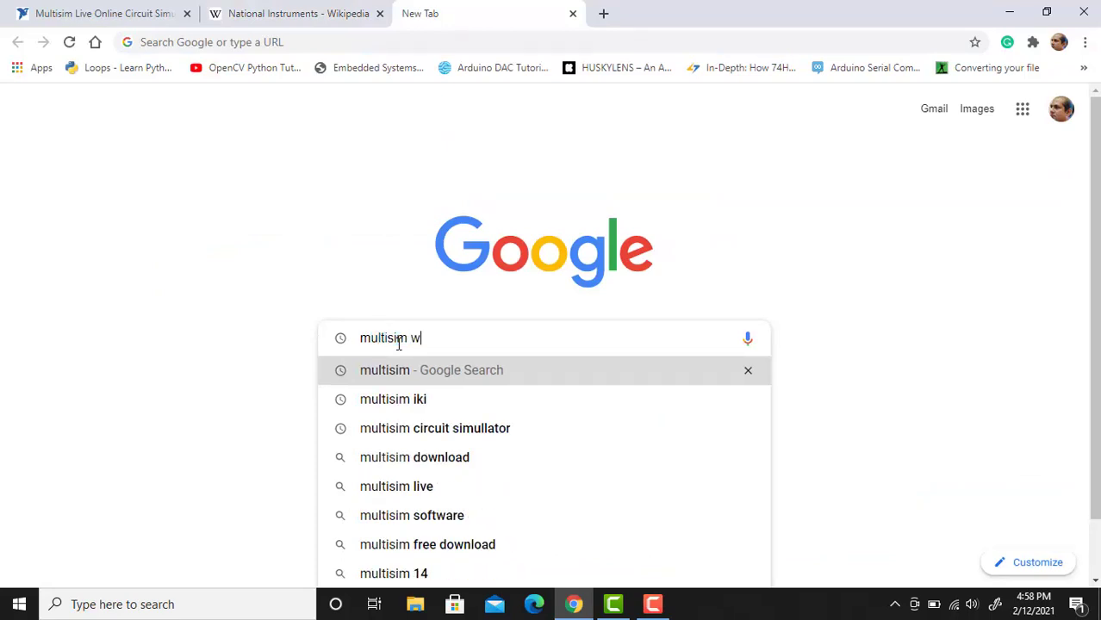
{"action": "type", "text": "iki"}
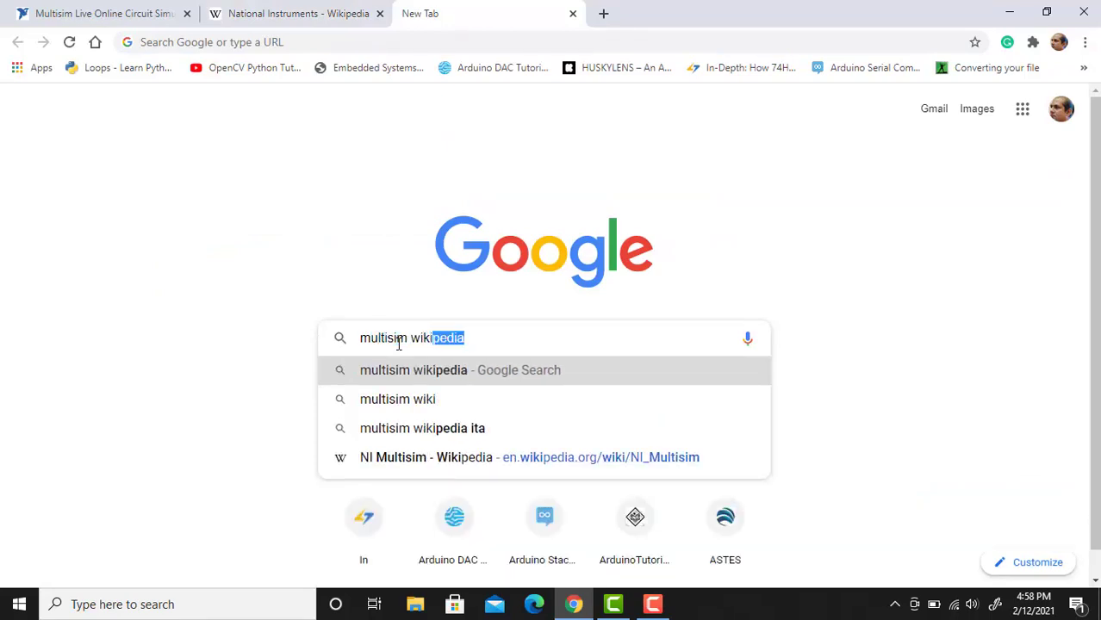
{"action": "key", "text": "Return"}
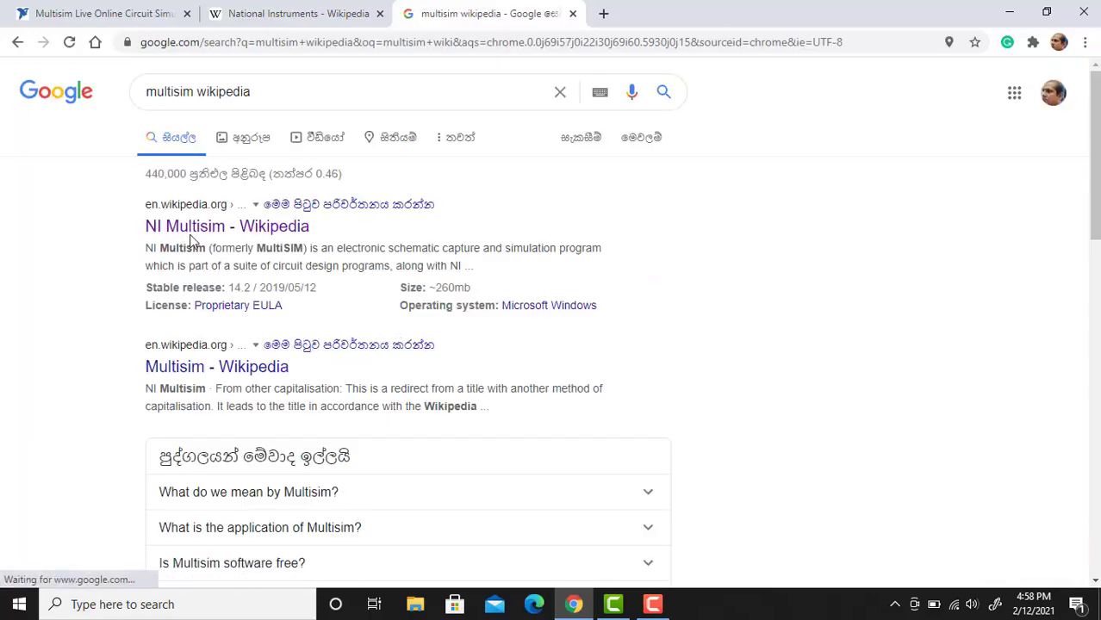
{"action": "left_click", "coordinate": [200, 227]}
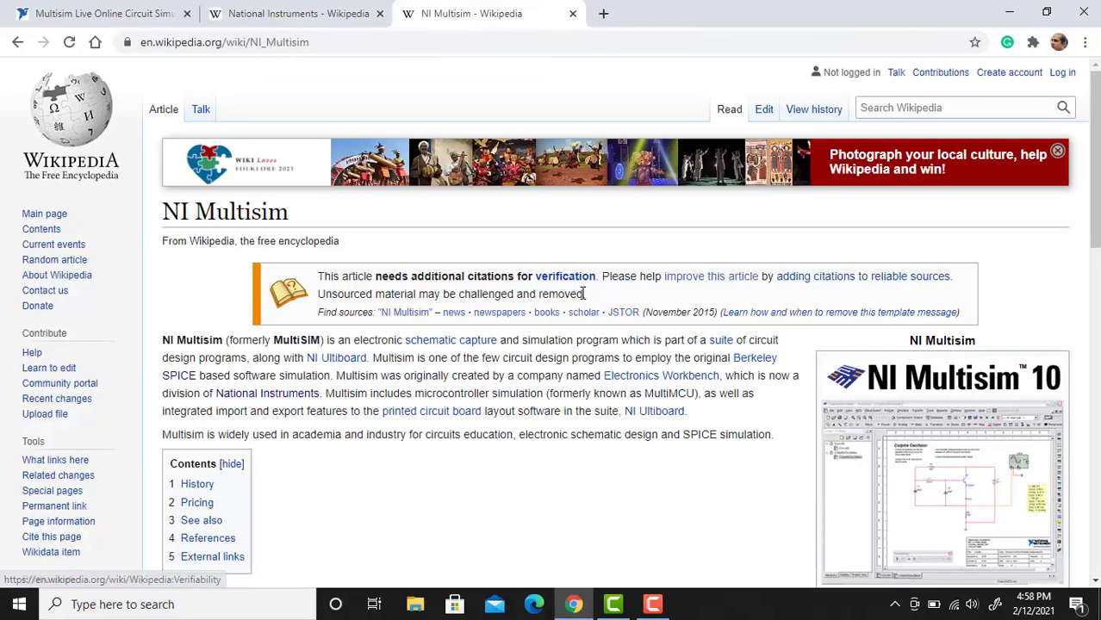
Read the introduction of the NI Multisim article and open its linked article on SPICE.
{"action": "scroll", "coordinate": [364, 334], "scroll_direction": "down", "scroll_amount": 2}
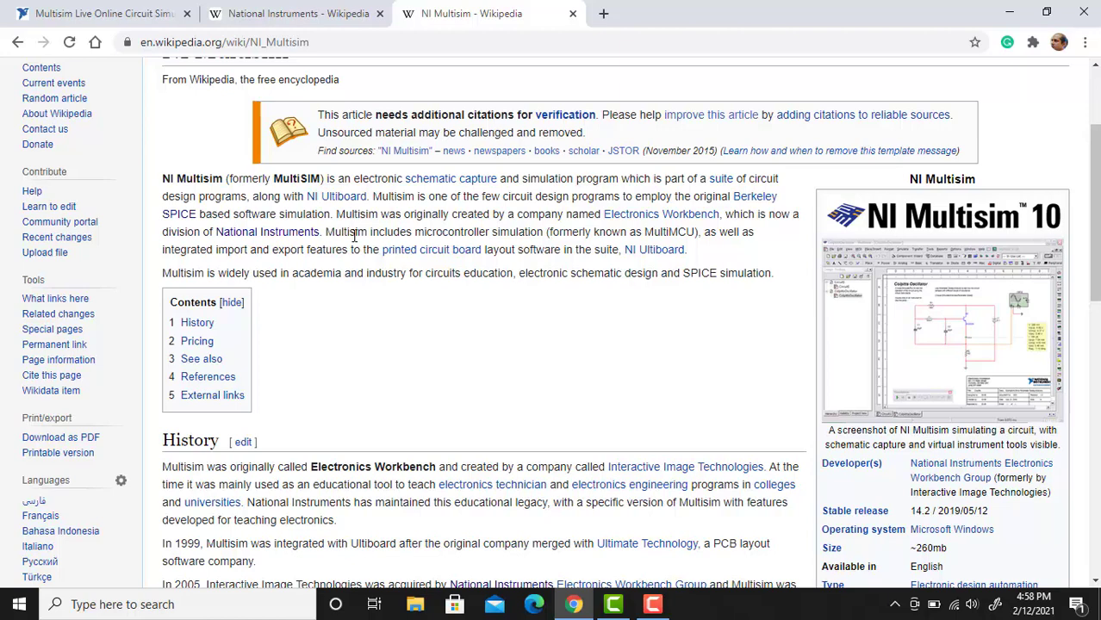
{"action": "scroll", "coordinate": [353, 234], "scroll_direction": "up", "scroll_amount": 2}
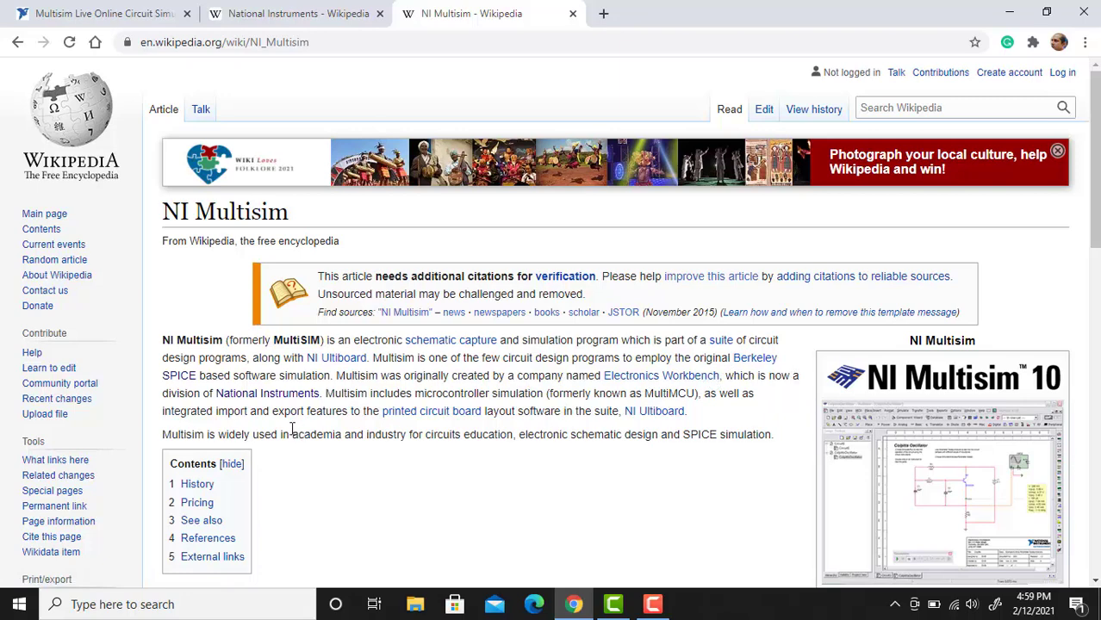
{"action": "left_click", "coordinate": [186, 381]}
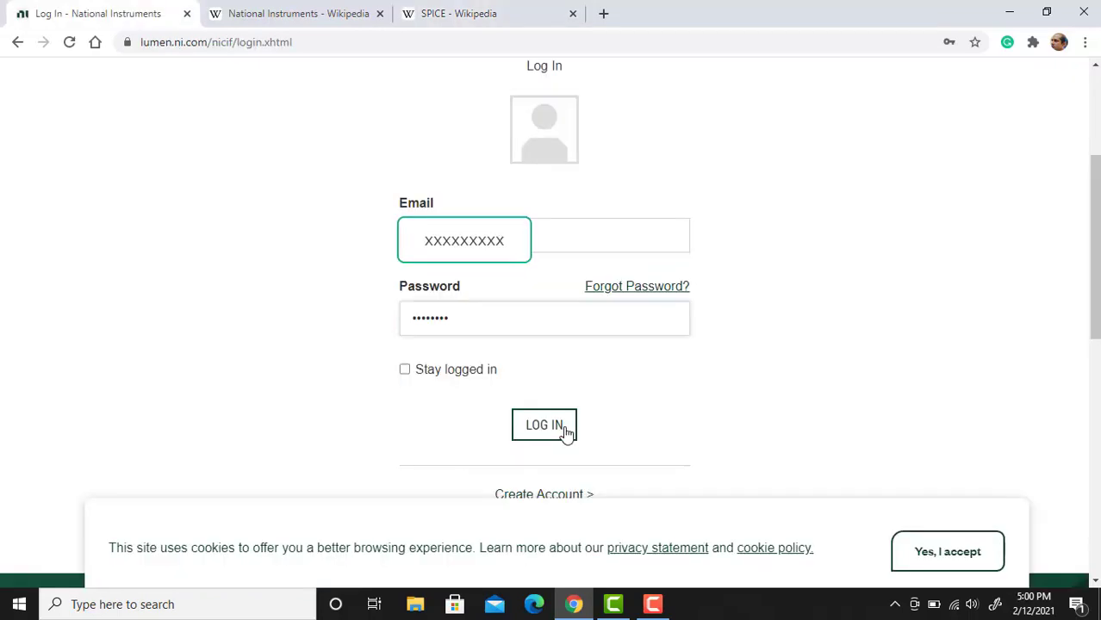
Log in to the NI account with the filled-in credentials and create a new Multisim Live circuit.
{"action": "left_click", "coordinate": [538, 426]}
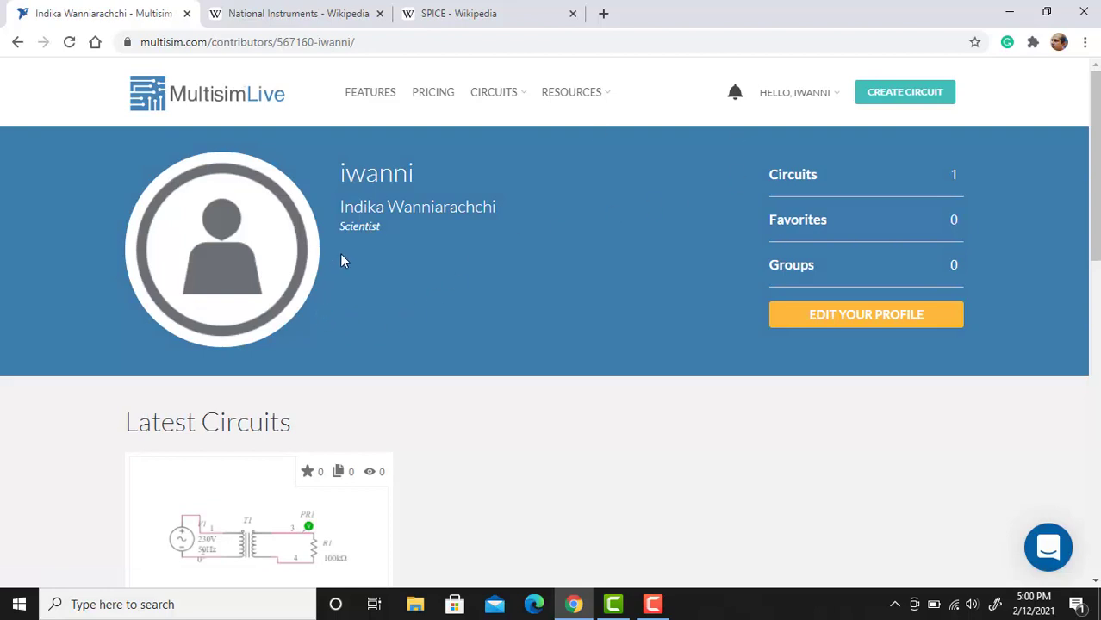
{"action": "left_click", "coordinate": [903, 100]}
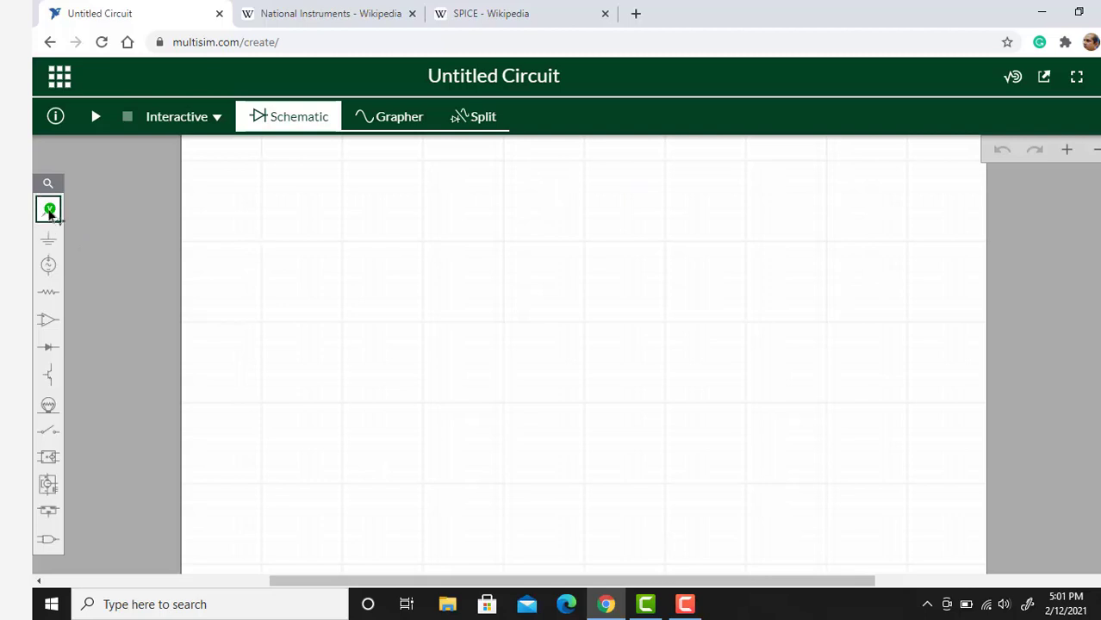
Examine the groups of the component library, from analysis and annotation through passive parts and diodes to the logic gates.
{"action": "left_click", "coordinate": [50, 216]}
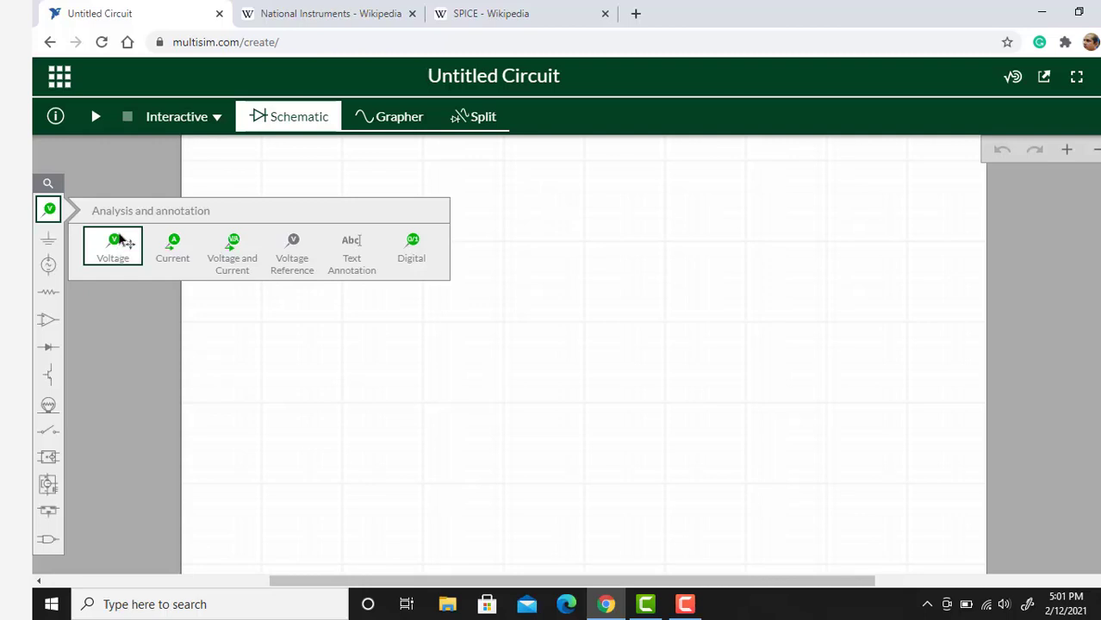
{"action": "left_click", "coordinate": [206, 322]}
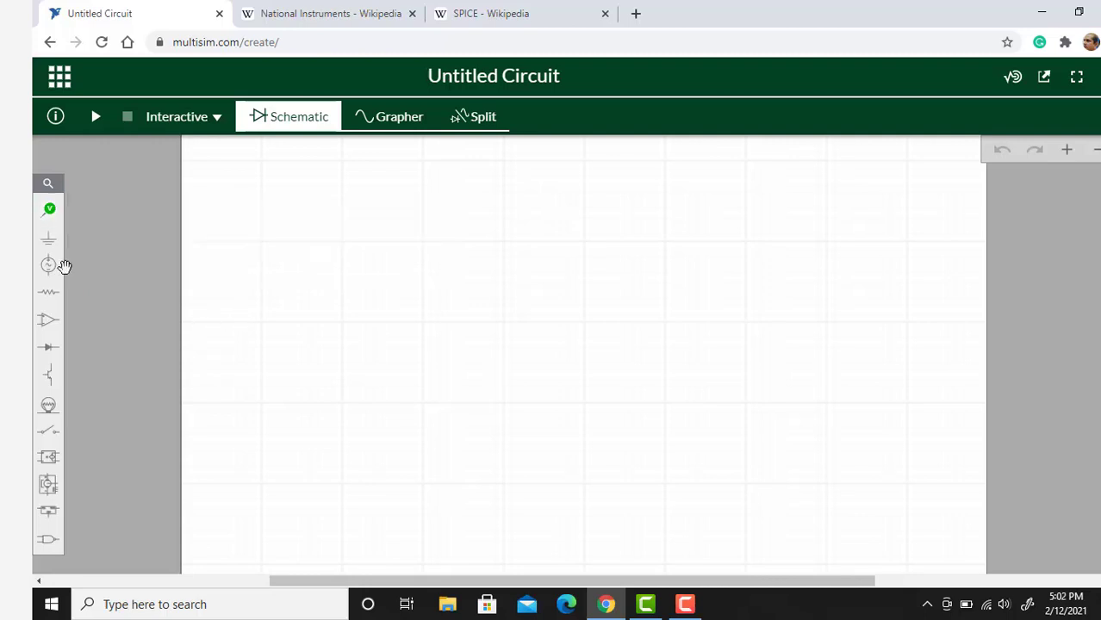
{"action": "mouse_move", "coordinate": [51, 248]}
{"action": "mouse_move", "coordinate": [49, 299]}
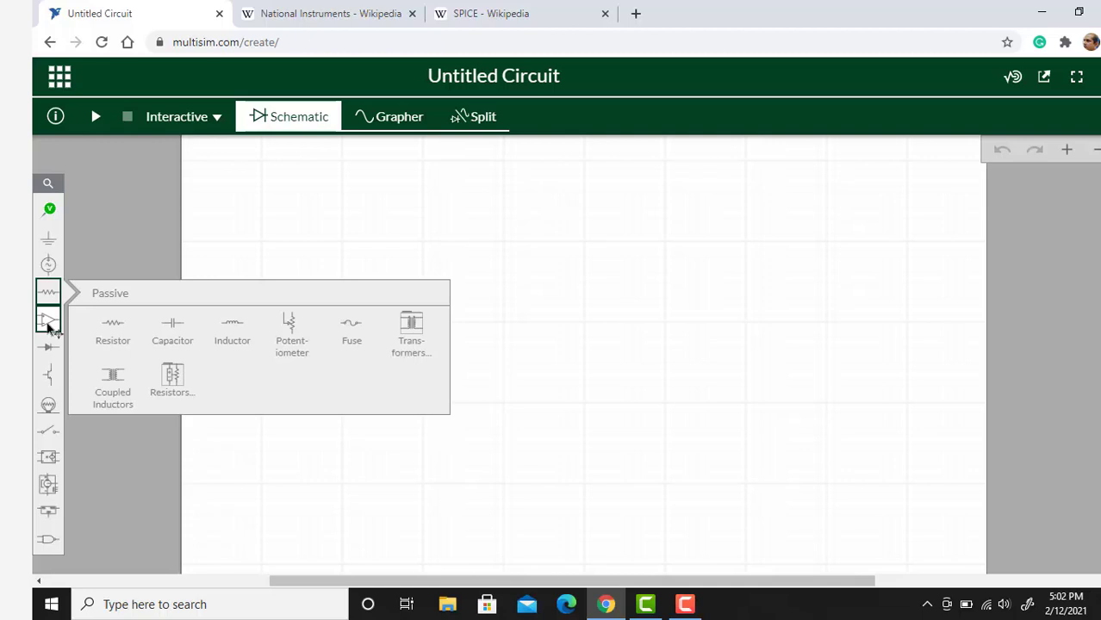
{"action": "mouse_move", "coordinate": [50, 354]}
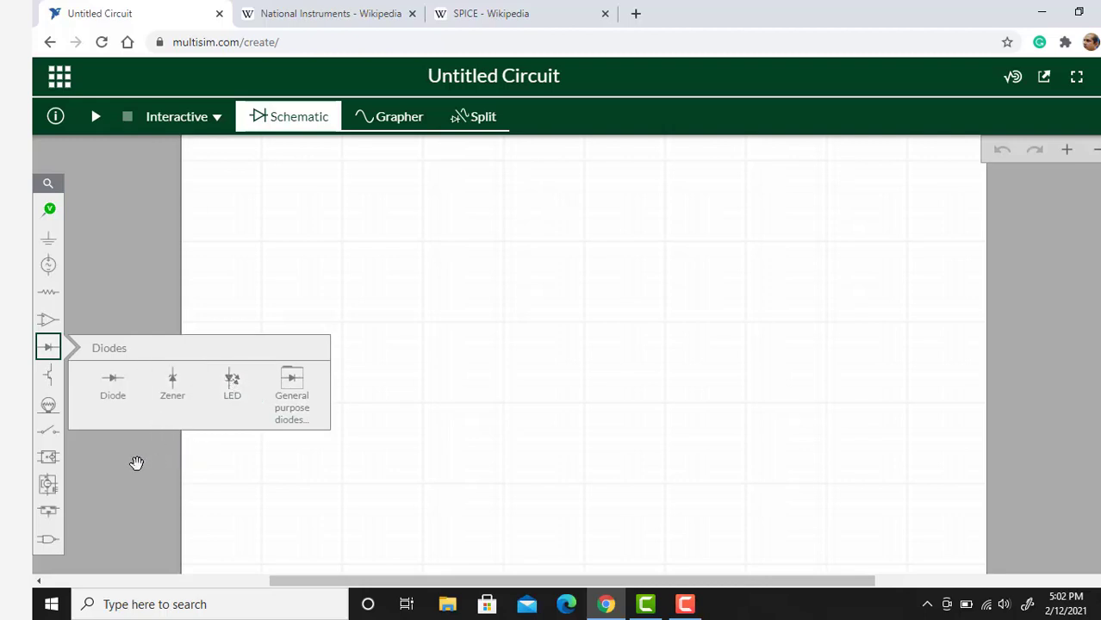
{"action": "mouse_move", "coordinate": [50, 386]}
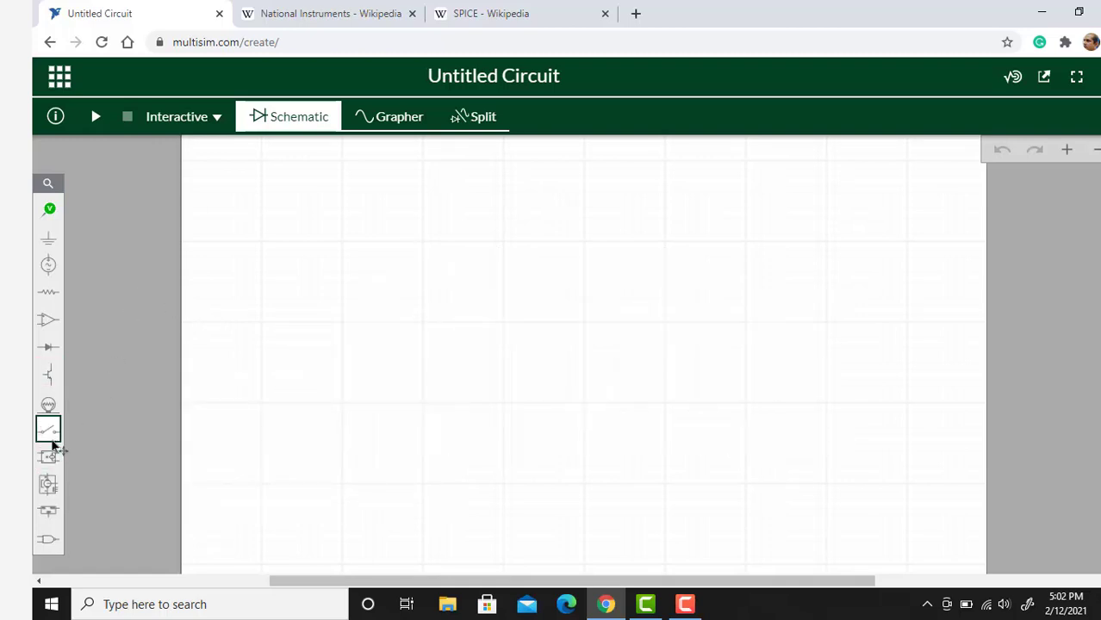
{"action": "mouse_move", "coordinate": [50, 435]}
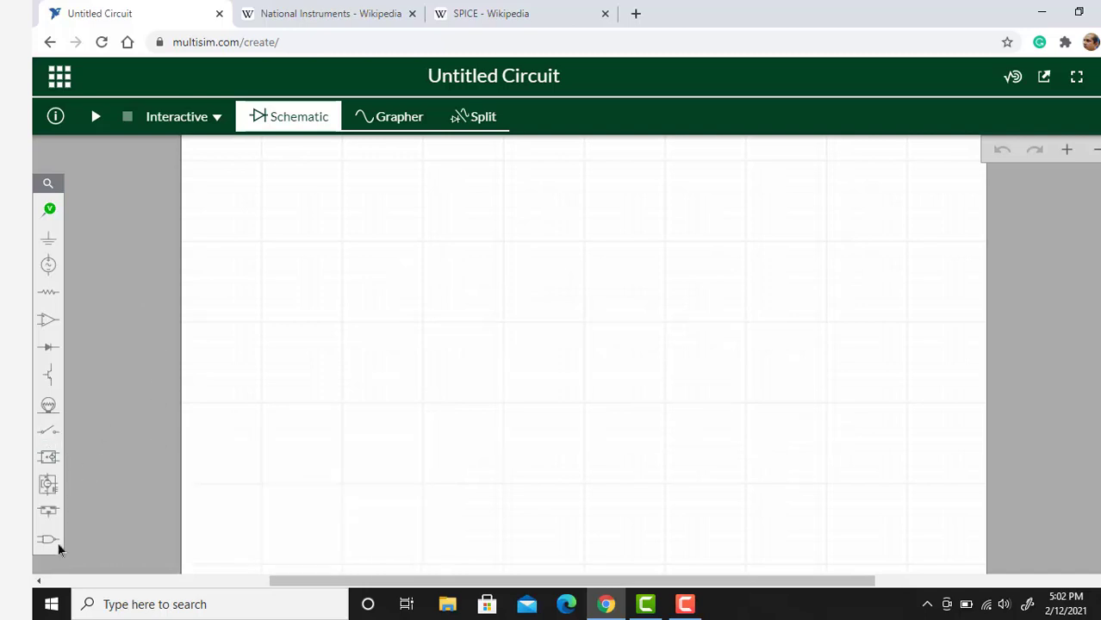
{"action": "mouse_move", "coordinate": [48, 539]}
Place a standard diode horizontally in the upper part of the empty schematic.
{"action": "left_click", "coordinate": [48, 347]}
{"action": "left_click", "coordinate": [102, 381]}
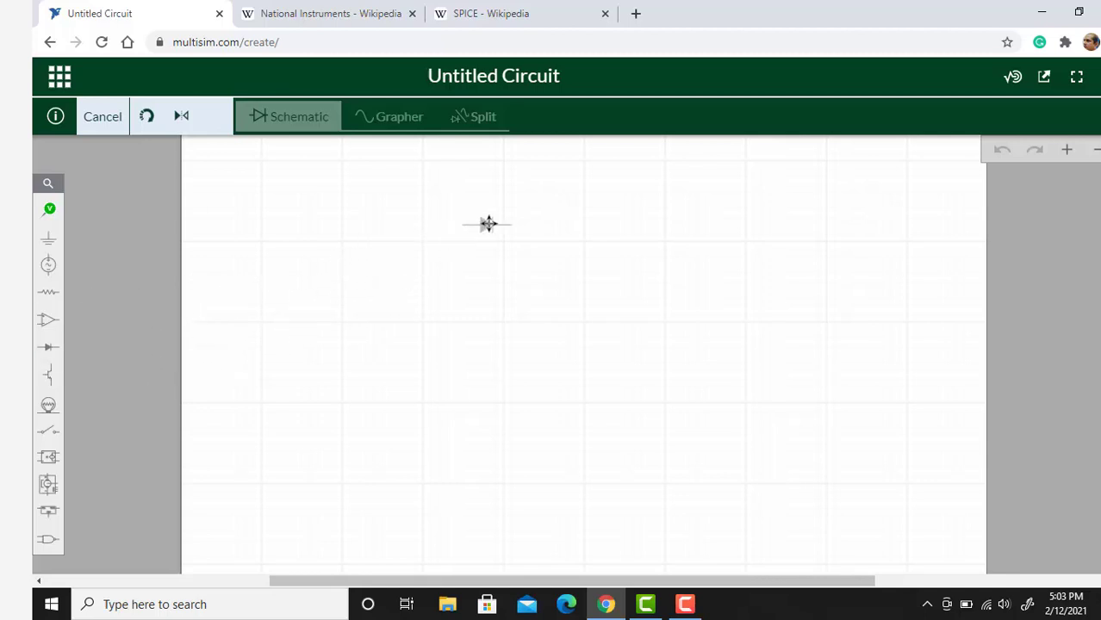
{"action": "left_click", "coordinate": [488, 224]}
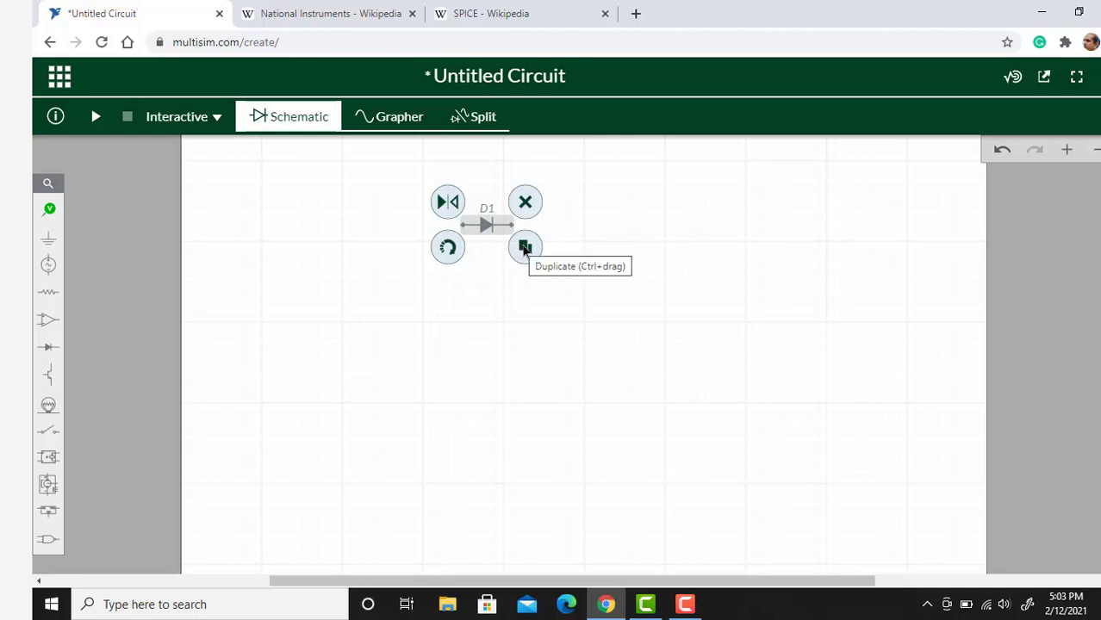
Duplicate diode D1 to a spot at its lower right and delete the copy.
{"action": "left_click", "coordinate": [524, 248]}
{"action": "left_click", "coordinate": [645, 270]}
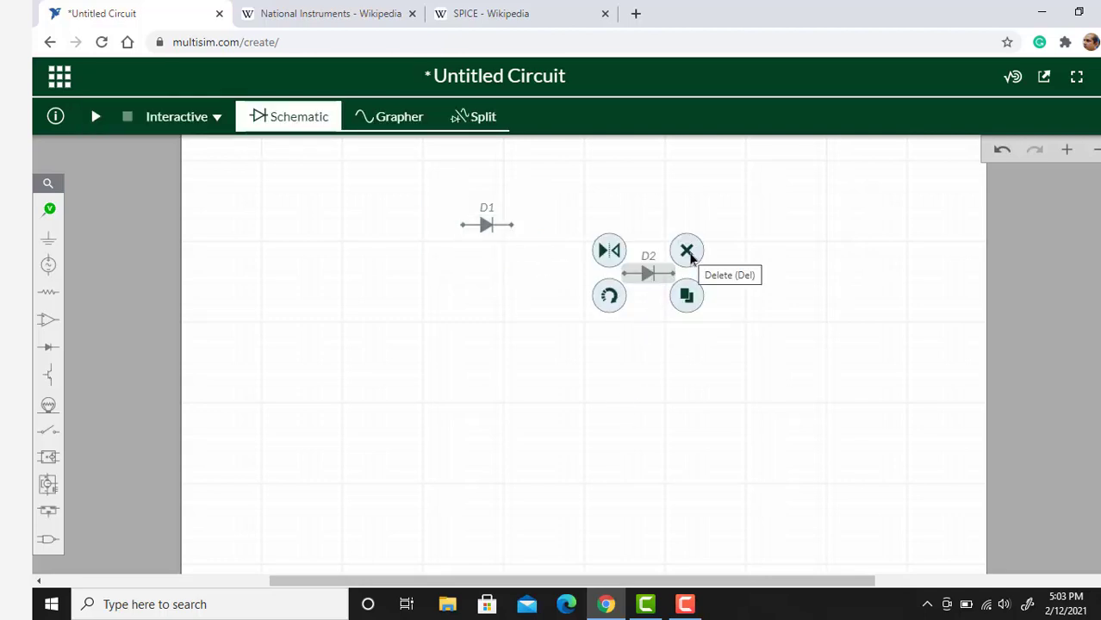
{"action": "left_click", "coordinate": [690, 255]}
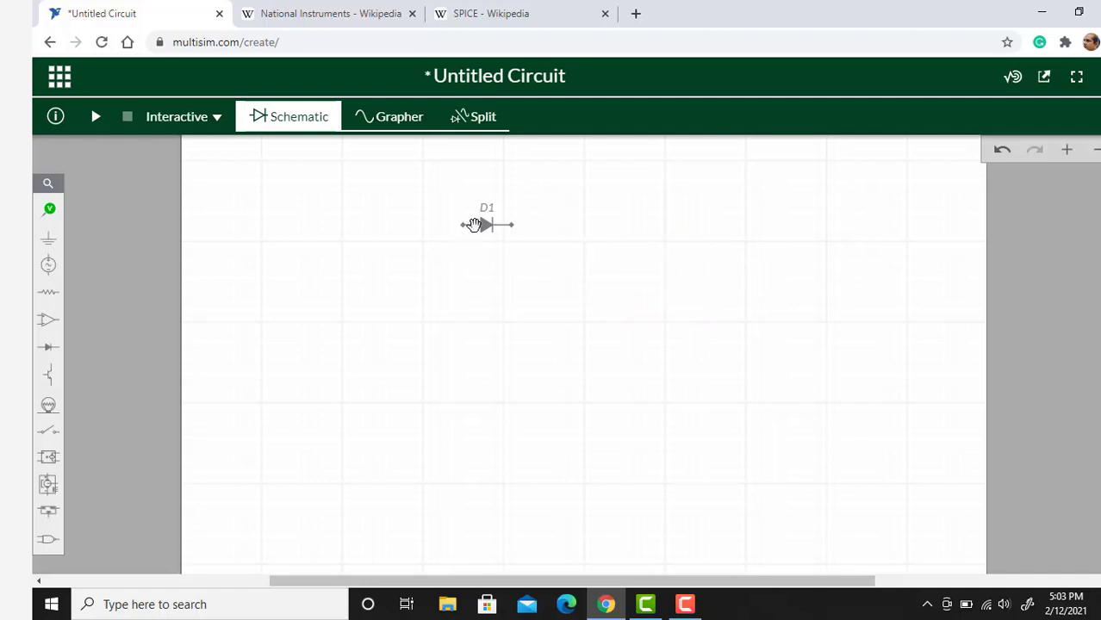
Rotate diode D1 in four quarter turns back to its original orientation and deselect it.
{"action": "left_click", "coordinate": [475, 226]}
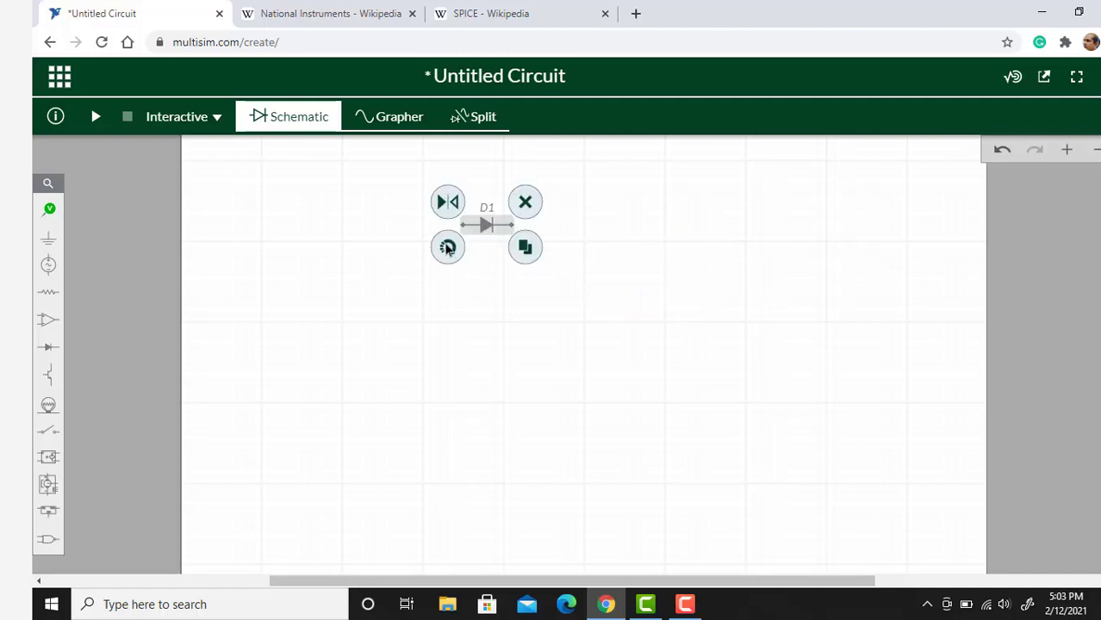
{"action": "left_click", "coordinate": [444, 252]}
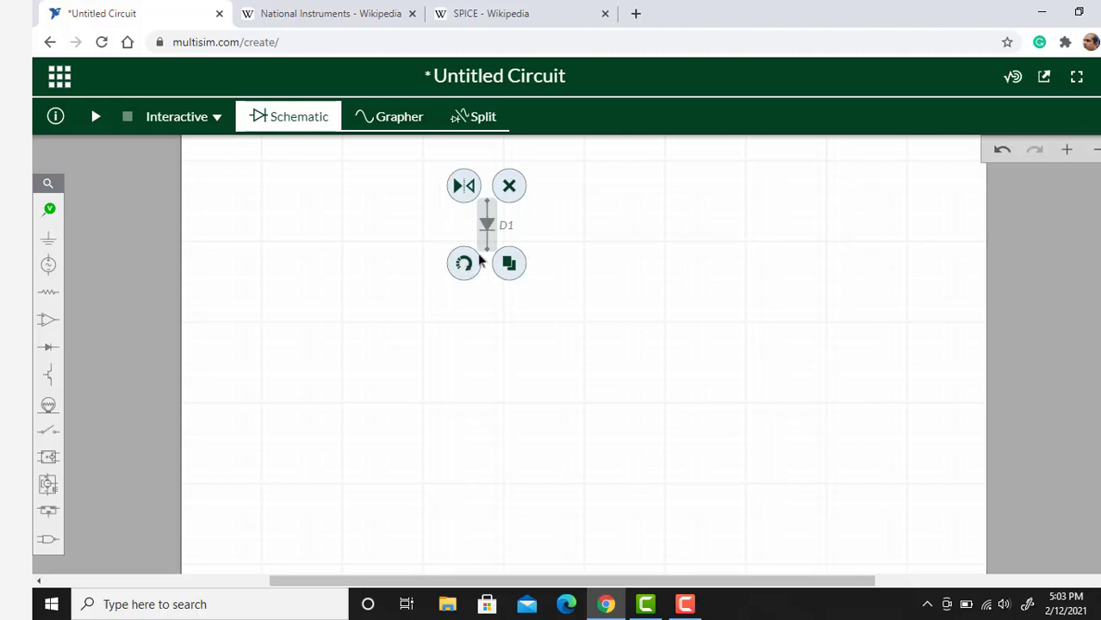
{"action": "left_click", "coordinate": [463, 267]}
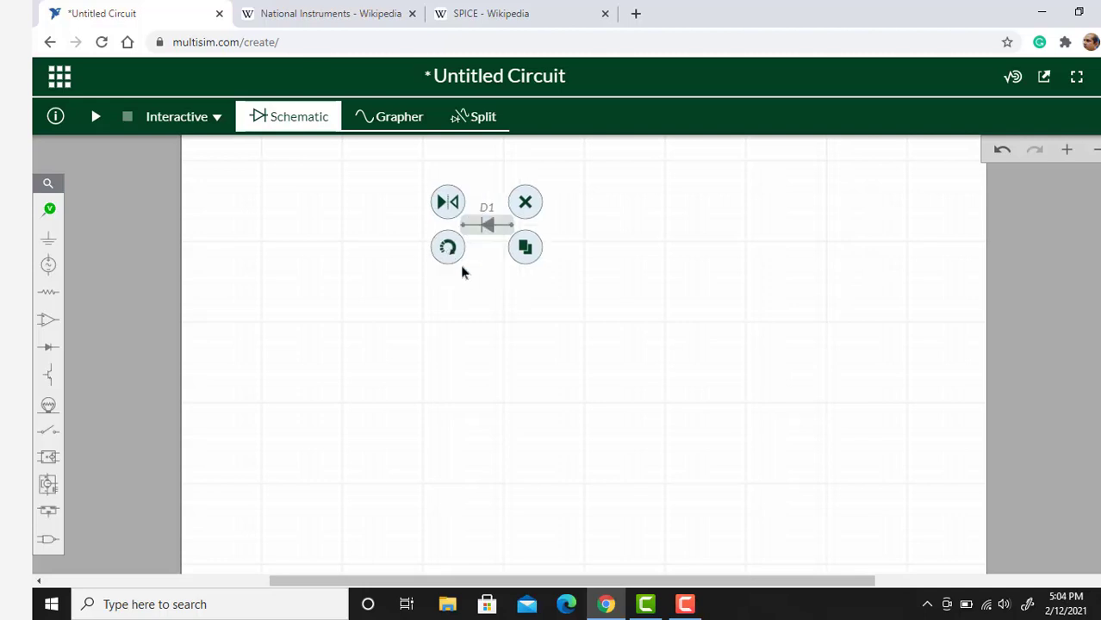
{"action": "left_click", "coordinate": [456, 254]}
{"action": "left_click", "coordinate": [458, 257]}
{"action": "left_click", "coordinate": [532, 306]}
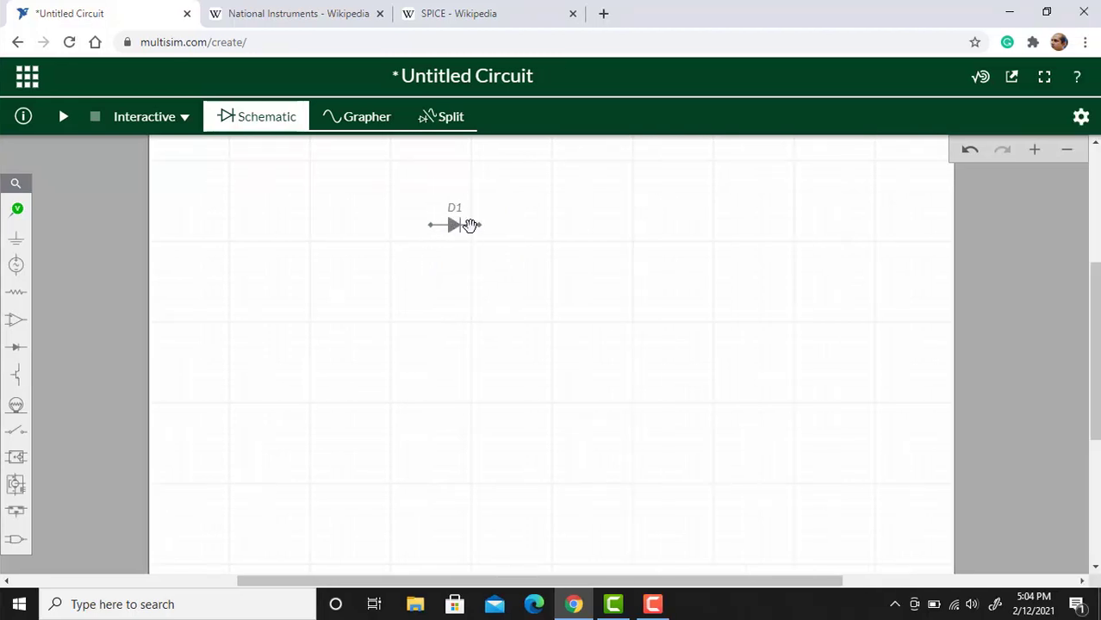
Open the item settings of diode D1 to view its model parameters.
{"action": "left_click", "coordinate": [454, 225]}
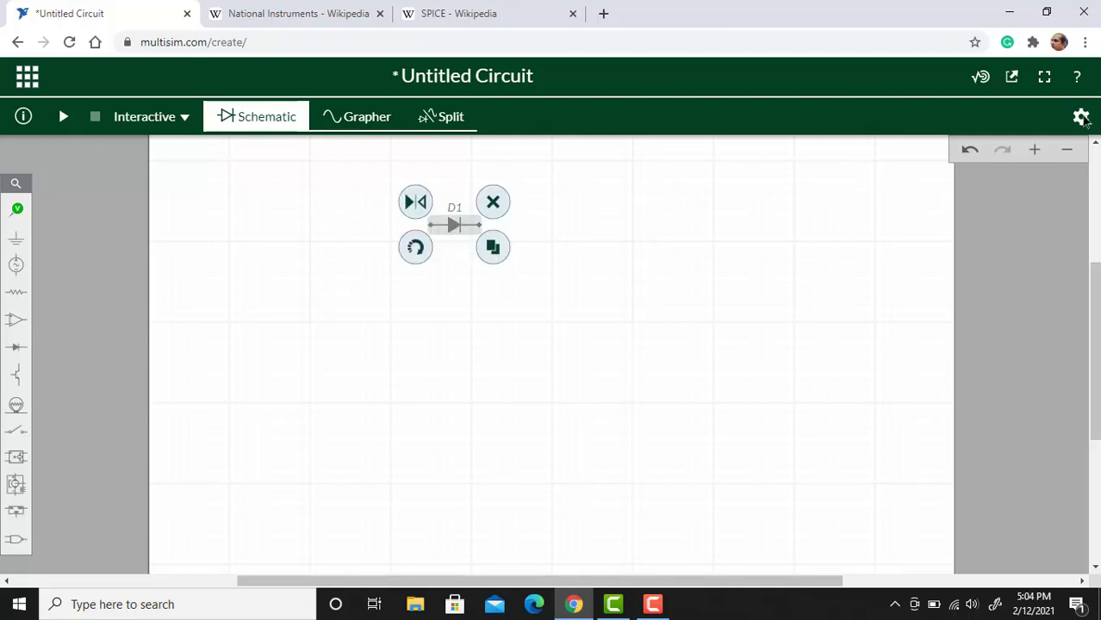
{"action": "left_click", "coordinate": [1082, 117]}
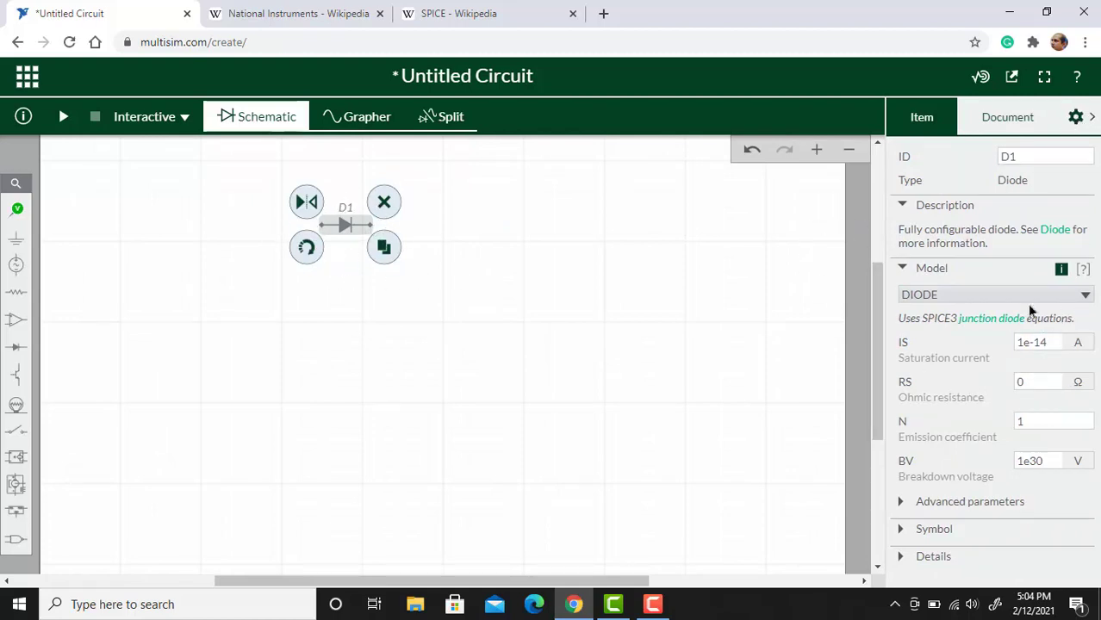
Deselect diode D1 without changing its model parameters and hide the configuration pane.
{"action": "left_click", "coordinate": [1016, 343]}
{"action": "left_click", "coordinate": [528, 356]}
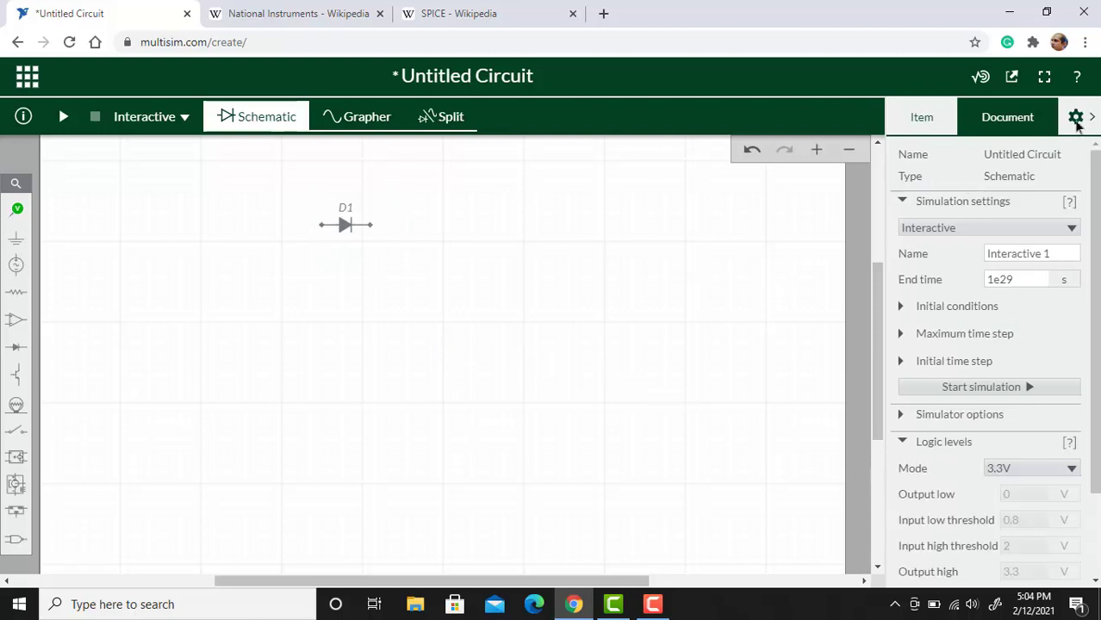
{"action": "left_click", "coordinate": [1075, 121]}
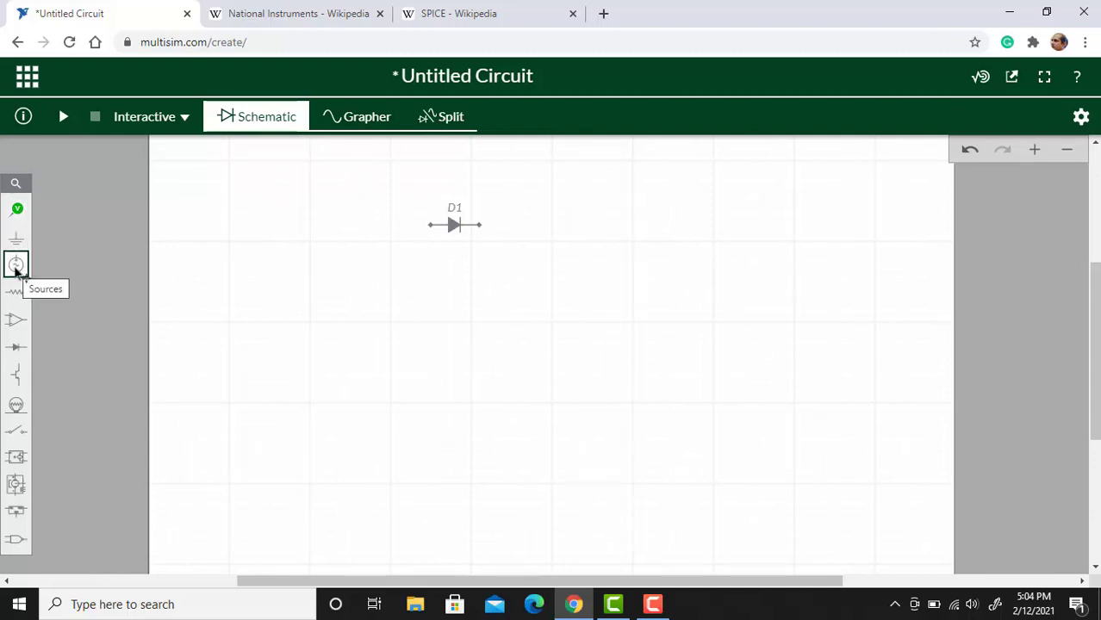
Place an AC voltage source upright in the schematic, below and to the left of diode D1.
{"action": "left_click", "coordinate": [16, 267]}
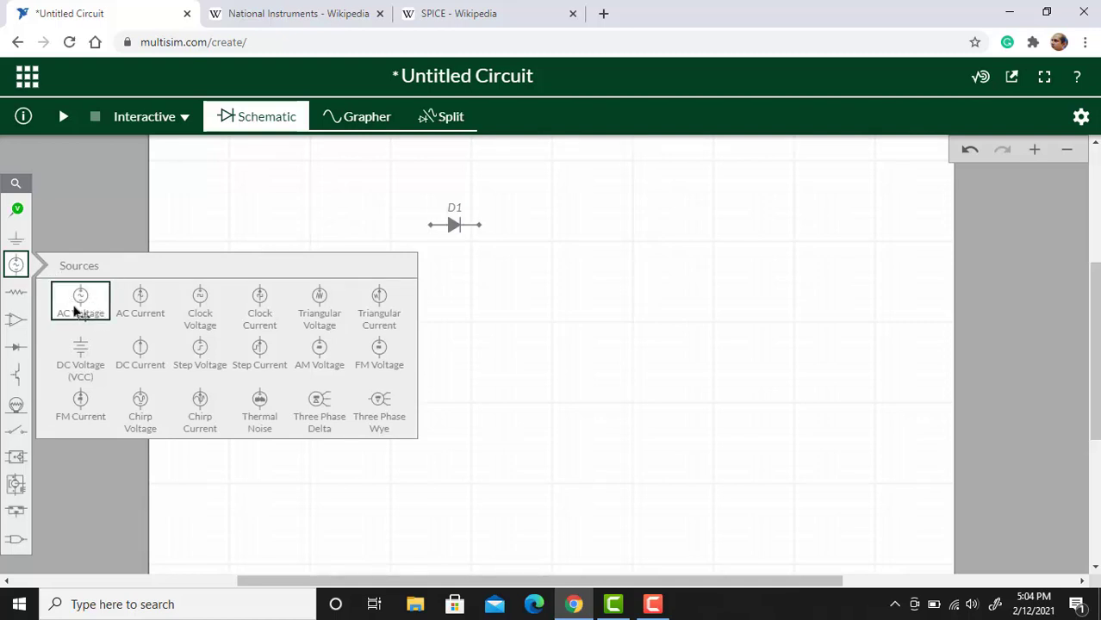
{"action": "left_click", "coordinate": [76, 312]}
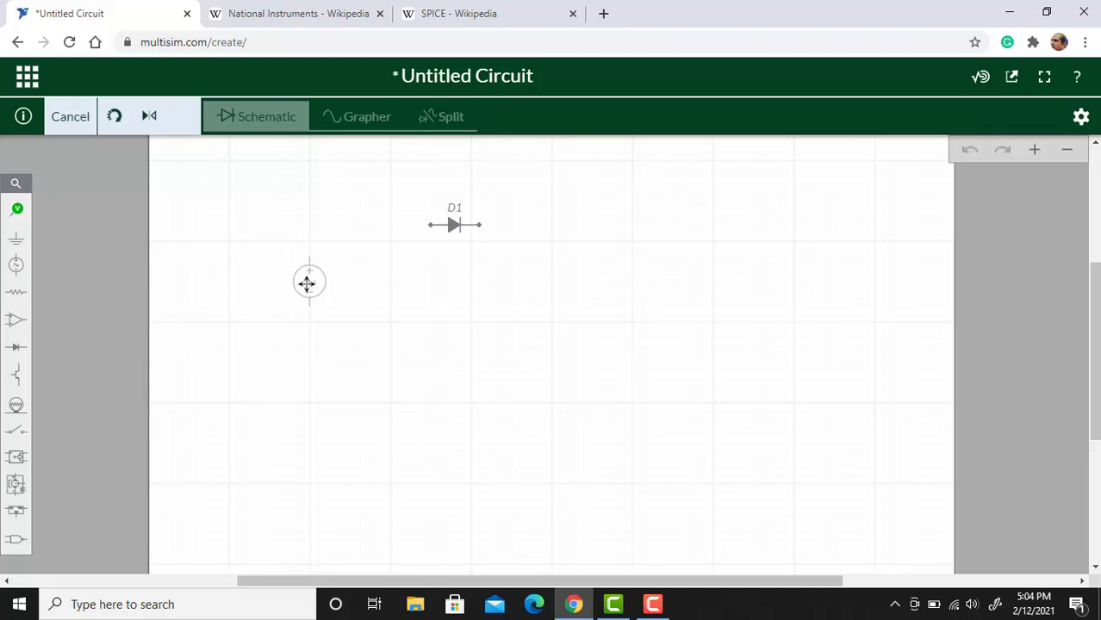
{"action": "left_click", "coordinate": [307, 282]}
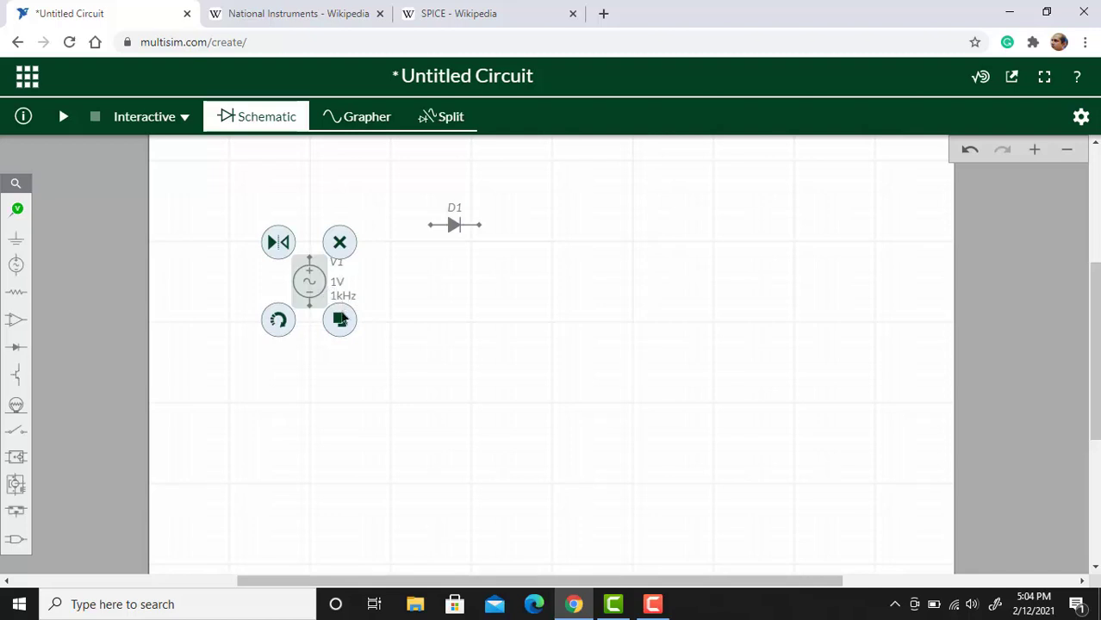
Set AC source V1 to a peak voltage of 6 V and a frequency of 50 Hz.
{"action": "double_click", "coordinate": [309, 283]}
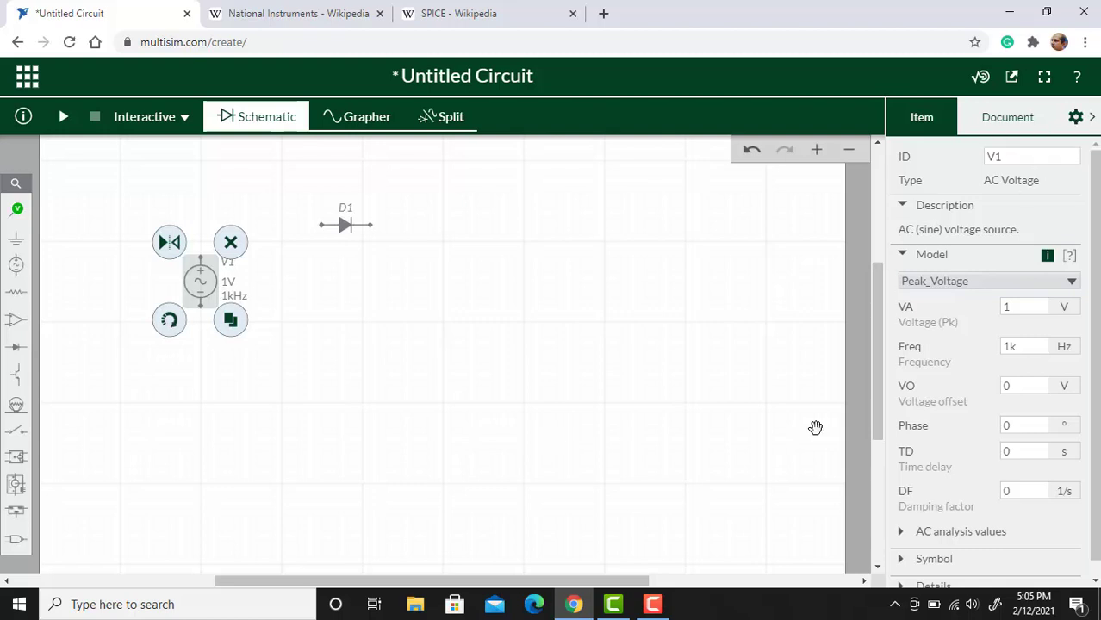
{"action": "left_click", "coordinate": [1030, 307]}
{"action": "double_click", "coordinate": [1007, 307]}
{"action": "type", "text": "6"}
{"action": "left_click", "coordinate": [1006, 346]}
{"action": "double_click", "coordinate": [1006, 346]}
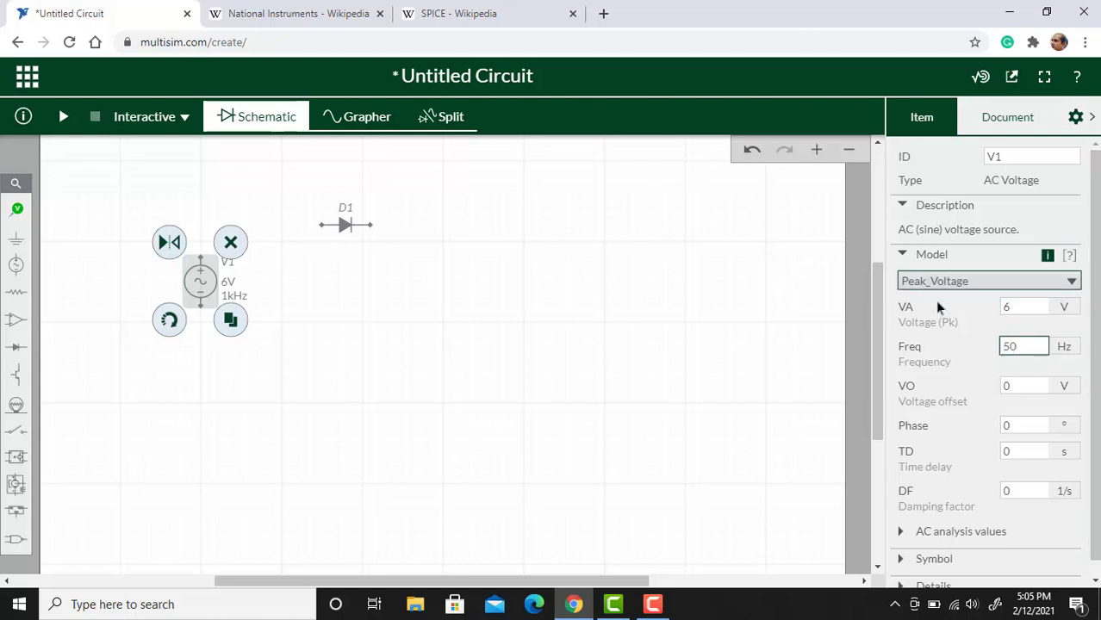
{"action": "left_click", "coordinate": [202, 284]}
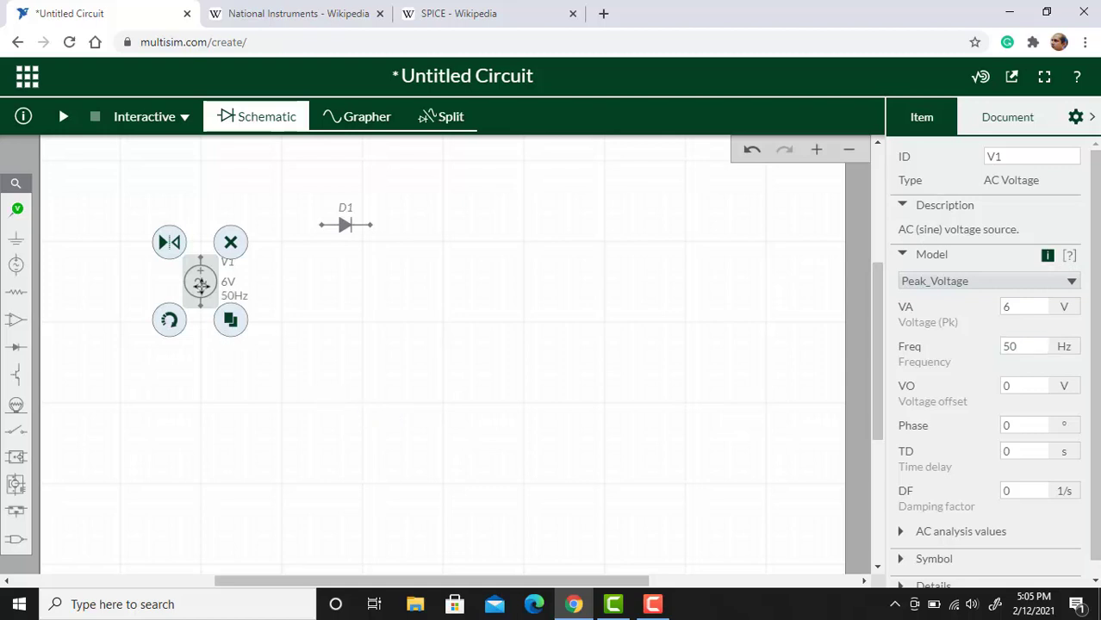
{"action": "left_click", "coordinate": [403, 297]}
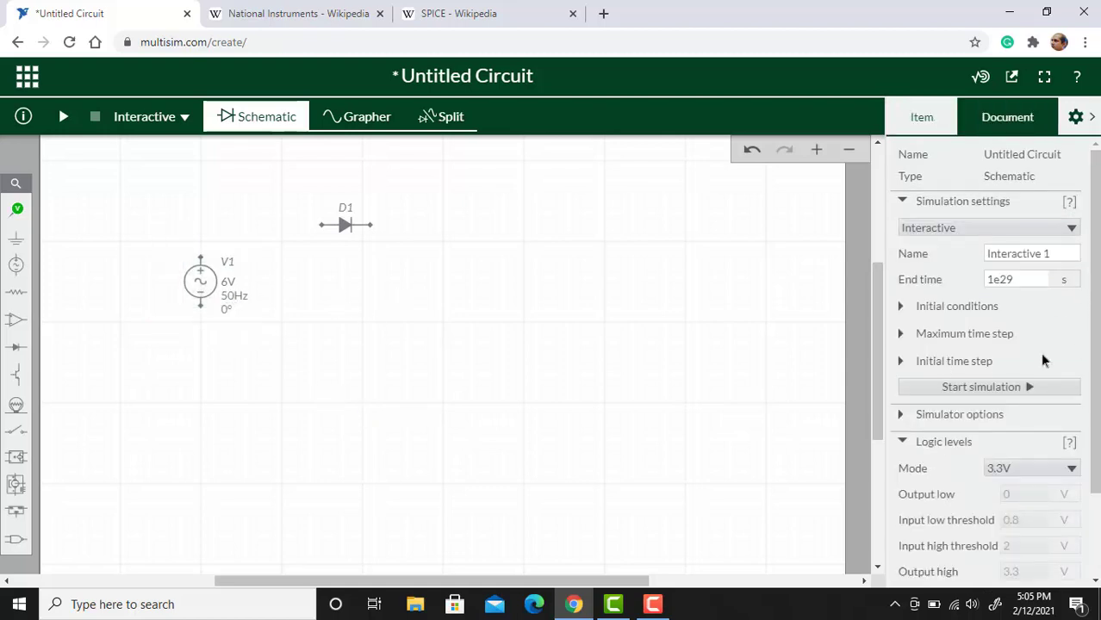
Hide the configuration pane, then reopen it for source V1 to review its peak voltage and frequency.
{"action": "left_click", "coordinate": [1091, 120]}
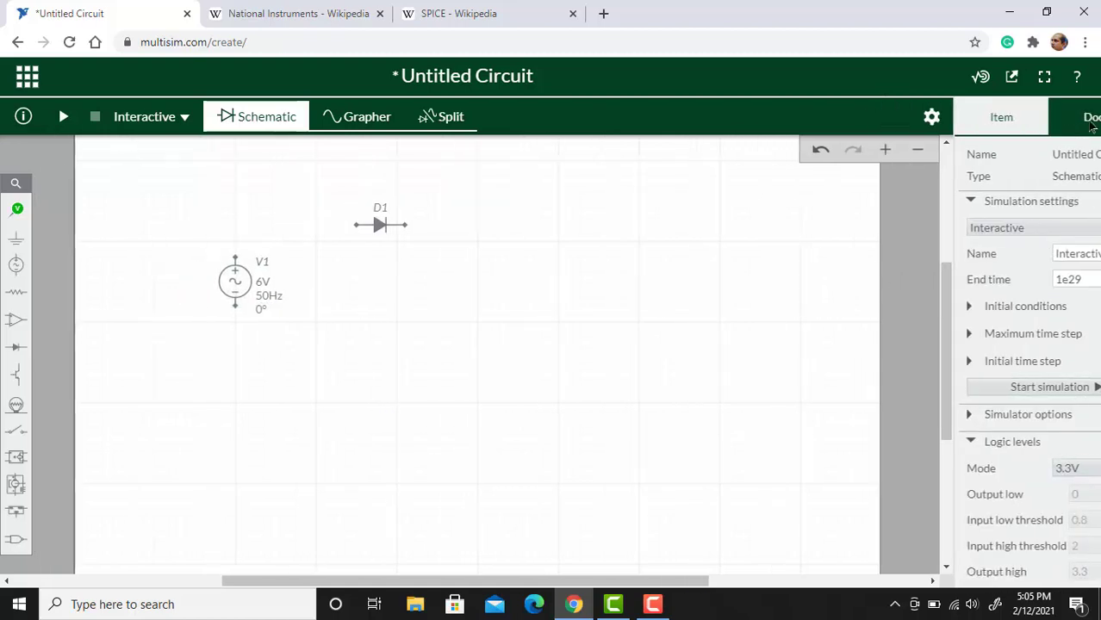
{"action": "left_click", "coordinate": [315, 267]}
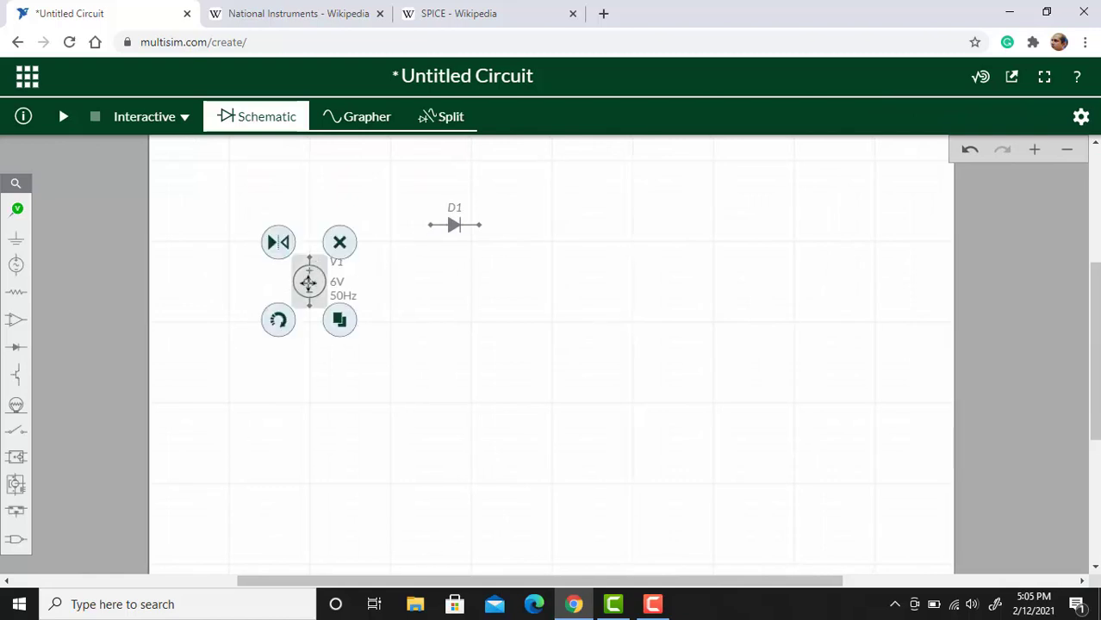
{"action": "left_click", "coordinate": [1083, 120]}
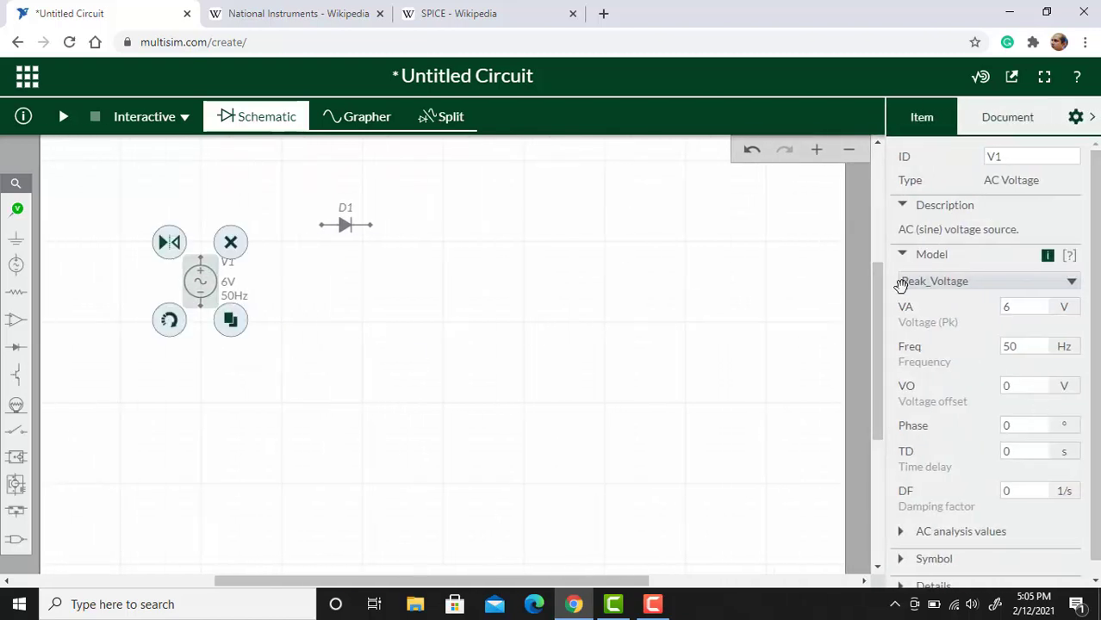
{"action": "left_click", "coordinate": [1031, 315]}
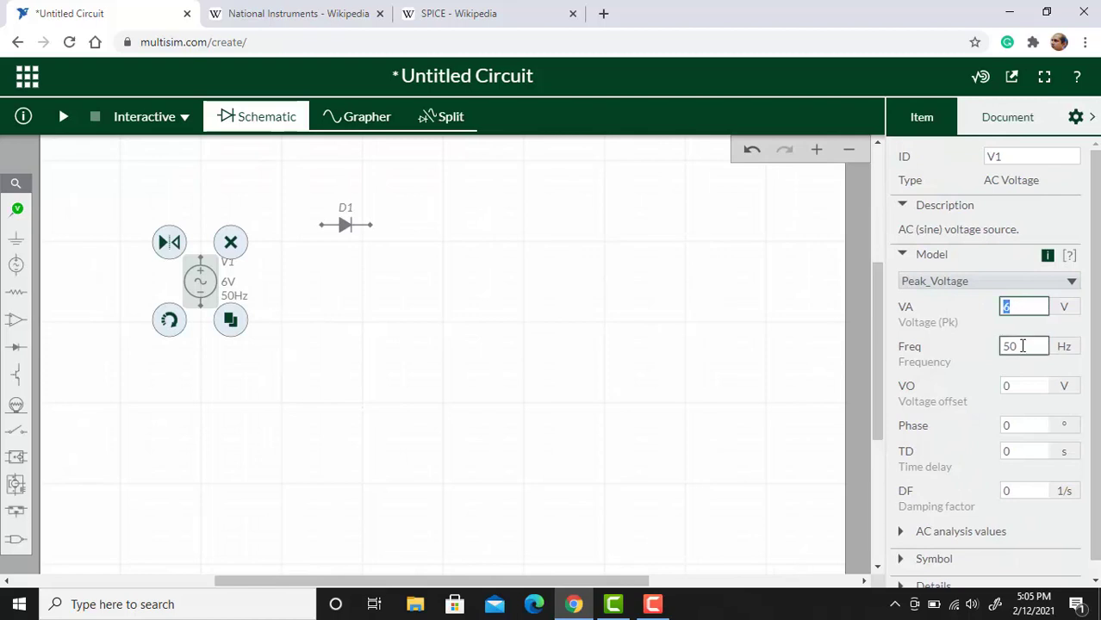
{"action": "key", "text": "Tab"}
{"action": "left_click", "coordinate": [207, 337]}
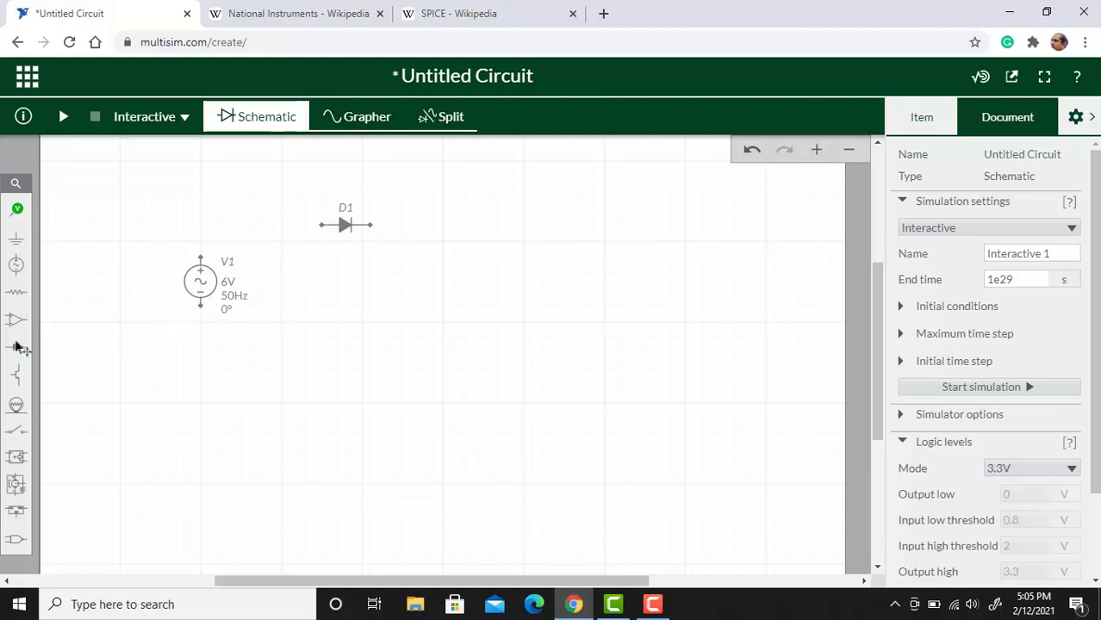
Place a resistor to the lower right of diode D1 and rotate it to vertical.
{"action": "left_click", "coordinate": [17, 297]}
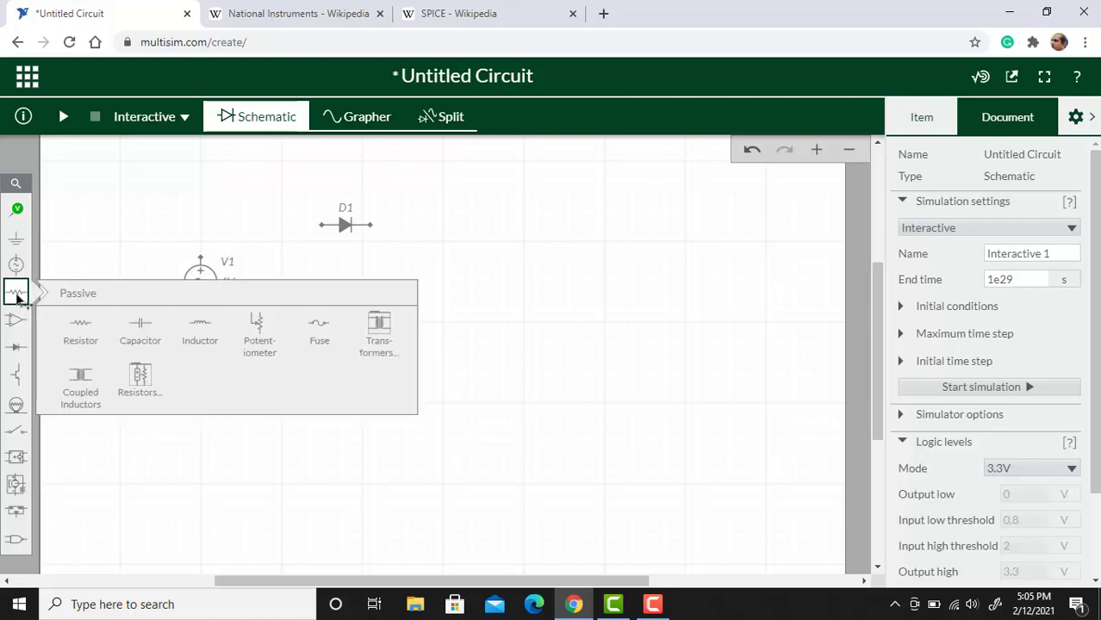
{"action": "left_click", "coordinate": [79, 328]}
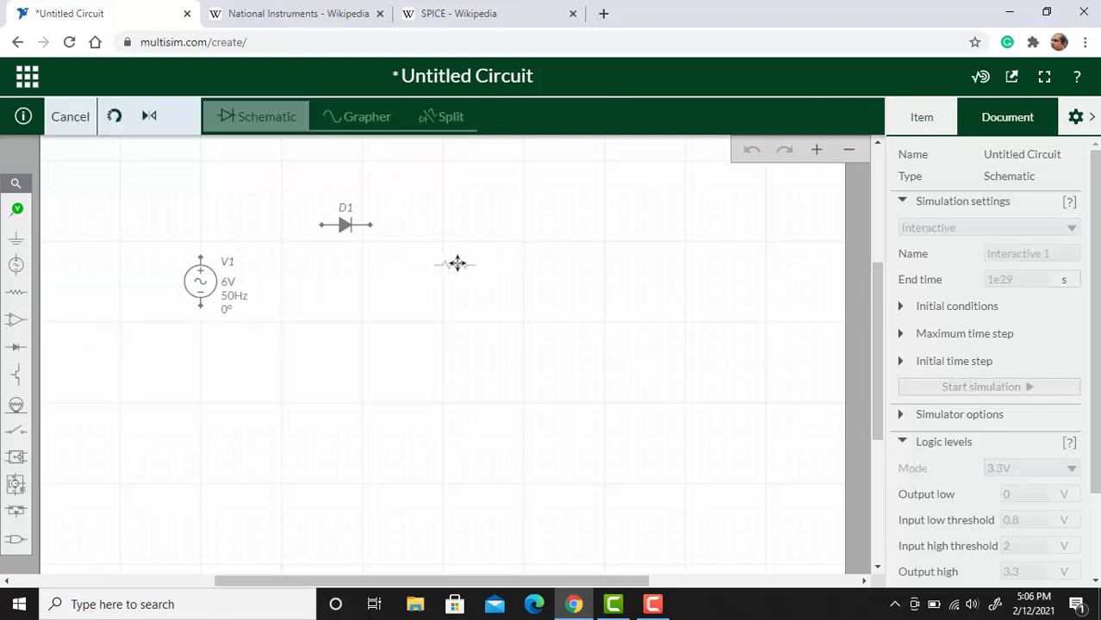
{"action": "left_click", "coordinate": [455, 265]}
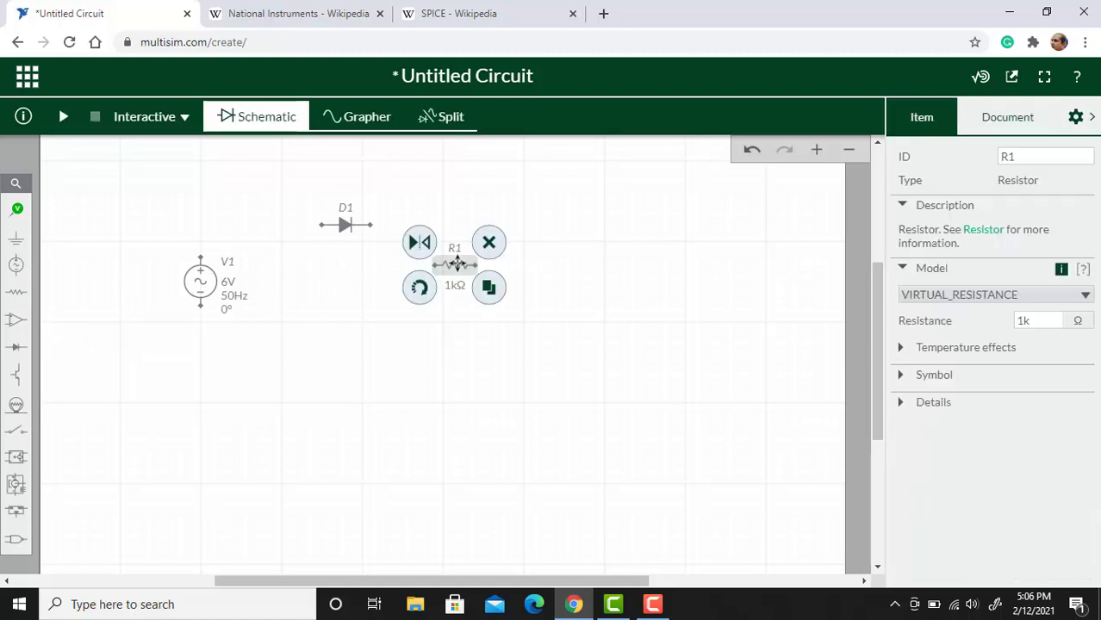
{"action": "left_click", "coordinate": [420, 291]}
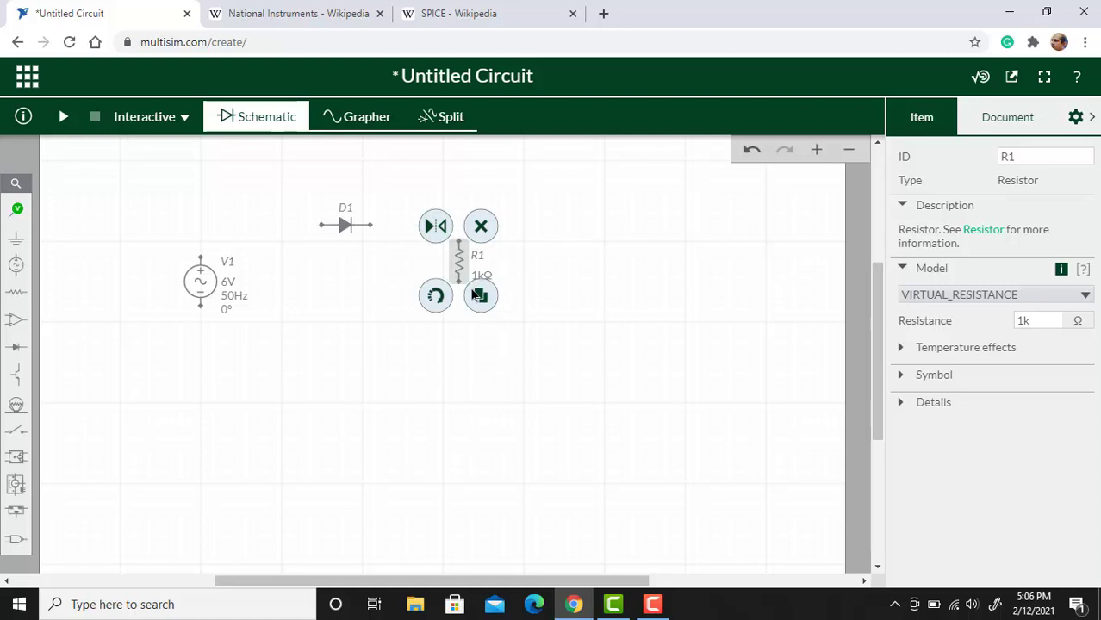
Set resistor R1 to 10 kΩ and move it slightly down, level with source V1.
{"action": "left_click", "coordinate": [1075, 116]}
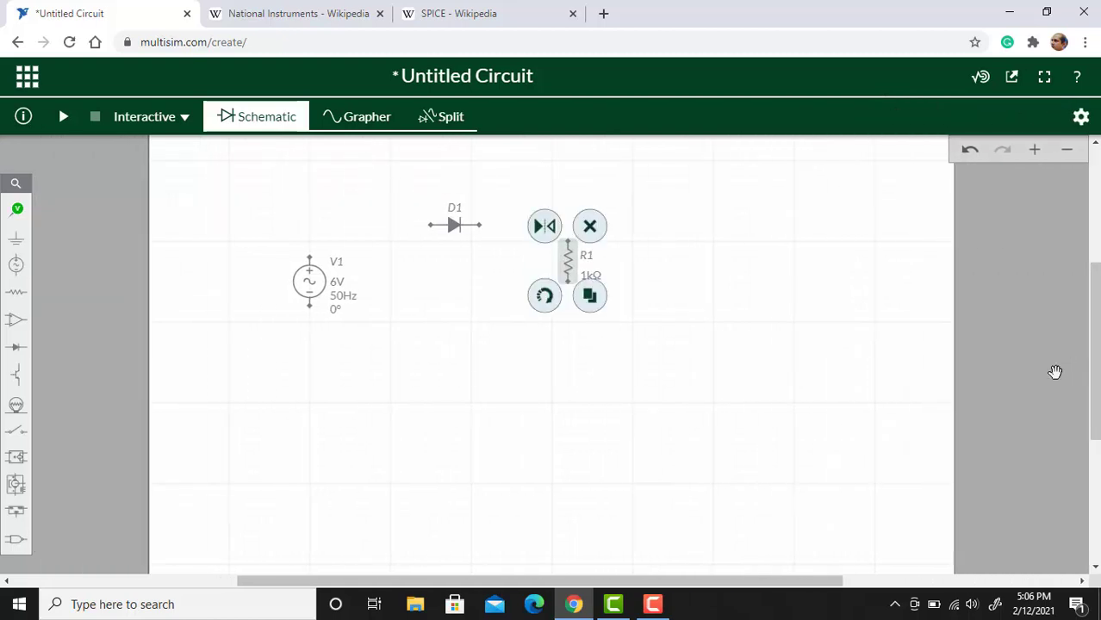
{"action": "left_click", "coordinate": [1077, 117]}
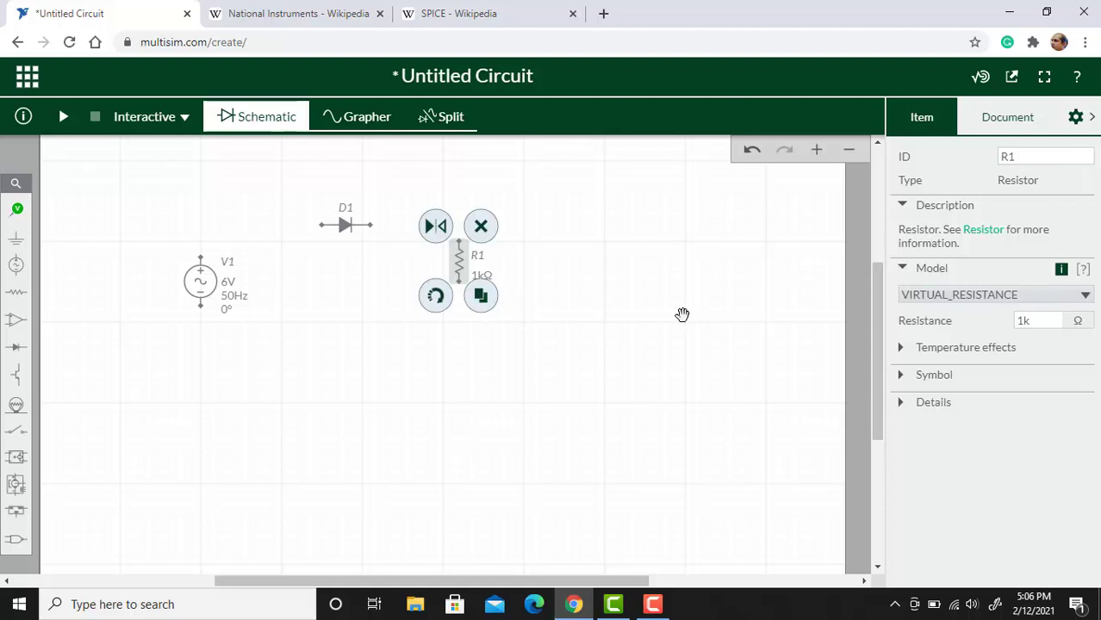
{"action": "double_click", "coordinate": [1039, 321]}
{"action": "left_click", "coordinate": [1023, 321]}
{"action": "type", "text": "0"}
{"action": "left_click", "coordinate": [597, 370]}
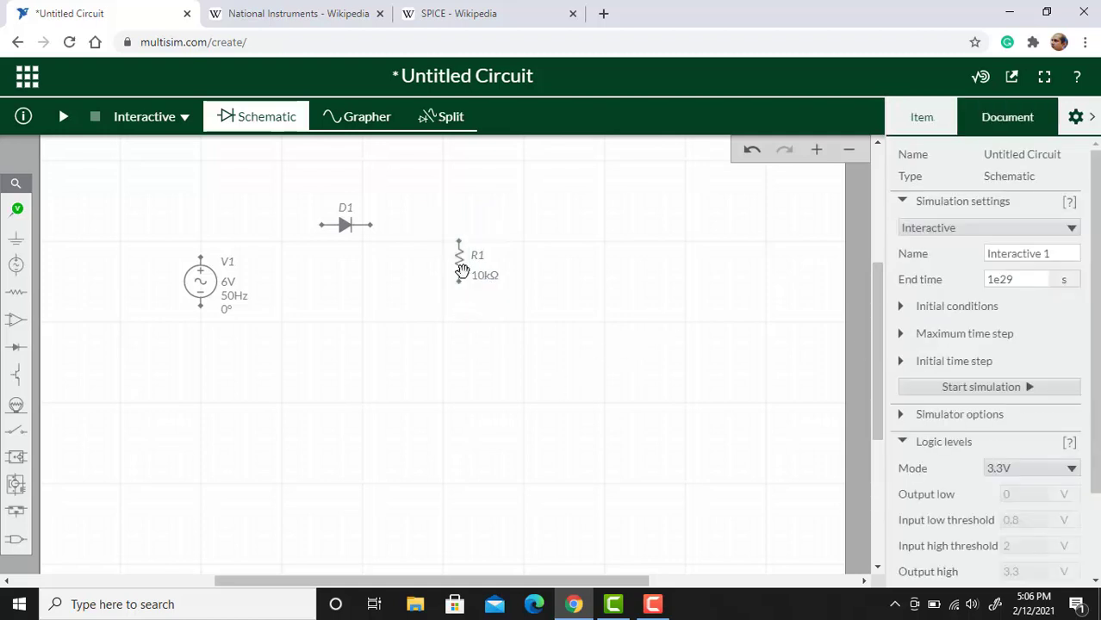
{"action": "left_click_drag", "start_coordinate": [457, 282], "coordinate": [457, 288]}
{"action": "left_click", "coordinate": [521, 359]}
Wire V1, D1 and R1 in a series loop from V1's positive terminal through the diode and resistor to its negative terminal.
{"action": "left_click", "coordinate": [201, 257]}
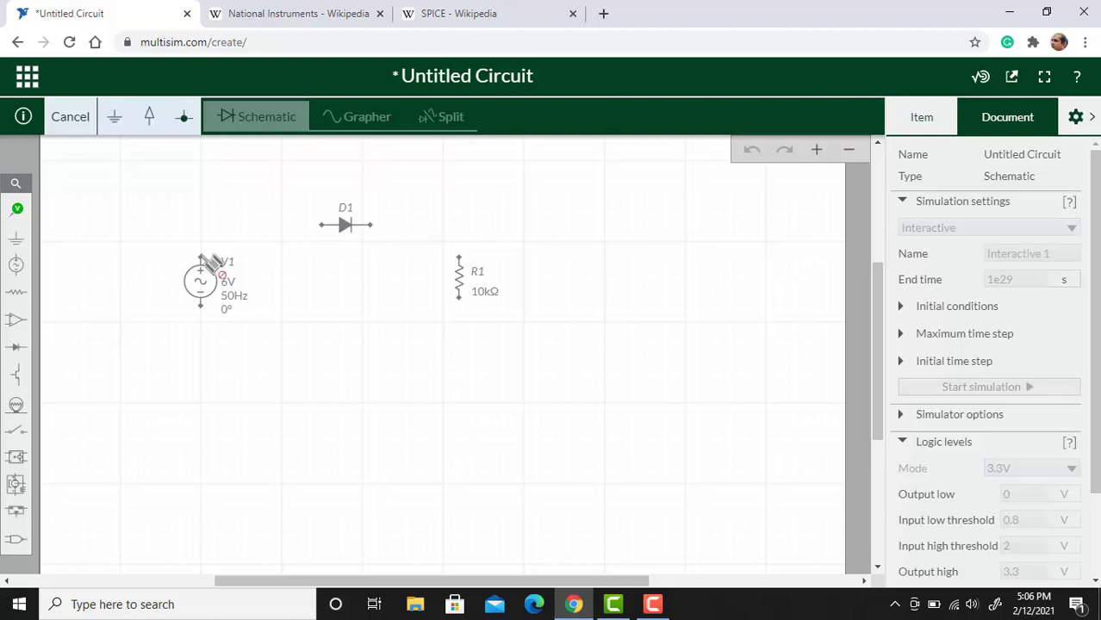
{"action": "left_click", "coordinate": [326, 228]}
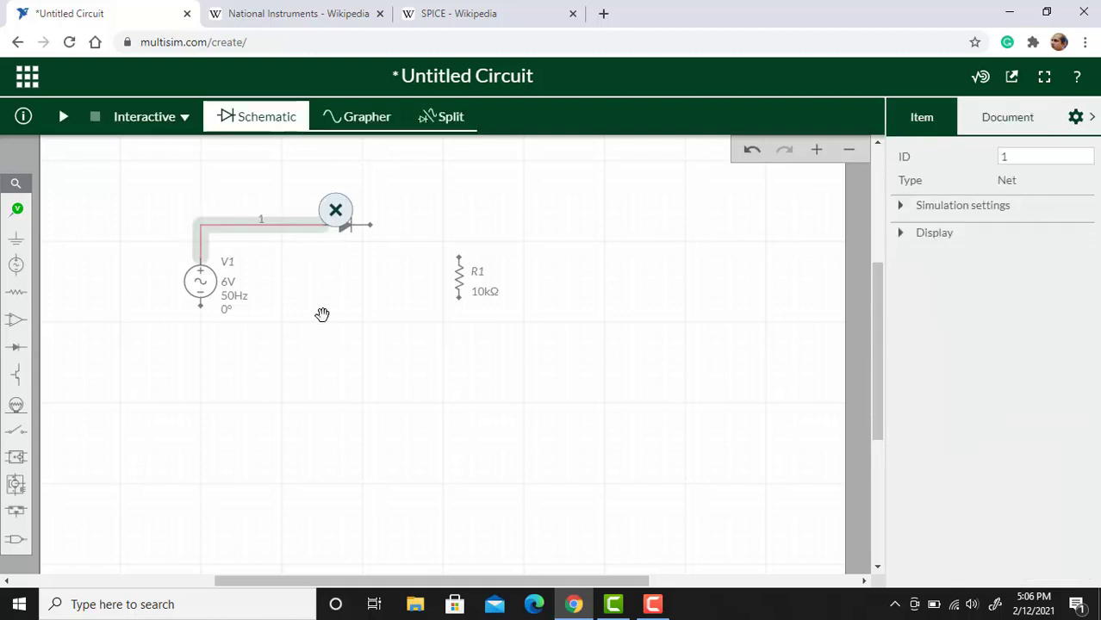
{"action": "left_click", "coordinate": [372, 227]}
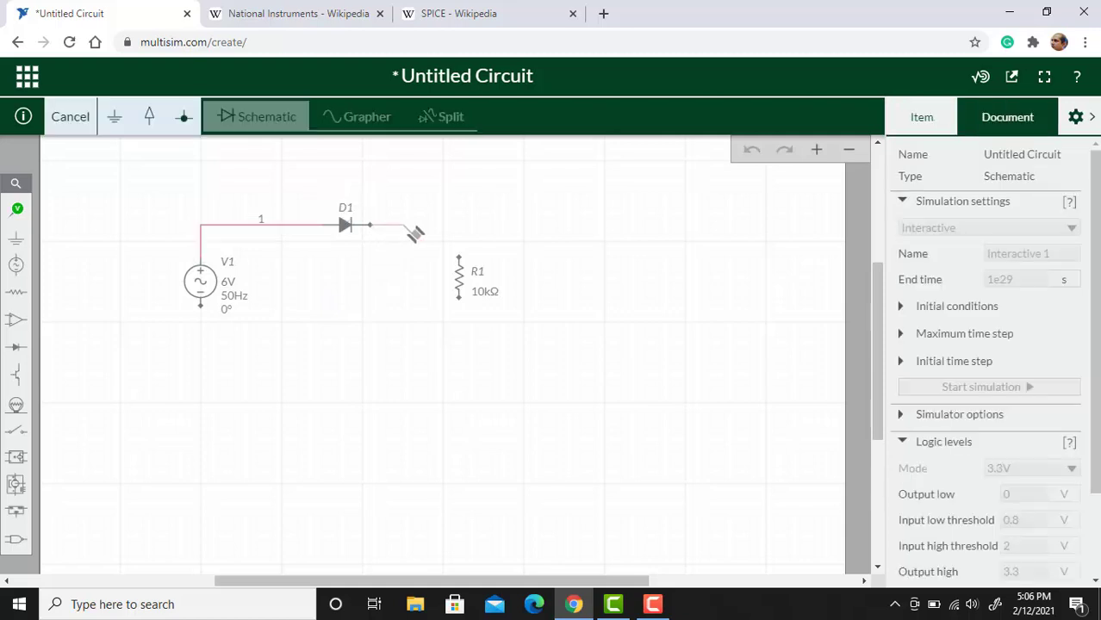
{"action": "left_click", "coordinate": [461, 258]}
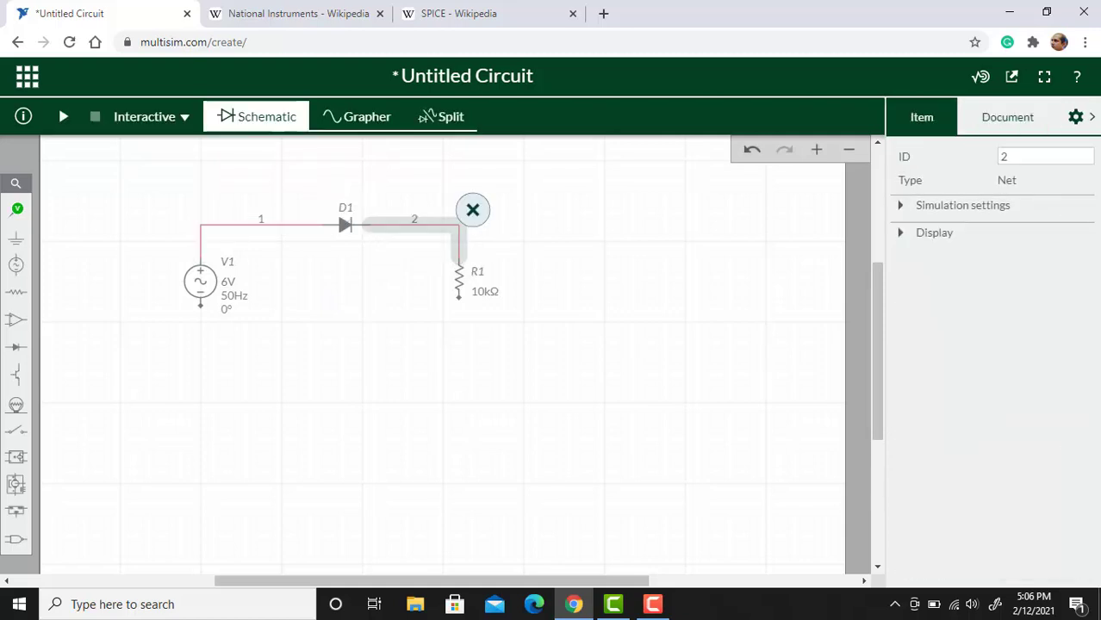
{"action": "left_click", "coordinate": [459, 298]}
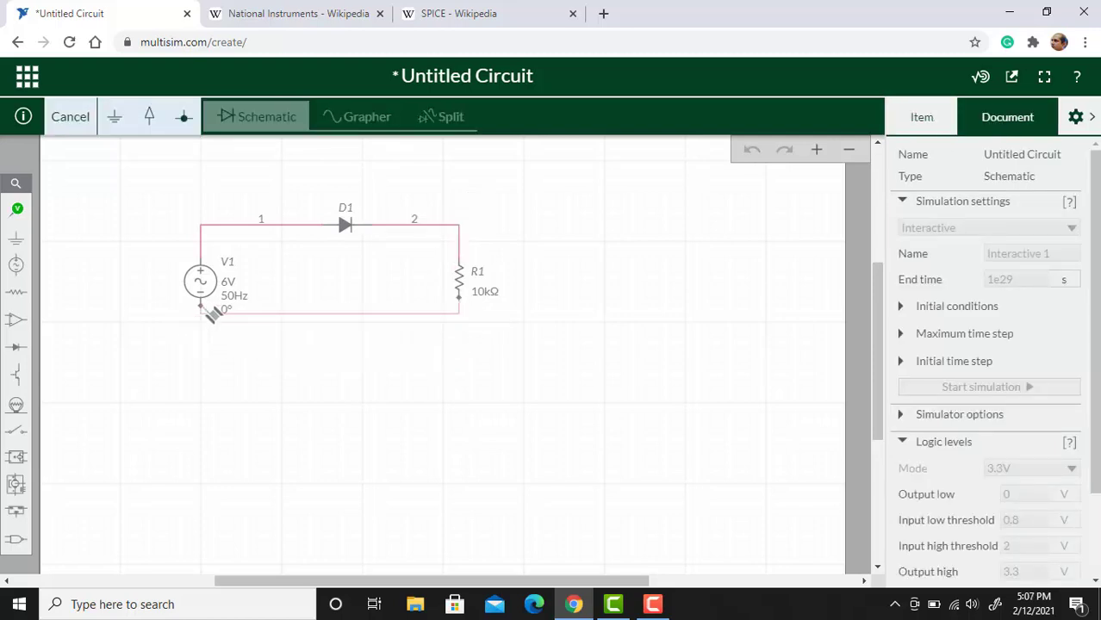
{"action": "left_click", "coordinate": [206, 312]}
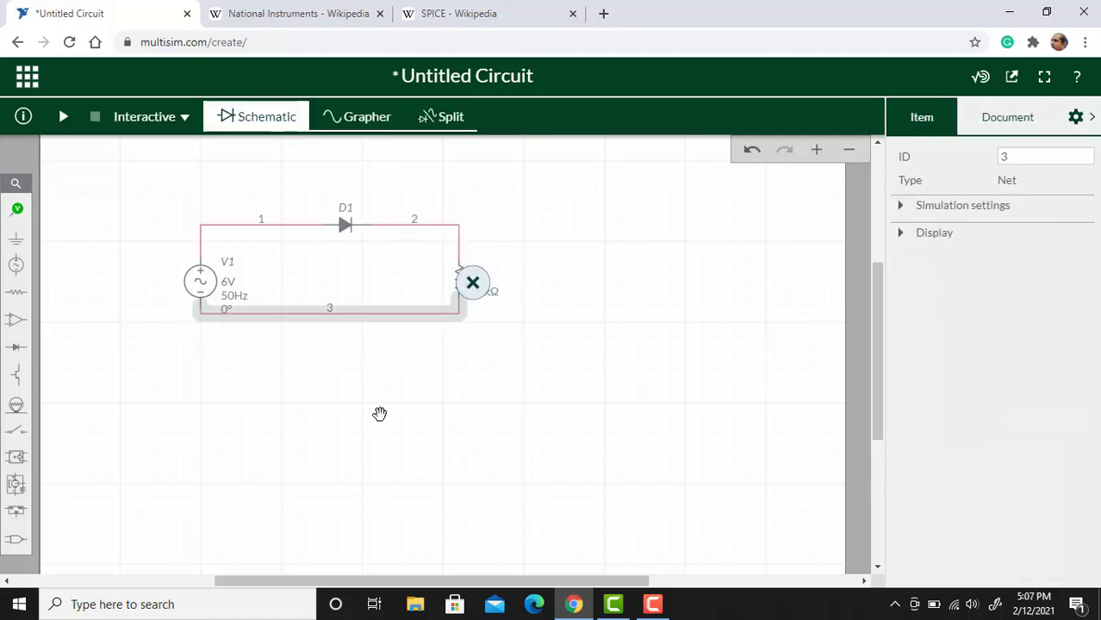
{"action": "left_click", "coordinate": [380, 412]}
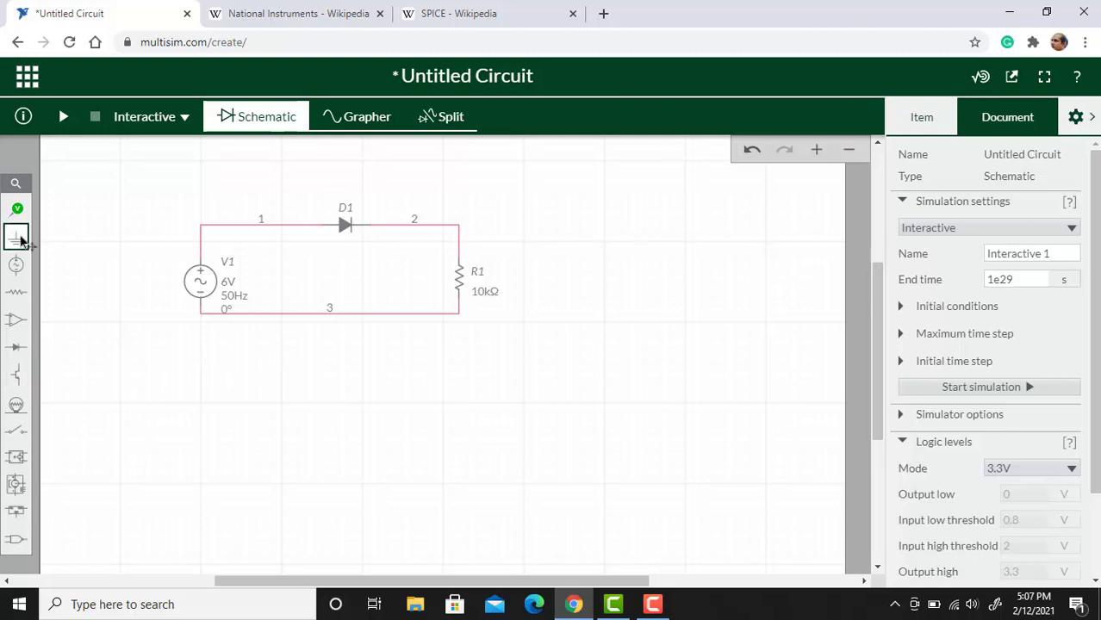
Place a ground below the circuit and wire it to the middle of the bottom wire between V1 and R1.
{"action": "mouse_move", "coordinate": [16, 238]}
{"action": "left_click", "coordinate": [81, 271]}
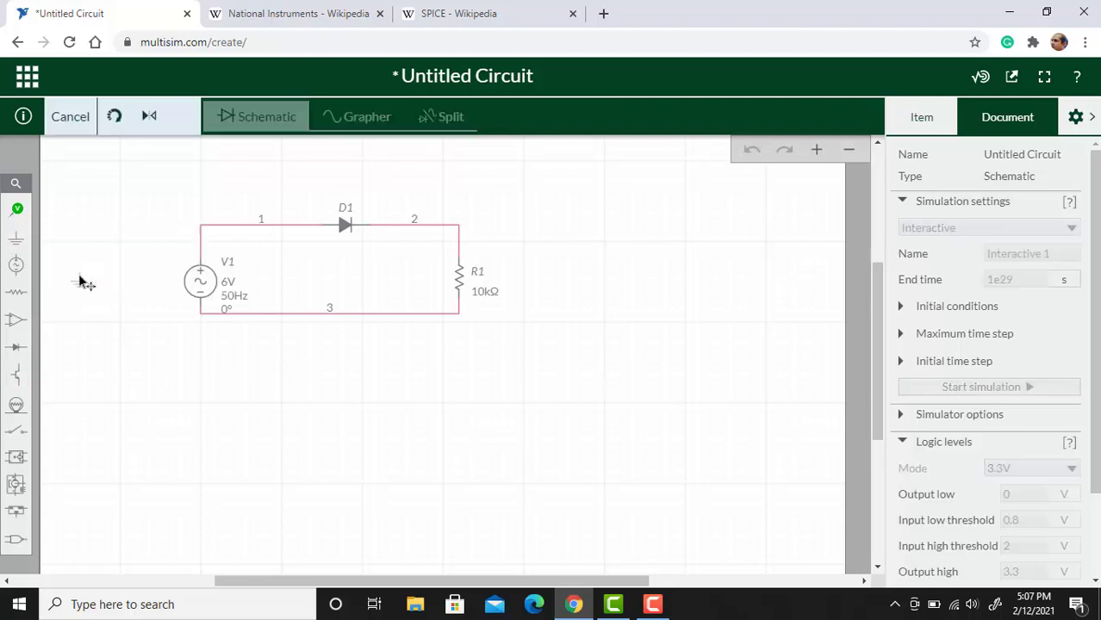
{"action": "left_click", "coordinate": [329, 355]}
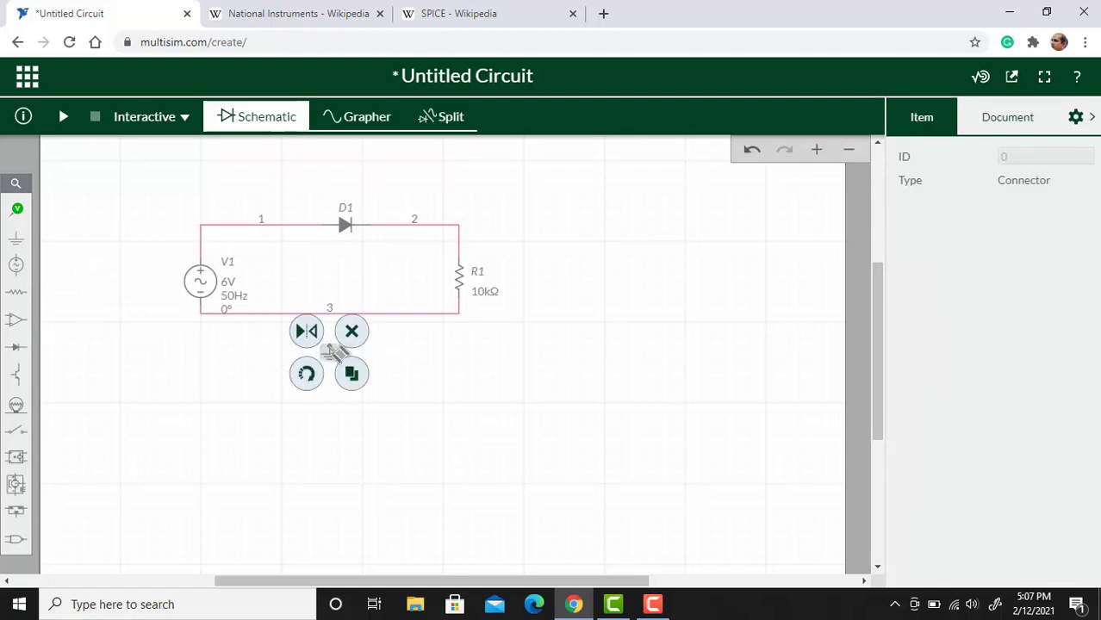
{"action": "left_click", "coordinate": [336, 351]}
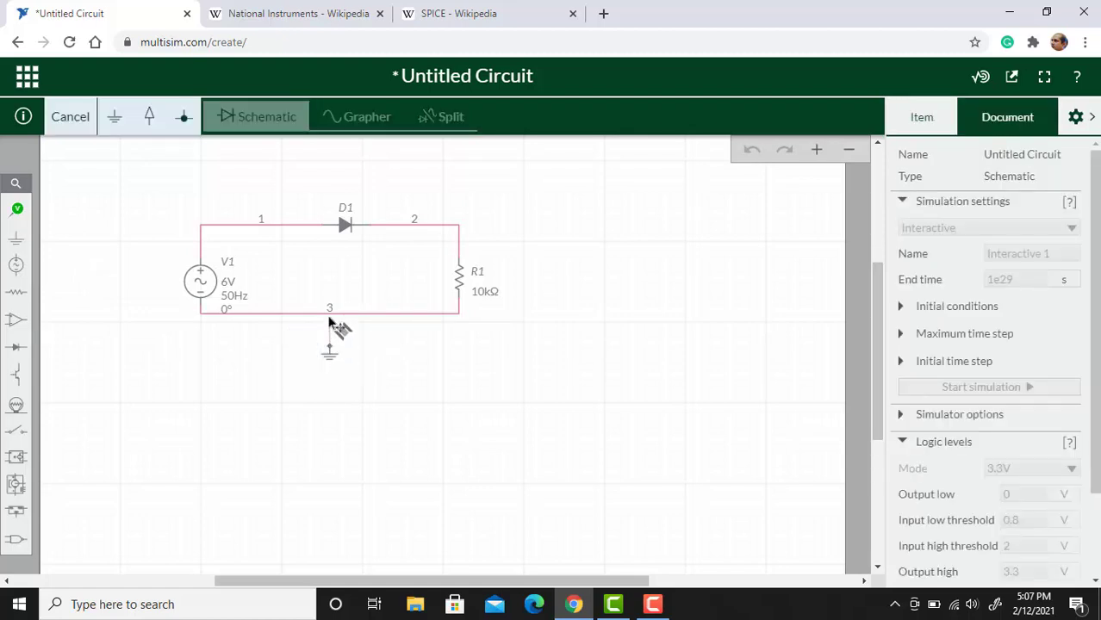
{"action": "left_click", "coordinate": [330, 317]}
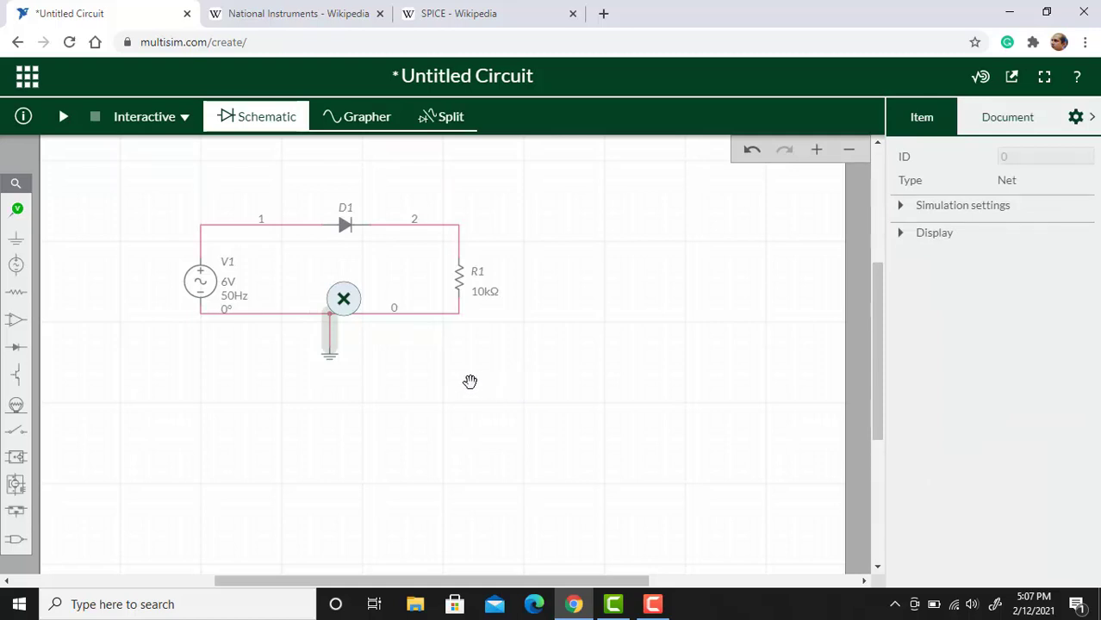
{"action": "left_click", "coordinate": [439, 380]}
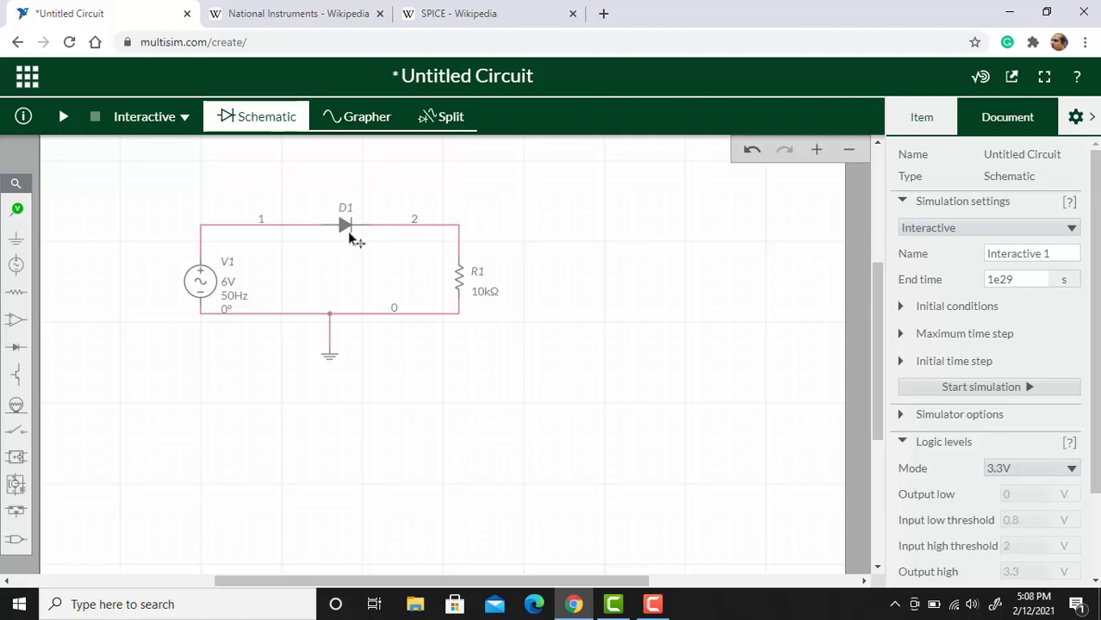
Place one voltage probe on the wire before diode D1 and another on the wire between D1 and R1.
{"action": "left_click", "coordinate": [17, 210]}
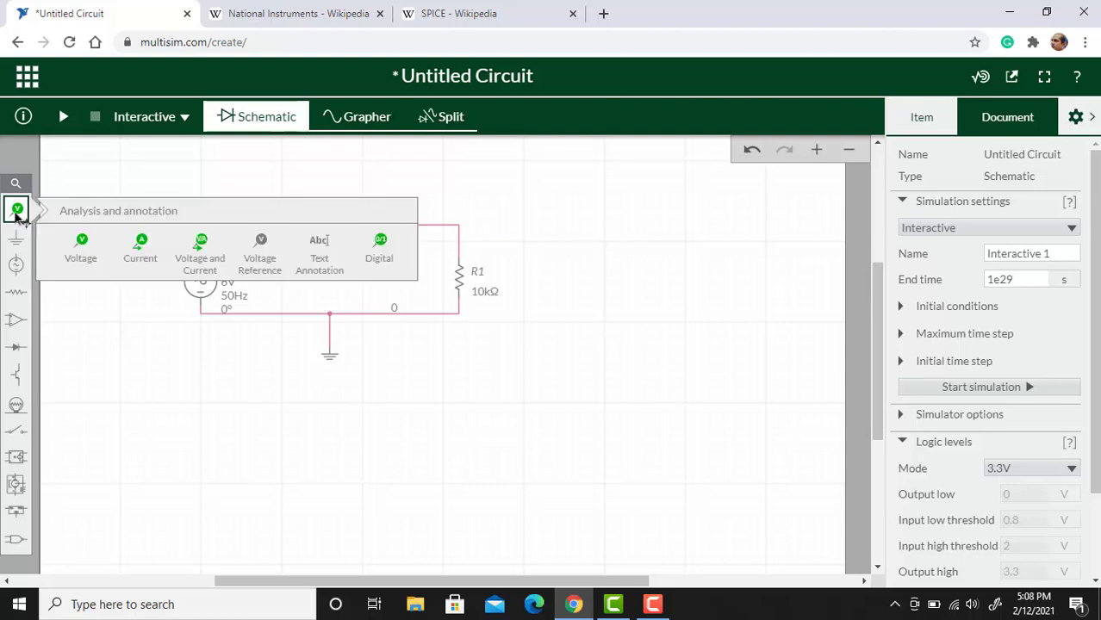
{"action": "left_click", "coordinate": [76, 246]}
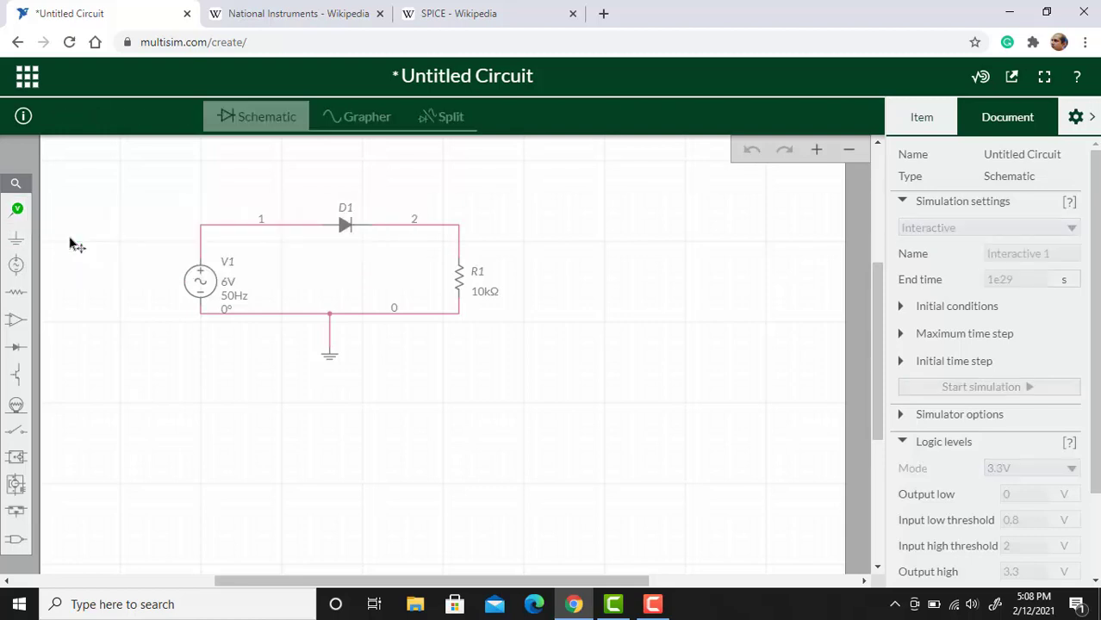
{"action": "left_click", "coordinate": [293, 214]}
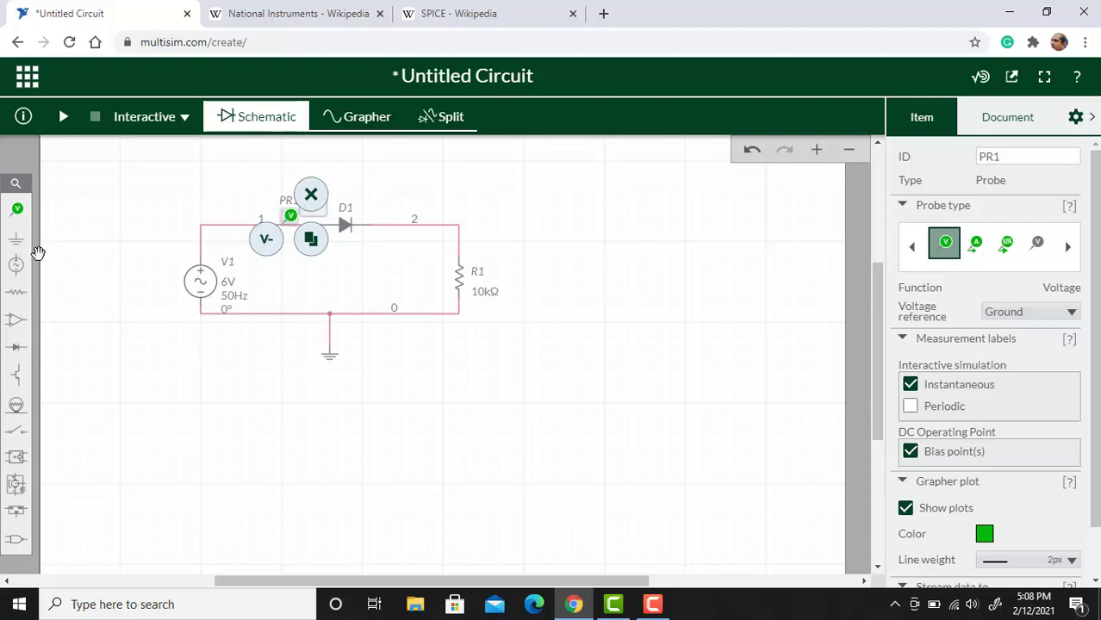
{"action": "left_click", "coordinate": [17, 212]}
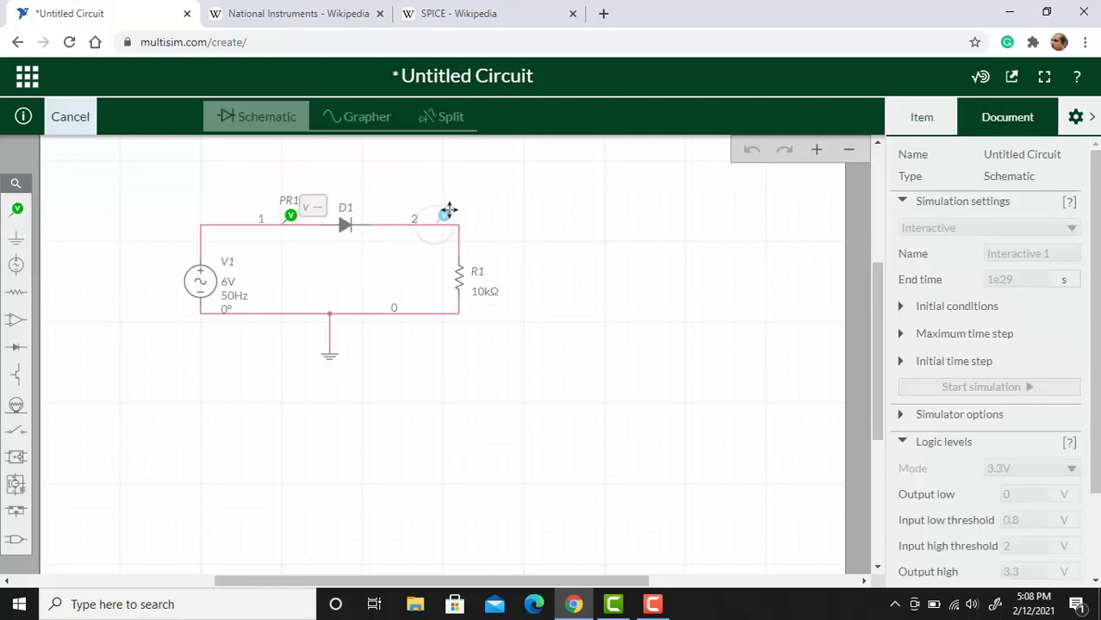
{"action": "left_click", "coordinate": [445, 214]}
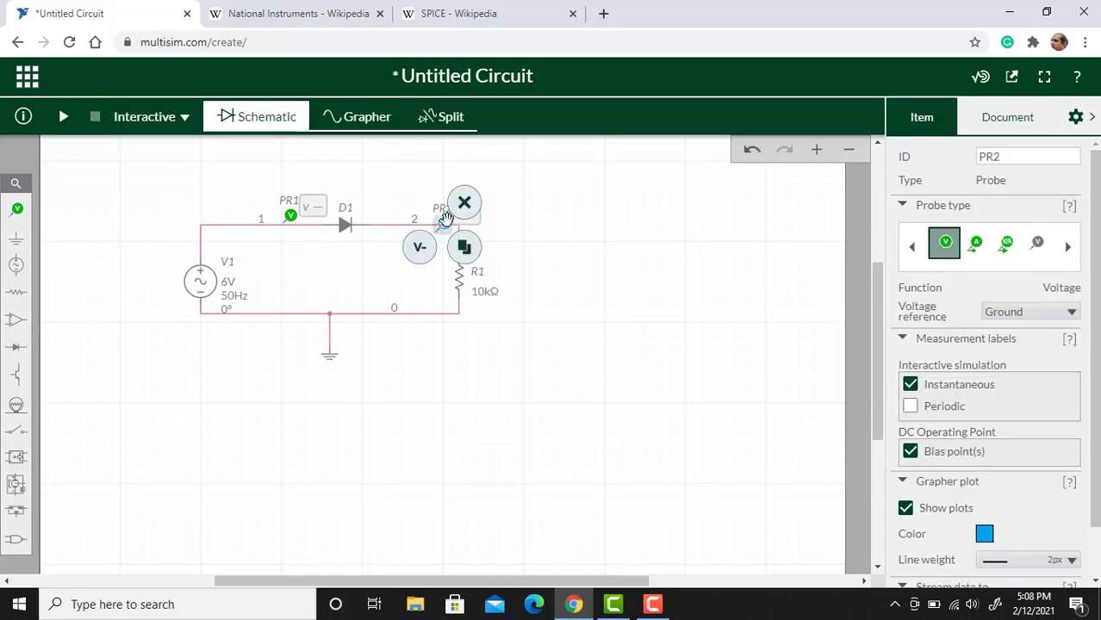
{"action": "left_click_drag", "start_coordinate": [444, 215], "coordinate": [442, 216]}
{"action": "left_click", "coordinate": [553, 256]}
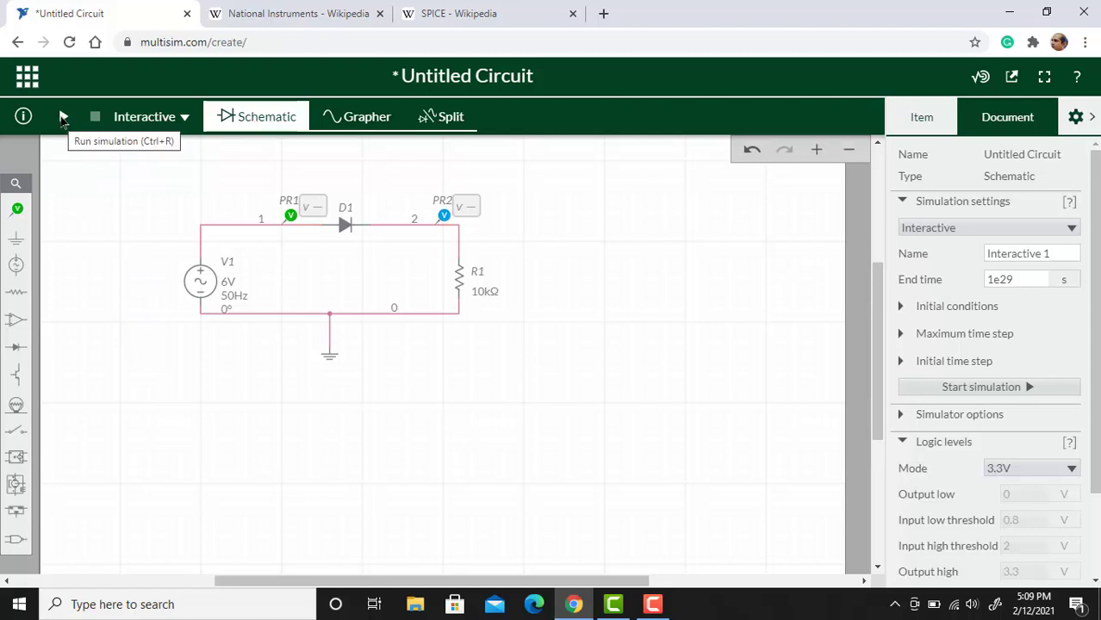
Run the interactive simulation and show its waveforms in the grapher with the trigger set to Auto.
{"action": "left_click", "coordinate": [64, 118]}
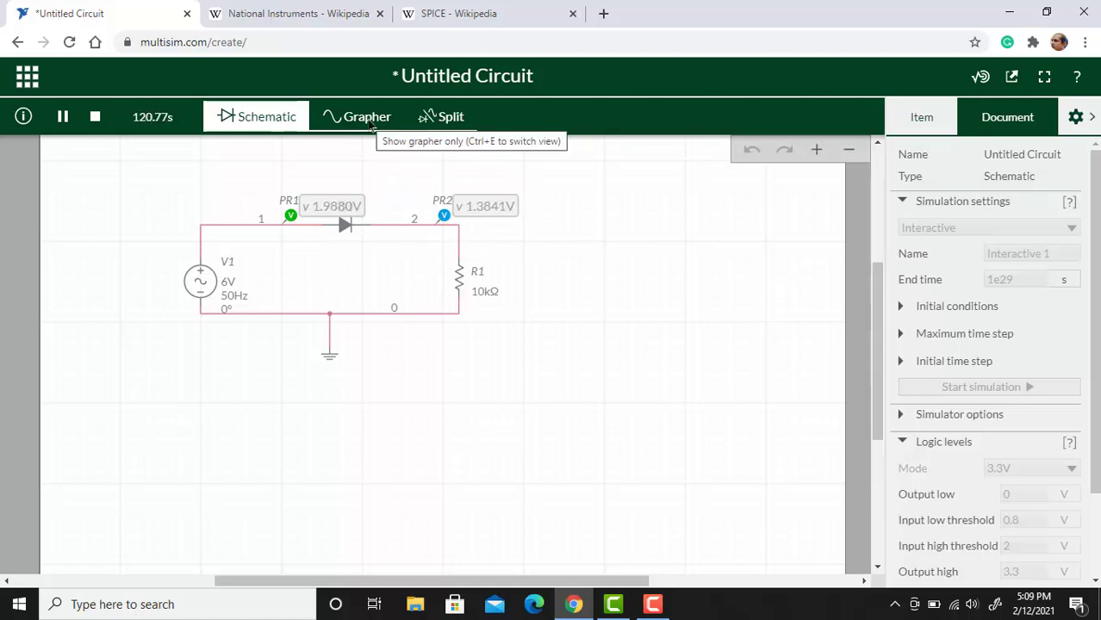
{"action": "left_click", "coordinate": [368, 125]}
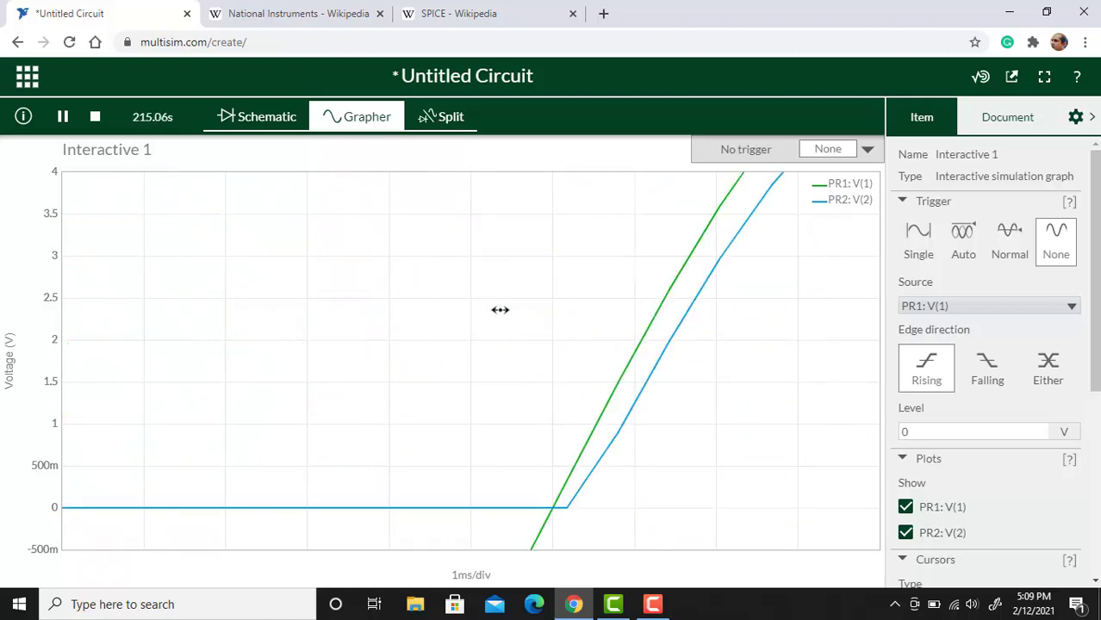
{"action": "left_click", "coordinate": [1013, 244]}
{"action": "left_click", "coordinate": [1055, 247]}
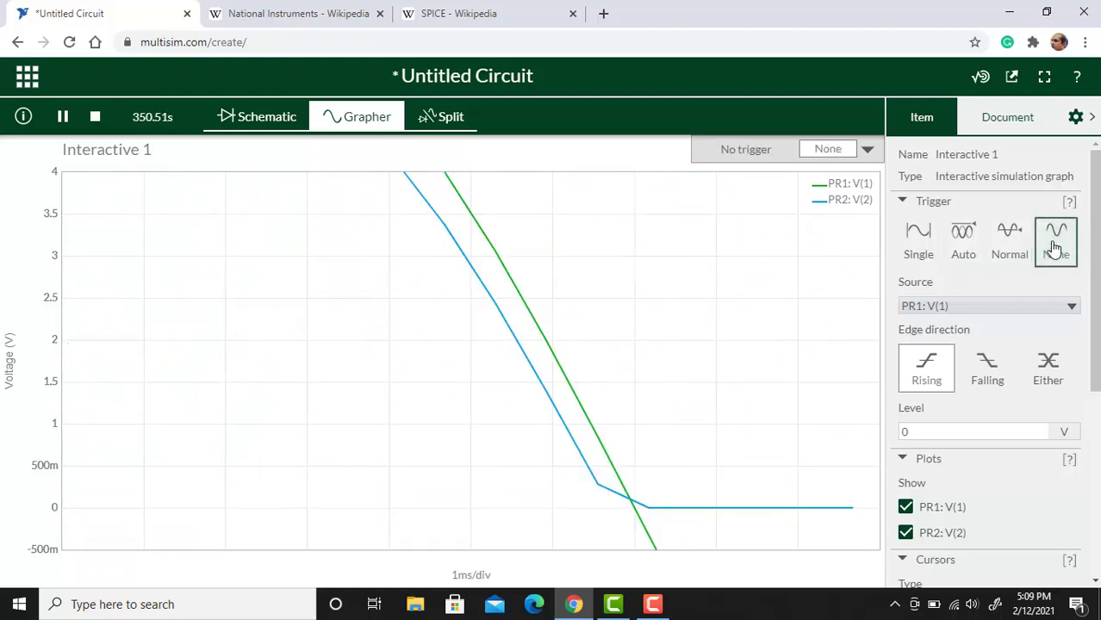
{"action": "left_click", "coordinate": [962, 247]}
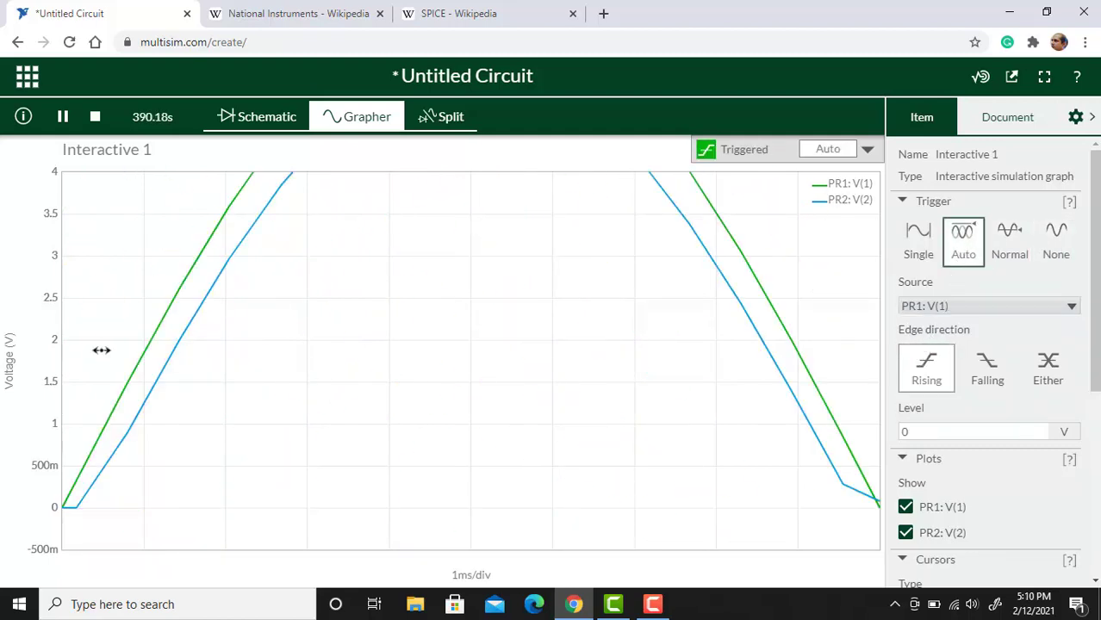
Set the graph's voltage axis to a minimum of -6 V and a maximum of 6 V.
{"action": "mouse_move", "coordinate": [229, 202]}
{"action": "left_click_drag", "start_coordinate": [1096, 352], "coordinate": [1096, 536]}
{"action": "left_click", "coordinate": [1027, 544]}
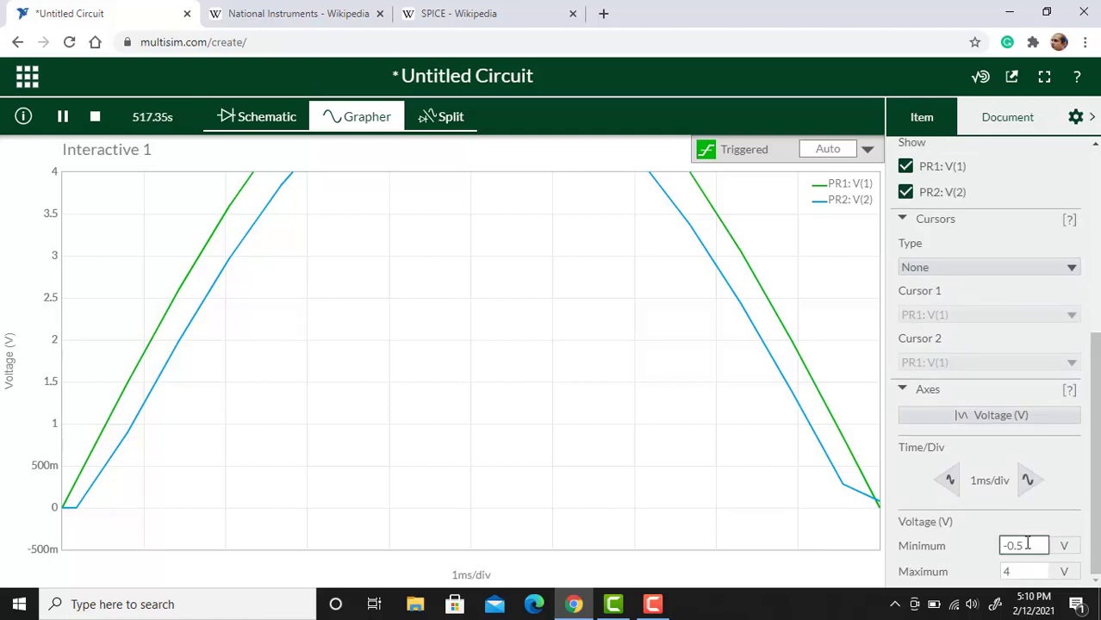
{"action": "double_click", "coordinate": [1040, 545]}
{"action": "type", "text": "-6"}
{"action": "double_click", "coordinate": [1008, 571]}
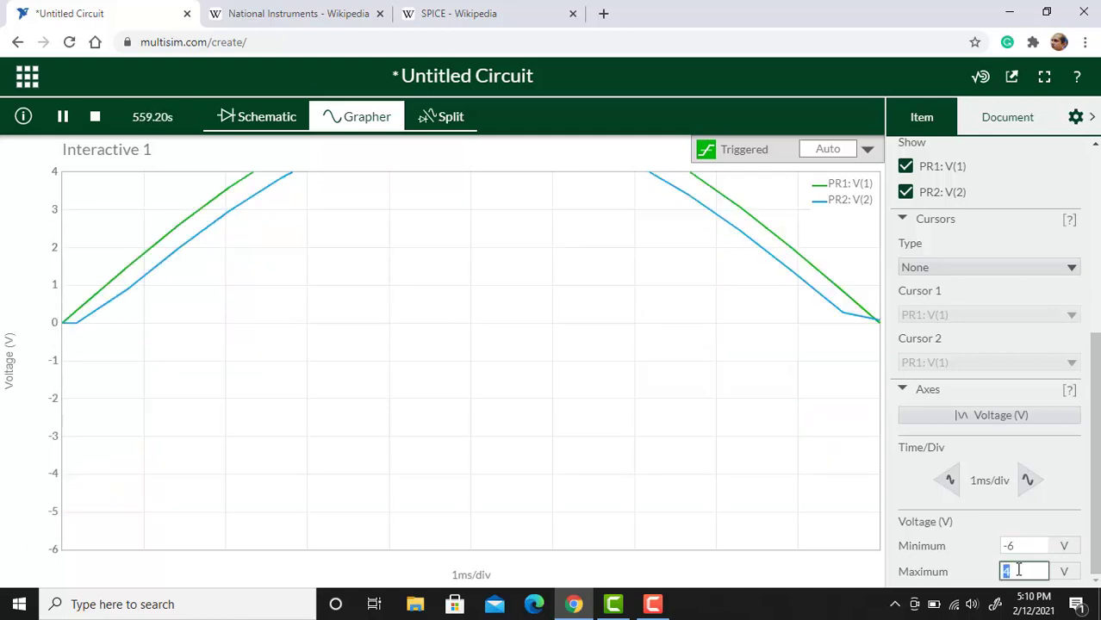
{"action": "type", "text": "6"}
{"action": "left_click", "coordinate": [239, 263]}
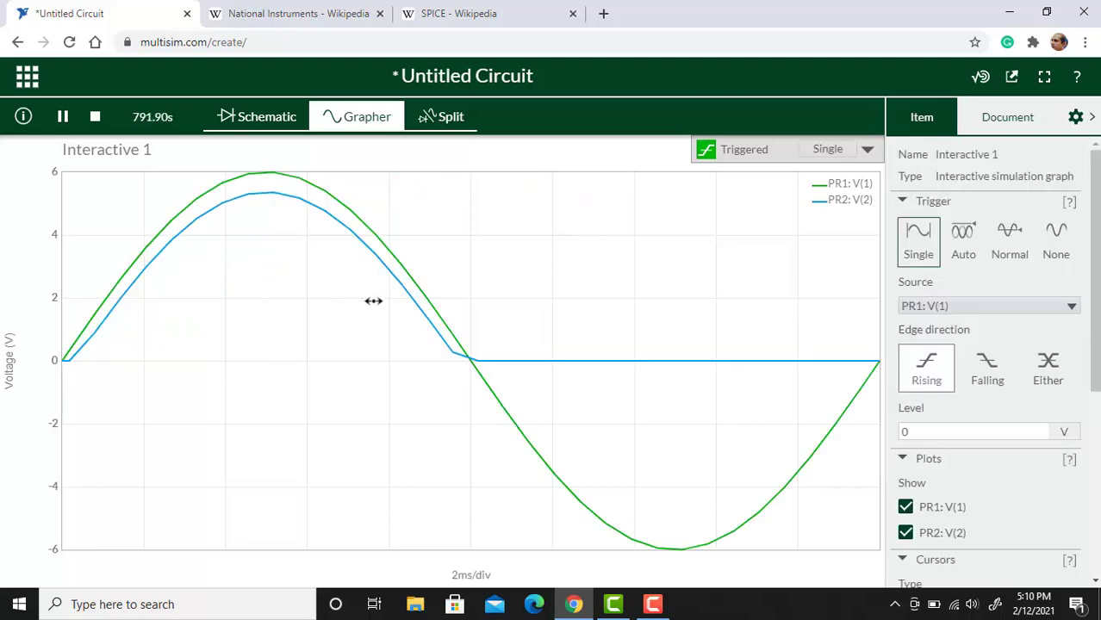
Widen the graph's time scale to 10 ms/div so several cycles fit in the plot.
{"action": "scroll", "coordinate": [373, 301], "scroll_direction": "down", "scroll_amount": 2}
{"action": "scroll", "coordinate": [361, 297], "scroll_direction": "up", "scroll_amount": 1}
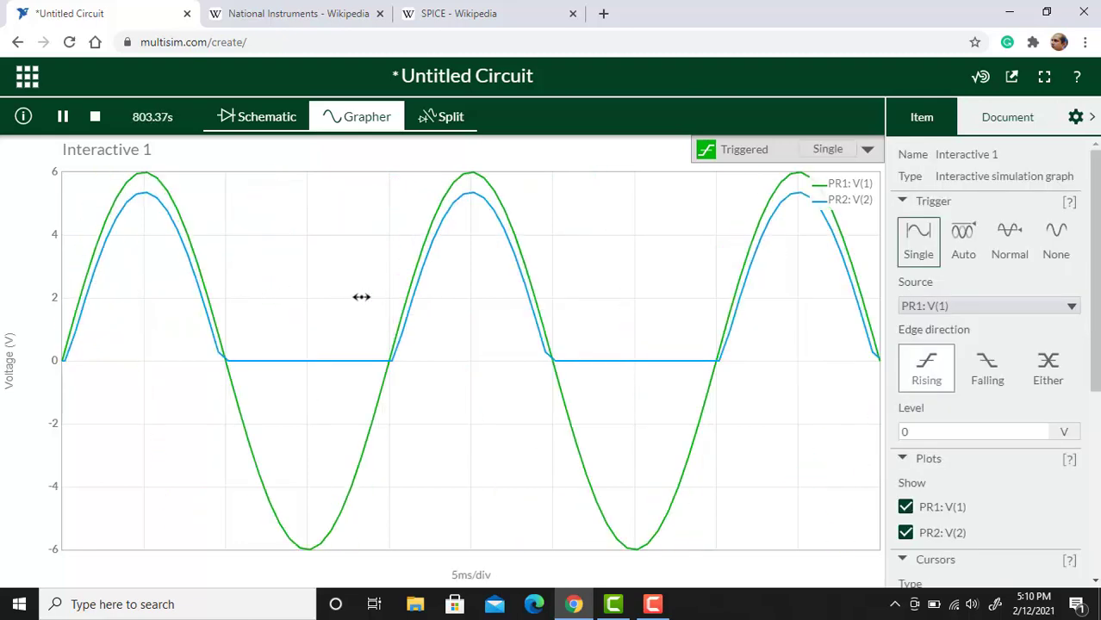
{"action": "scroll", "coordinate": [361, 297], "scroll_direction": "up", "scroll_amount": 2}
{"action": "scroll", "coordinate": [361, 297], "scroll_direction": "down", "scroll_amount": 3}
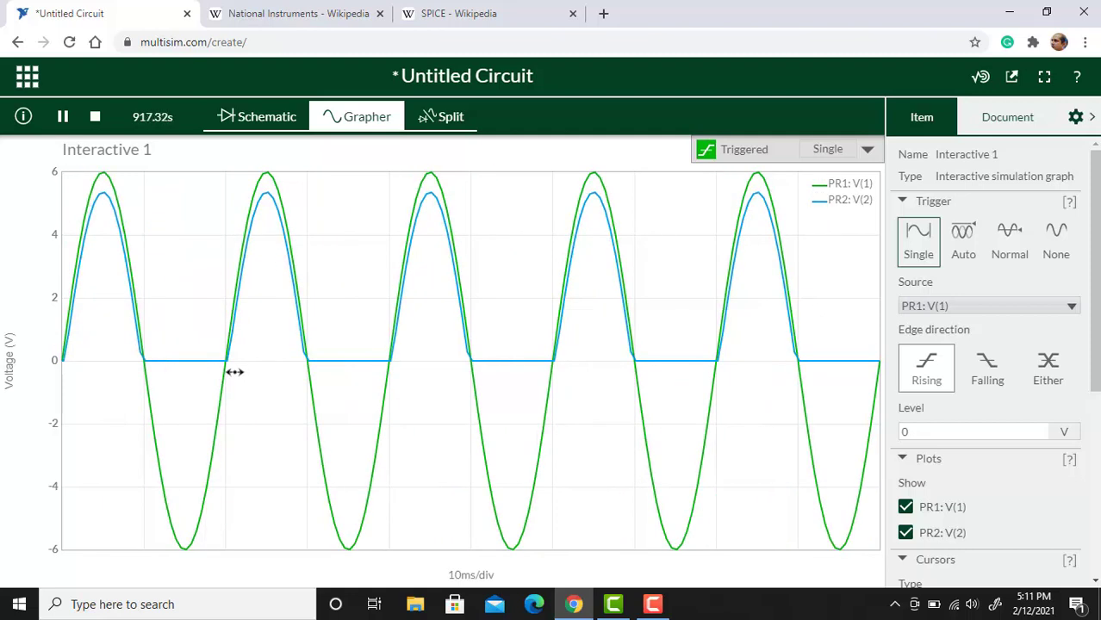
Read the first peak of the waveforms and view the schematic and graph side by side.
{"action": "mouse_move", "coordinate": [135, 334]}
{"action": "mouse_move", "coordinate": [123, 216]}
{"action": "mouse_move", "coordinate": [105, 183]}
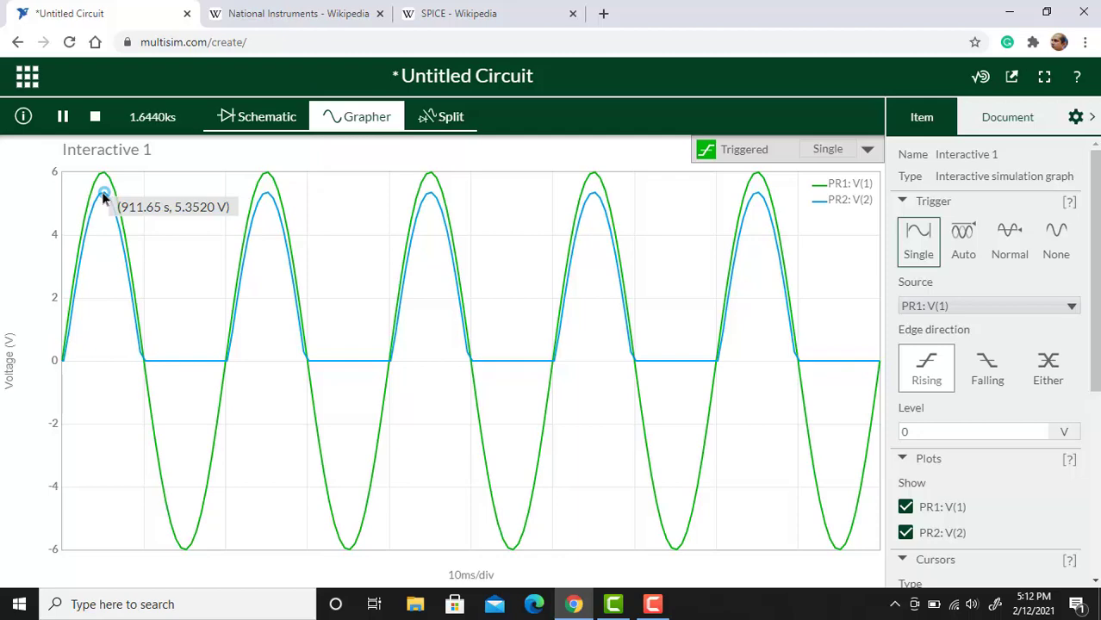
{"action": "left_click", "coordinate": [445, 119]}
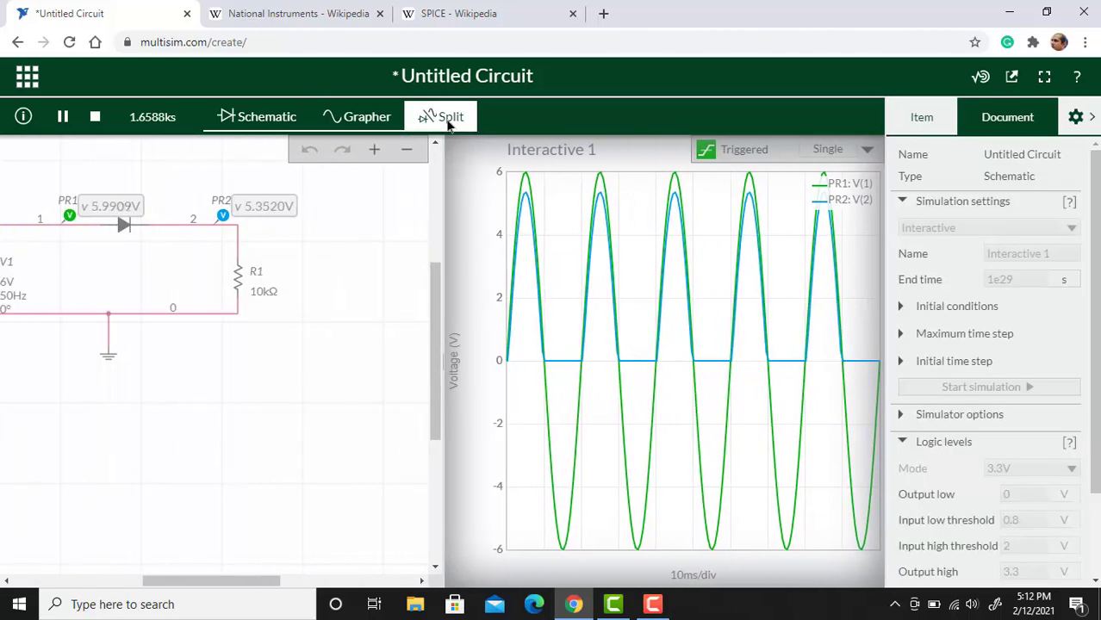
{"action": "left_click_drag", "start_coordinate": [170, 244], "coordinate": [288, 251]}
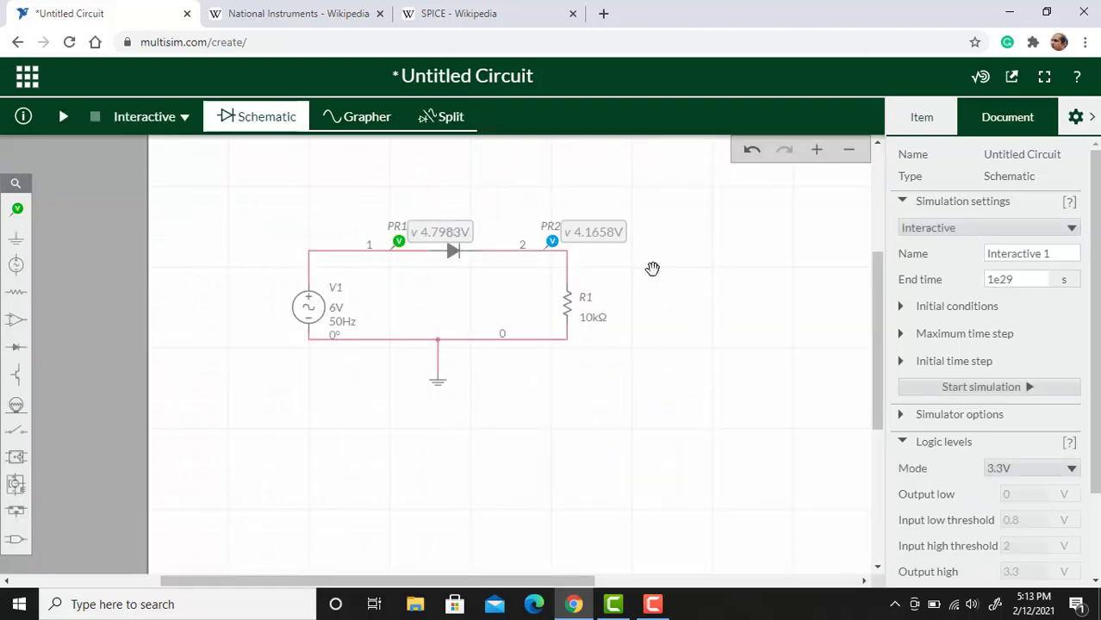
Rename the circuit as HalfWaveRectification.
{"action": "left_click", "coordinate": [472, 77]}
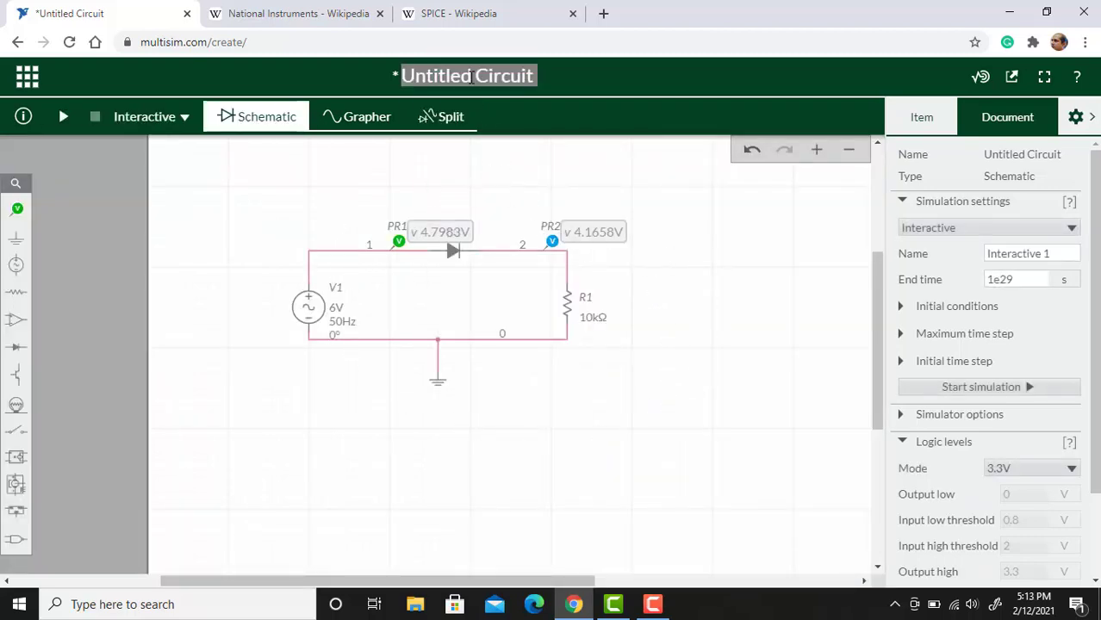
{"action": "left_click", "coordinate": [472, 76]}
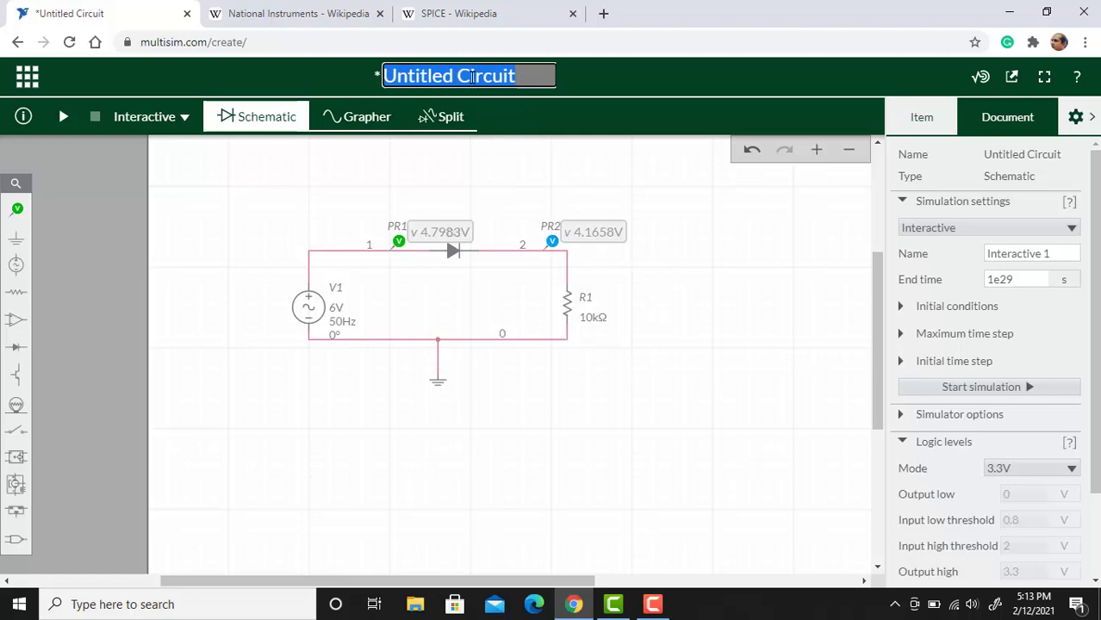
{"action": "type", "text": "HalfWaveRecti"}
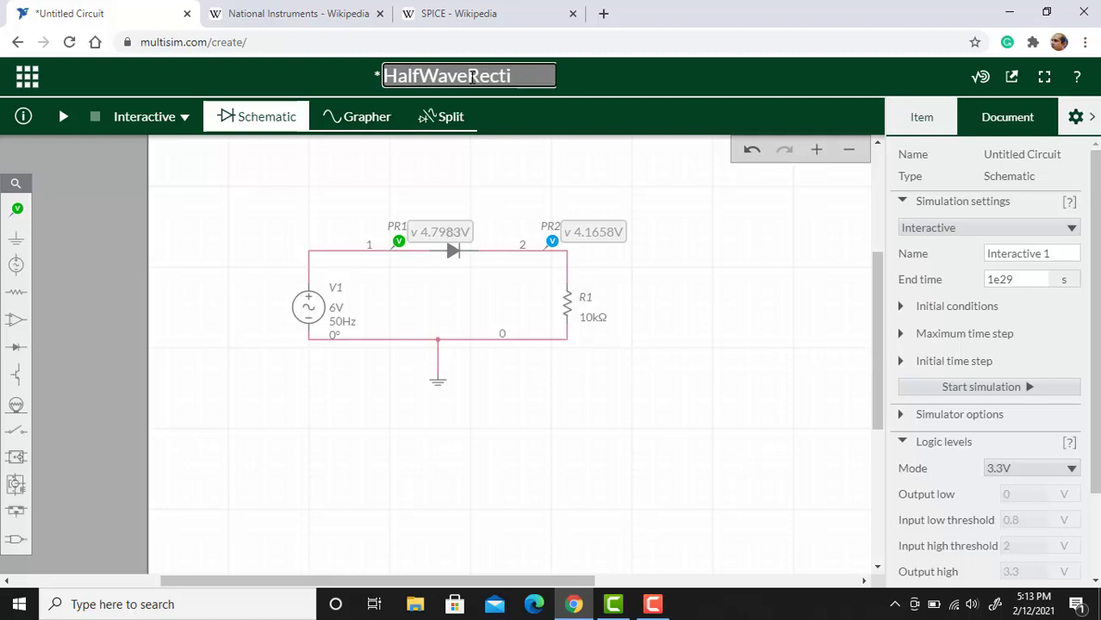
{"action": "type", "text": "fication"}
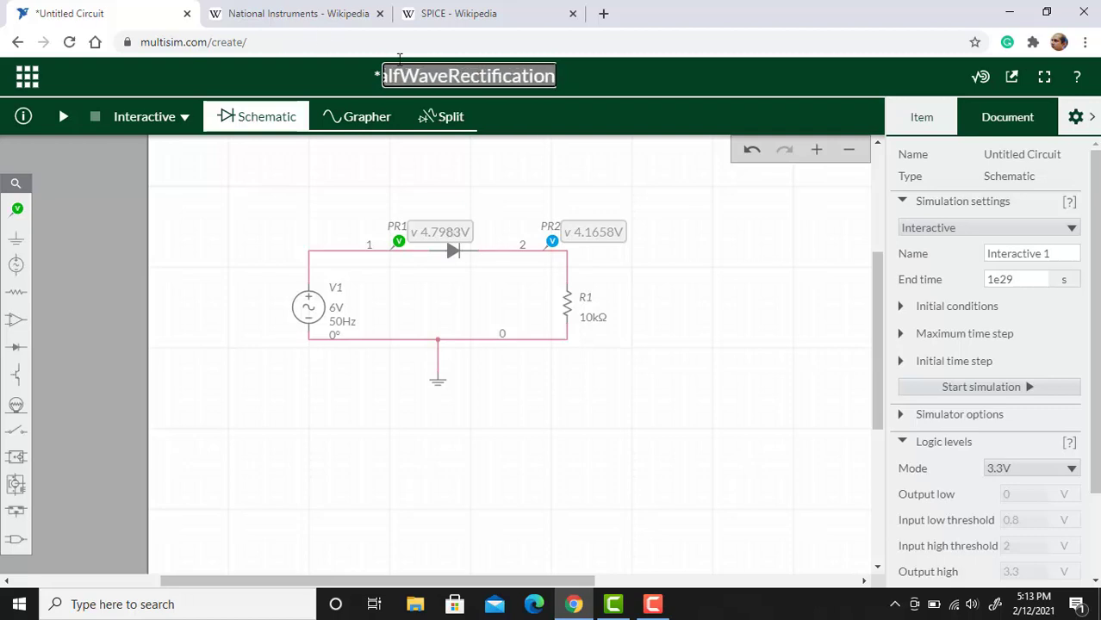
{"action": "left_click", "coordinate": [399, 65]}
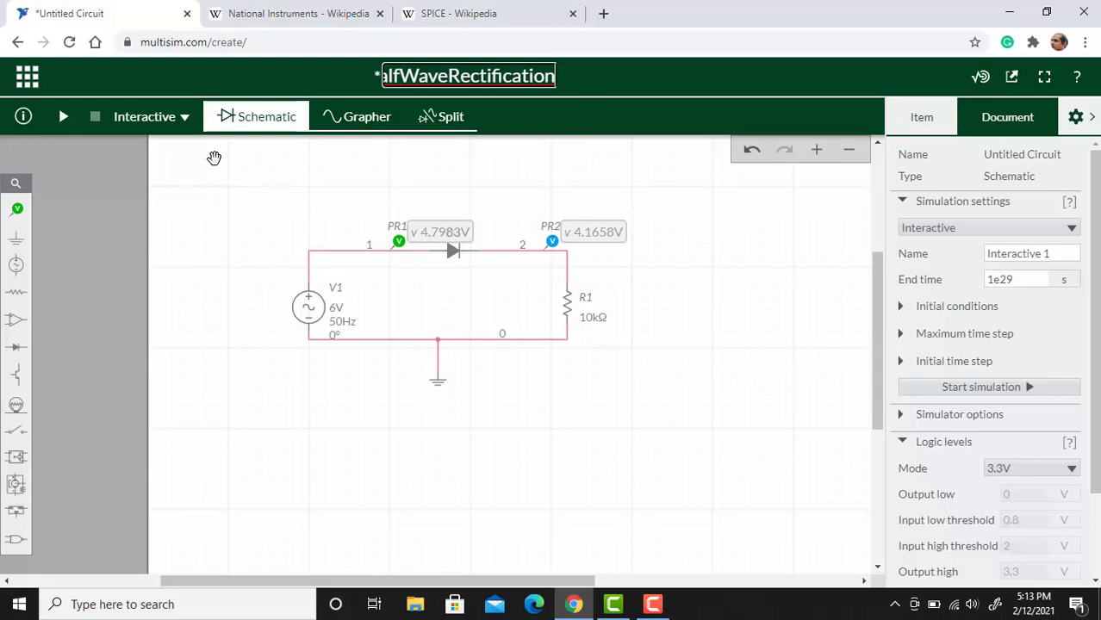
Start saving the circuit and go to the description field of its save details.
{"action": "left_click", "coordinate": [30, 78]}
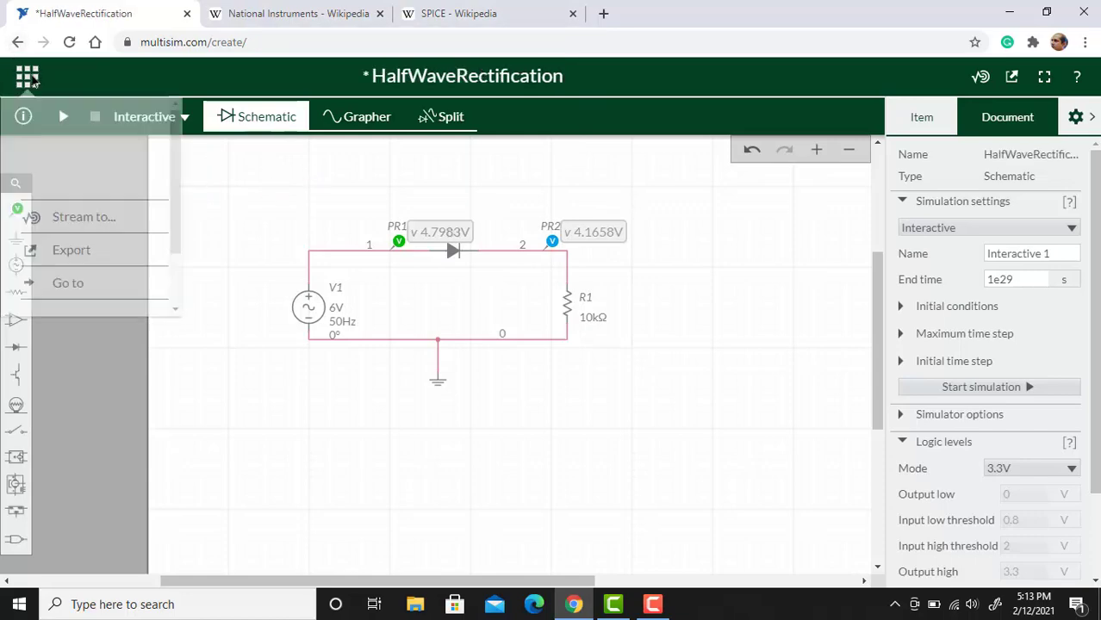
{"action": "left_click", "coordinate": [54, 155]}
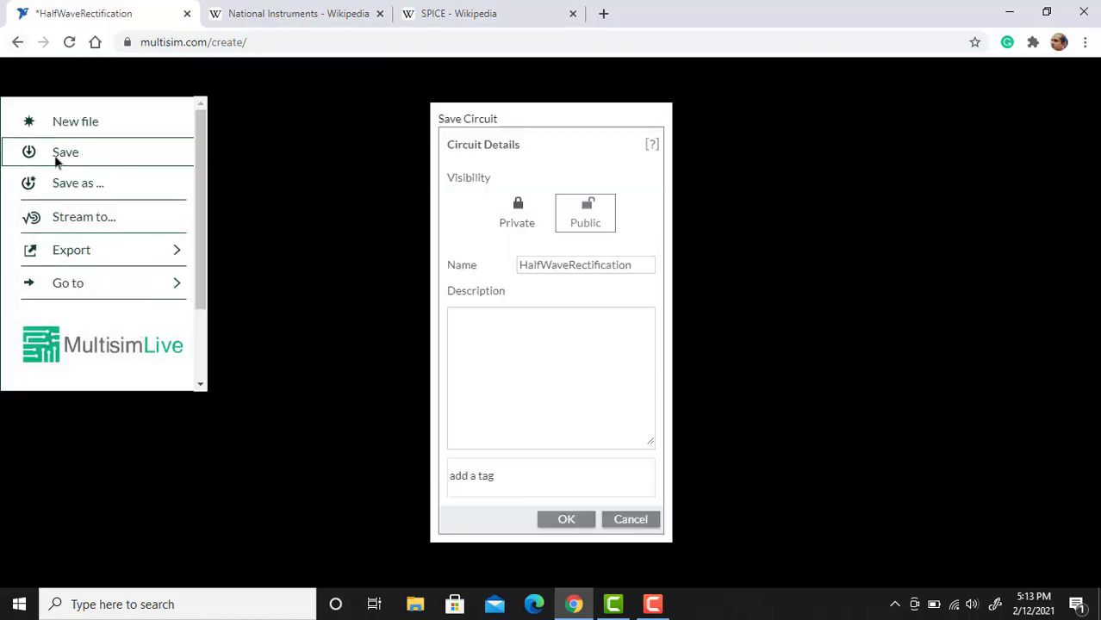
{"action": "left_click", "coordinate": [537, 337]}
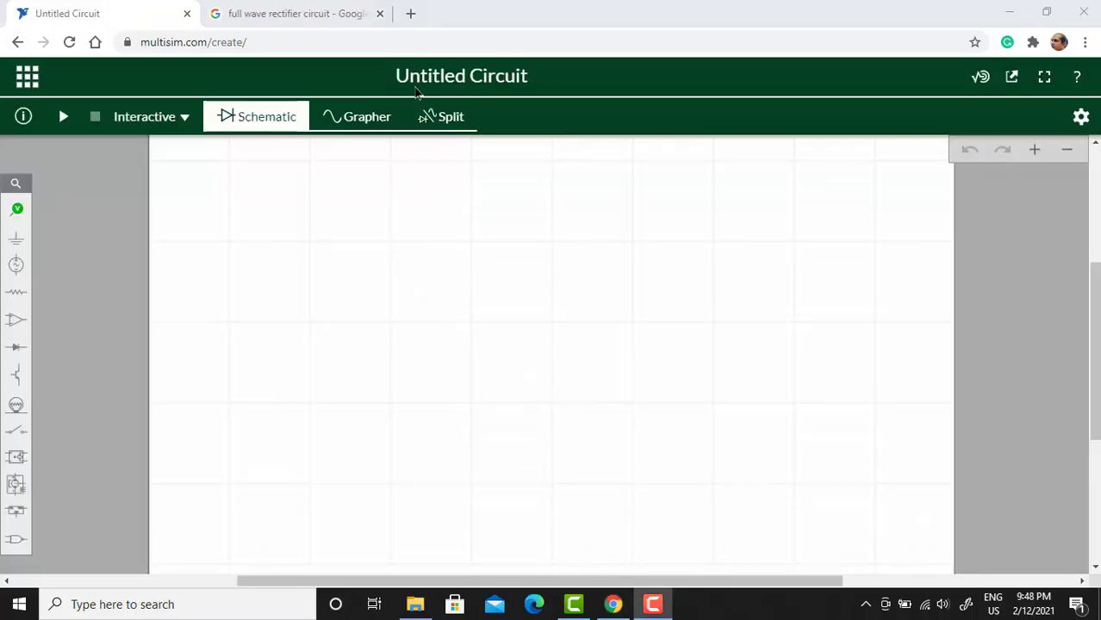
Rename the new untitled circuit as FullWaveRectification.
{"action": "left_click", "coordinate": [426, 72]}
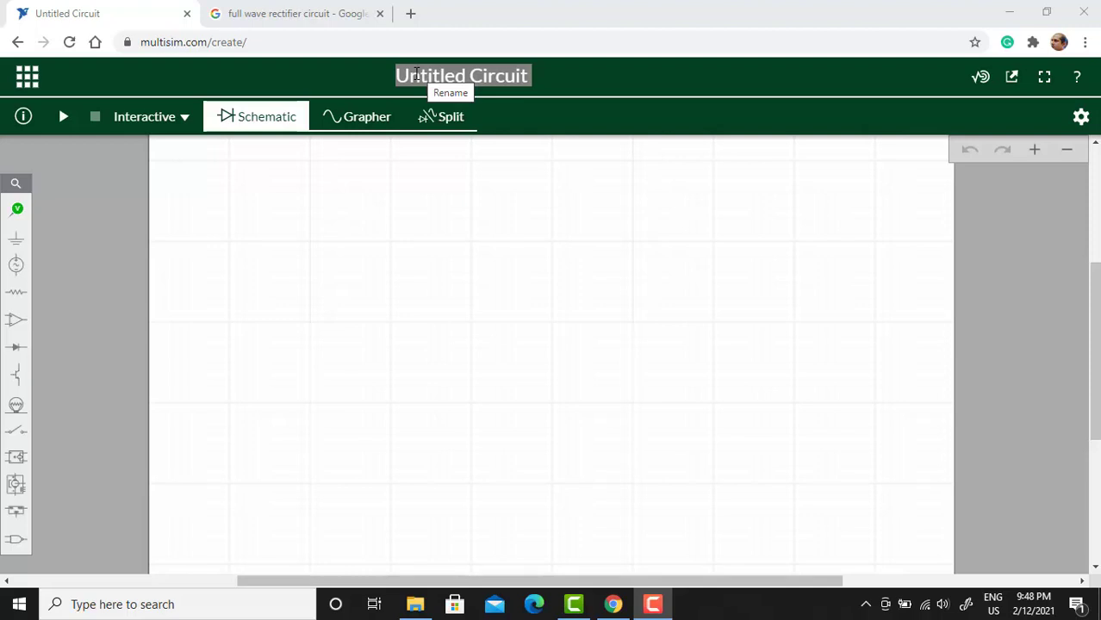
{"action": "type", "text": "FullWaveRectification"}
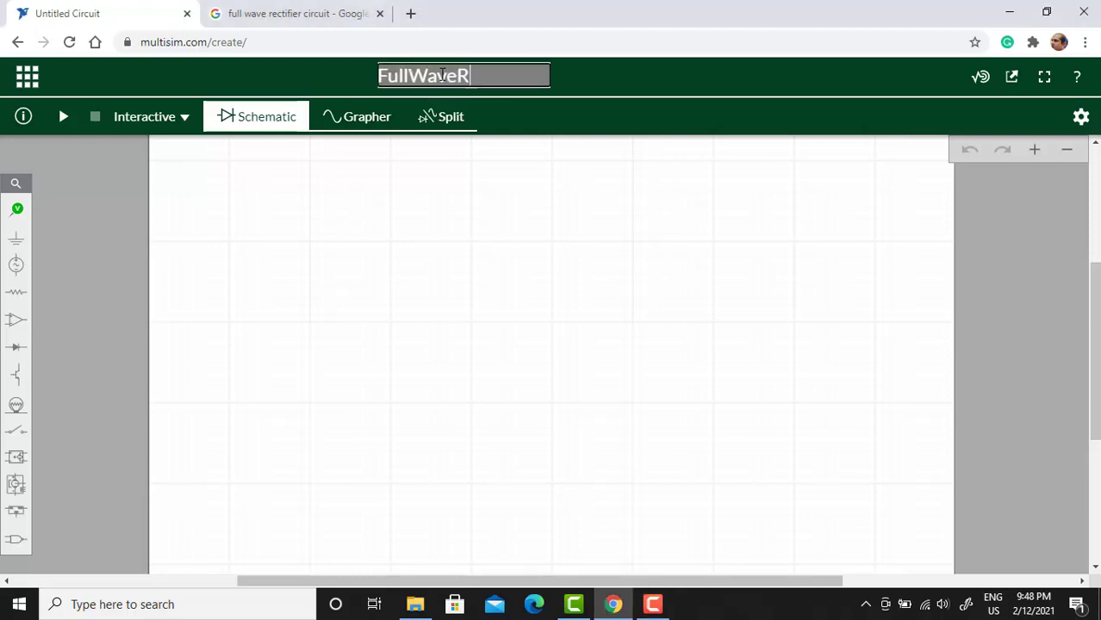
{"action": "key", "text": "Return"}
Place an AC voltage source on the left side of the empty schematic.
{"action": "left_click", "coordinate": [15, 264]}
{"action": "left_click", "coordinate": [99, 298]}
{"action": "left_click", "coordinate": [160, 306]}
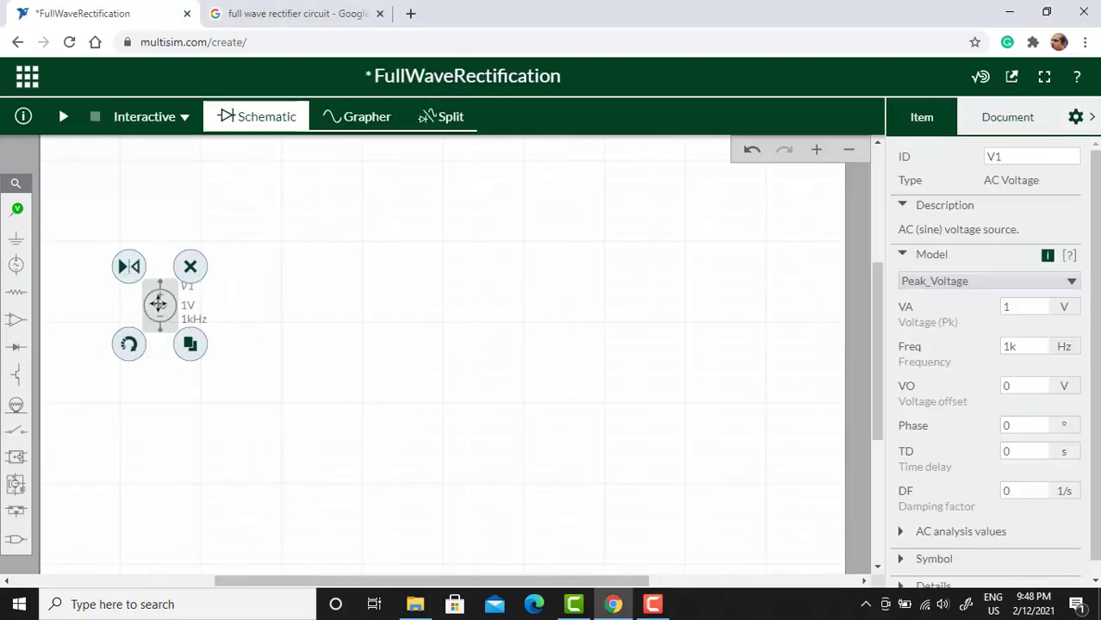
{"action": "left_click", "coordinate": [279, 313]}
Place four diodes to the right of V1 in two rows, D1 and D2 above D3 and D4.
{"action": "left_click", "coordinate": [15, 347]}
{"action": "left_click", "coordinate": [79, 386]}
{"action": "left_click", "coordinate": [338, 225]}
{"action": "left_click", "coordinate": [469, 237]}
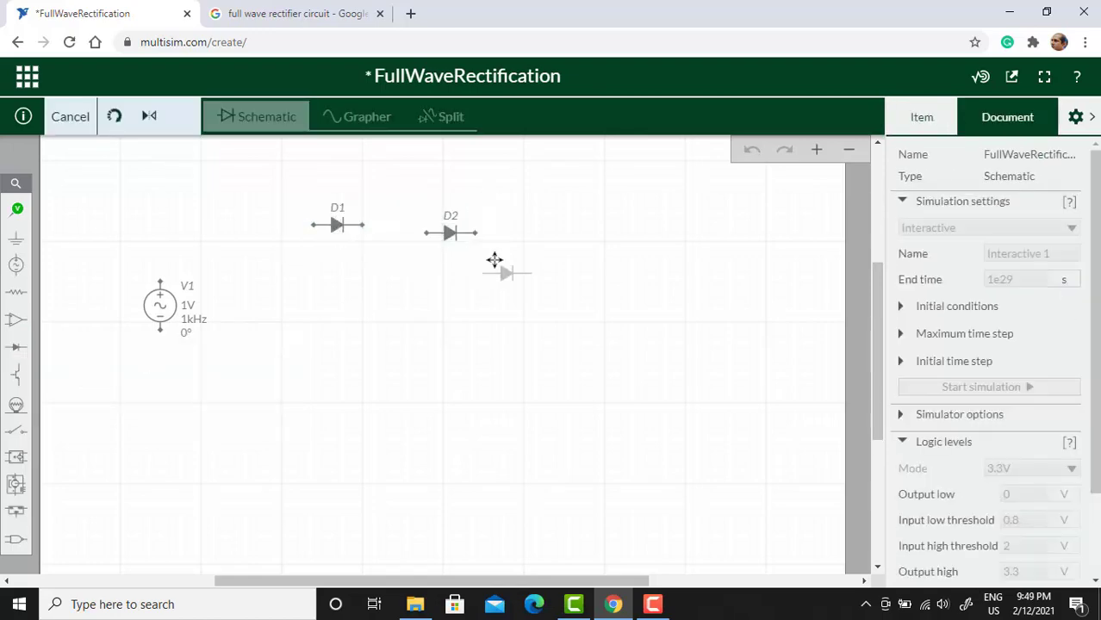
{"action": "left_click", "coordinate": [579, 237]}
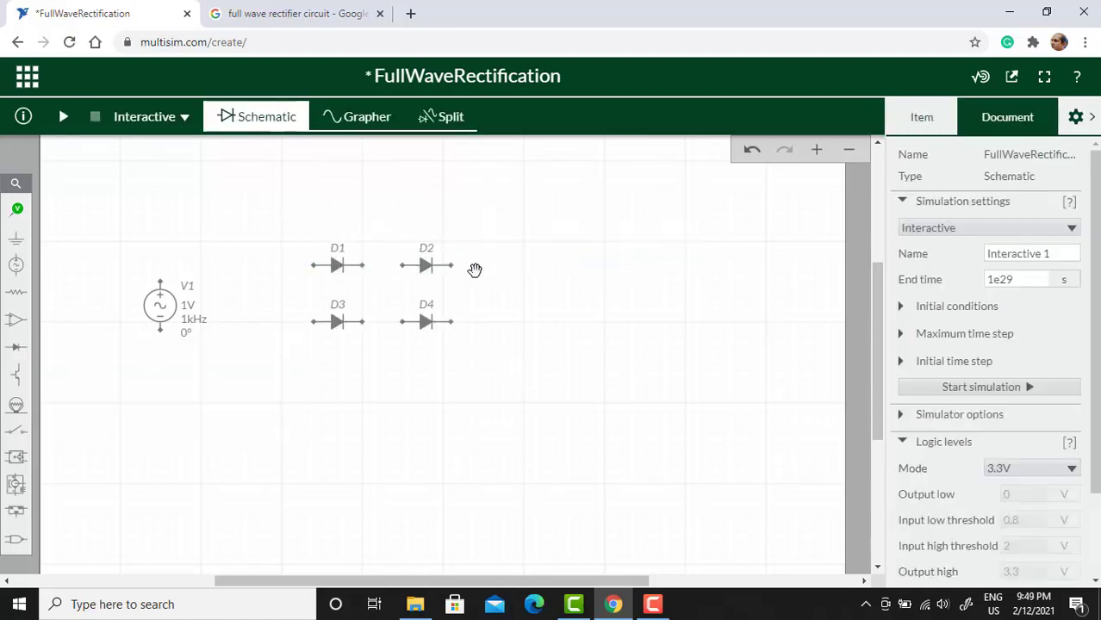
Move source V1 up slightly to align it with the two diode rows.
{"action": "left_click", "coordinate": [167, 305]}
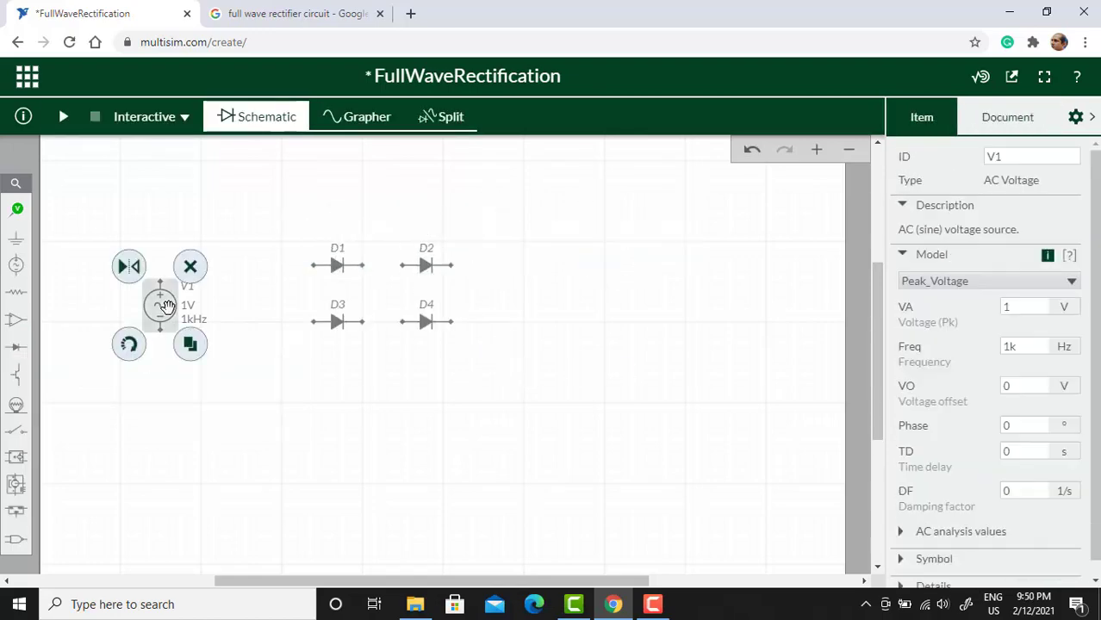
{"action": "left_click_drag", "start_coordinate": [165, 294], "coordinate": [165, 284]}
{"action": "left_click", "coordinate": [320, 364]}
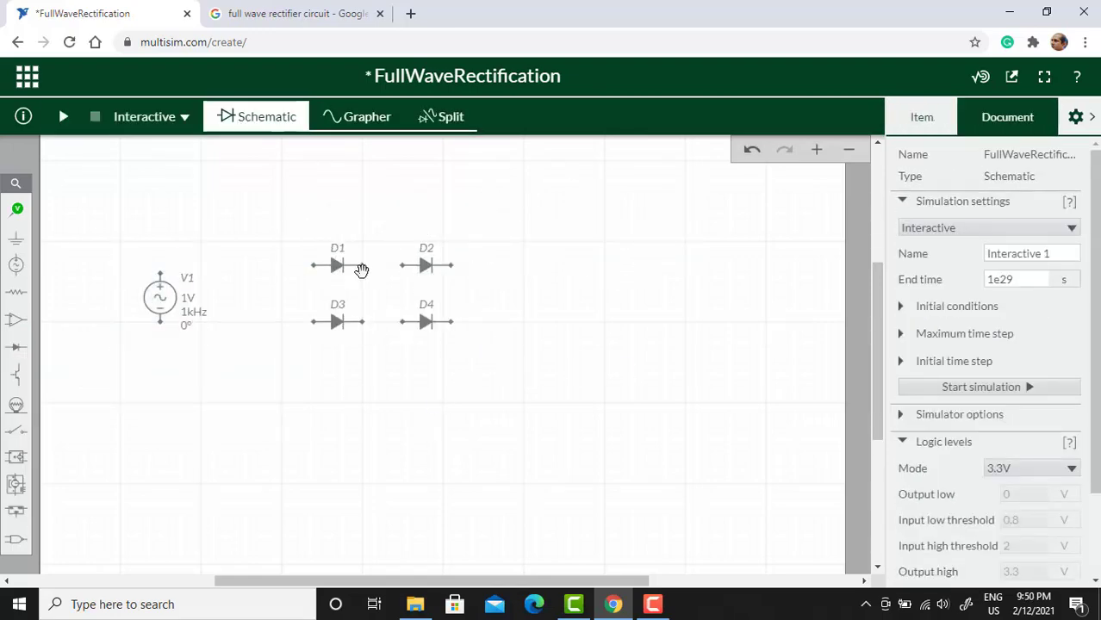
Wire D1's cathode to D2's anode and D3's cathode to D4's anode.
{"action": "left_click", "coordinate": [362, 266]}
{"action": "left_click", "coordinate": [402, 265]}
{"action": "left_click", "coordinate": [362, 322]}
{"action": "left_click", "coordinate": [403, 323]}
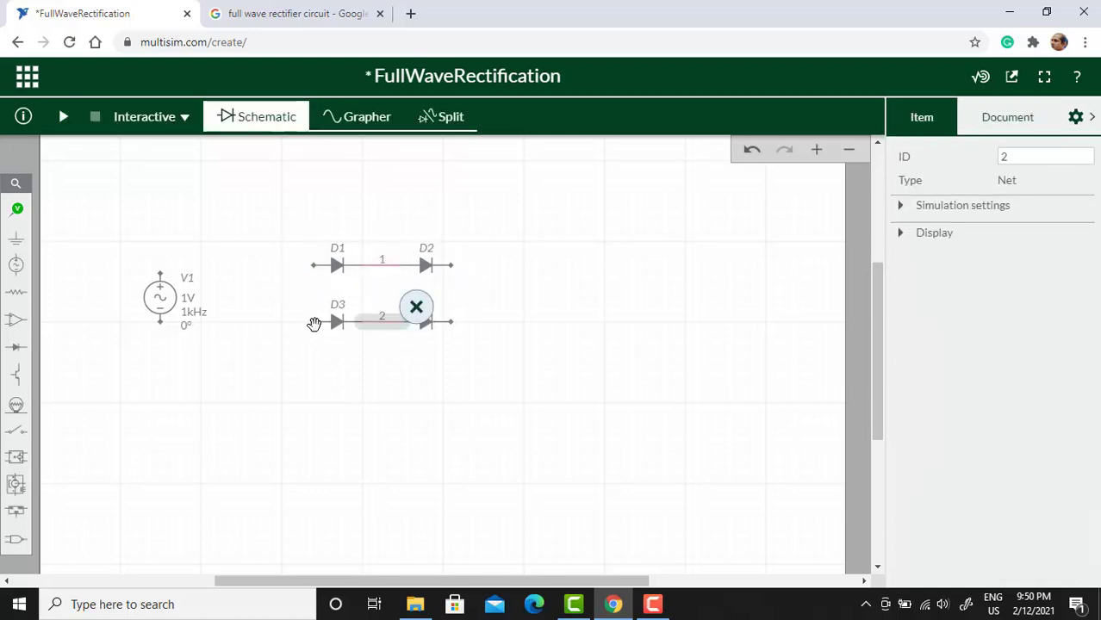
Join the outer ends of the diode rows by wiring D3's anode to D1's anode and D2's cathode to D4's cathode.
{"action": "left_click", "coordinate": [312, 323]}
{"action": "left_click", "coordinate": [312, 265]}
{"action": "left_click", "coordinate": [452, 265]}
{"action": "left_click", "coordinate": [452, 322]}
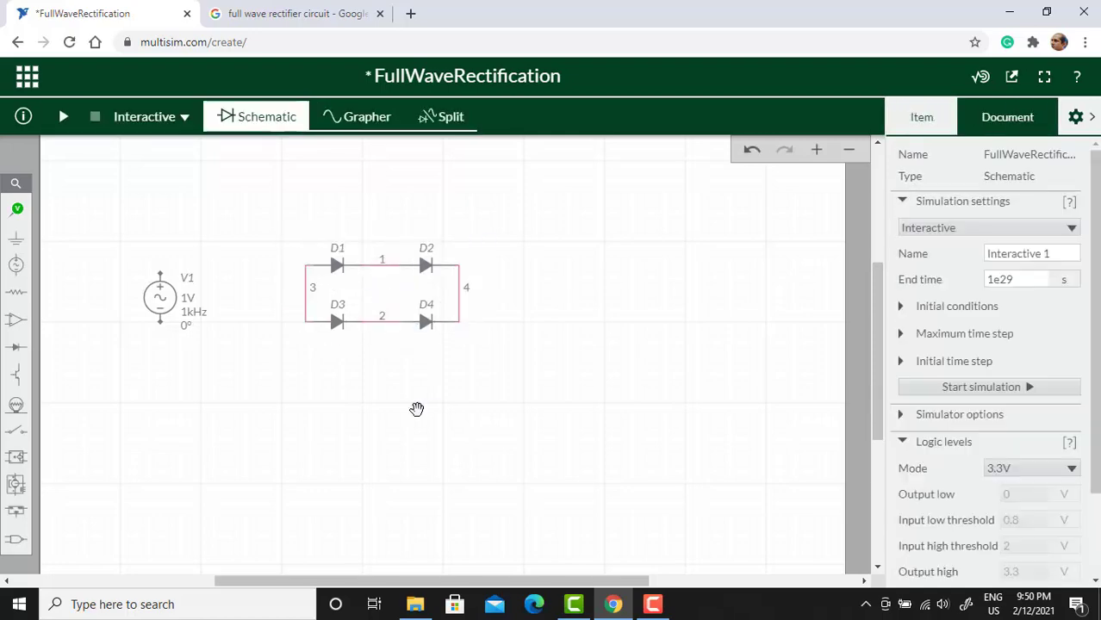
Move source V1 closer to the bridge, then wire its positive terminal to the D1–D2 node and its negative terminal to the D3–D4 node.
{"action": "left_click_drag", "start_coordinate": [163, 275], "coordinate": [204, 267]}
{"action": "left_click", "coordinate": [200, 264]}
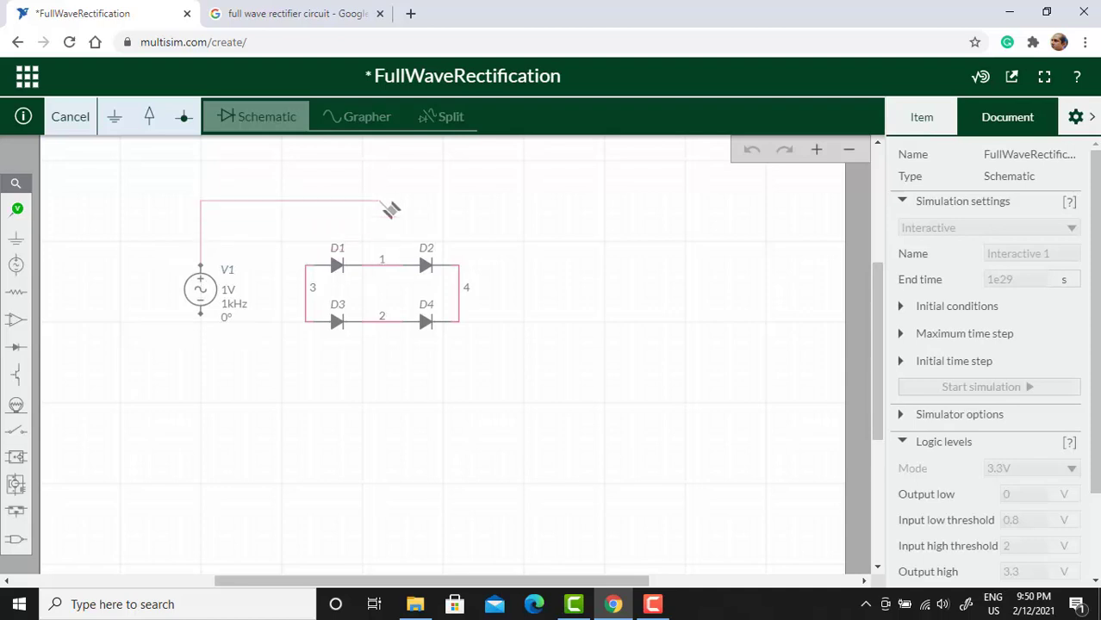
{"action": "left_click", "coordinate": [378, 203]}
{"action": "left_click", "coordinate": [377, 264]}
{"action": "left_click", "coordinate": [199, 317]}
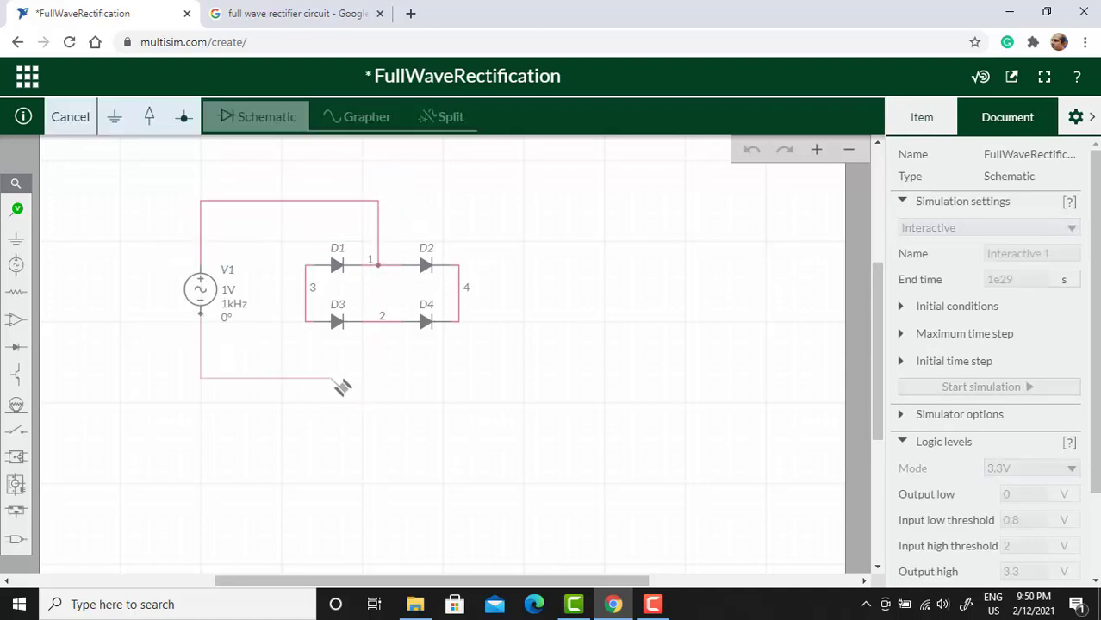
{"action": "left_click", "coordinate": [377, 370]}
{"action": "left_click", "coordinate": [377, 322]}
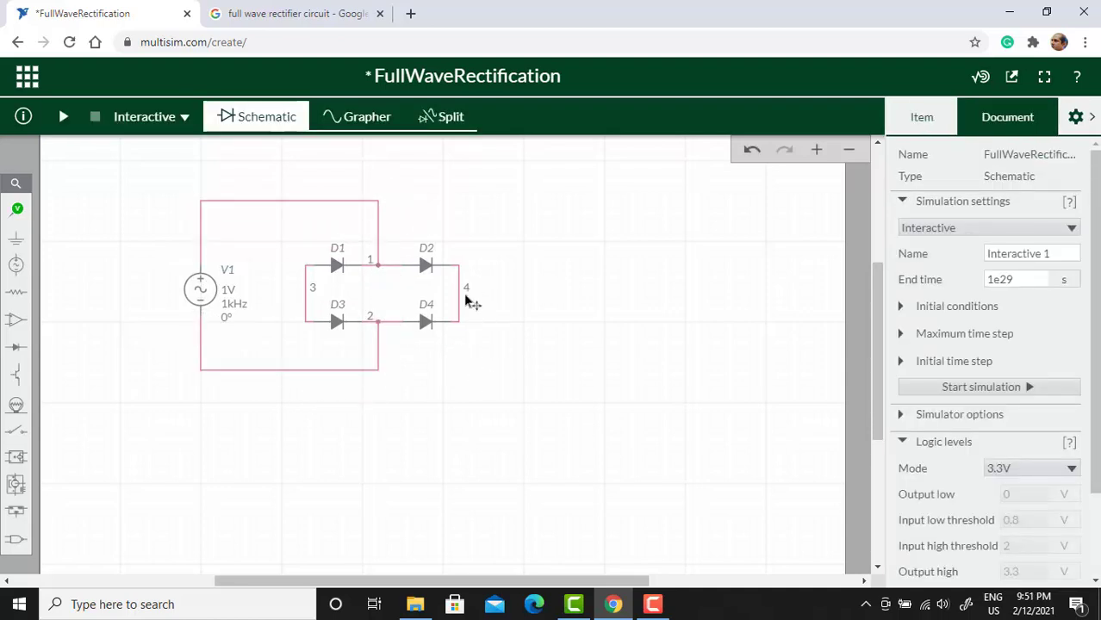
Place a vertical resistor to the right of the bridge and wire its upper end to the D2–D4 cathode connection.
{"action": "left_click_drag", "start_coordinate": [15, 292], "coordinate": [632, 323]}
{"action": "left_click", "coordinate": [568, 409]}
{"action": "left_click", "coordinate": [630, 274]}
{"action": "key", "text": "Escape"}
{"action": "left_click", "coordinate": [629, 298]}
{"action": "left_click", "coordinate": [459, 299]}
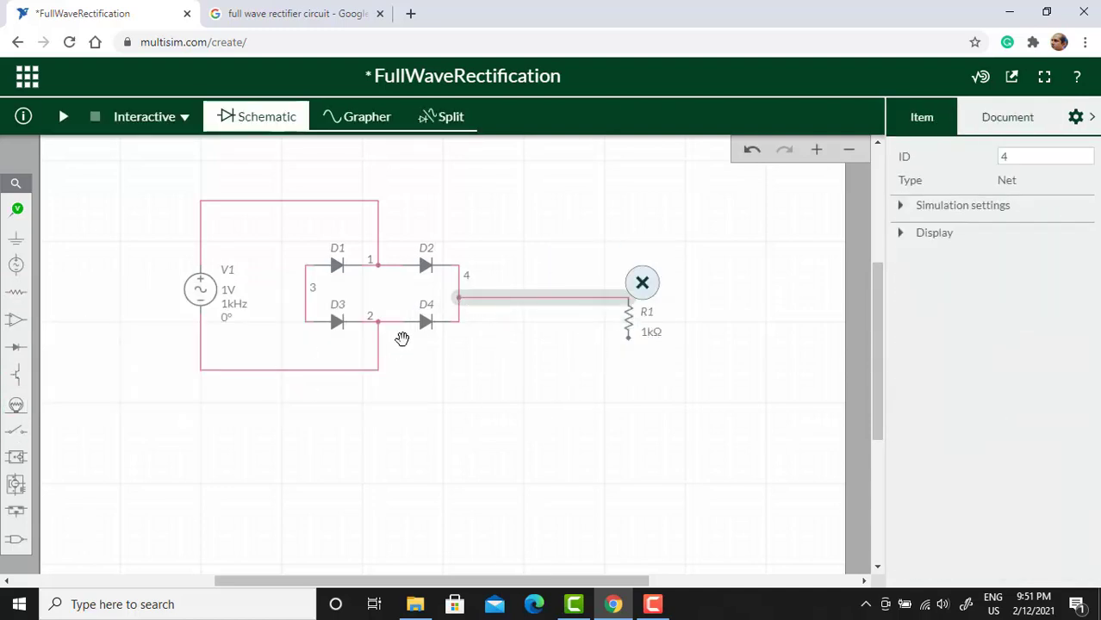
Wire R1's lower end to the D1–D3 anode connection, shift R1 down slightly, and route the return wire below the source wiring.
{"action": "left_click", "coordinate": [630, 337]}
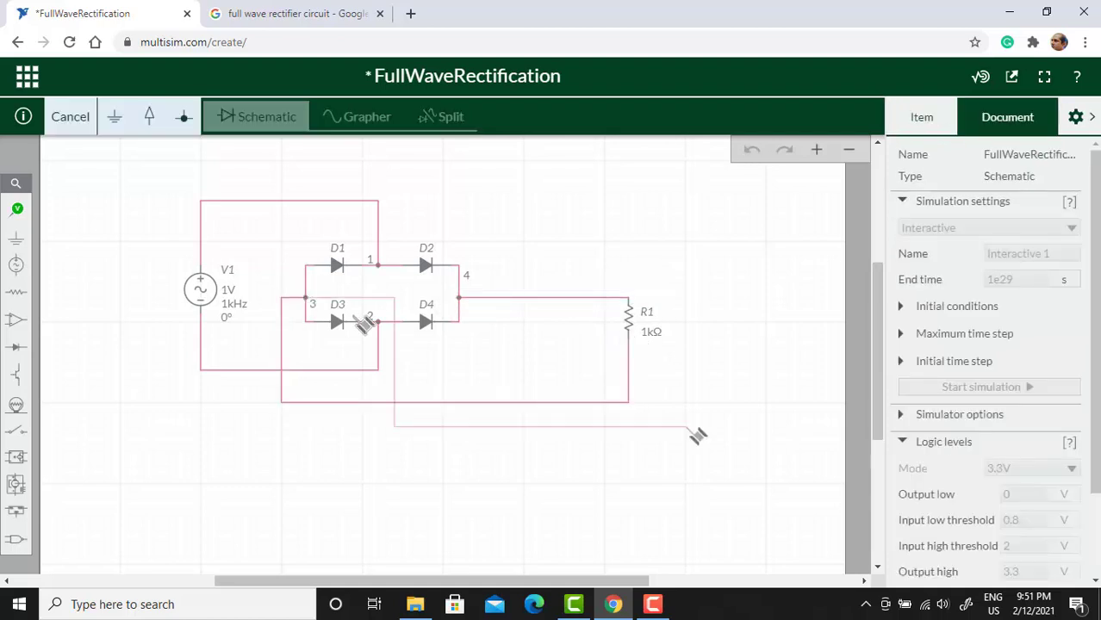
{"action": "key", "text": "Escape"}
{"action": "left_click", "coordinate": [629, 310]}
{"action": "left_click_drag", "start_coordinate": [629, 310], "coordinate": [629, 334]}
{"action": "left_click_drag", "start_coordinate": [409, 366], "coordinate": [288, 394]}
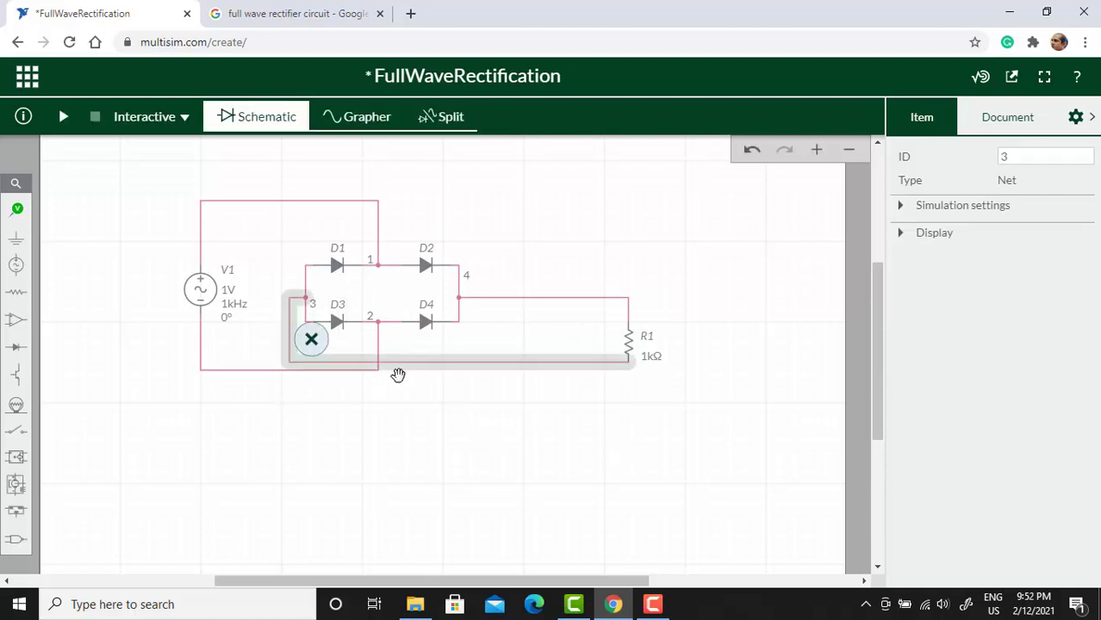
{"action": "left_click", "coordinate": [762, 411]}
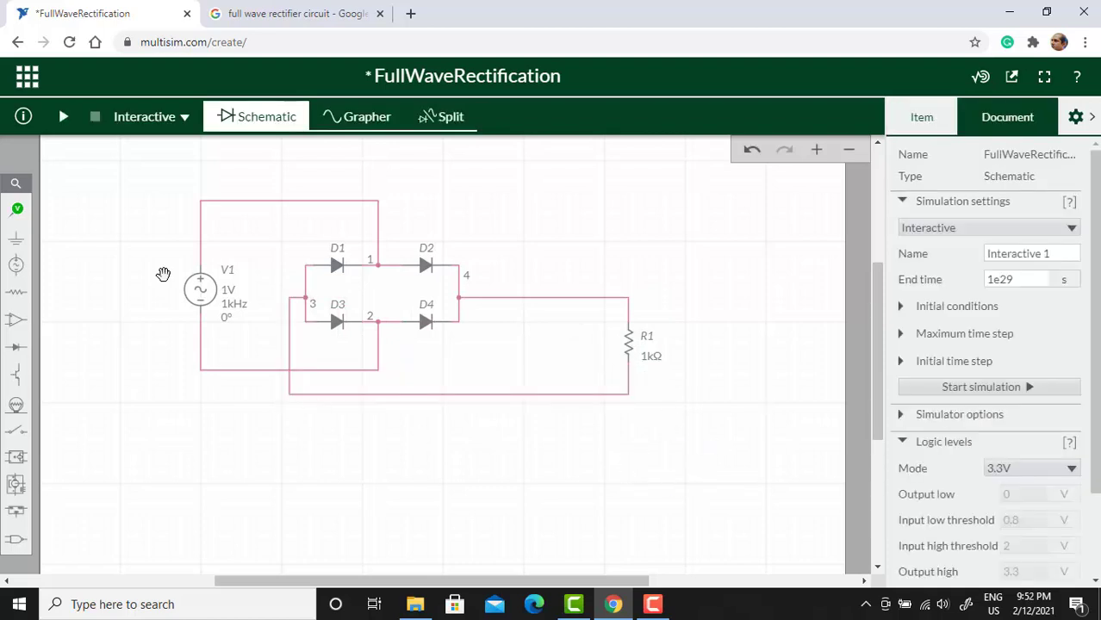
Set V1's peak voltage to 6 V and R1's resistance to 10 kΩ.
{"action": "left_click", "coordinate": [231, 297]}
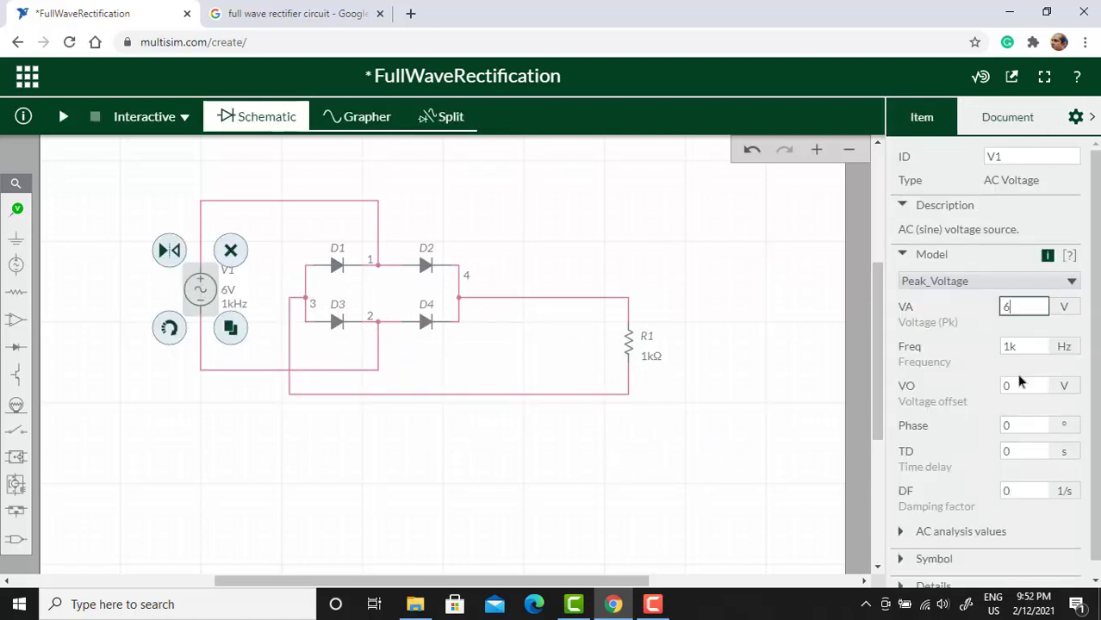
{"action": "left_click", "coordinate": [597, 412]}
{"action": "left_click", "coordinate": [629, 349]}
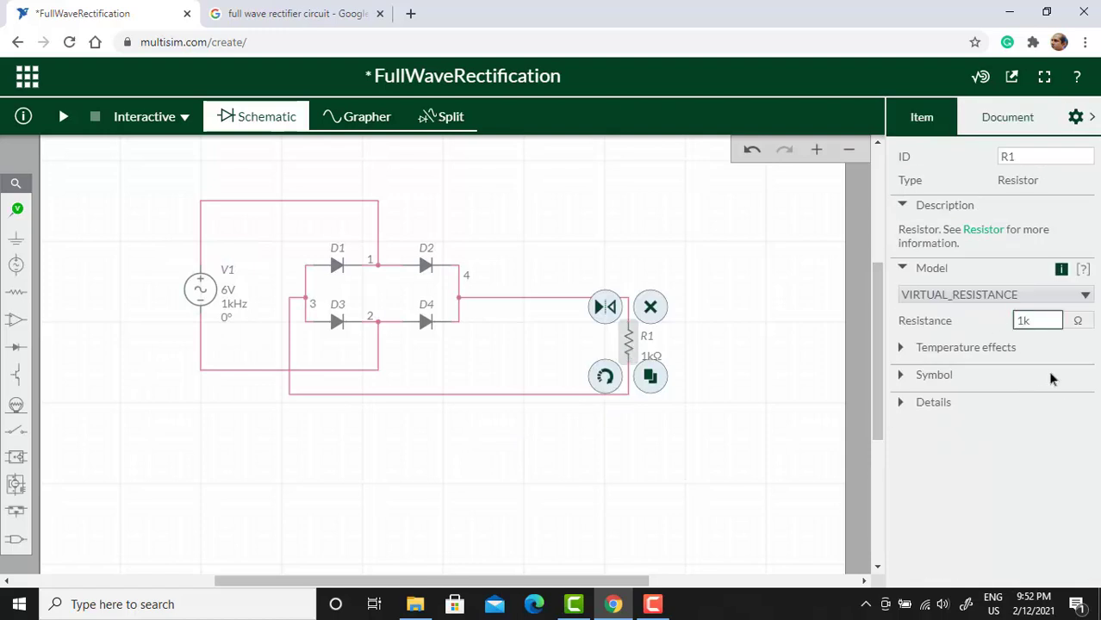
{"action": "type", "text": "0"}
{"action": "left_click", "coordinate": [607, 476]}
Place a ground below the return wire between the bridge and R1 and connect it to that wire.
{"action": "left_click", "coordinate": [15, 237]}
{"action": "left_click", "coordinate": [88, 274]}
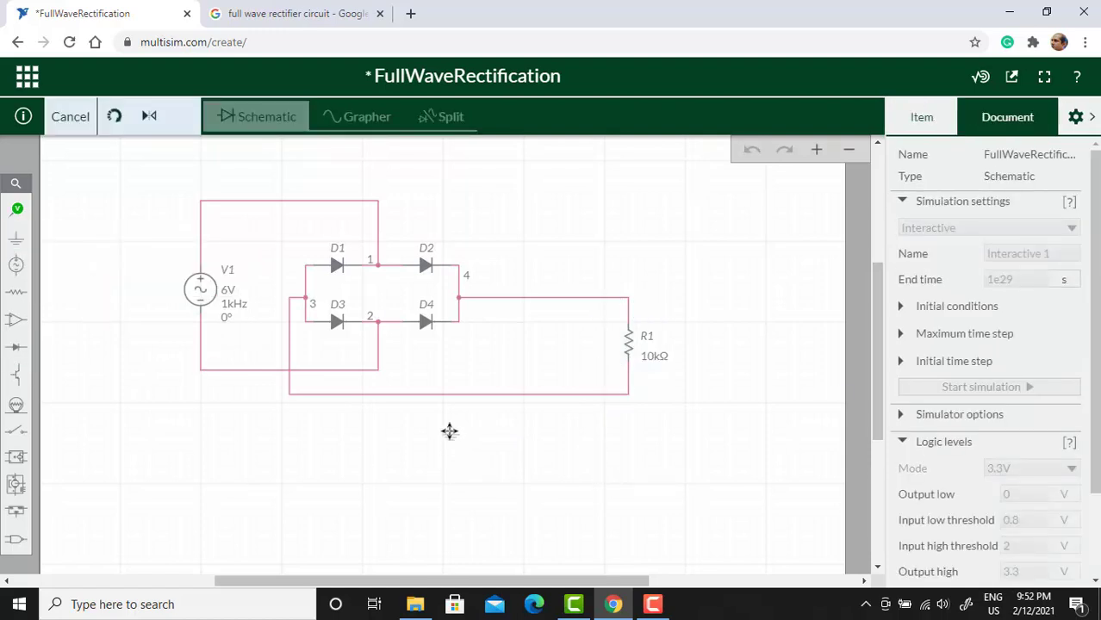
{"action": "left_click", "coordinate": [450, 430]}
{"action": "left_click_drag", "start_coordinate": [449, 424], "coordinate": [458, 403]}
{"action": "left_click", "coordinate": [590, 462]}
Attach a voltage probe to the output wire at R1's upper end.
{"action": "left_click", "coordinate": [16, 208]}
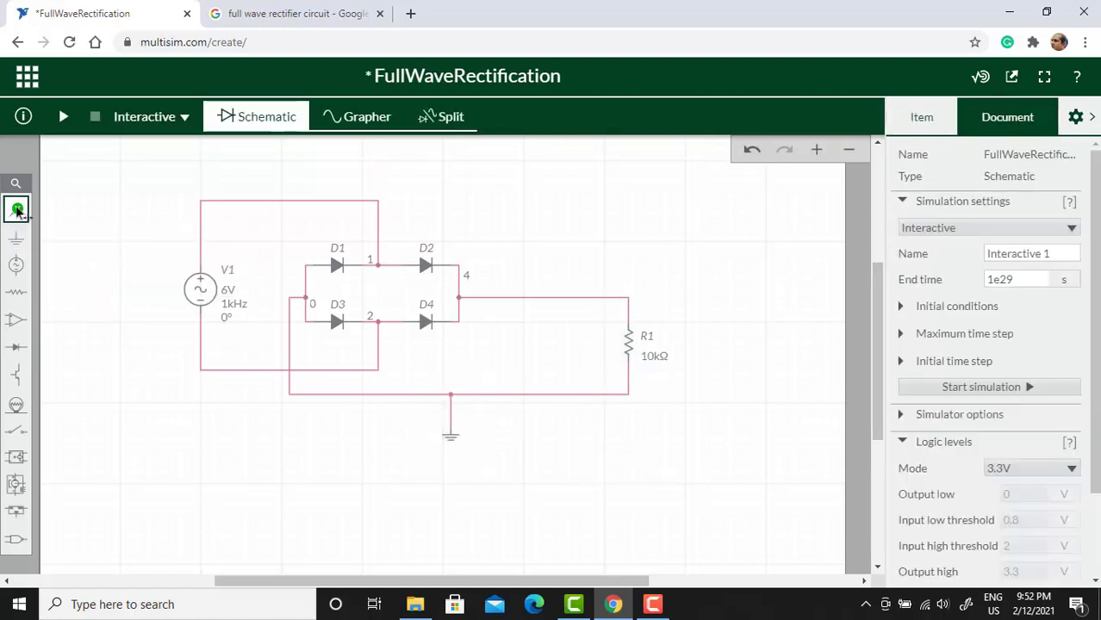
{"action": "left_click", "coordinate": [81, 258]}
{"action": "left_click", "coordinate": [626, 282]}
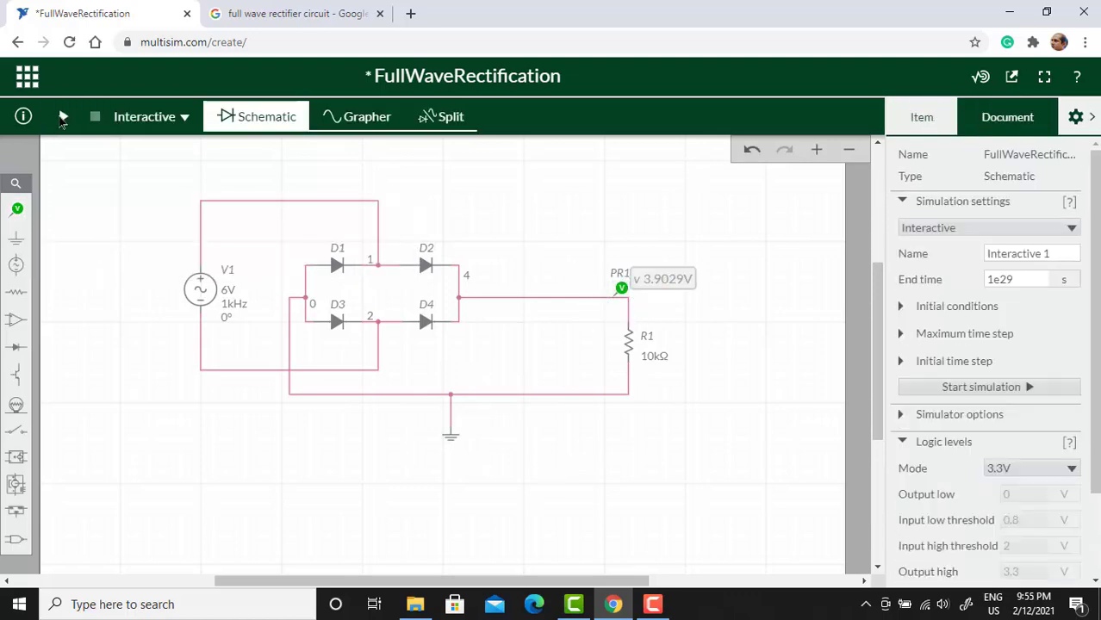
Run the interactive simulation, examine the rectified output voltage in the grapher, and stop the simulation.
{"action": "left_click", "coordinate": [63, 118]}
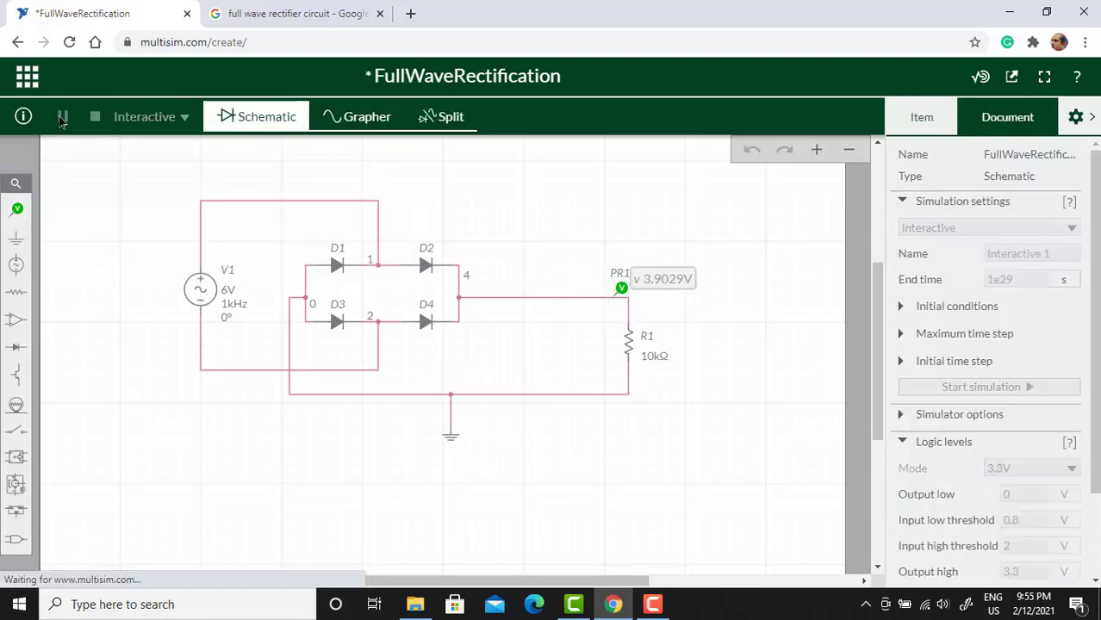
{"action": "left_click", "coordinate": [369, 118]}
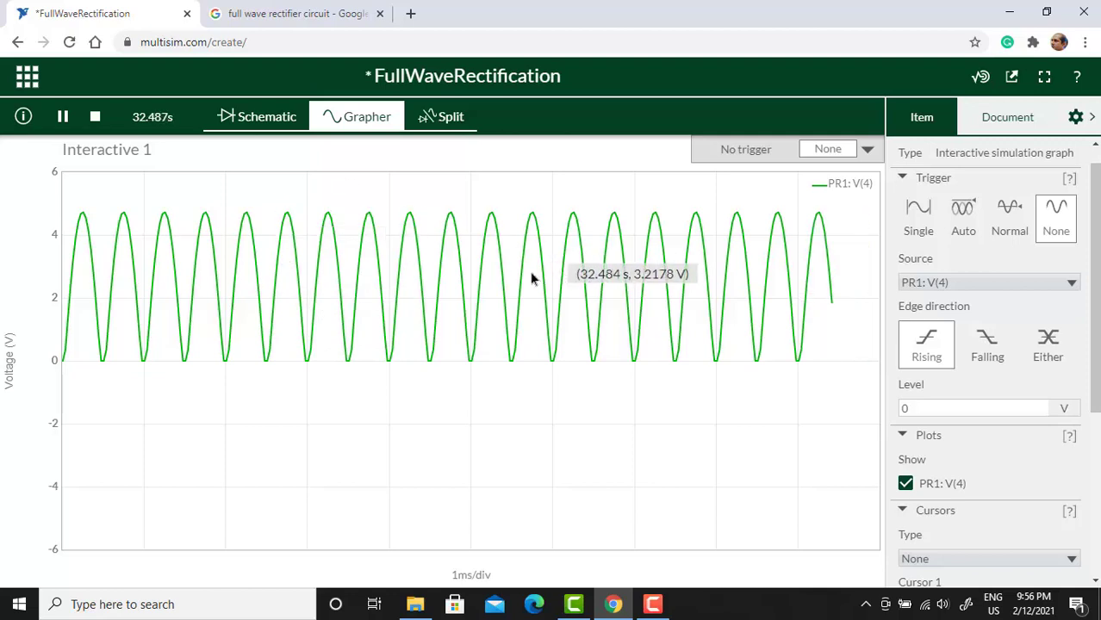
{"action": "left_click", "coordinate": [97, 119]}
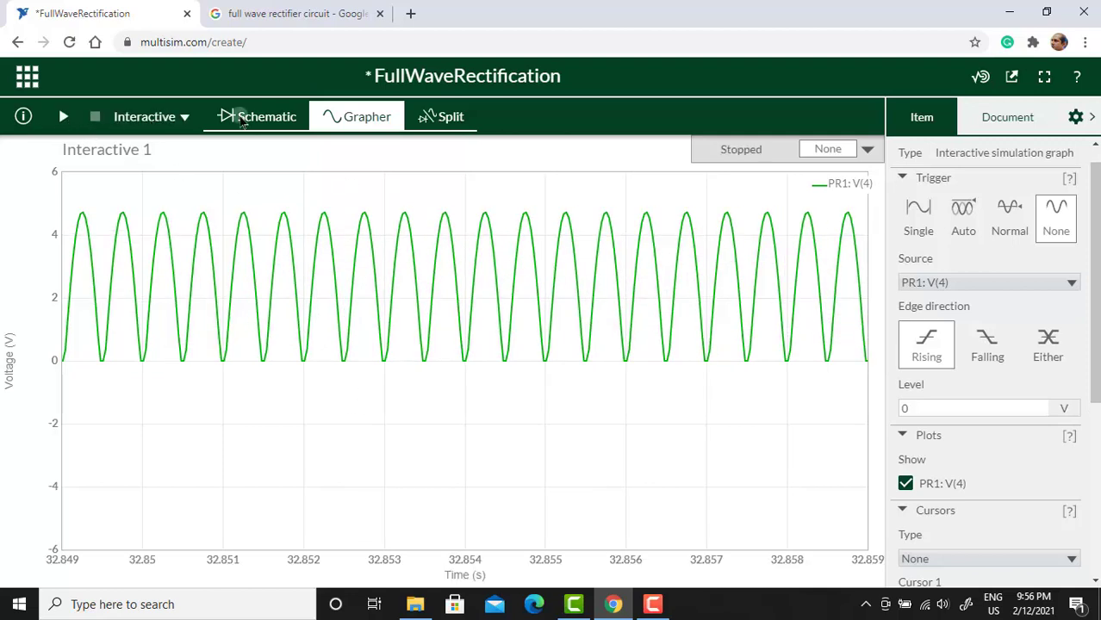
Return to the schematic and place two vertically oriented capacitors, C1 and C2, side by side above the output wire.
{"action": "left_click", "coordinate": [243, 117]}
{"action": "left_click", "coordinate": [16, 292]}
{"action": "left_click", "coordinate": [140, 330]}
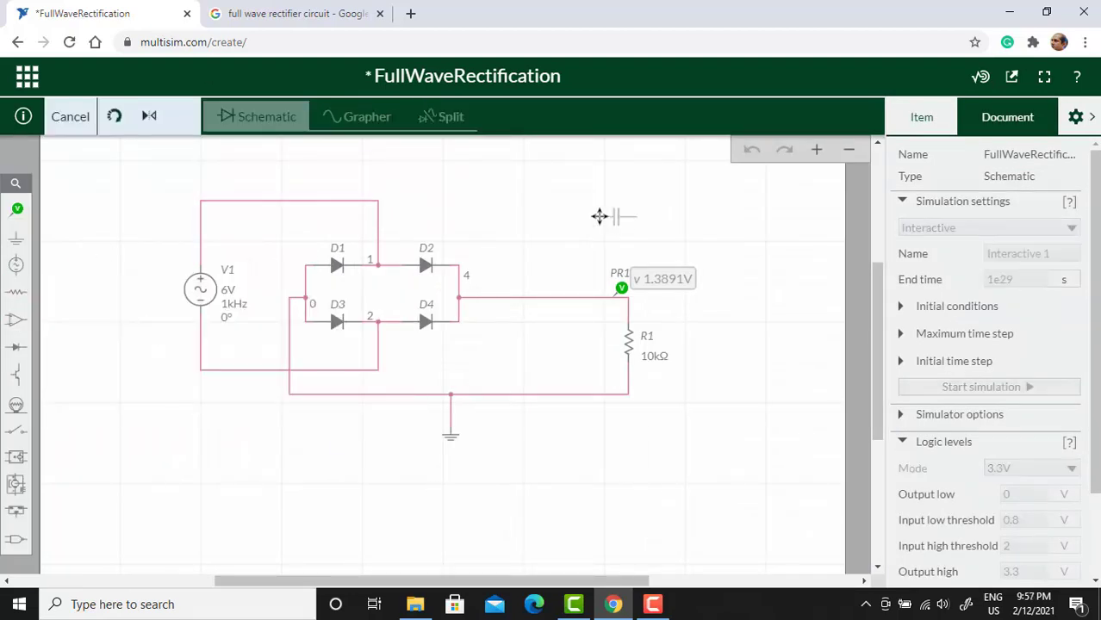
{"action": "left_click", "coordinate": [543, 186]}
{"action": "left_click", "coordinate": [578, 217]}
{"action": "left_click", "coordinate": [642, 192]}
{"action": "left_click", "coordinate": [544, 184]}
{"action": "left_click", "coordinate": [510, 214]}
{"action": "left_click", "coordinate": [642, 191]}
{"action": "left_click", "coordinate": [606, 223]}
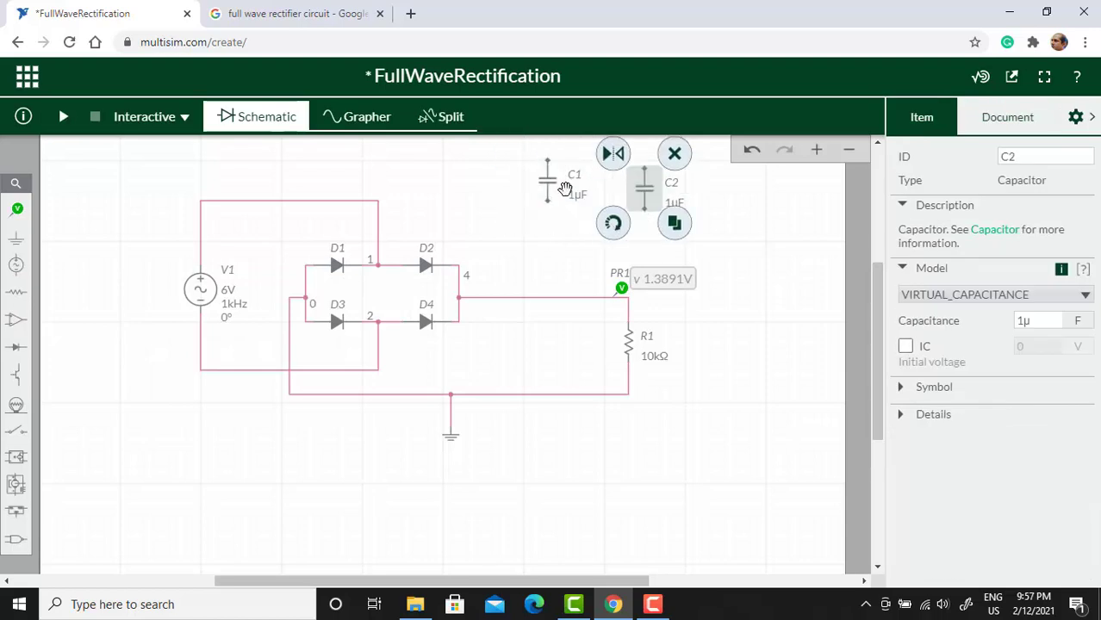
Set C1's capacitance to 10 µF and C2's capacitance to 1000 µF.
{"action": "left_click", "coordinate": [564, 188]}
{"action": "left_click", "coordinate": [1030, 320]}
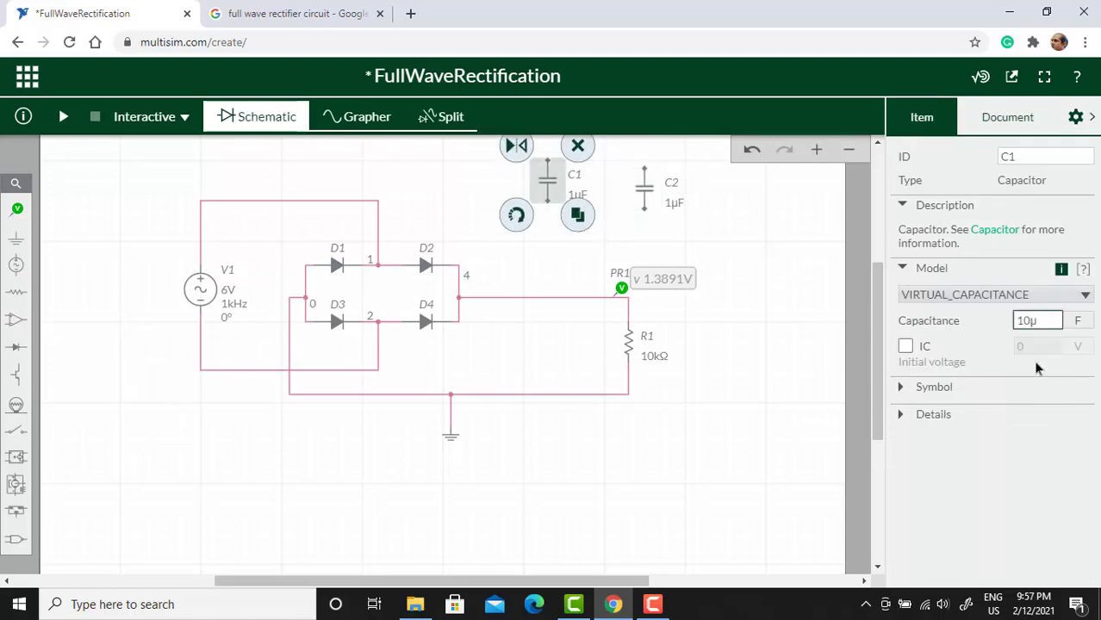
{"action": "type", "text": "10µ"}
{"action": "left_click", "coordinate": [645, 186]}
{"action": "left_click", "coordinate": [1025, 321]}
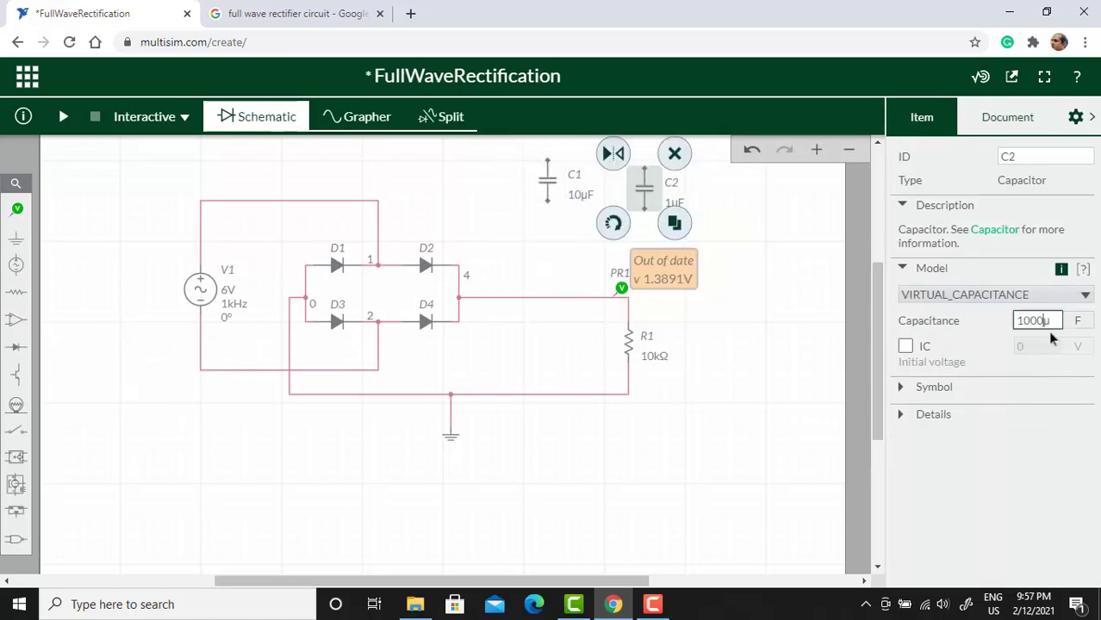
{"action": "key", "text": "Return"}
Move both capacitors into the space between the bridge and R1, with C1 nearer the bridge and C2 next to R1.
{"action": "left_click", "coordinate": [547, 181]}
{"action": "left_click_drag", "start_coordinate": [547, 181], "coordinate": [534, 346]}
{"action": "left_click", "coordinate": [645, 192]}
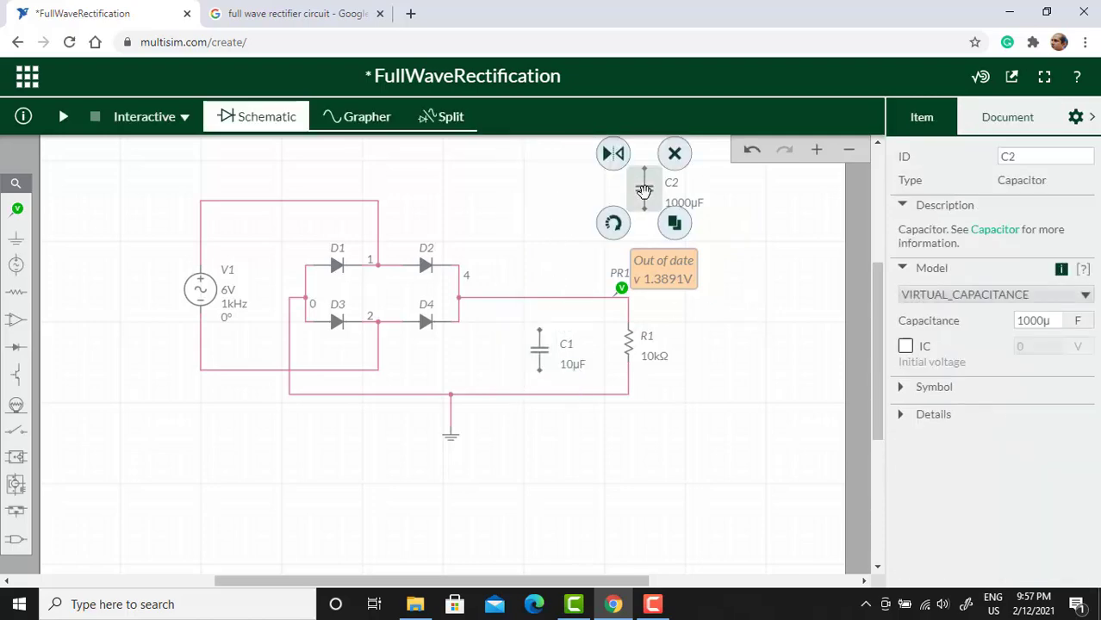
{"action": "left_click_drag", "start_coordinate": [644, 191], "coordinate": [517, 347]}
{"action": "left_click", "coordinate": [539, 353]}
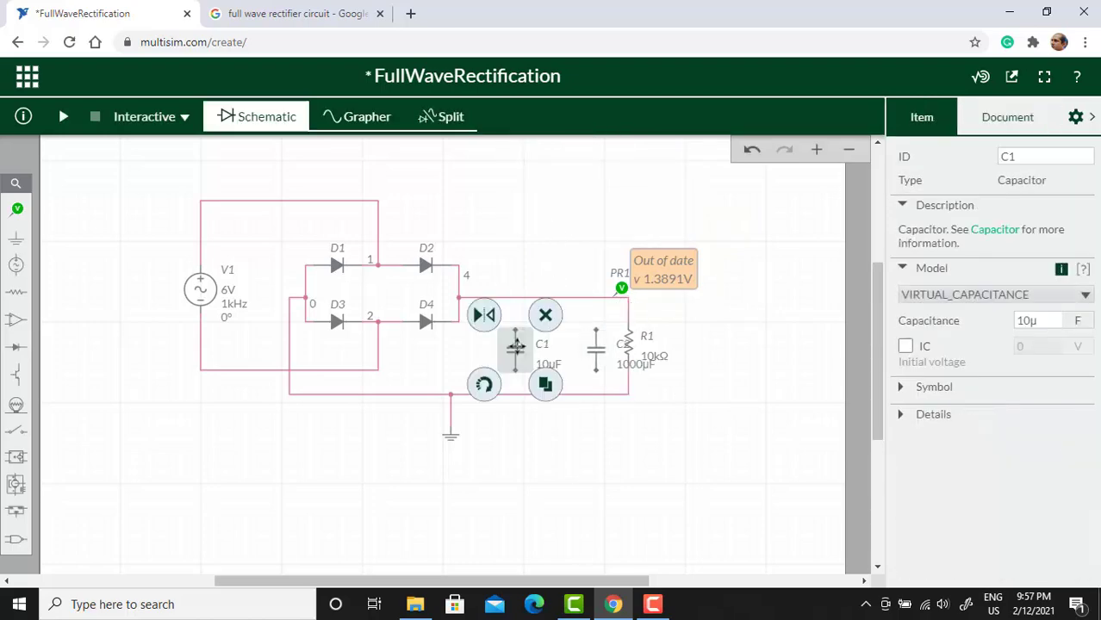
Place an SPST switch, rotate it to vertical, and attach its upper terminal to the output wire near C1.
{"action": "left_click", "coordinate": [345, 458]}
{"action": "left_click", "coordinate": [16, 431]}
{"action": "left_click", "coordinate": [64, 452]}
{"action": "left_click", "coordinate": [515, 196]}
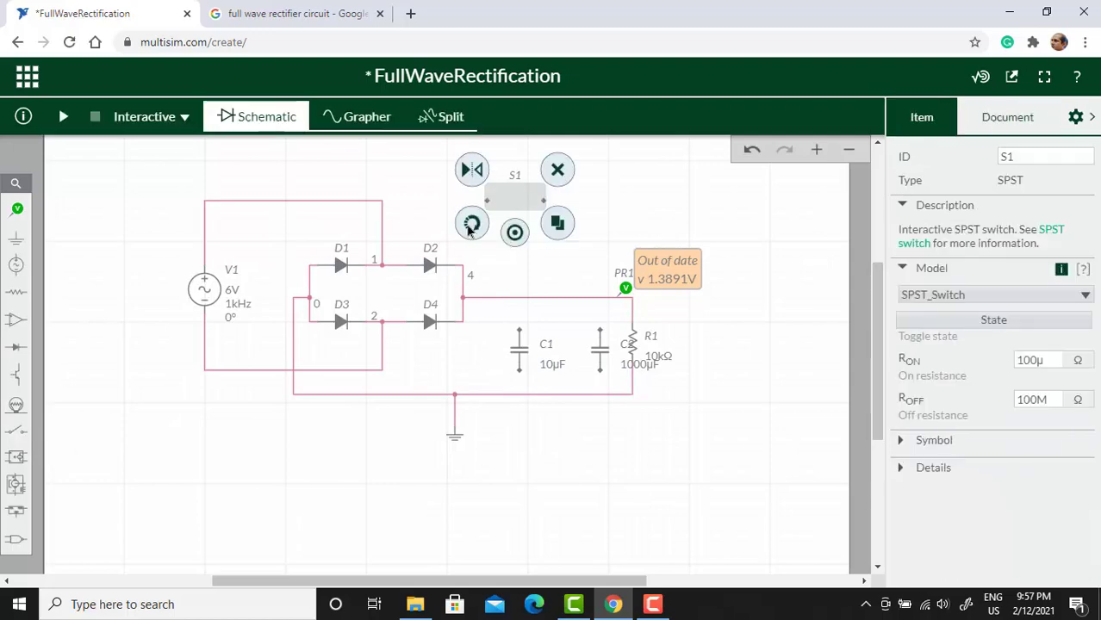
{"action": "left_click", "coordinate": [470, 225]}
{"action": "left_click_drag", "start_coordinate": [515, 200], "coordinate": [528, 326]}
{"action": "left_click", "coordinate": [519, 352]}
{"action": "left_click", "coordinate": [603, 416]}
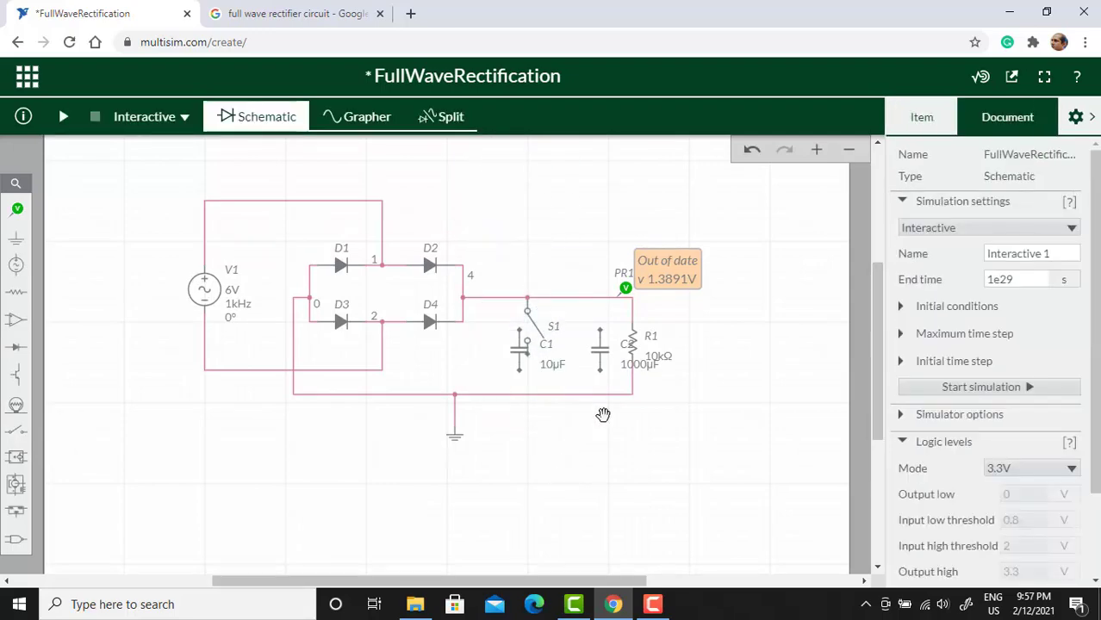
Move the return wire between the bridge and R1 farther down, level with the ground's connection point.
{"action": "left_click", "coordinate": [462, 395]}
{"action": "left_click", "coordinate": [436, 395]}
{"action": "left_click_drag", "start_coordinate": [436, 395], "coordinate": [468, 423]}
{"action": "left_click_drag", "start_coordinate": [491, 396], "coordinate": [492, 427]}
{"action": "left_click", "coordinate": [632, 472]}
Lower C1 and align switch S1 directly above it, connecting them in series between the output wire and the return wire.
{"action": "left_click_drag", "start_coordinate": [519, 349], "coordinate": [519, 381]}
{"action": "left_click", "coordinate": [515, 319]}
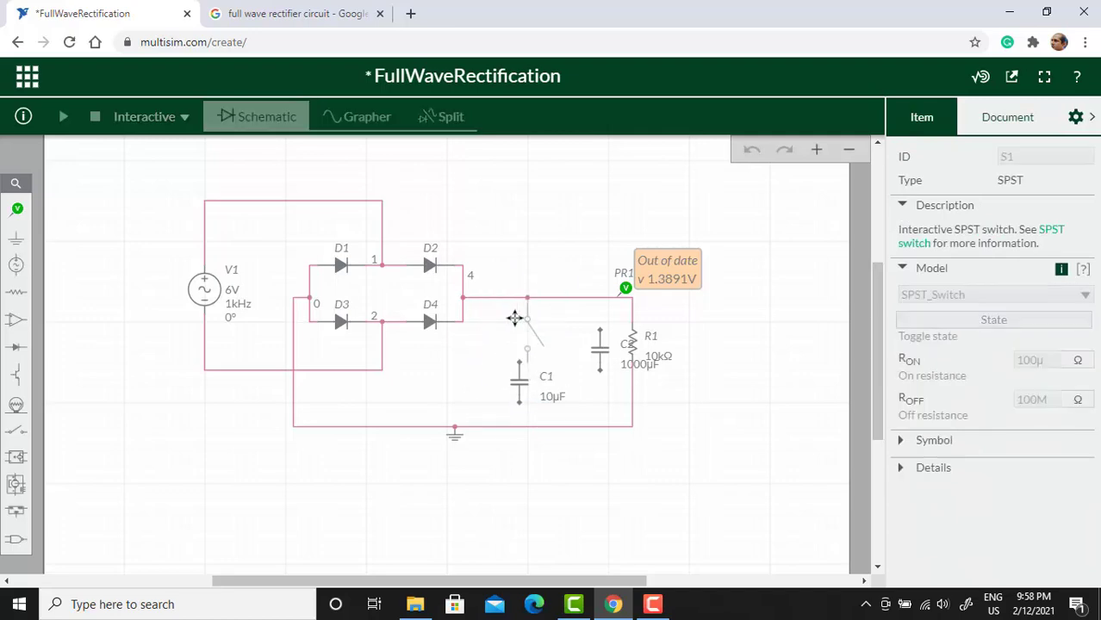
{"action": "left_click", "coordinate": [595, 485]}
{"action": "left_click", "coordinate": [557, 439]}
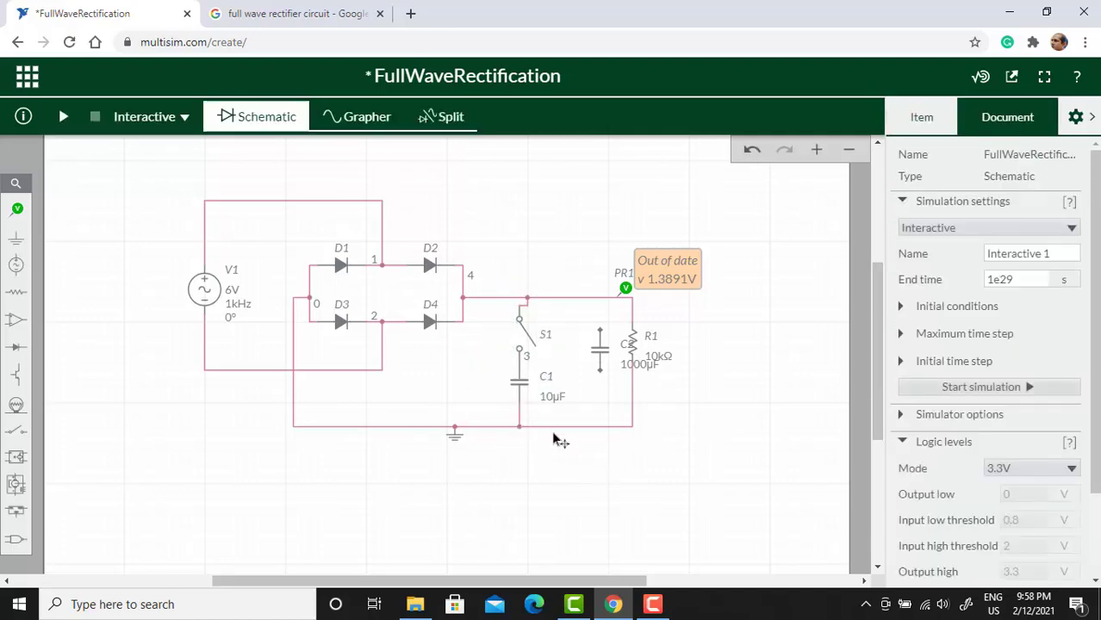
Reposition C2 lower and clear of R1, and place a copy of the SPST switch above it, joined to C2 and the output wire.
{"action": "left_click_drag", "start_coordinate": [598, 351], "coordinate": [586, 377]}
{"action": "left_click", "coordinate": [472, 345]}
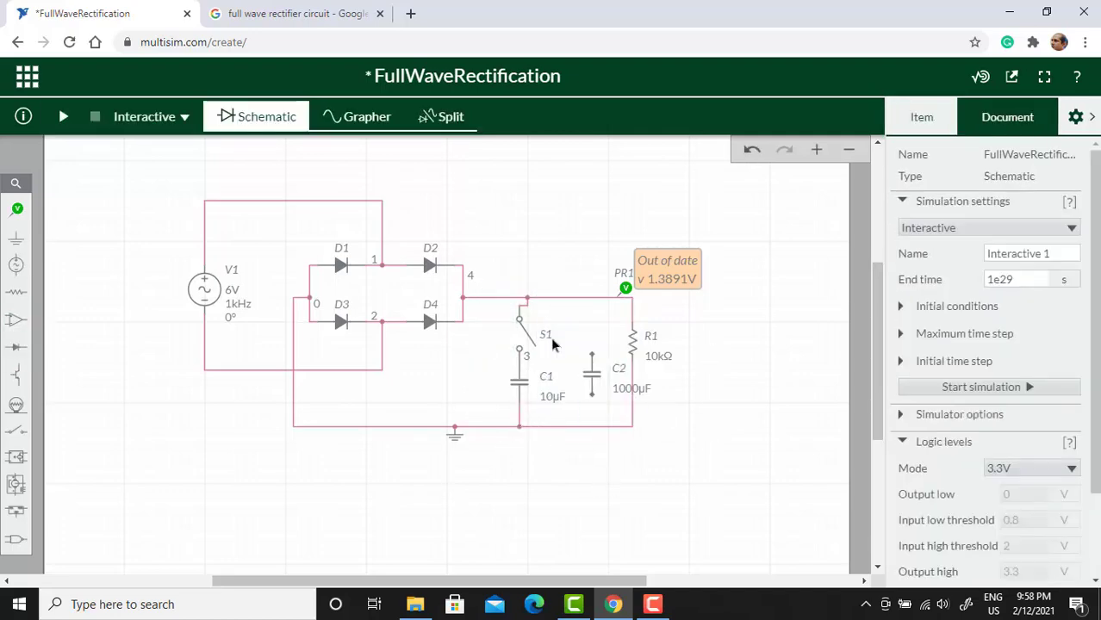
{"action": "left_click_drag", "start_coordinate": [553, 345], "coordinate": [591, 324]}
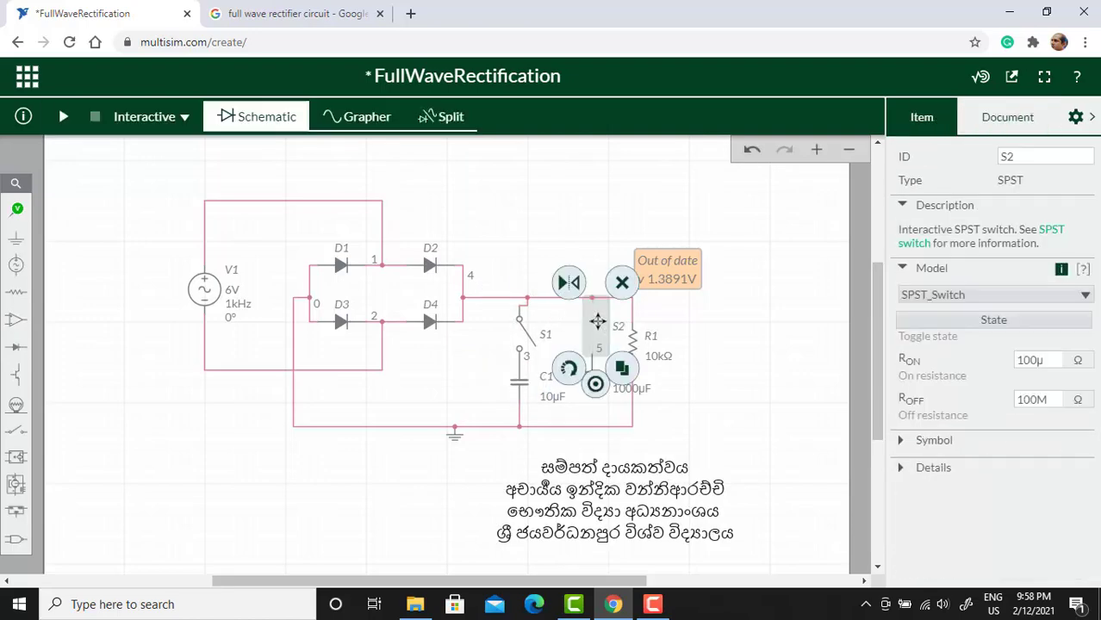
Wire C2's lower terminal to the return wire and shift C2 down level with C1.
{"action": "left_click", "coordinate": [593, 399]}
{"action": "left_click", "coordinate": [592, 399]}
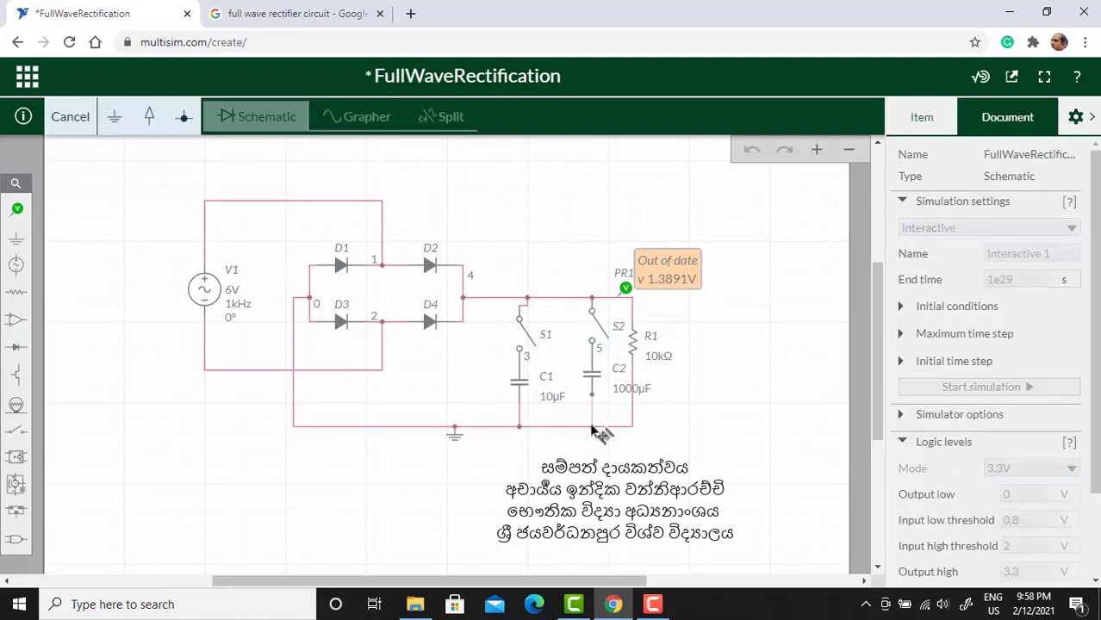
{"action": "left_click", "coordinate": [592, 428]}
{"action": "left_click", "coordinate": [682, 452]}
{"action": "left_click", "coordinate": [593, 379]}
{"action": "left_click", "coordinate": [593, 379]}
{"action": "left_click", "coordinate": [723, 418]}
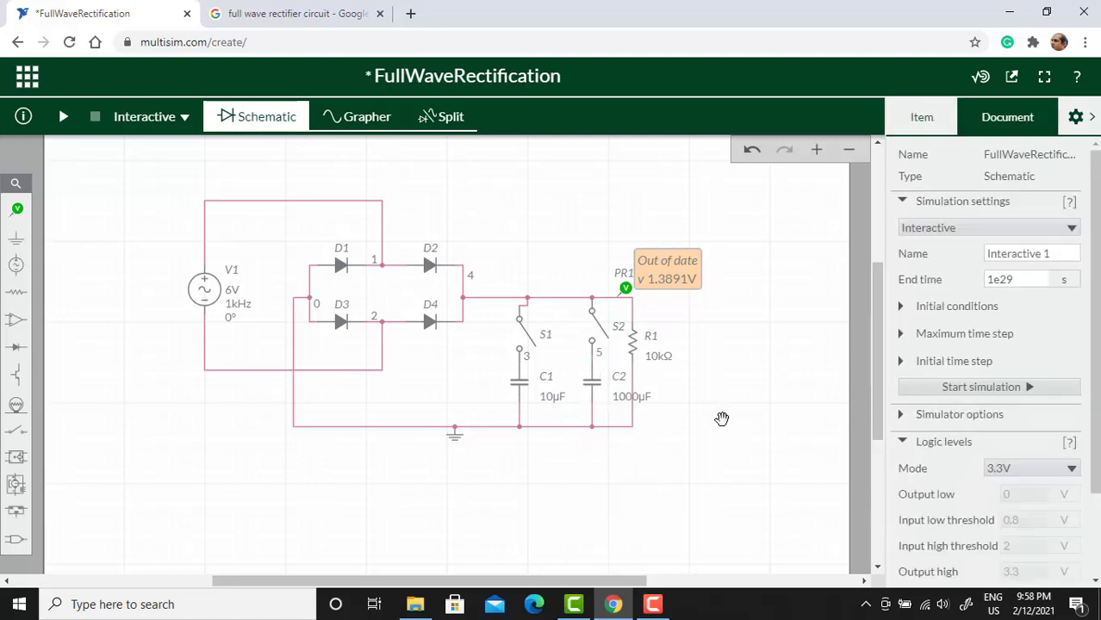
Move R1 to the right, away from C2's label, and reposition voltage probe PR1 slightly above the output wire.
{"action": "left_click", "coordinate": [632, 345]}
{"action": "left_click_drag", "start_coordinate": [633, 345], "coordinate": [665, 345]}
{"action": "left_click", "coordinate": [745, 424]}
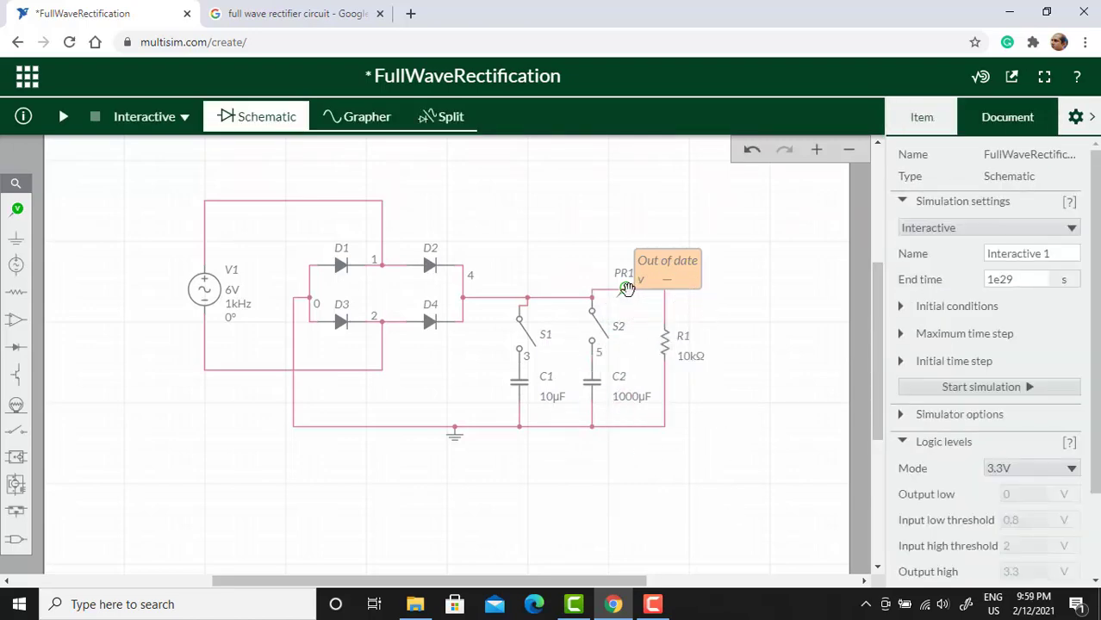
{"action": "left_click_drag", "start_coordinate": [626, 289], "coordinate": [634, 280]}
{"action": "left_click", "coordinate": [755, 339]}
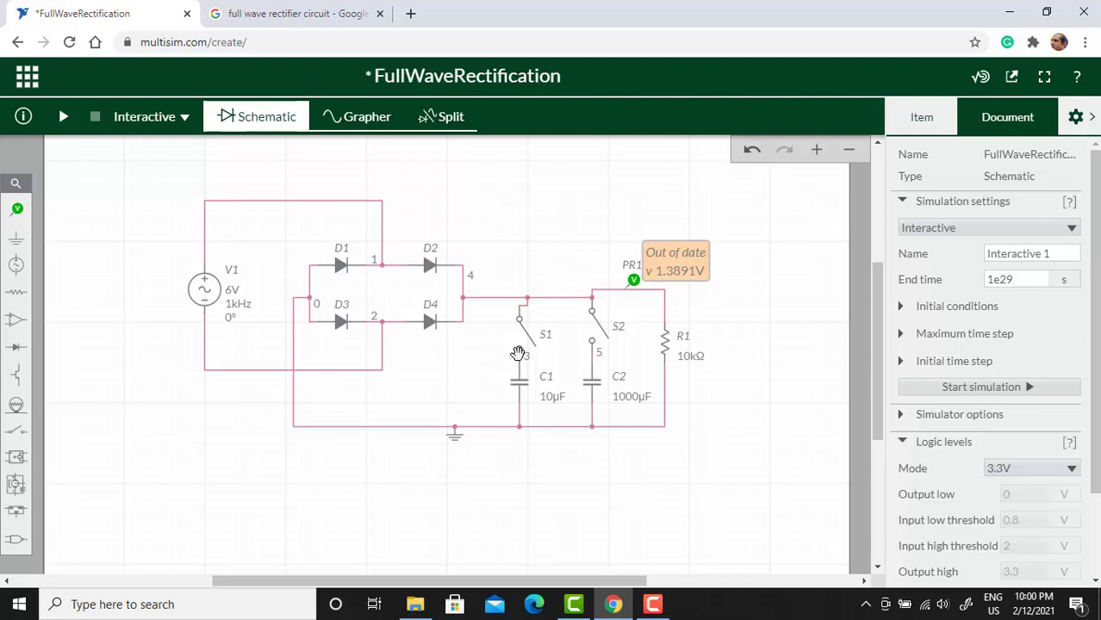
Start the simulation, show schematic and grapher side by side, and close switch S1 to connect C1 across the output.
{"action": "left_click", "coordinate": [63, 117]}
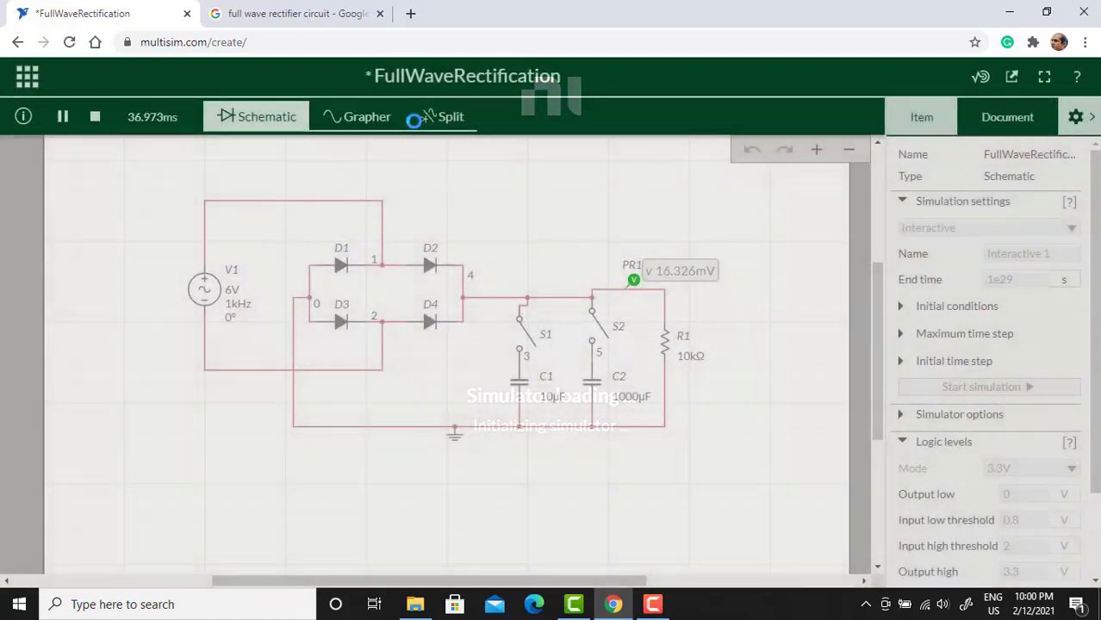
{"action": "left_click", "coordinate": [445, 120]}
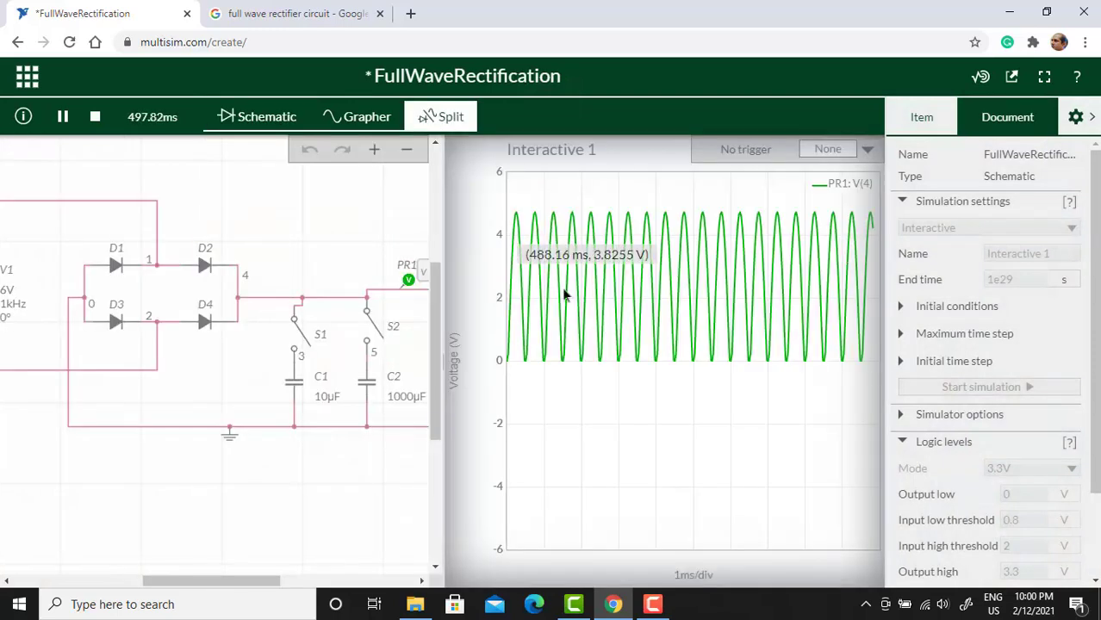
{"action": "left_click", "coordinate": [295, 353]}
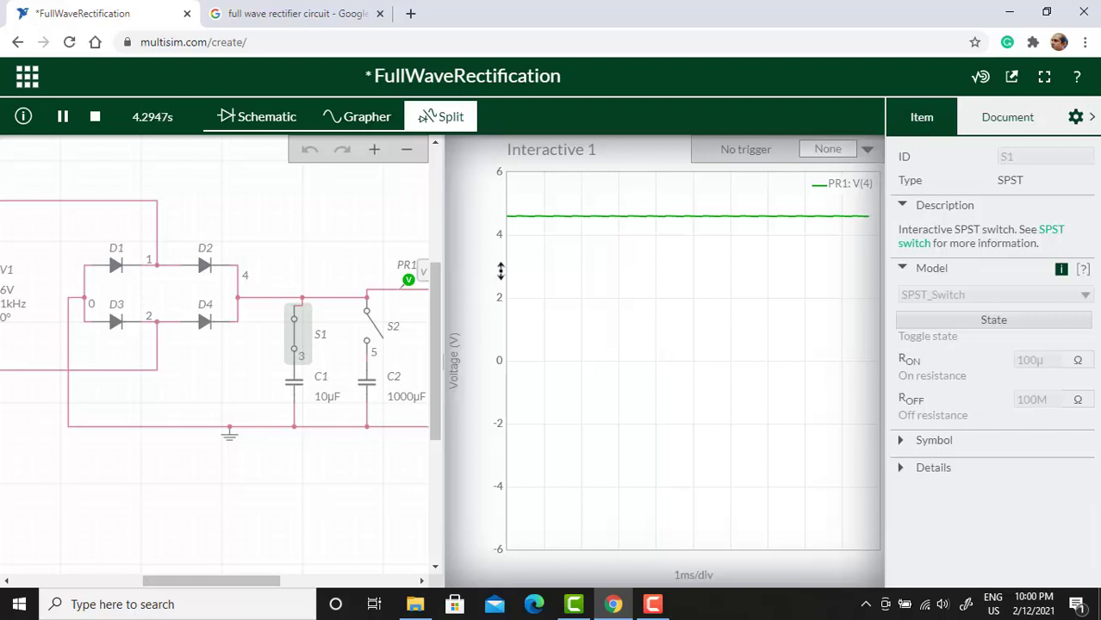
{"action": "mouse_move", "coordinate": [517, 220]}
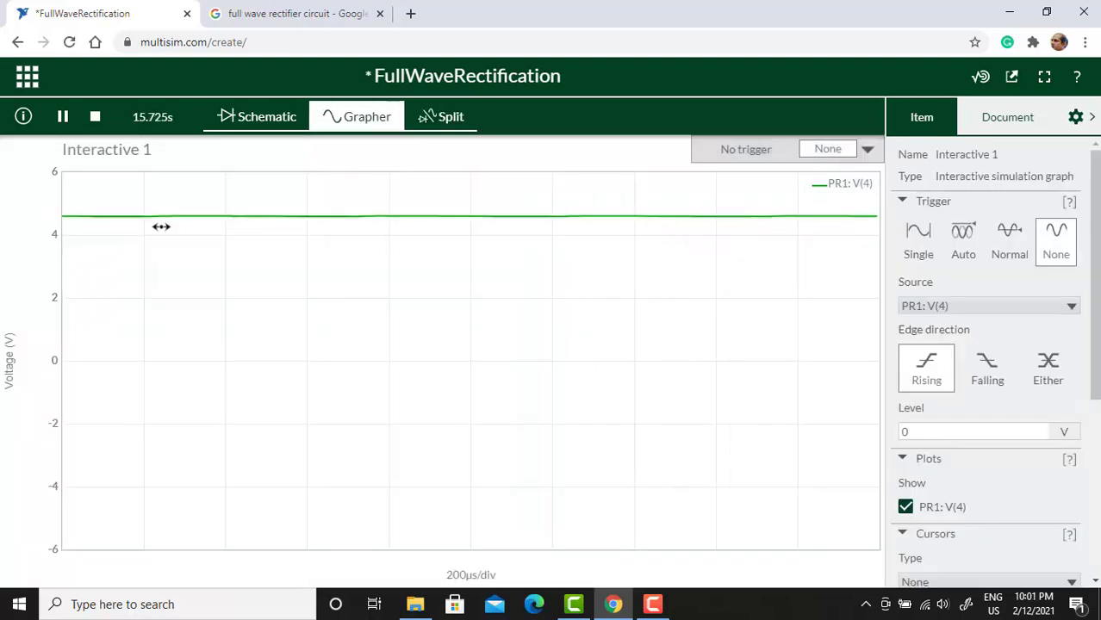
Set the grapher's time scale to 2 ms/div, open S1 and close S2 to connect only C2, and show the output waveform full size.
{"action": "scroll", "coordinate": [162, 227], "scroll_direction": "down", "scroll_amount": 2}
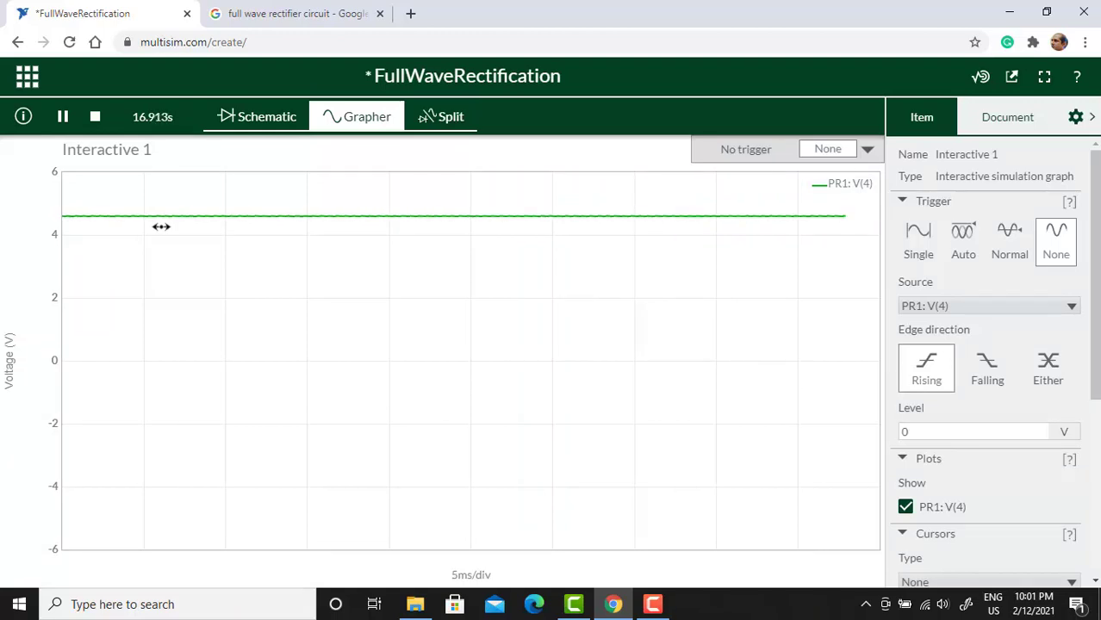
{"action": "scroll", "coordinate": [174, 231], "scroll_direction": "down", "scroll_amount": 1}
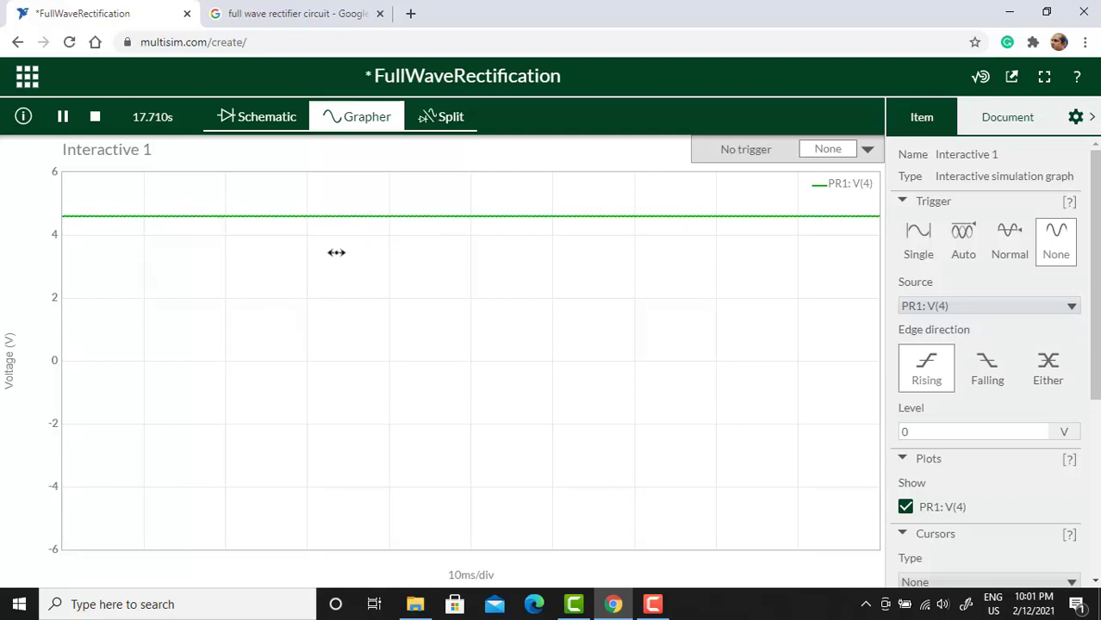
{"action": "scroll", "coordinate": [344, 225], "scroll_direction": "up", "scroll_amount": 1}
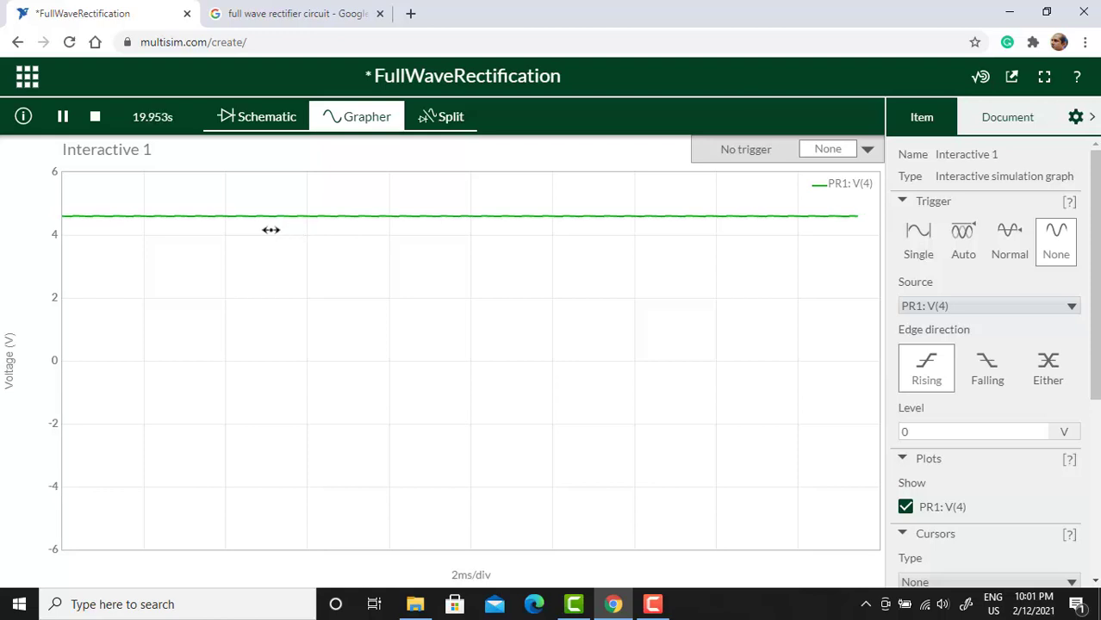
{"action": "left_click", "coordinate": [444, 116]}
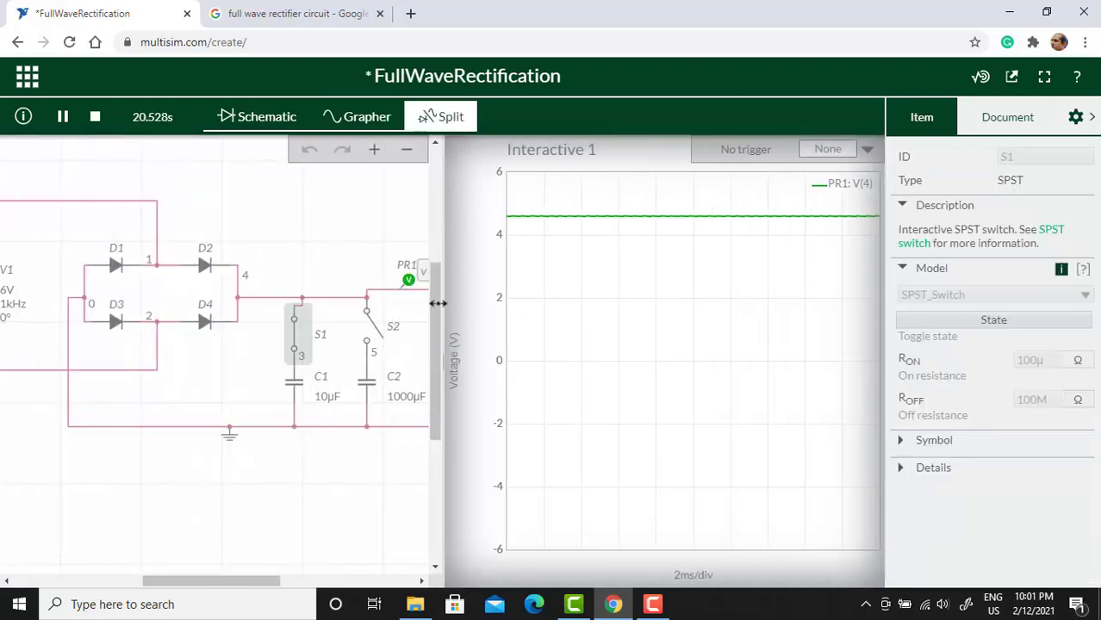
{"action": "left_click", "coordinate": [296, 346]}
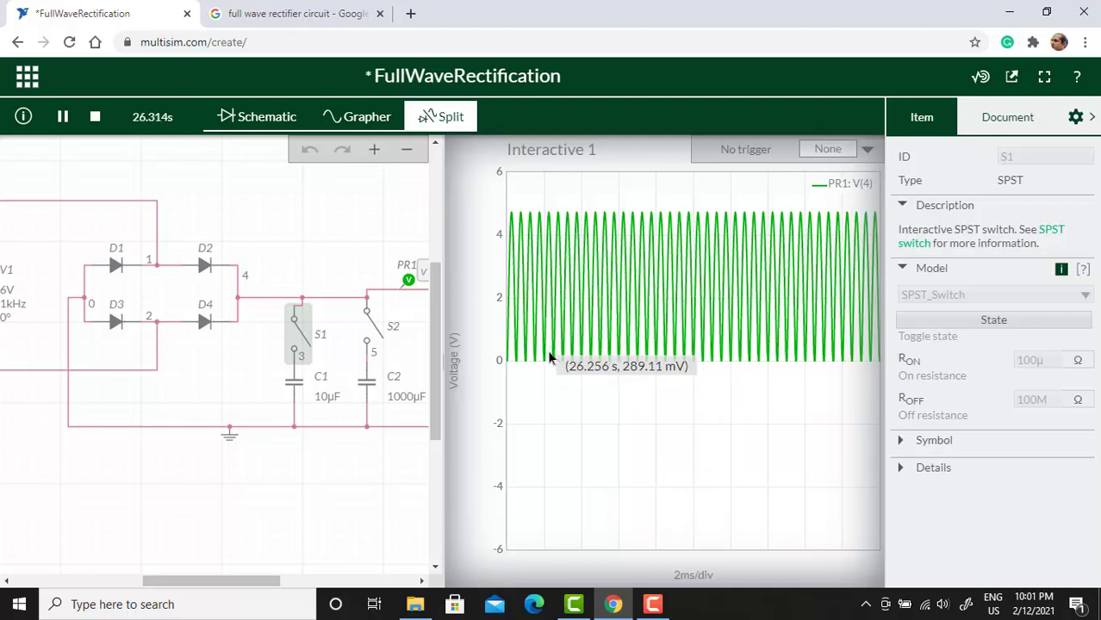
{"action": "left_click", "coordinate": [376, 339]}
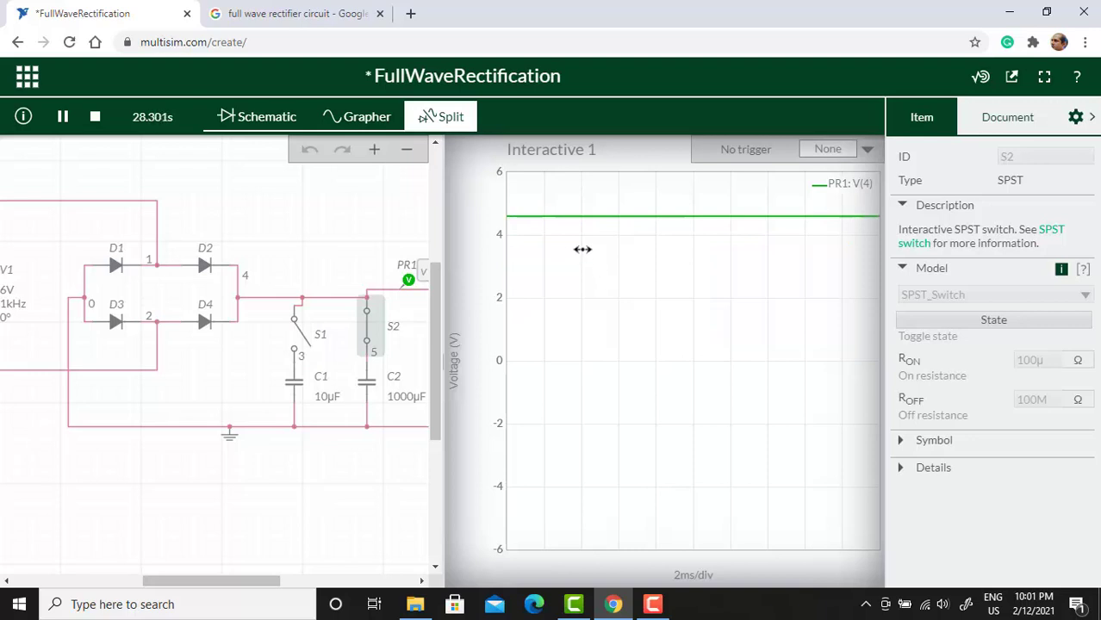
{"action": "left_click", "coordinate": [345, 125]}
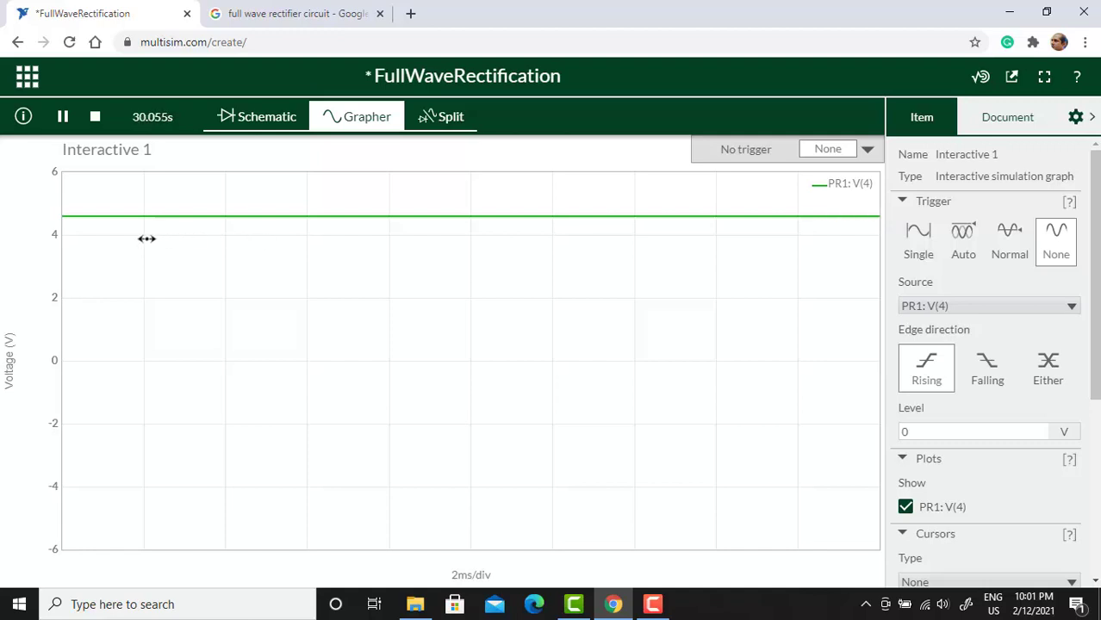
{"action": "mouse_move", "coordinate": [88, 221]}
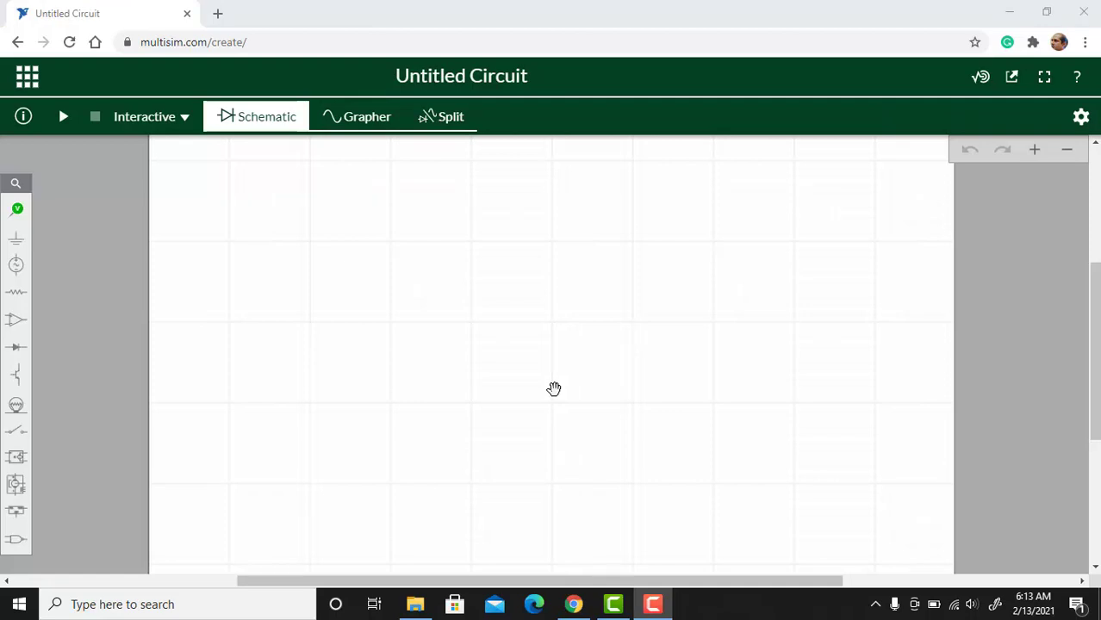
Place a two-input AND gate on the upper middle of the blank schematic.
{"action": "left_click", "coordinate": [15, 539]}
{"action": "left_click", "coordinate": [152, 520]}
{"action": "left_click", "coordinate": [81, 523]}
{"action": "left_click", "coordinate": [450, 262]}
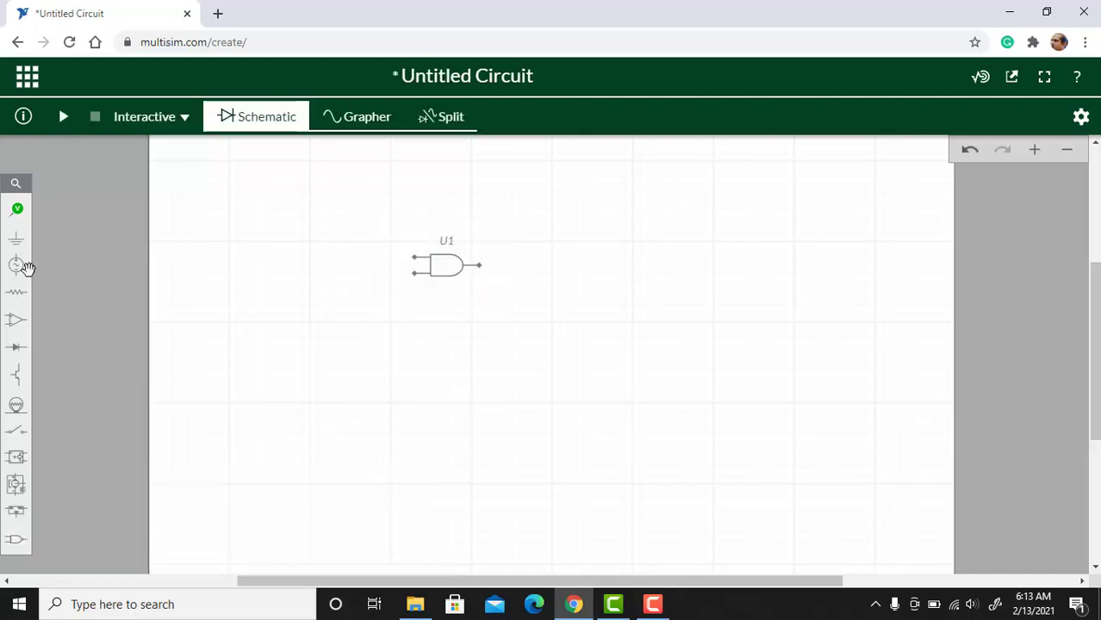
Add an LED, rotate it horizontal, and attach its anode directly to the AND gate's output.
{"action": "mouse_move", "coordinate": [15, 348]}
{"action": "left_click", "coordinate": [192, 388]}
{"action": "left_click", "coordinate": [589, 277]}
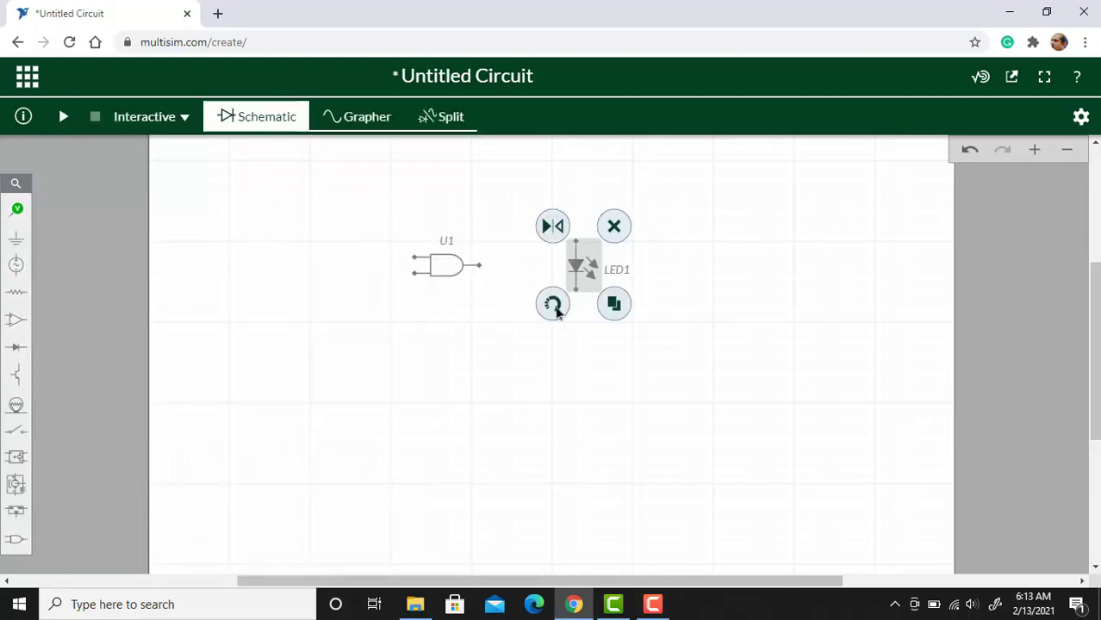
{"action": "left_click", "coordinate": [592, 280]}
{"action": "left_click", "coordinate": [551, 320]}
{"action": "left_click_drag", "start_coordinate": [586, 280], "coordinate": [511, 266]}
Add a resistor, rotate it vertical, and join its upper end to the LED's cathode.
{"action": "left_click", "coordinate": [16, 293]}
{"action": "left_click", "coordinate": [84, 329]}
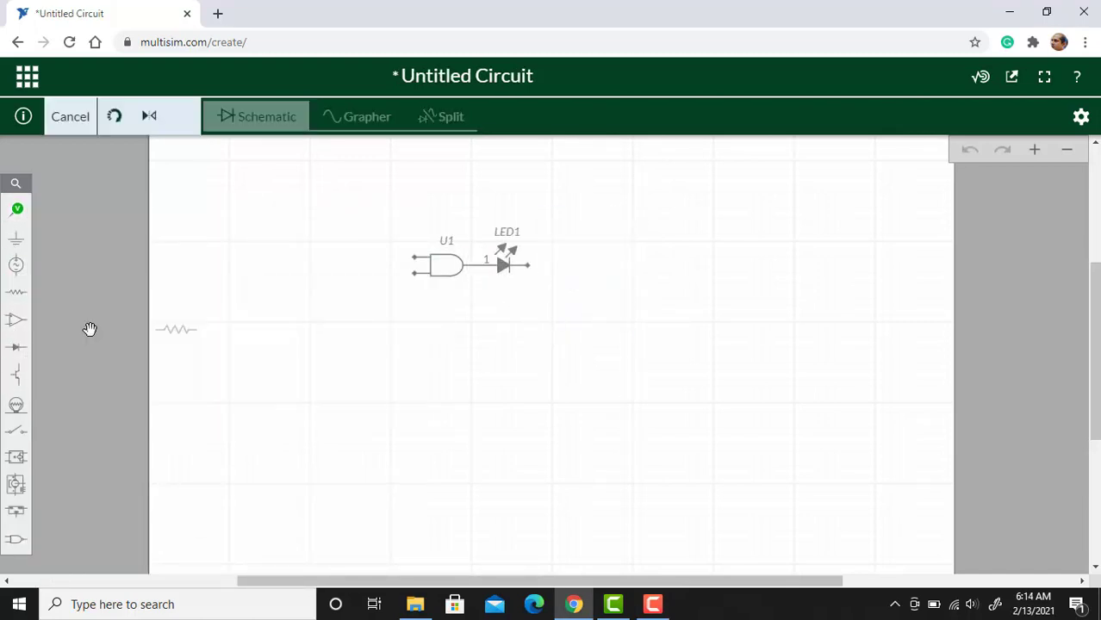
{"action": "left_click", "coordinate": [577, 269]}
{"action": "left_click", "coordinate": [543, 290]}
{"action": "left_click_drag", "start_coordinate": [581, 276], "coordinate": [525, 285]}
{"action": "left_click", "coordinate": [369, 449]}
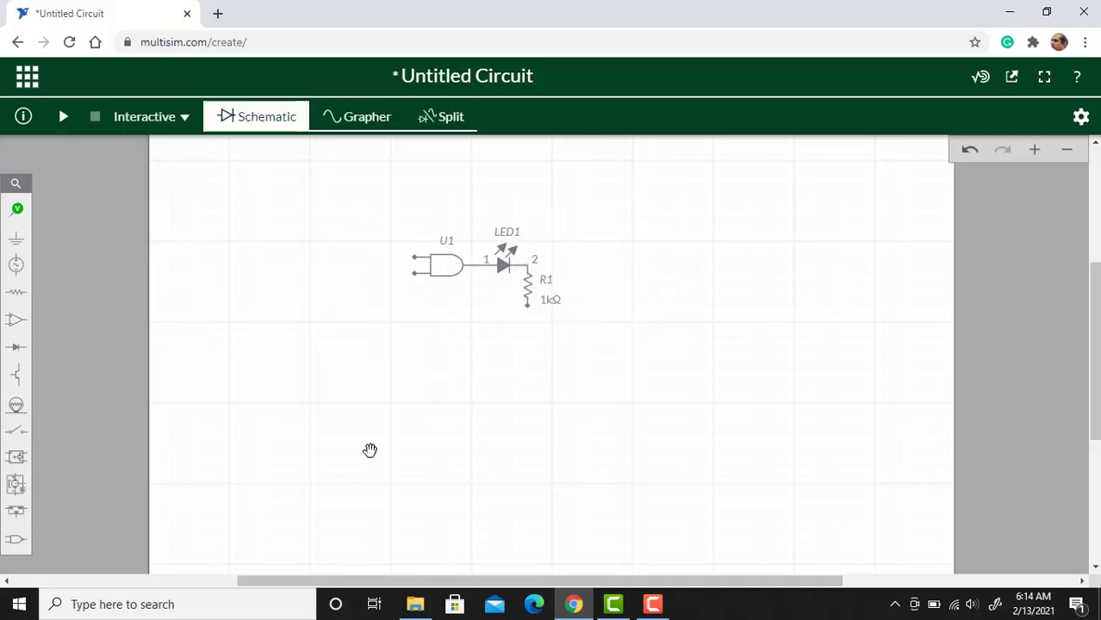
Place an SPDT switch to the upper left of the AND gate and add a copy of it below.
{"action": "mouse_move", "coordinate": [16, 430]}
{"action": "left_click", "coordinate": [143, 472]}
{"action": "left_click", "coordinate": [297, 197]}
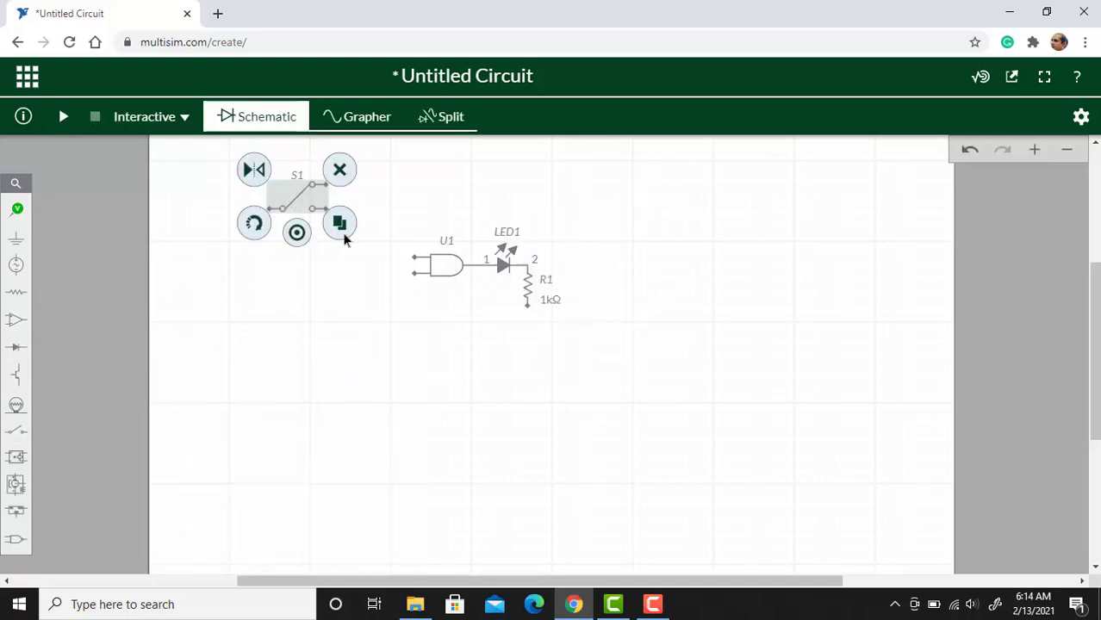
{"action": "left_click", "coordinate": [340, 224]}
{"action": "left_click", "coordinate": [263, 318]}
{"action": "left_click", "coordinate": [263, 318]}
Orient the SPDT switches with their common terminals facing the AND gate and move them closer to it, one above the other.
{"action": "left_click", "coordinate": [298, 207]}
{"action": "left_click", "coordinate": [250, 230]}
{"action": "left_click", "coordinate": [278, 243]}
{"action": "left_click_drag", "start_coordinate": [305, 210], "coordinate": [329, 233]}
{"action": "left_click", "coordinate": [305, 289]}
{"action": "left_click_drag", "start_coordinate": [304, 290], "coordinate": [328, 314]}
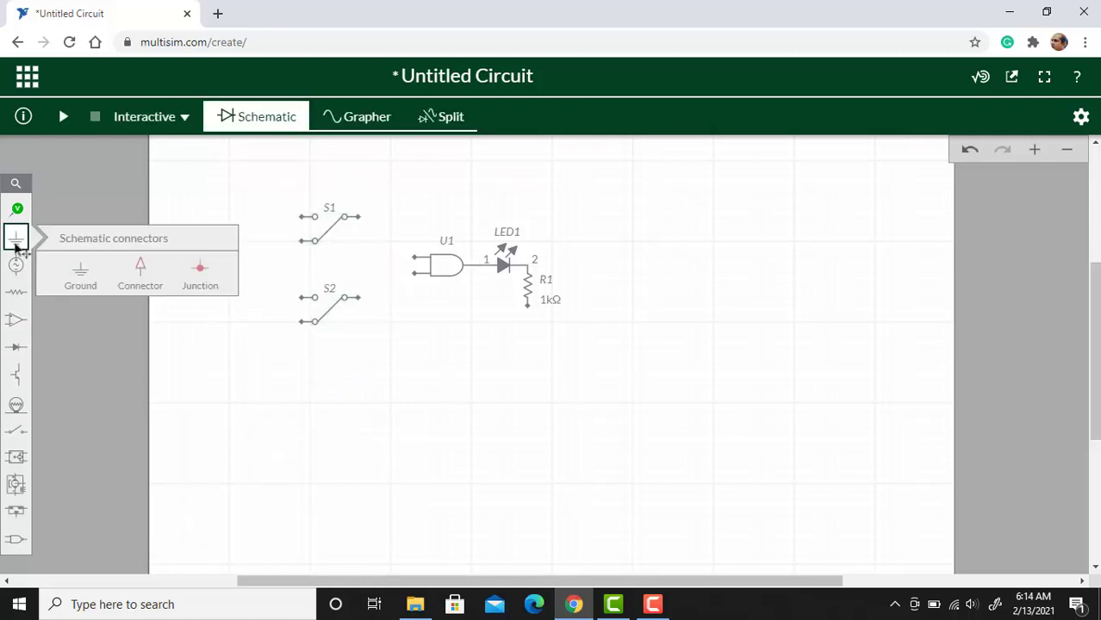
Place a ground symbol below the switches' left side and a DC voltage source directly above it.
{"action": "left_click", "coordinate": [80, 272]}
{"action": "left_click", "coordinate": [260, 384]}
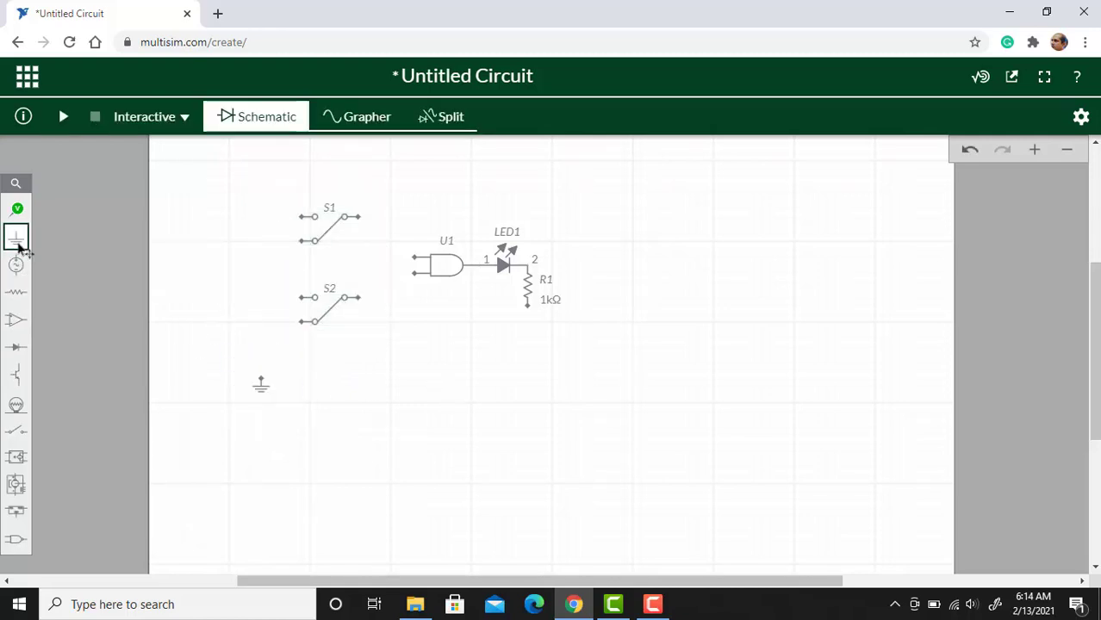
{"action": "mouse_move", "coordinate": [16, 265]}
{"action": "left_click", "coordinate": [95, 343]}
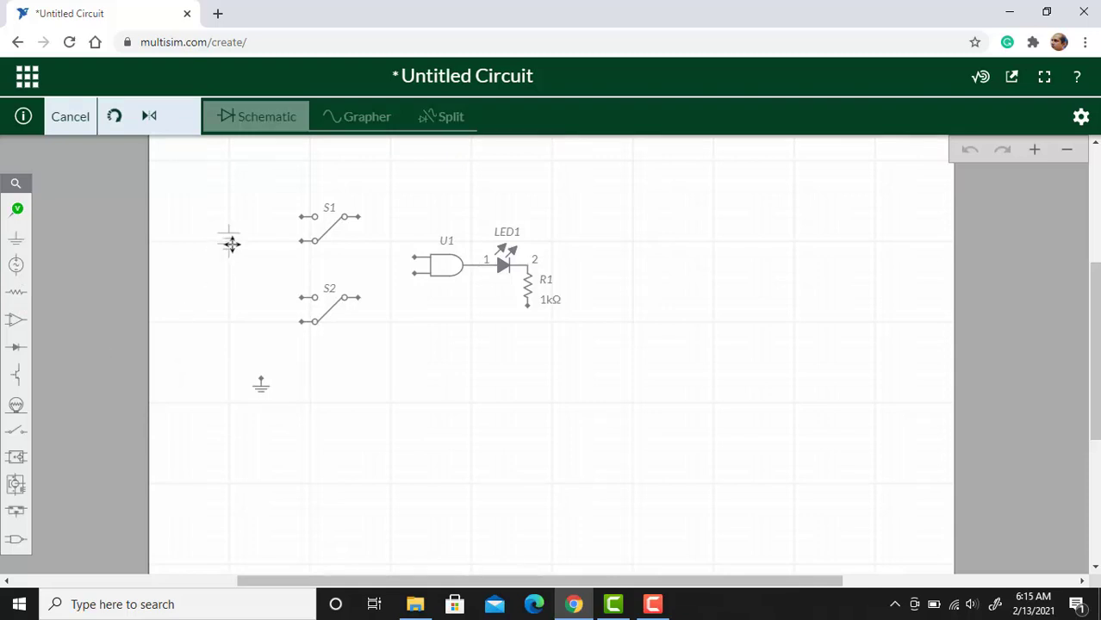
{"action": "left_click", "coordinate": [231, 242]}
{"action": "left_click_drag", "start_coordinate": [229, 242], "coordinate": [260, 281]}
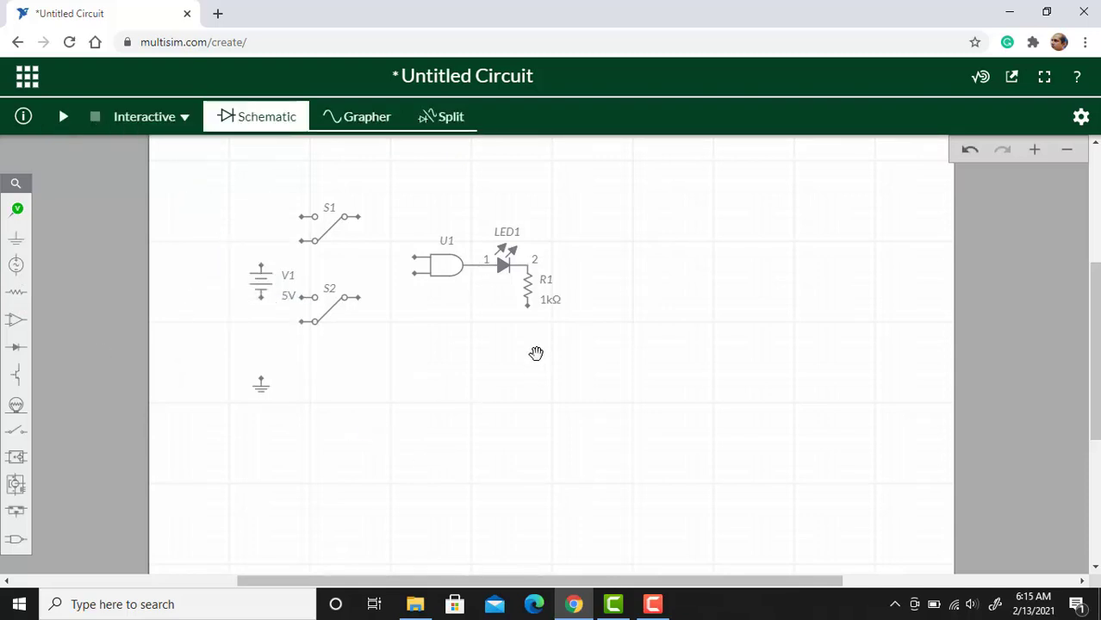
Wire V1's positive terminal to the upper throws of switches S1 and S2.
{"action": "left_click", "coordinate": [262, 269]}
{"action": "left_click", "coordinate": [303, 218]}
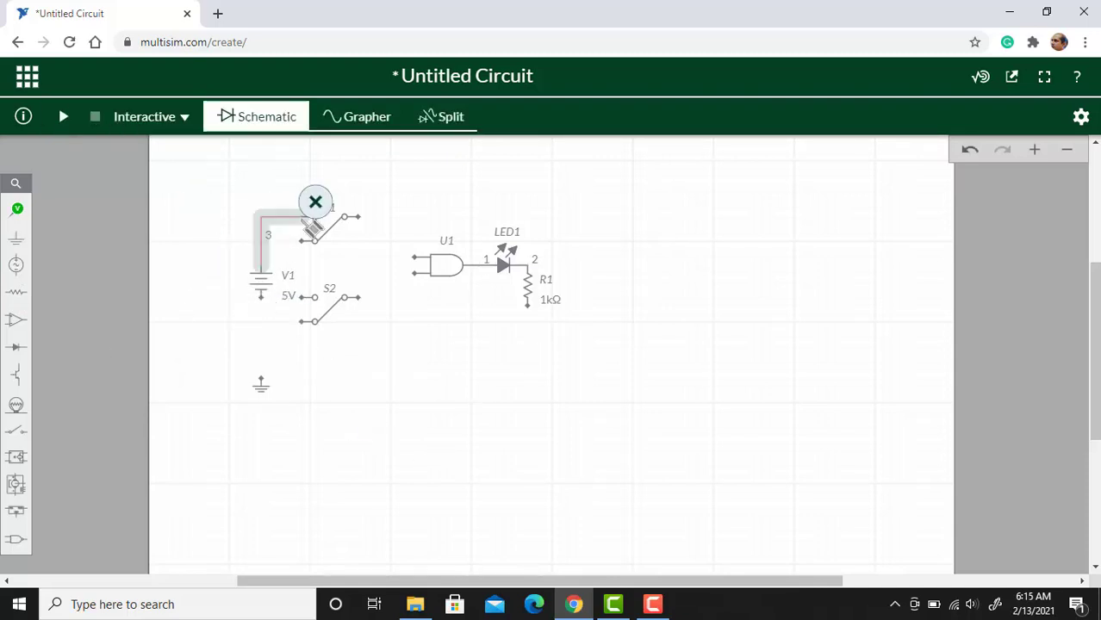
{"action": "left_click", "coordinate": [304, 297]}
{"action": "left_click", "coordinate": [269, 261]}
Wire the lower throws of S1 and S2 and the lower end of R1 to ground.
{"action": "left_click", "coordinate": [315, 241]}
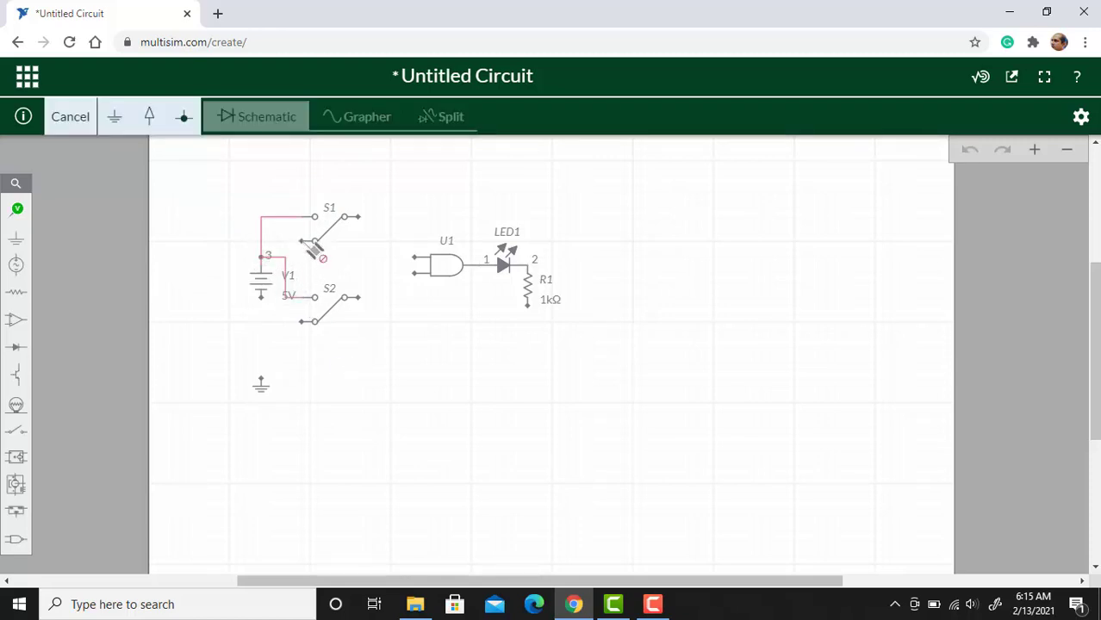
{"action": "left_click", "coordinate": [263, 377]}
{"action": "left_click", "coordinate": [314, 323]}
{"action": "left_click", "coordinate": [294, 329]}
{"action": "left_click", "coordinate": [527, 306]}
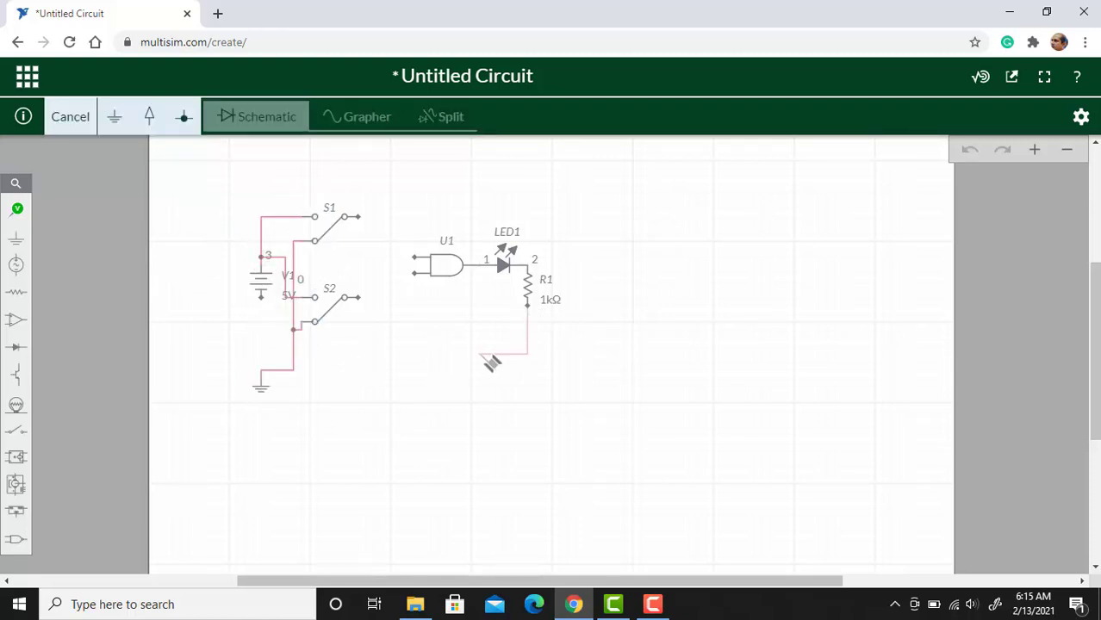
{"action": "left_click", "coordinate": [294, 346]}
Wire the common terminals of S1 and S2 to the AND gate's two inputs, and V1's negative terminal to ground.
{"action": "left_click", "coordinate": [359, 217]}
{"action": "left_click", "coordinate": [415, 257]}
{"action": "left_click", "coordinate": [358, 297]}
{"action": "left_click", "coordinate": [415, 274]}
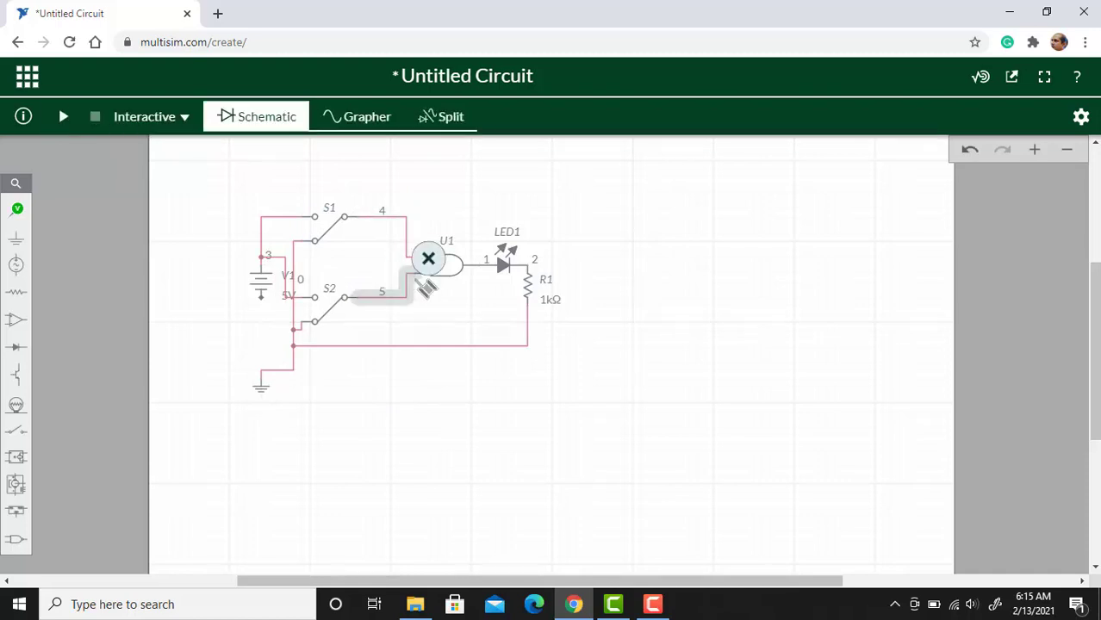
{"action": "left_click", "coordinate": [261, 297]}
{"action": "left_click", "coordinate": [261, 370]}
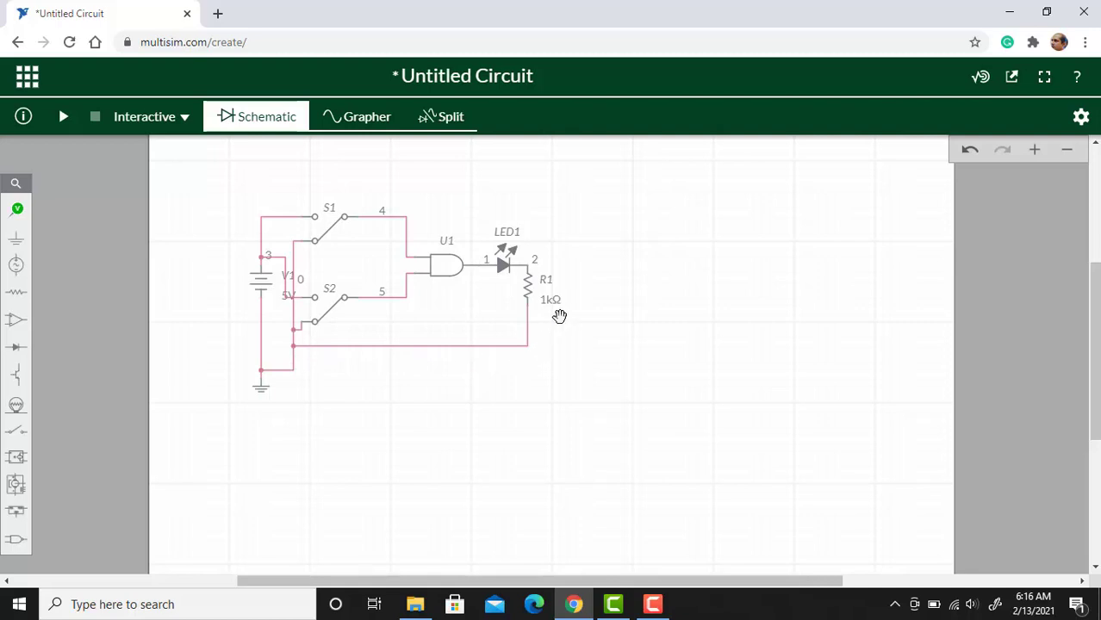
Set R1's resistance to 330 Ω.
{"action": "left_click", "coordinate": [528, 290]}
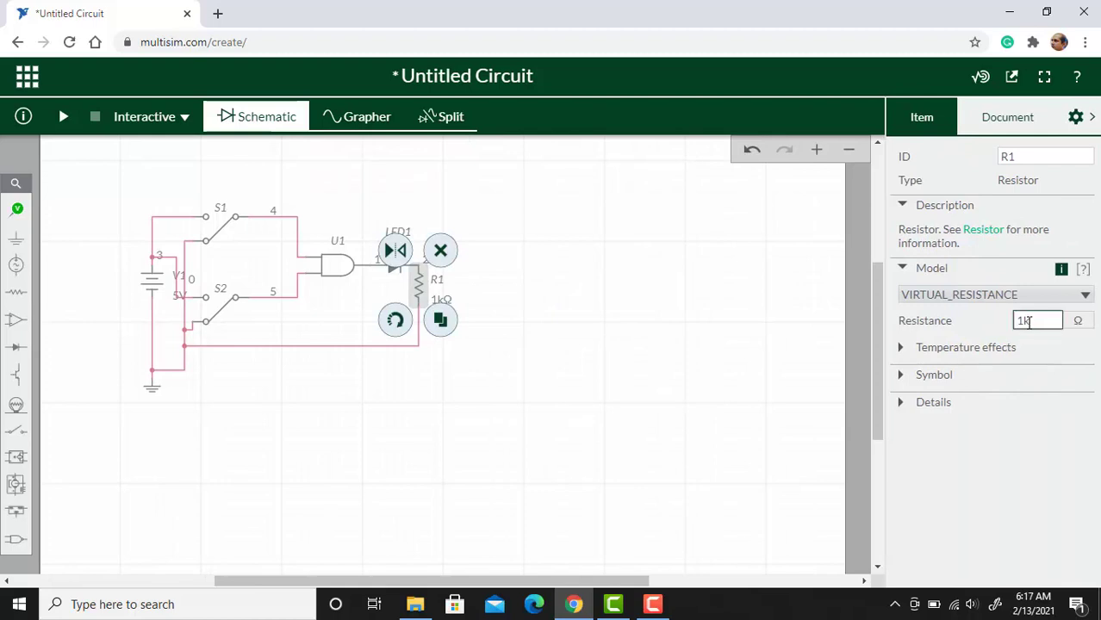
{"action": "left_click_drag", "start_coordinate": [1031, 319], "coordinate": [1015, 322]}
{"action": "type", "text": "330"}
{"action": "key", "text": "Return"}
{"action": "left_click", "coordinate": [631, 414]}
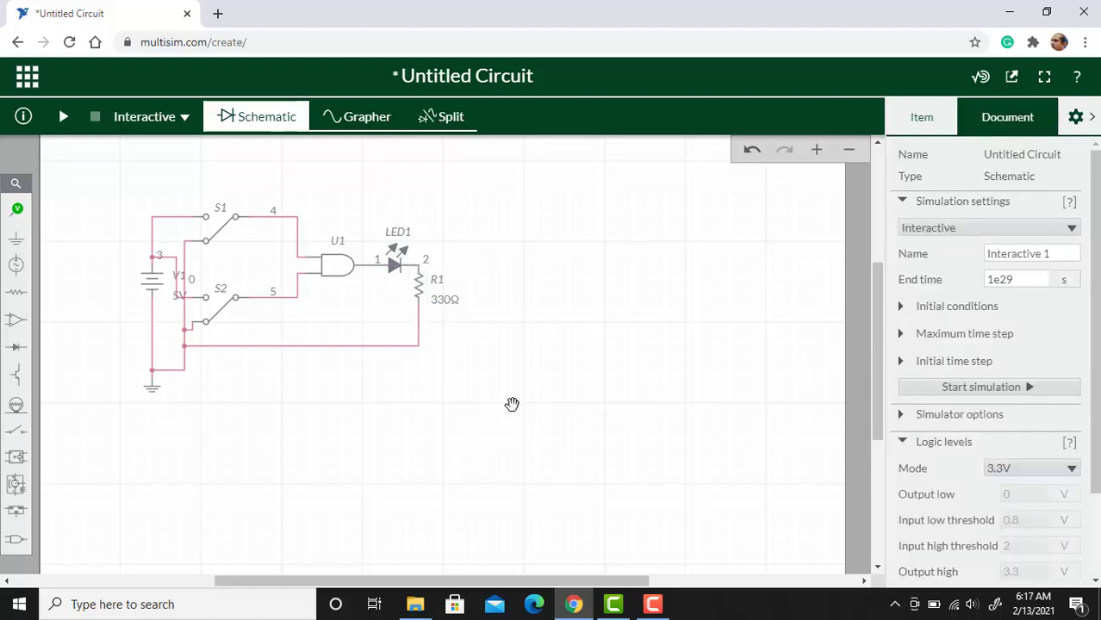
Check the DC voltage setting of source V1.
{"action": "left_click", "coordinate": [149, 281]}
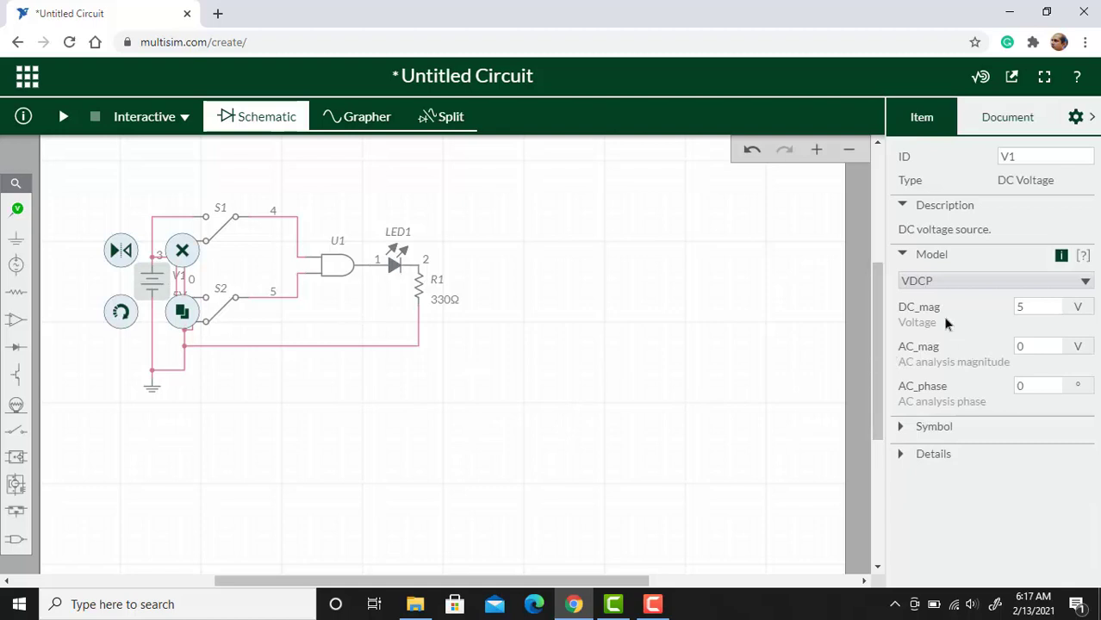
{"action": "left_click", "coordinate": [1037, 306]}
{"action": "left_click", "coordinate": [632, 455]}
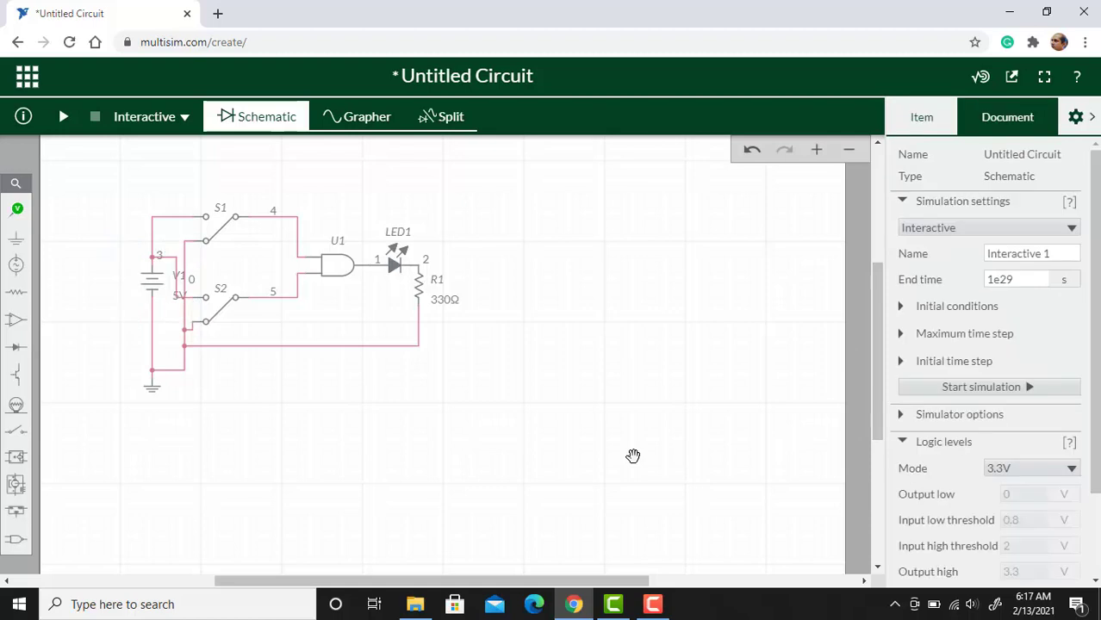
Run the simulation, switch S1 and S2 to the supply in turn, return S1 to ground, and stop the simulation.
{"action": "left_click", "coordinate": [64, 118]}
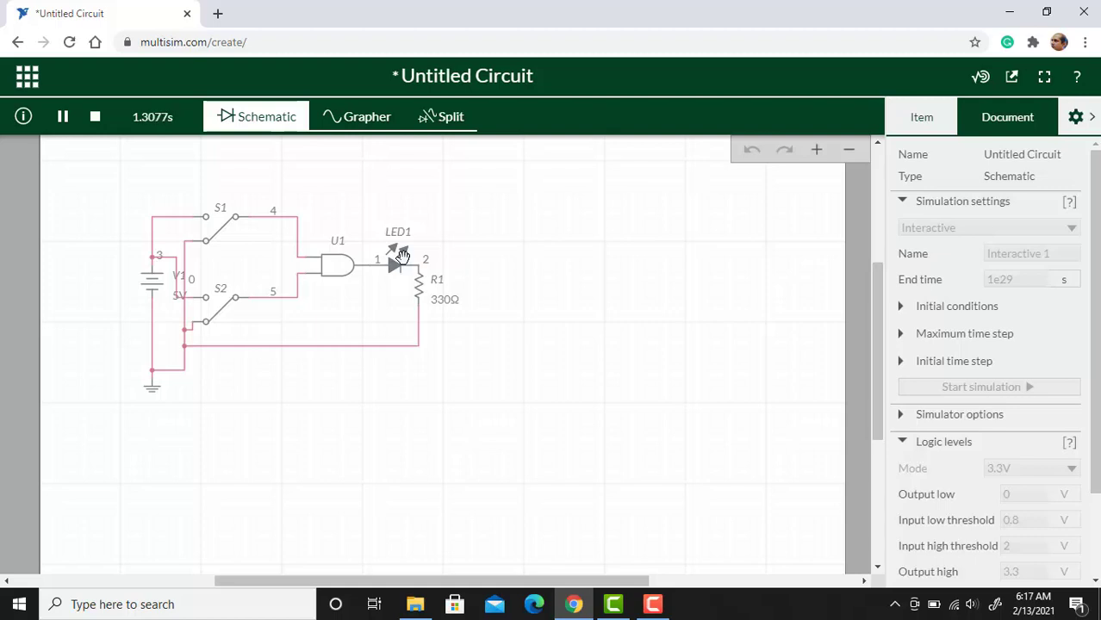
{"action": "left_click", "coordinate": [208, 224]}
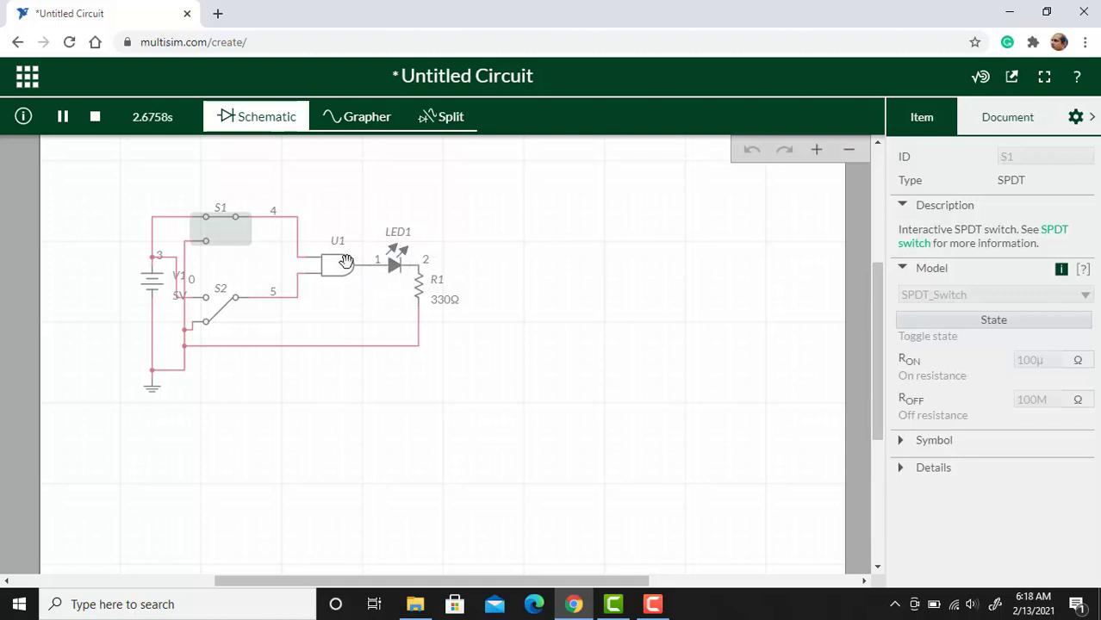
{"action": "left_click", "coordinate": [217, 312]}
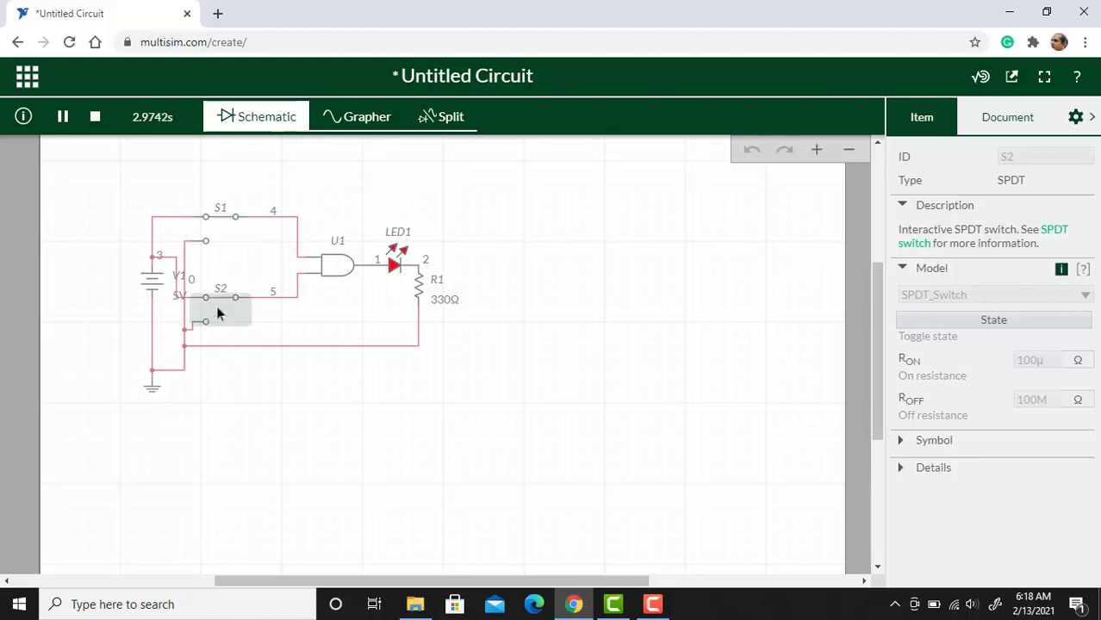
{"action": "left_click", "coordinate": [210, 238]}
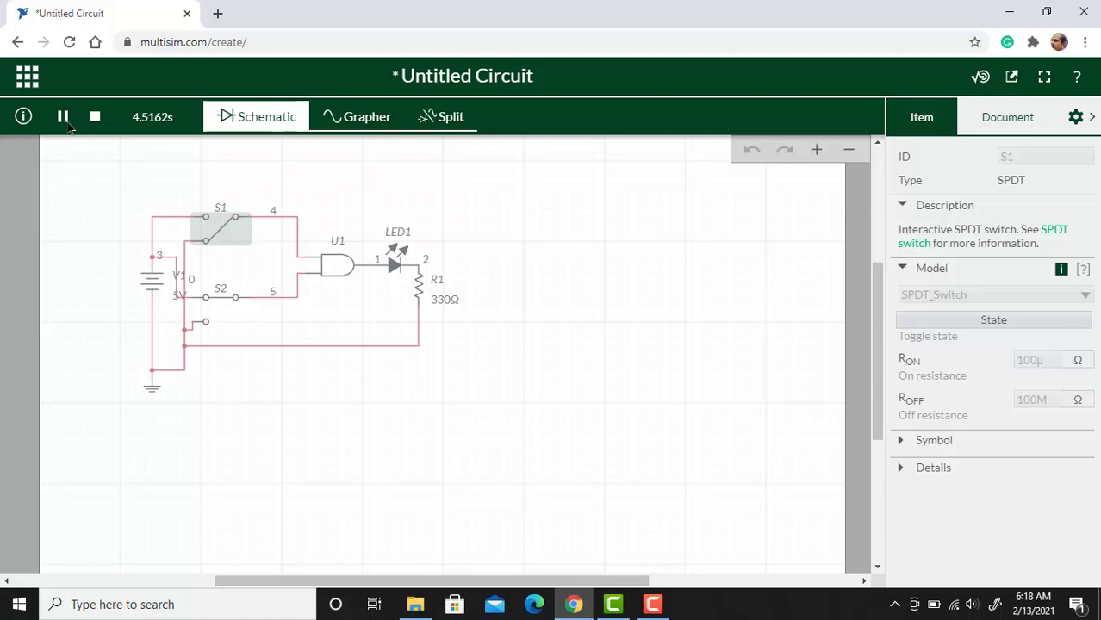
{"action": "left_click", "coordinate": [95, 116]}
Delete source V1, switches S1 and S2, and the remaining wire between R1 and ground.
{"action": "left_click", "coordinate": [152, 287]}
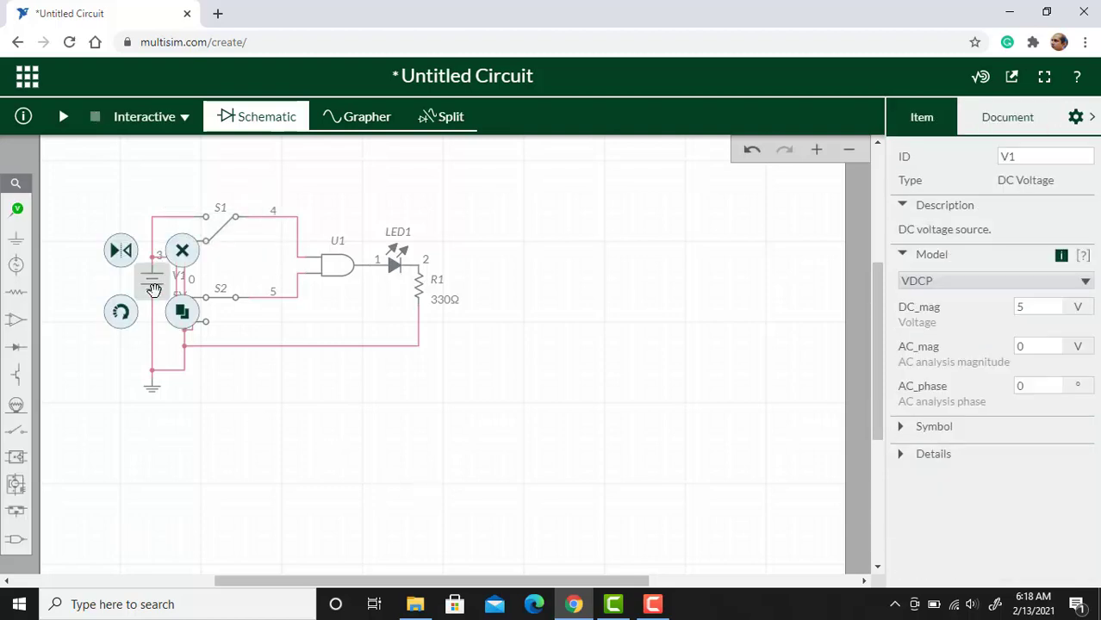
{"action": "key", "text": "Delete"}
{"action": "left_click", "coordinate": [236, 240]}
{"action": "left_click", "coordinate": [222, 235]}
{"action": "key", "text": "Delete"}
{"action": "left_click", "coordinate": [222, 305]}
{"action": "key", "text": "Delete"}
{"action": "left_click", "coordinate": [223, 345]}
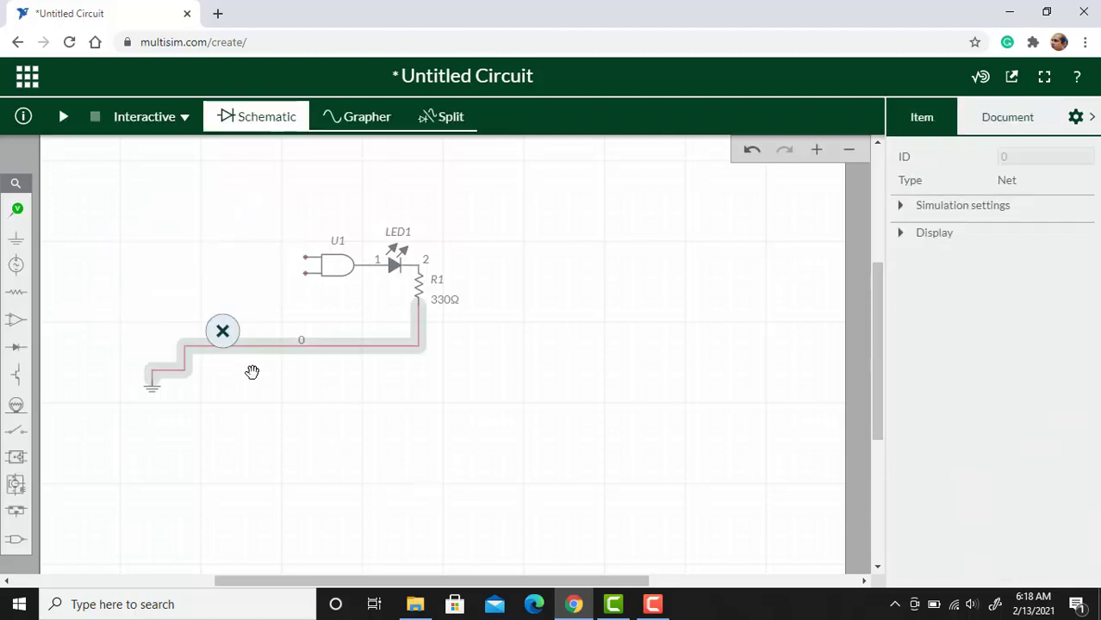
{"action": "key", "text": "Delete"}
Place a clock voltage source to the upper left of the AND gate.
{"action": "left_click", "coordinate": [18, 268]}
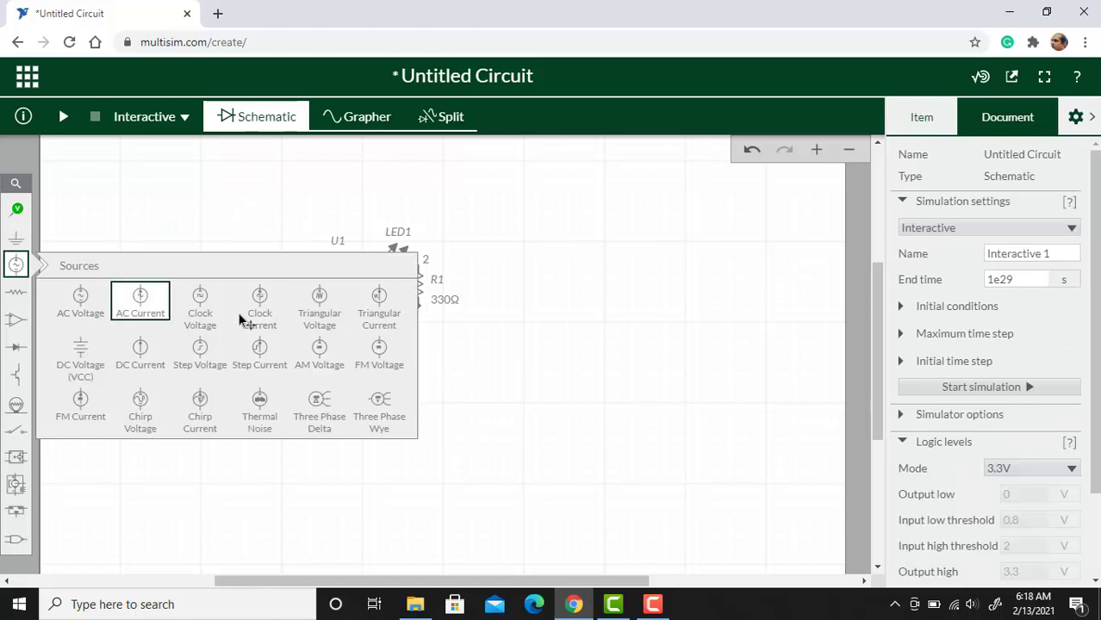
{"action": "left_click", "coordinate": [199, 308]}
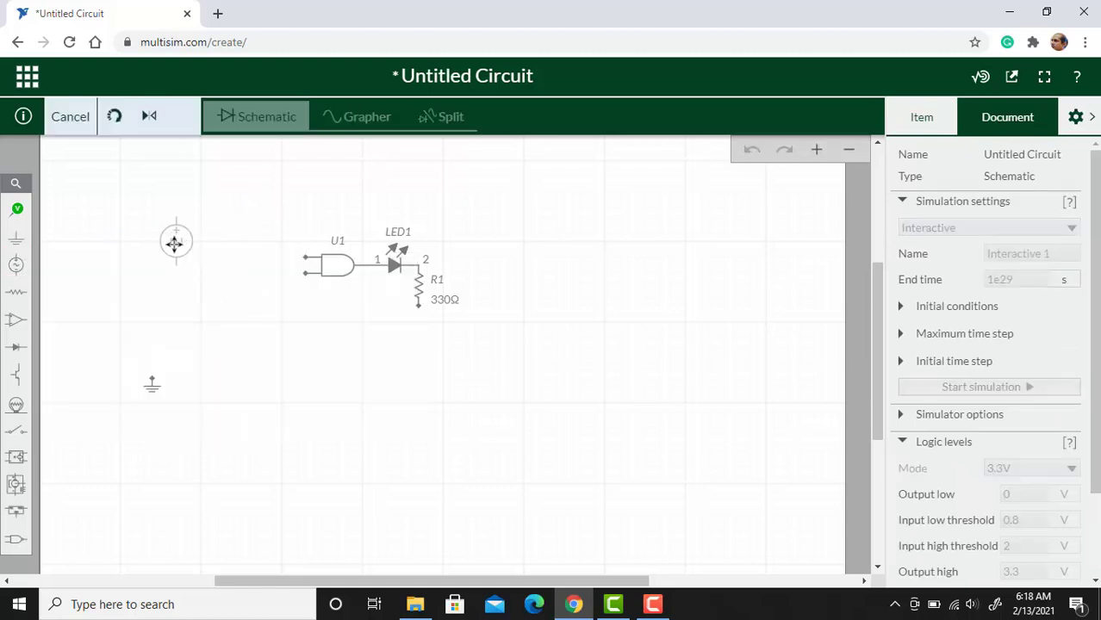
{"action": "left_click", "coordinate": [172, 249]}
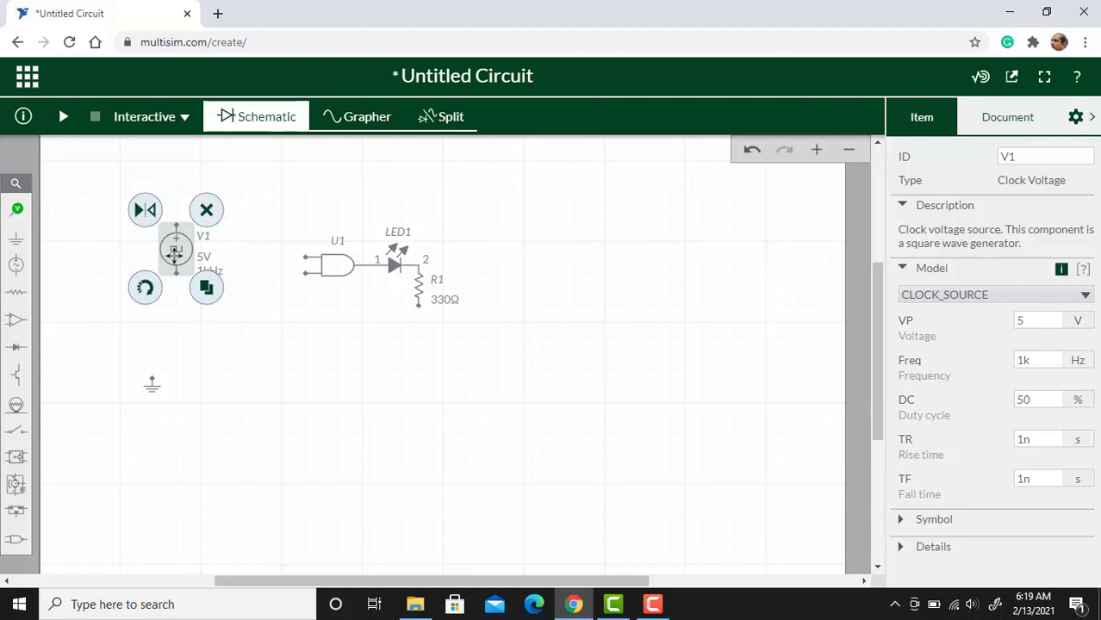
Set the clock voltage source V1's frequency to 1 Hz.
{"action": "left_click", "coordinate": [1039, 359]}
{"action": "left_click_drag", "start_coordinate": [1037, 360], "coordinate": [1005, 365]}
{"action": "type", "text": "1"}
{"action": "left_click", "coordinate": [1020, 323]}
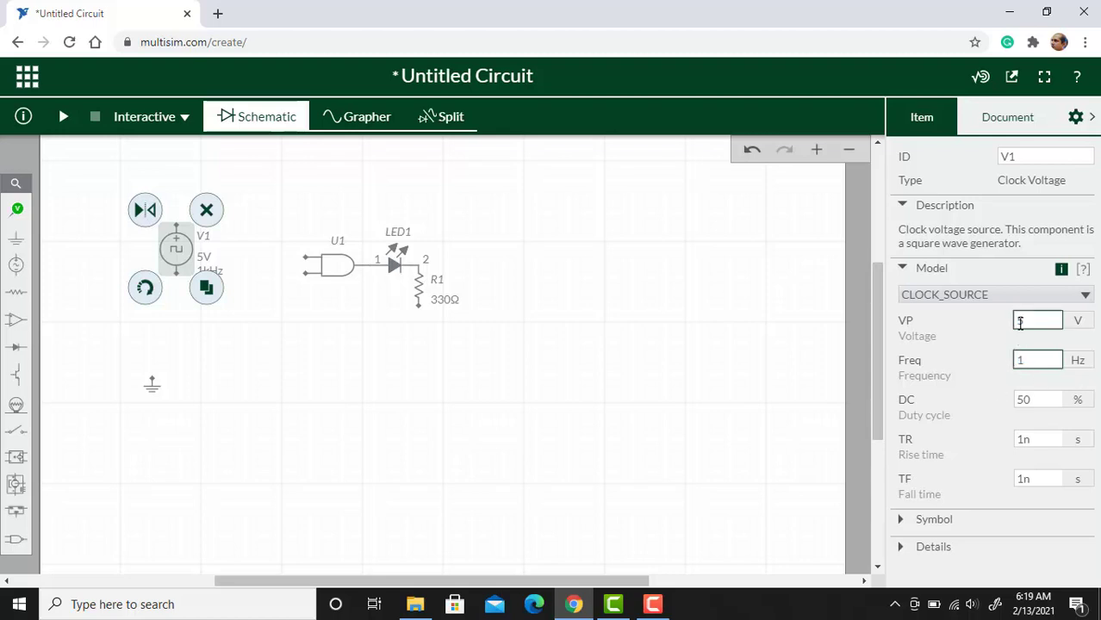
{"action": "key", "text": "Tab"}
{"action": "left_click", "coordinate": [317, 411]}
Duplicate clock source V1 below the original and set the copy's frequency to 2 Hz.
{"action": "left_click", "coordinate": [176, 252]}
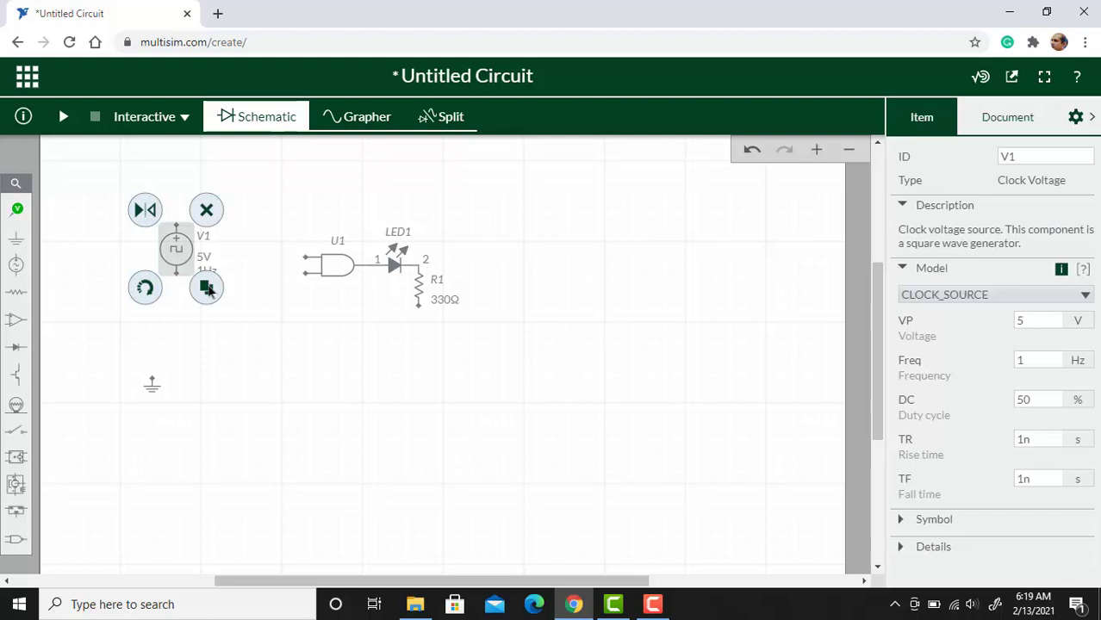
{"action": "left_click", "coordinate": [207, 289]}
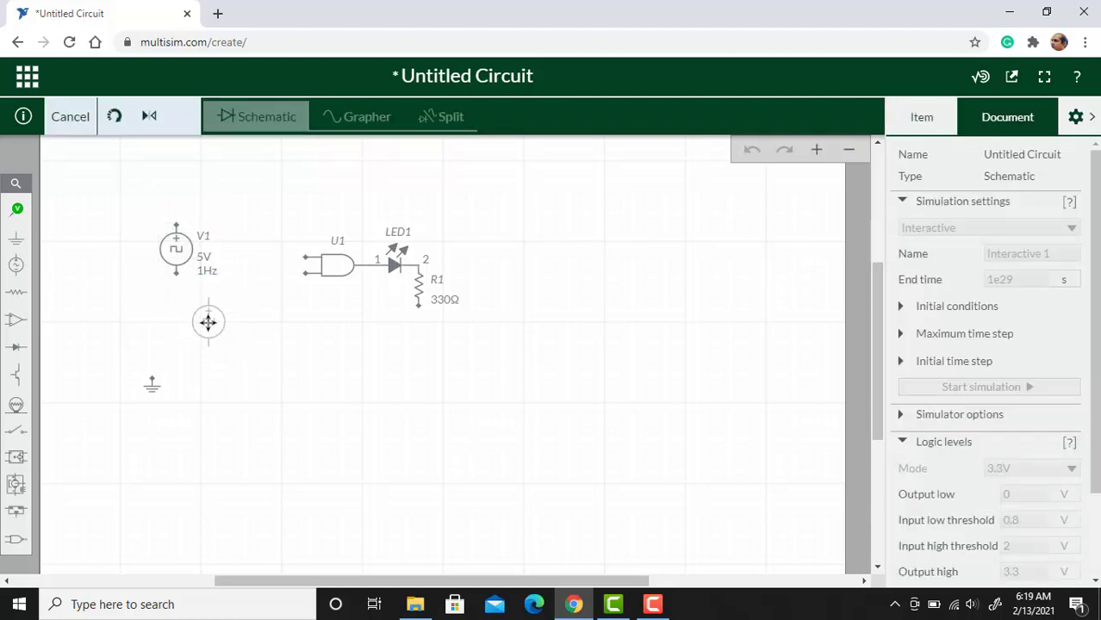
{"action": "left_click", "coordinate": [208, 323]}
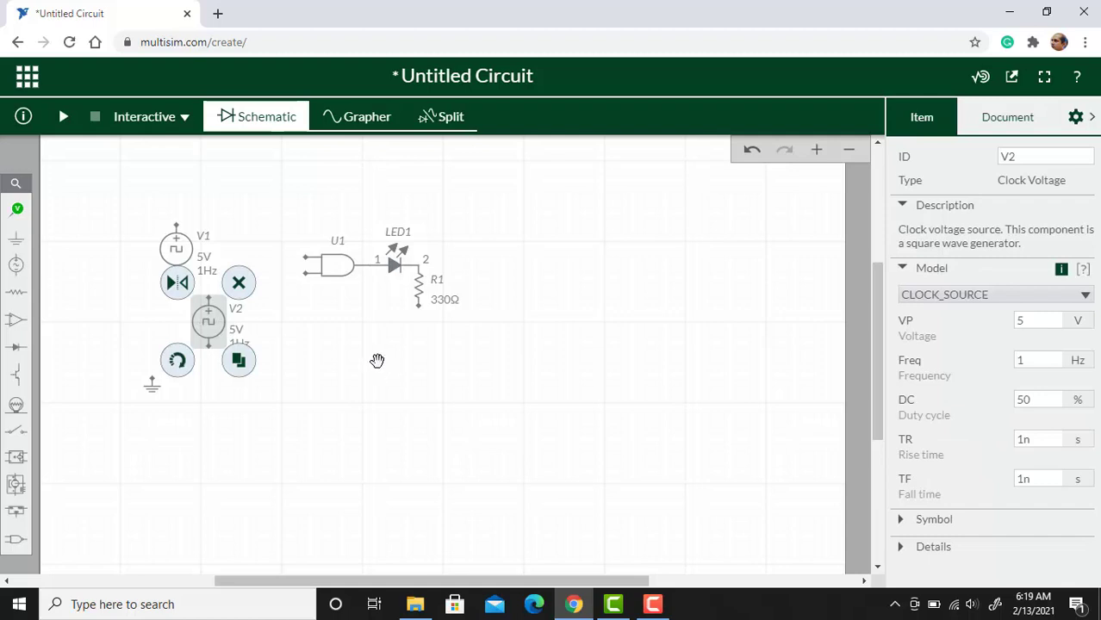
{"action": "double_click", "coordinate": [1028, 362]}
{"action": "type", "text": "2"}
{"action": "left_click", "coordinate": [431, 435]}
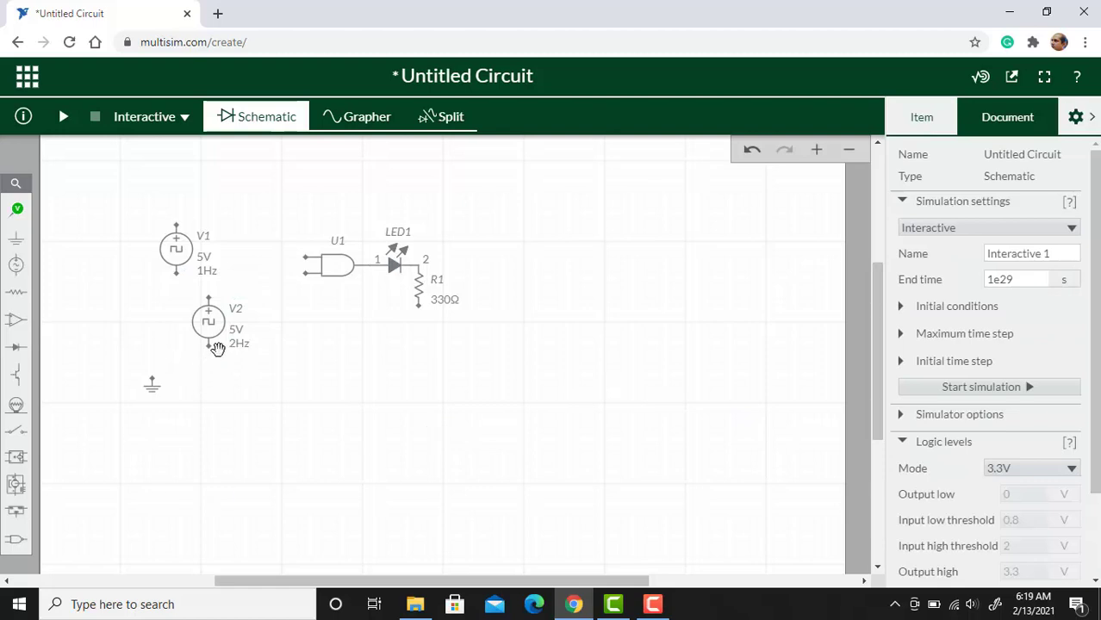
Shift V2 slightly to the right and wire the positive terminals of V1 and V2 to the AND gate's upper and lower inputs.
{"action": "mouse_move", "coordinate": [207, 320]}
{"action": "left_mouse_down"}
{"action": "mouse_move", "coordinate": [179, 331]}
{"action": "mouse_move", "coordinate": [195, 330]}
{"action": "left_mouse_up"}
{"action": "left_click", "coordinate": [315, 396]}
{"action": "left_click", "coordinate": [176, 227]}
{"action": "left_click", "coordinate": [306, 258]}
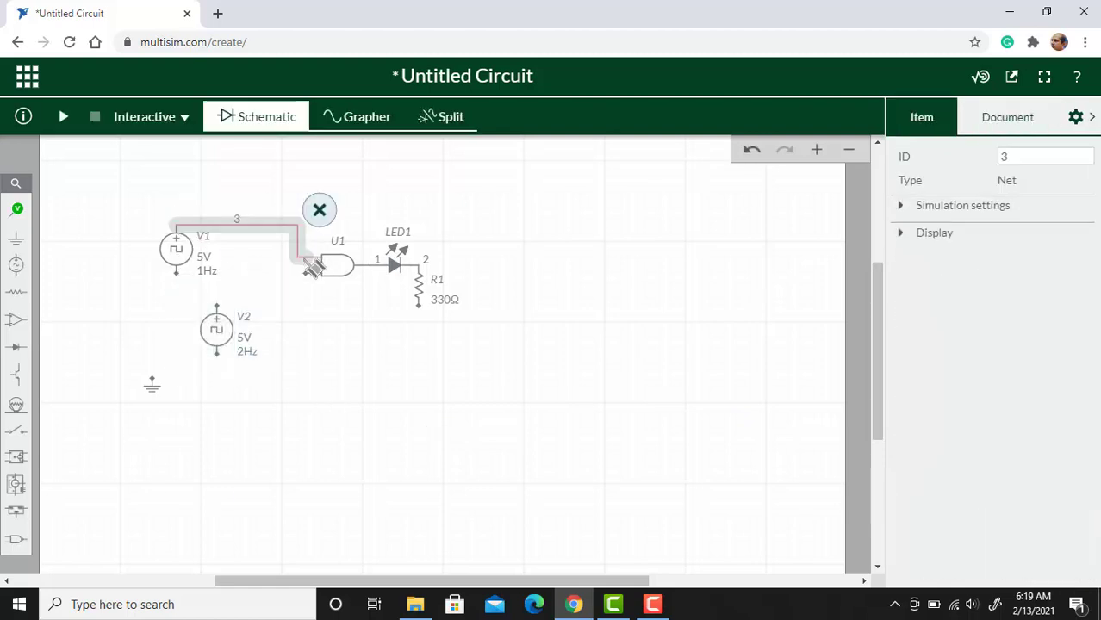
{"action": "left_click", "coordinate": [217, 307]}
{"action": "left_click", "coordinate": [311, 273]}
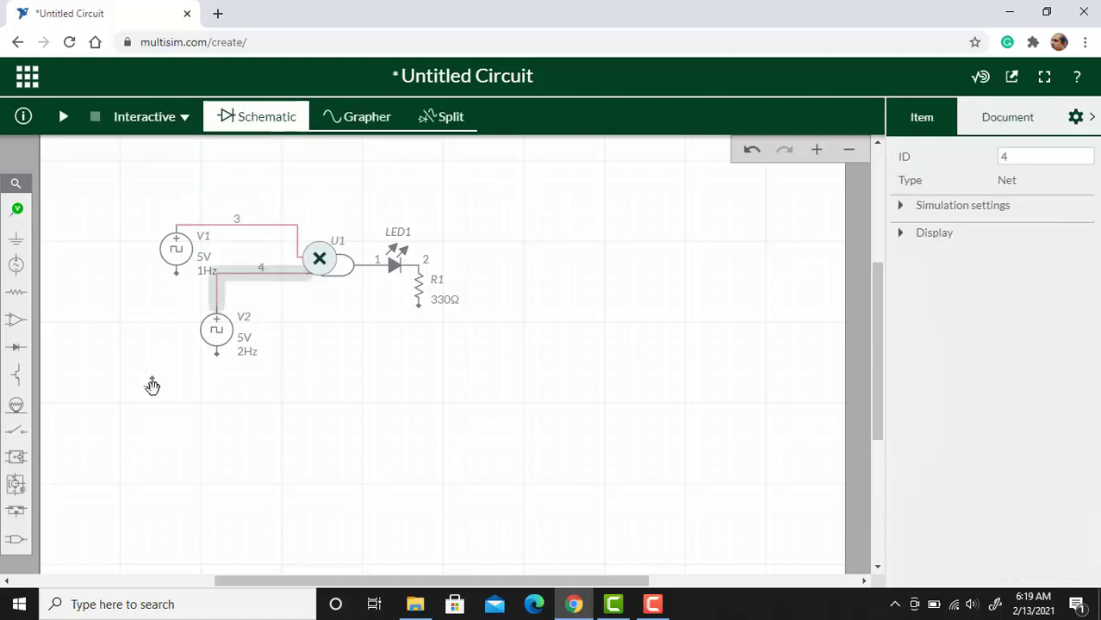
Move the ground symbol below V1 and wire V1, V2 and resistor R1 to it.
{"action": "left_click_drag", "start_coordinate": [152, 388], "coordinate": [176, 399]}
{"action": "left_click", "coordinate": [177, 274]}
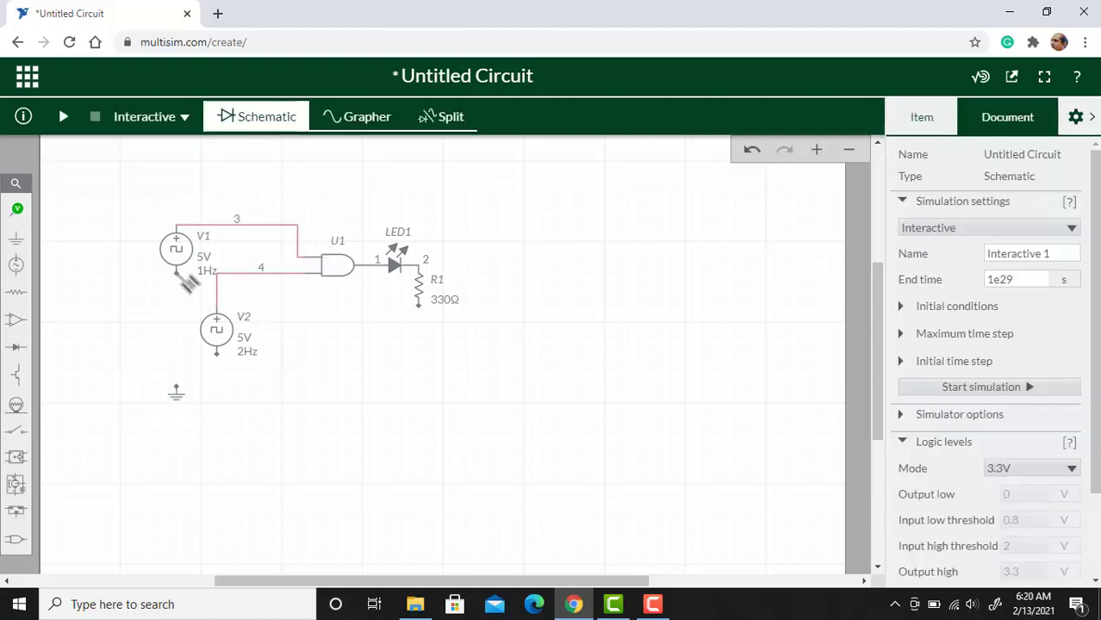
{"action": "left_click", "coordinate": [176, 387]}
{"action": "left_click", "coordinate": [216, 354]}
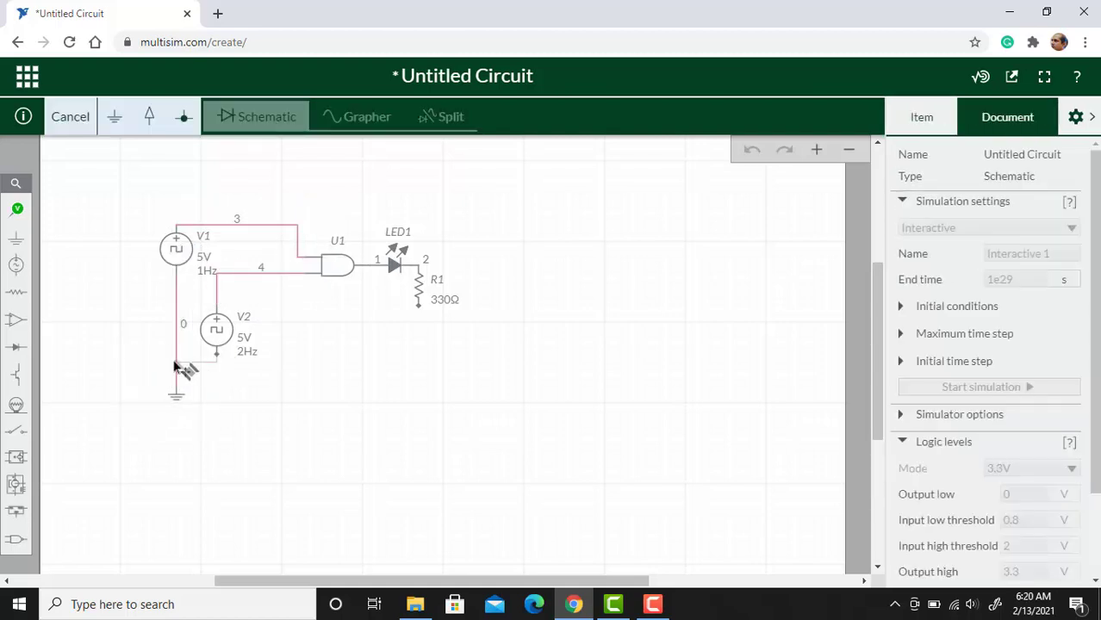
{"action": "left_click", "coordinate": [175, 366]}
{"action": "left_click", "coordinate": [419, 307]}
{"action": "left_click", "coordinate": [216, 362]}
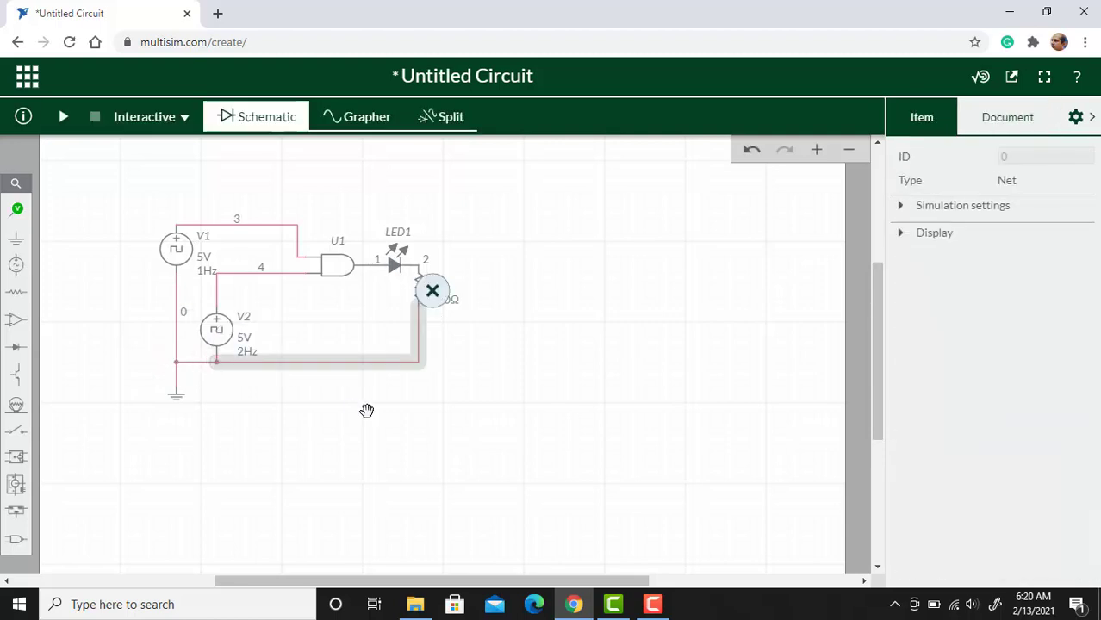
{"action": "left_click", "coordinate": [366, 411]}
Place a digital probe on the wire between the AND gate and LED1, and run and stop the simulation.
{"action": "left_click", "coordinate": [18, 211]}
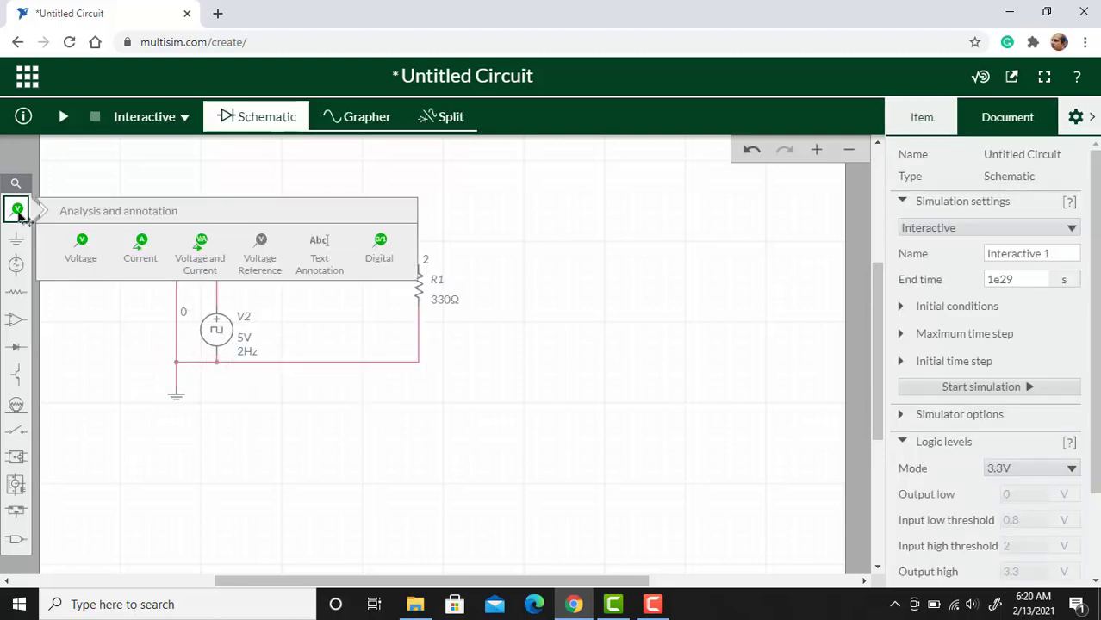
{"action": "left_click", "coordinate": [380, 245]}
{"action": "left_click", "coordinate": [430, 254]}
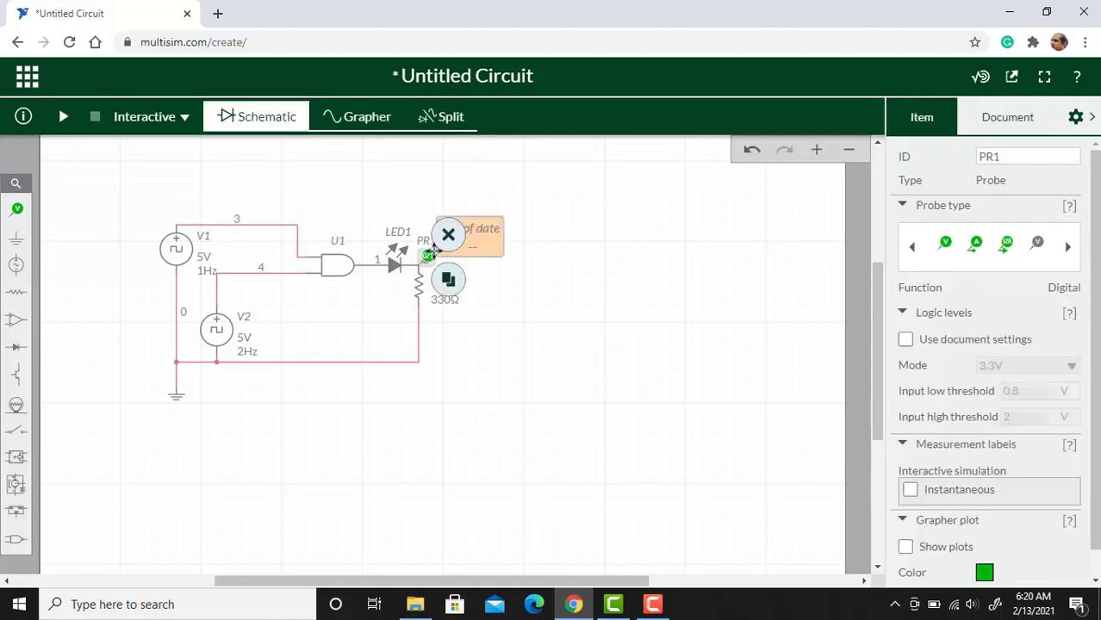
{"action": "left_click_drag", "start_coordinate": [426, 254], "coordinate": [379, 255]}
{"action": "left_click", "coordinate": [479, 487]}
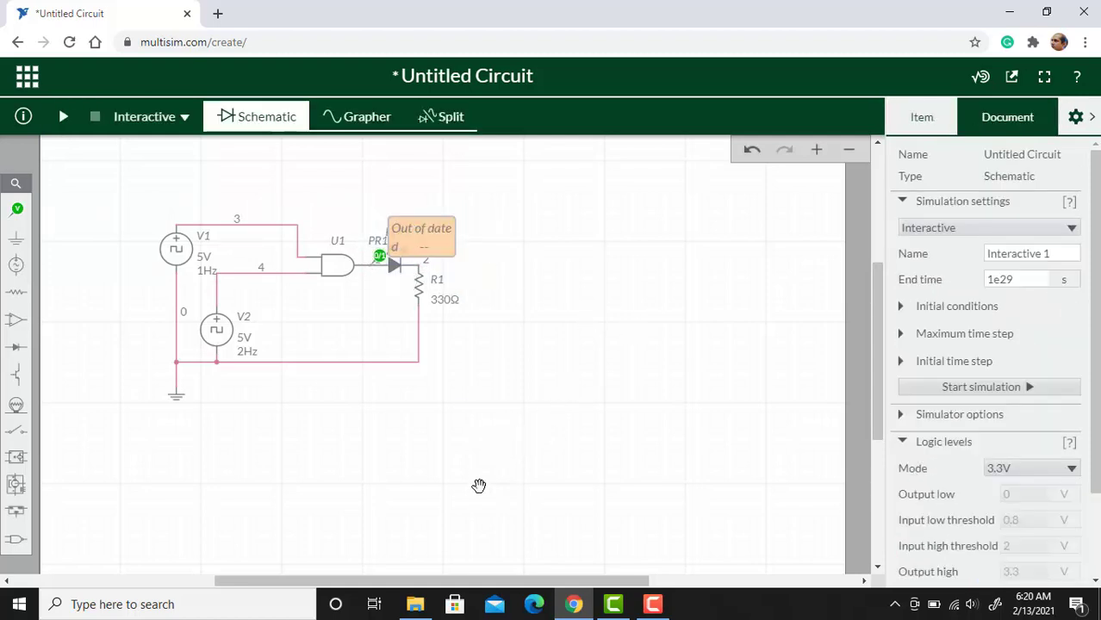
{"action": "left_click", "coordinate": [62, 124]}
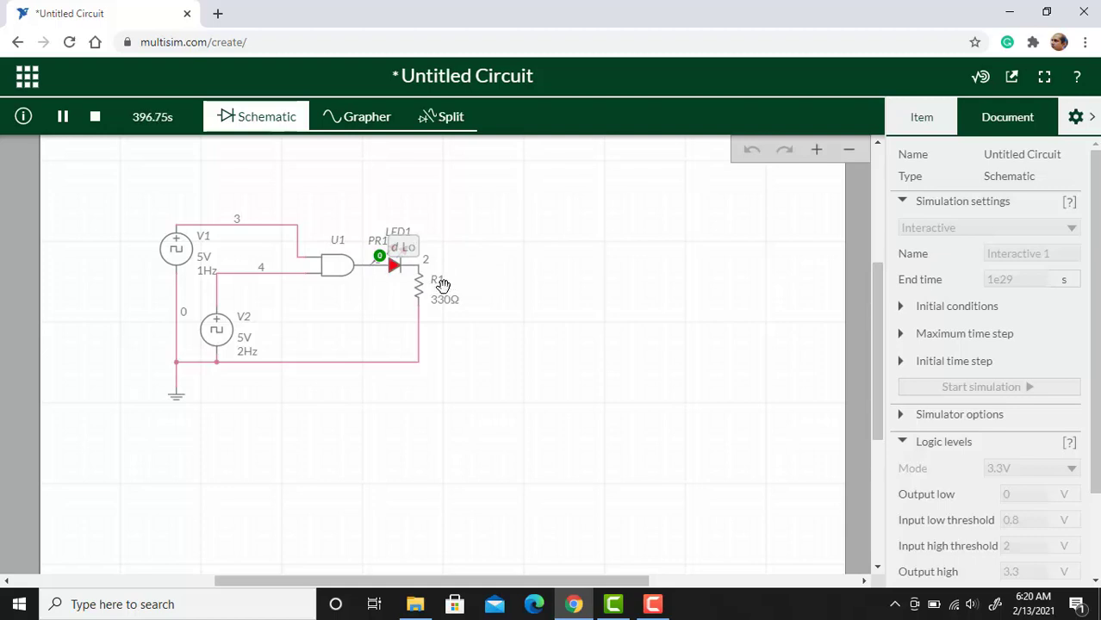
{"action": "left_click", "coordinate": [94, 116]}
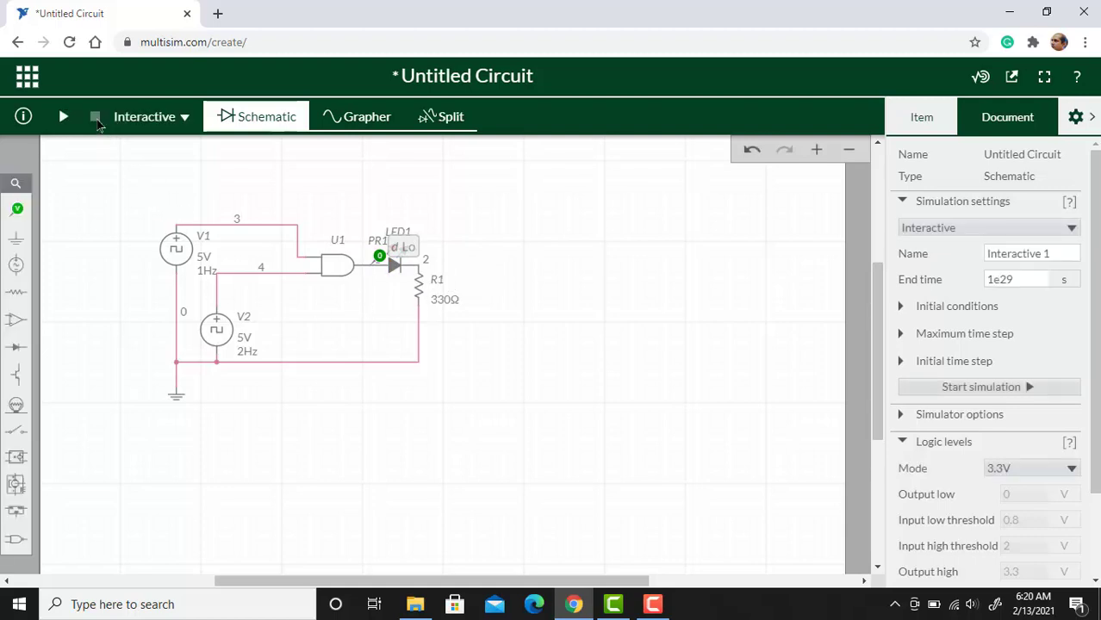
Place digital probes on the two wires feeding the AND gate's inputs from V1 and V2.
{"action": "left_click", "coordinate": [17, 213]}
{"action": "left_click", "coordinate": [362, 238]}
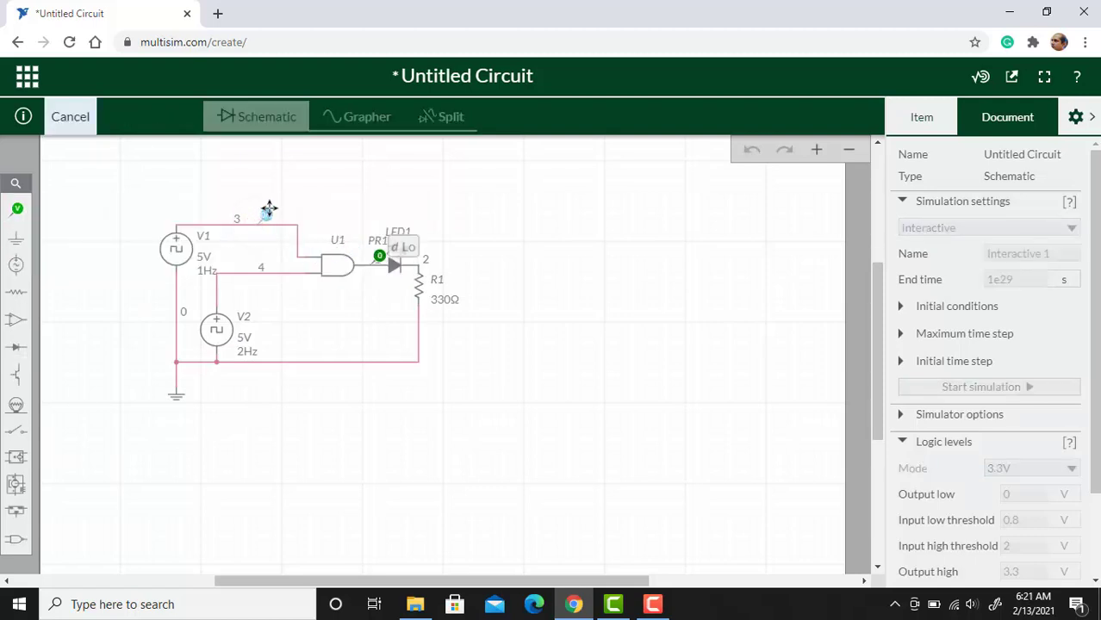
{"action": "left_click", "coordinate": [266, 211]}
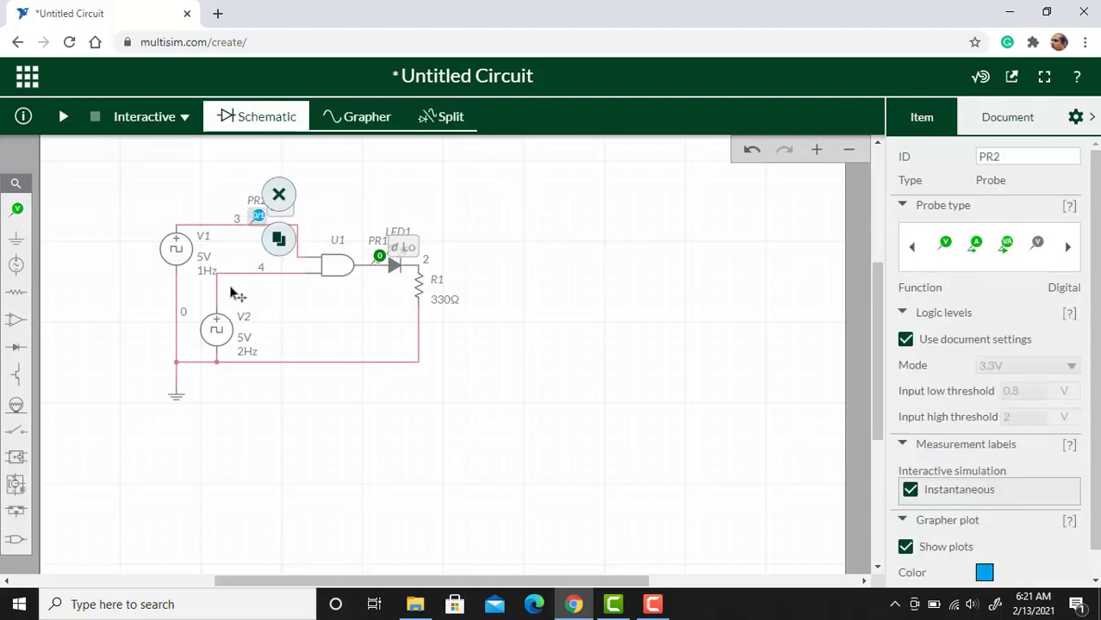
{"action": "left_click", "coordinate": [17, 216]}
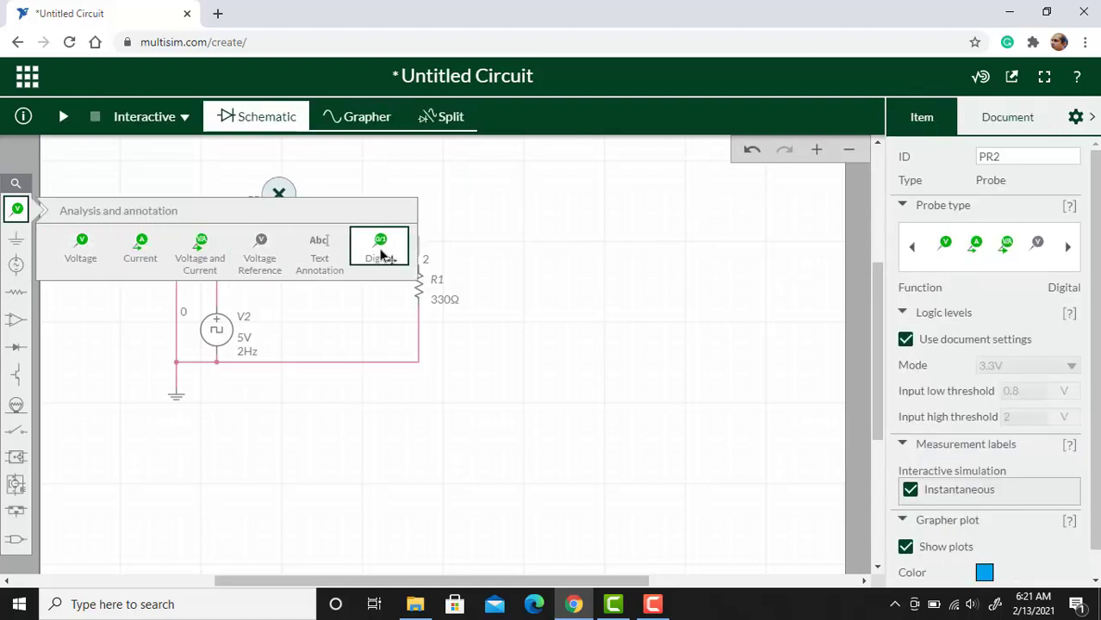
{"action": "left_click", "coordinate": [380, 247]}
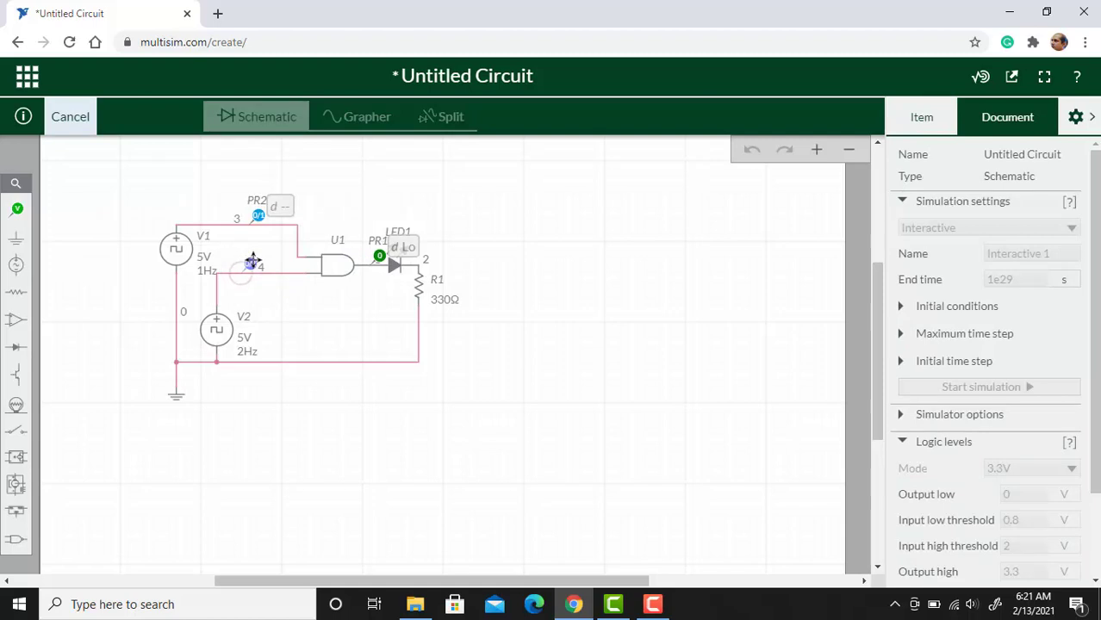
{"action": "left_click", "coordinate": [253, 262]}
{"action": "left_click", "coordinate": [588, 290]}
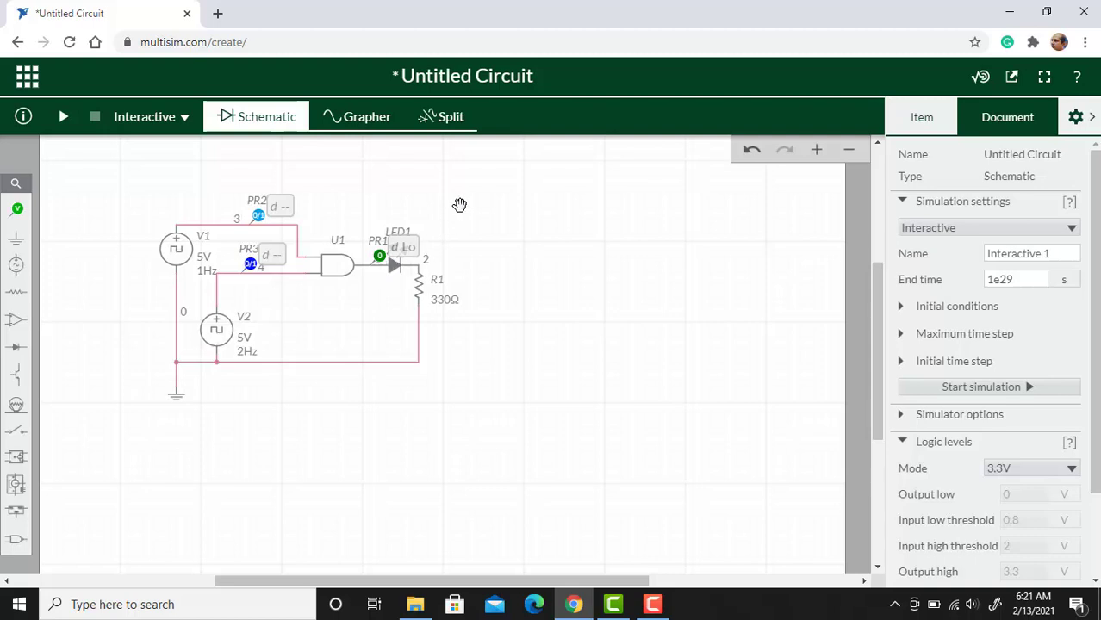
Run the simulation and examine the three digital waveforms in the Grapher and alongside the schematic in Split view.
{"action": "left_click", "coordinate": [366, 119]}
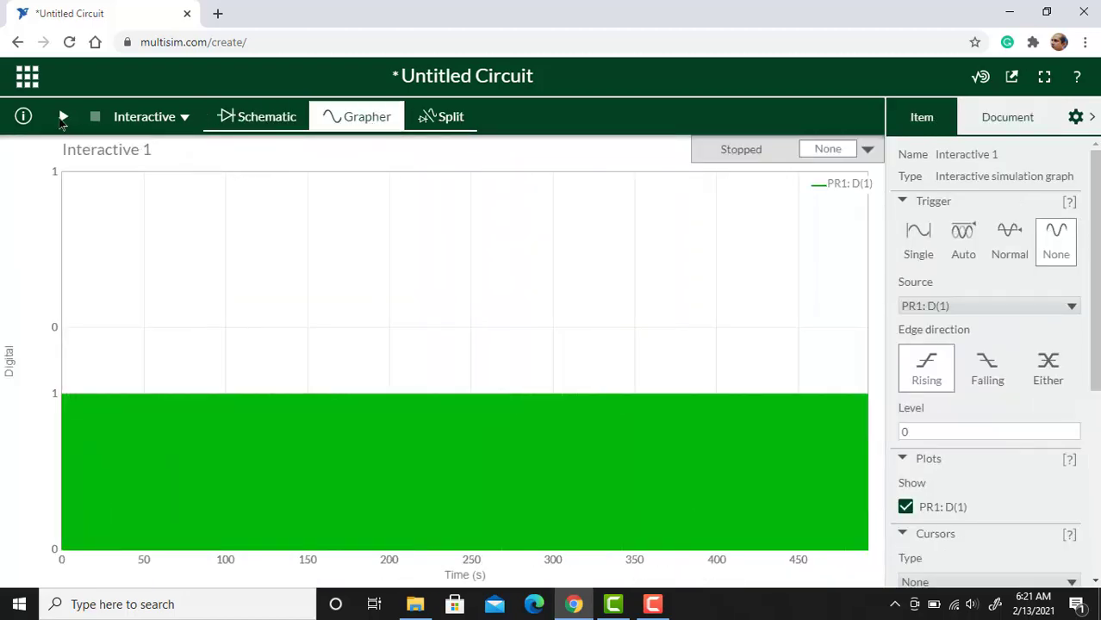
{"action": "left_click", "coordinate": [62, 117]}
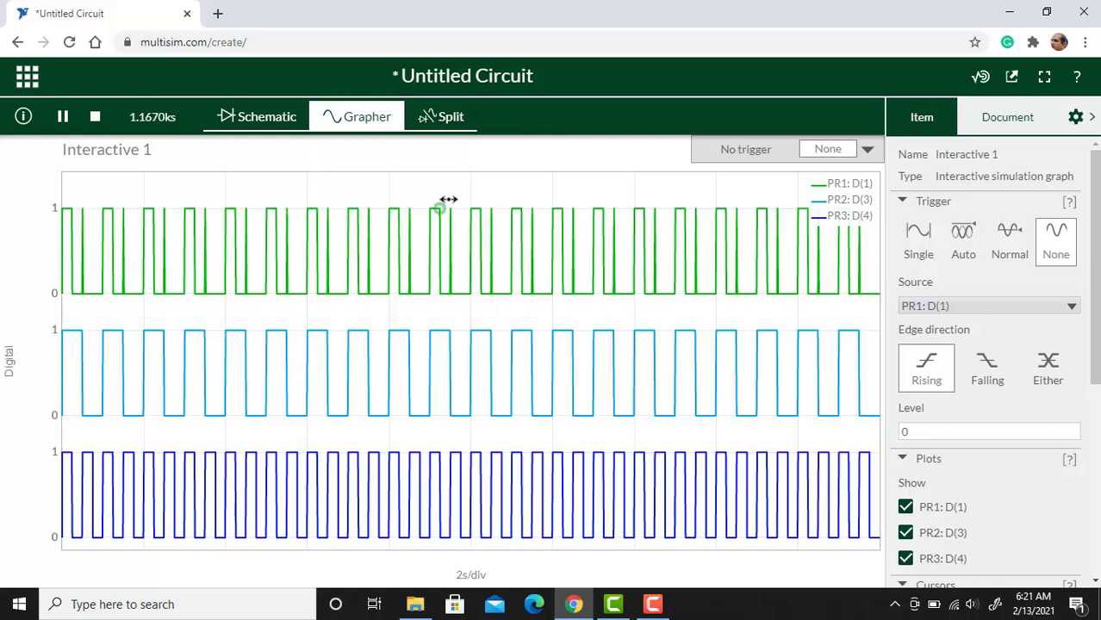
{"action": "left_click", "coordinate": [456, 119]}
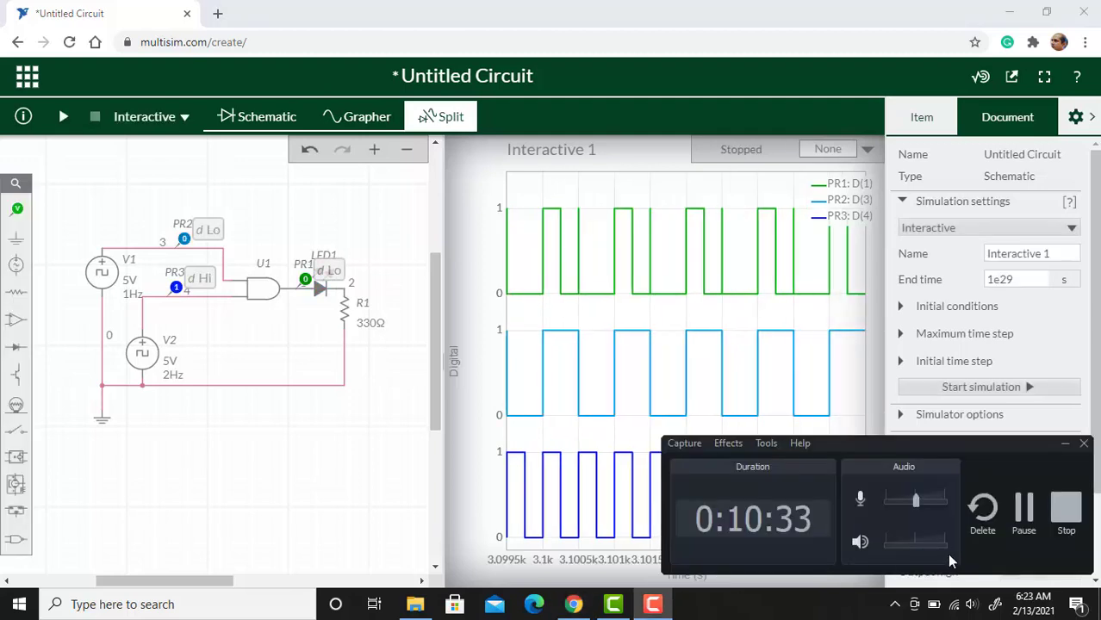
{"action": "left_click", "coordinate": [1023, 514]}
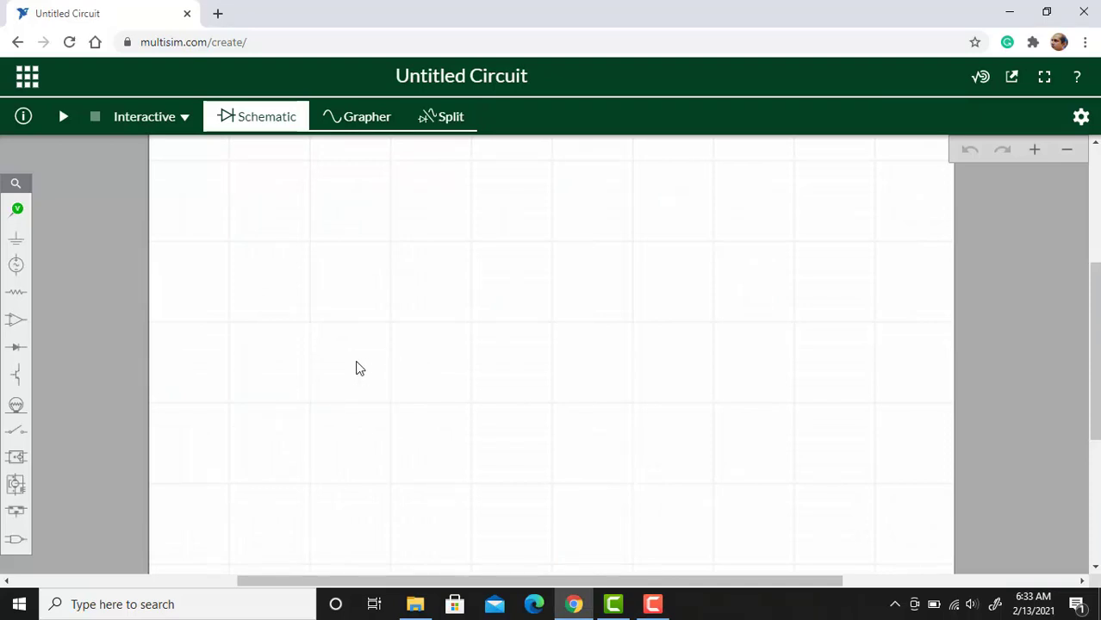
Place a DC voltage source and a horizontal resistor to its upper right on the empty schematic.
{"action": "left_click", "coordinate": [15, 263]}
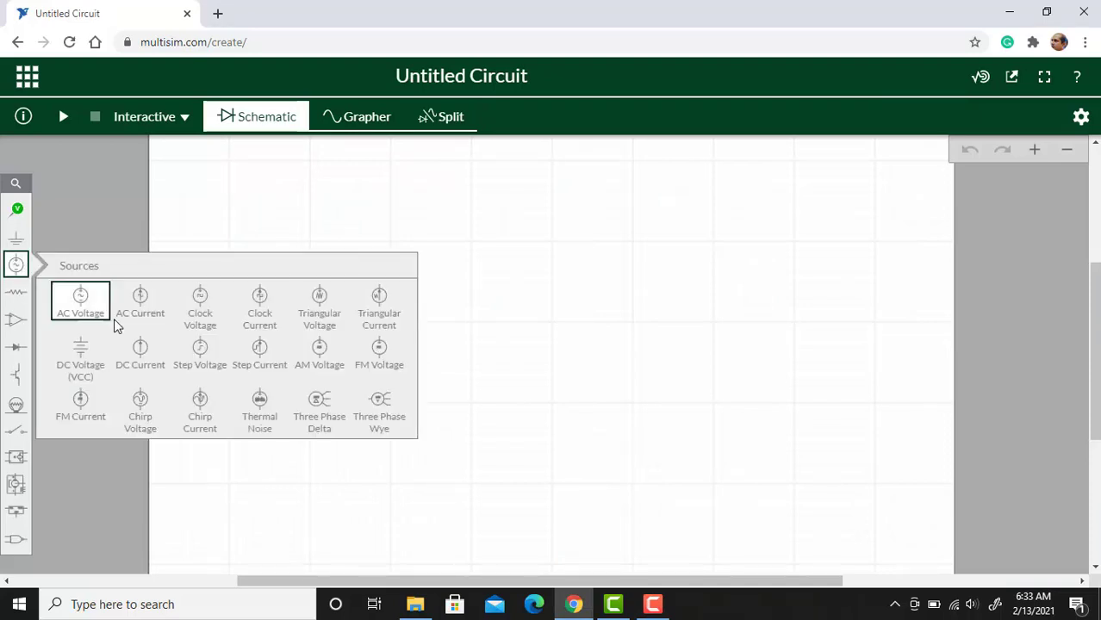
{"action": "left_click", "coordinate": [82, 310]}
{"action": "left_click", "coordinate": [317, 320]}
{"action": "left_click", "coordinate": [16, 294]}
{"action": "left_click", "coordinate": [81, 322]}
{"action": "left_click", "coordinate": [437, 290]}
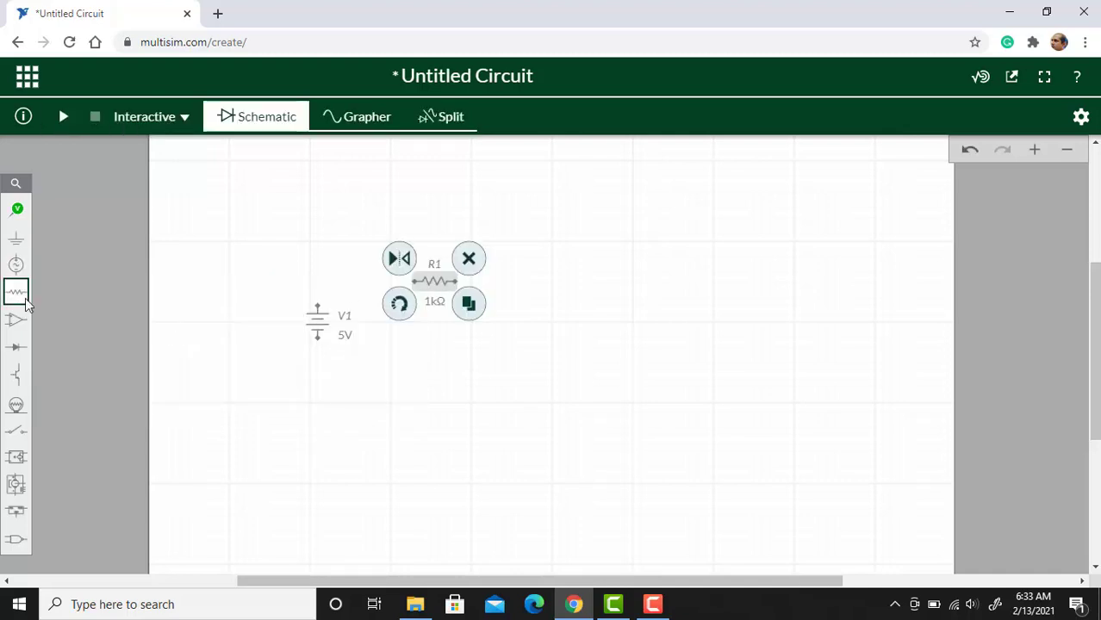
Place a capacitor vertically to the right of resistor R1 and lower it level with source V1.
{"action": "left_click", "coordinate": [16, 295]}
{"action": "left_click", "coordinate": [141, 322]}
{"action": "left_click", "coordinate": [538, 288]}
{"action": "left_click", "coordinate": [507, 312]}
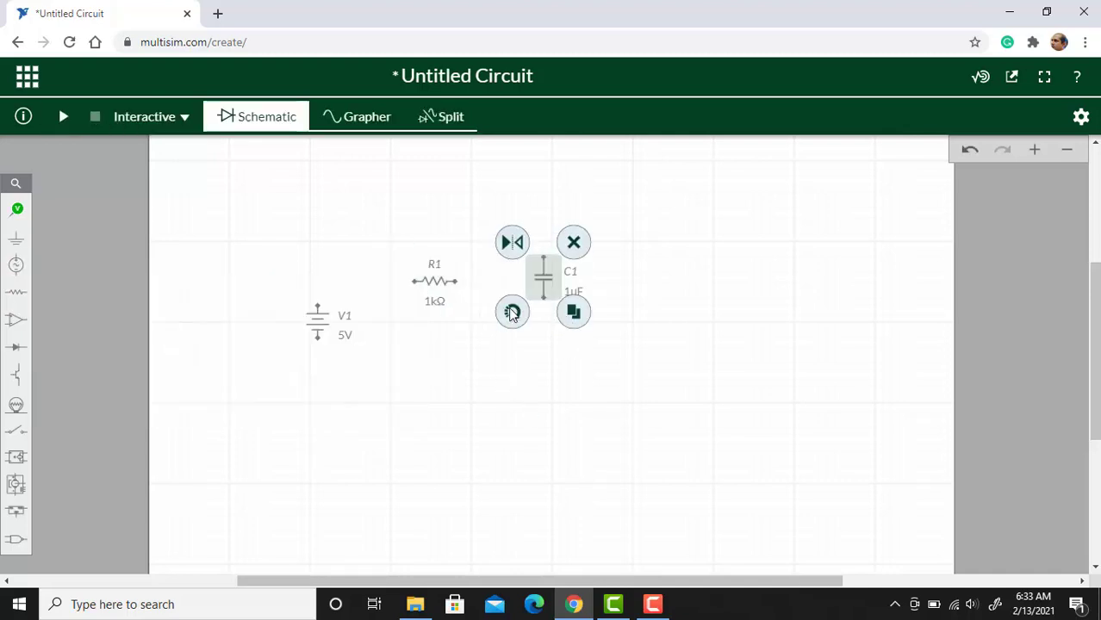
{"action": "left_click_drag", "start_coordinate": [545, 285], "coordinate": [544, 321]}
Wire V1, R1 and C1 into a closed series loop.
{"action": "left_click", "coordinate": [318, 307]}
{"action": "left_click", "coordinate": [414, 281]}
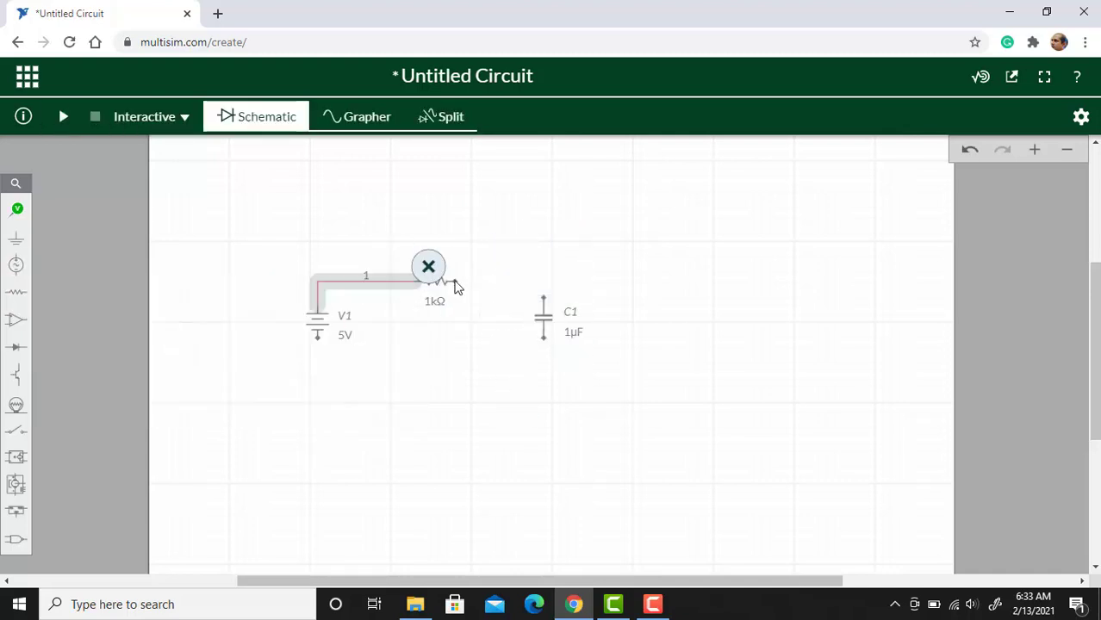
{"action": "left_click", "coordinate": [457, 281]}
{"action": "left_click", "coordinate": [542, 297]}
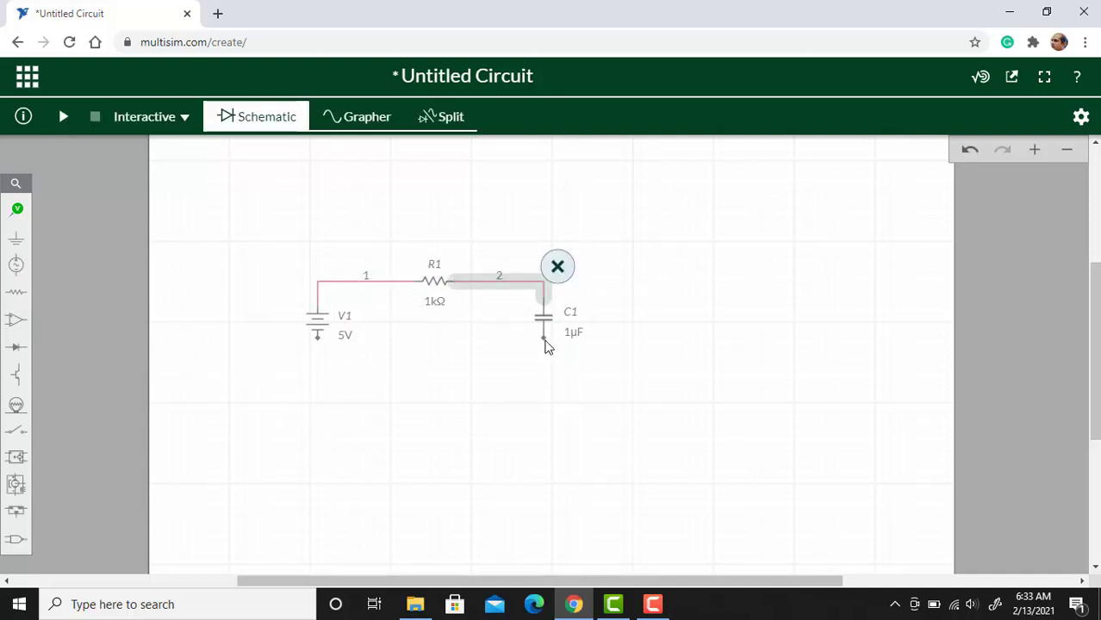
{"action": "left_click", "coordinate": [544, 340]}
{"action": "left_click", "coordinate": [318, 361]}
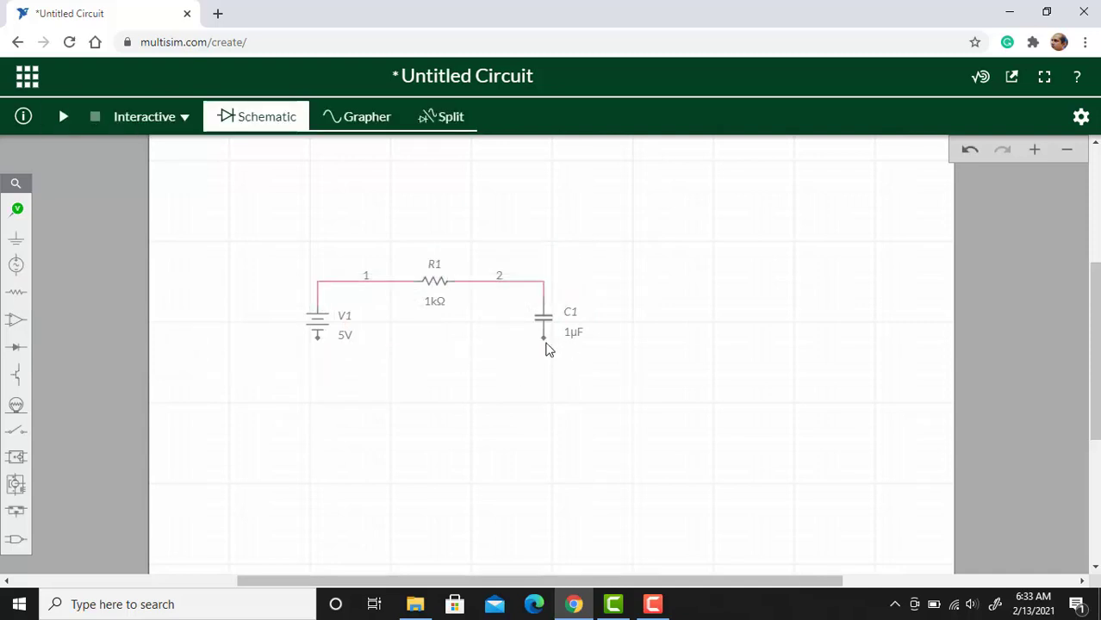
{"action": "left_click", "coordinate": [544, 340]}
{"action": "left_click", "coordinate": [319, 339]}
Place a ground below the circuit and wire it to the bottom wire between V1 and C1.
{"action": "left_click", "coordinate": [16, 240]}
{"action": "left_click", "coordinate": [60, 268]}
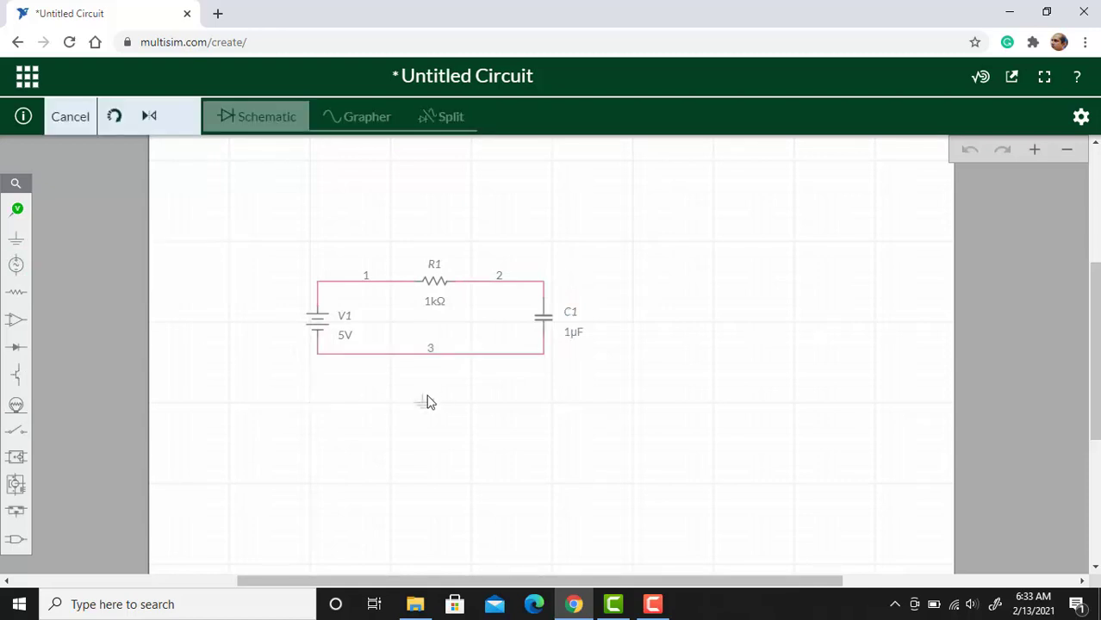
{"action": "left_click", "coordinate": [437, 396]}
{"action": "left_click", "coordinate": [438, 385]}
{"action": "left_click", "coordinate": [439, 354]}
Place a voltage and current probe on the wire between R1 and C1.
{"action": "left_click", "coordinate": [16, 210]}
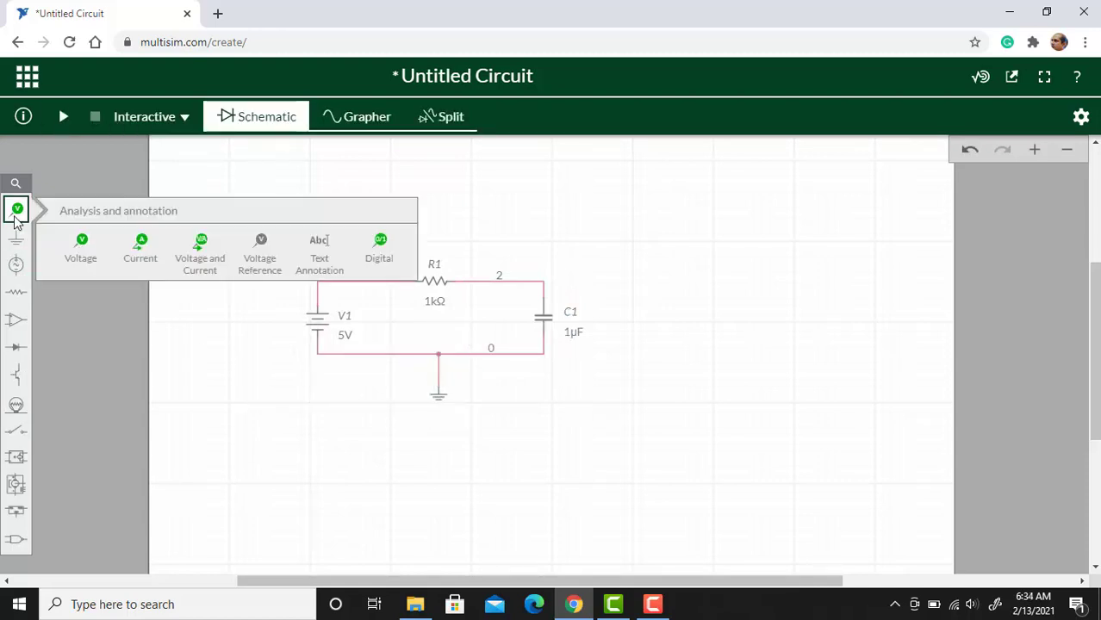
{"action": "left_click", "coordinate": [205, 264]}
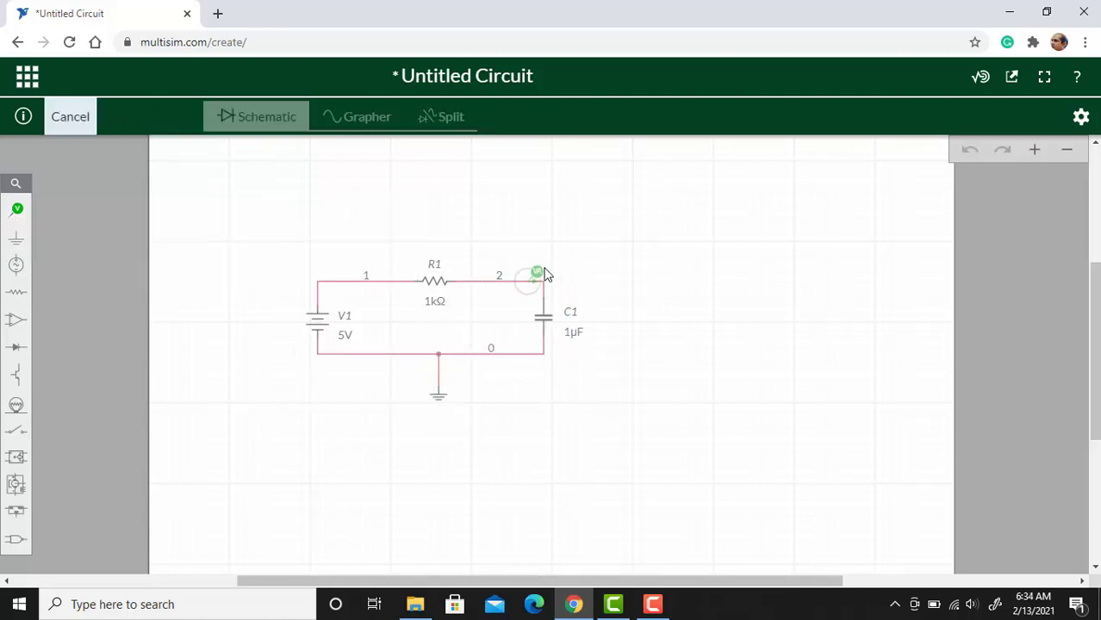
{"action": "left_click", "coordinate": [538, 272]}
{"action": "left_click", "coordinate": [439, 303]}
{"action": "left_click", "coordinate": [599, 379]}
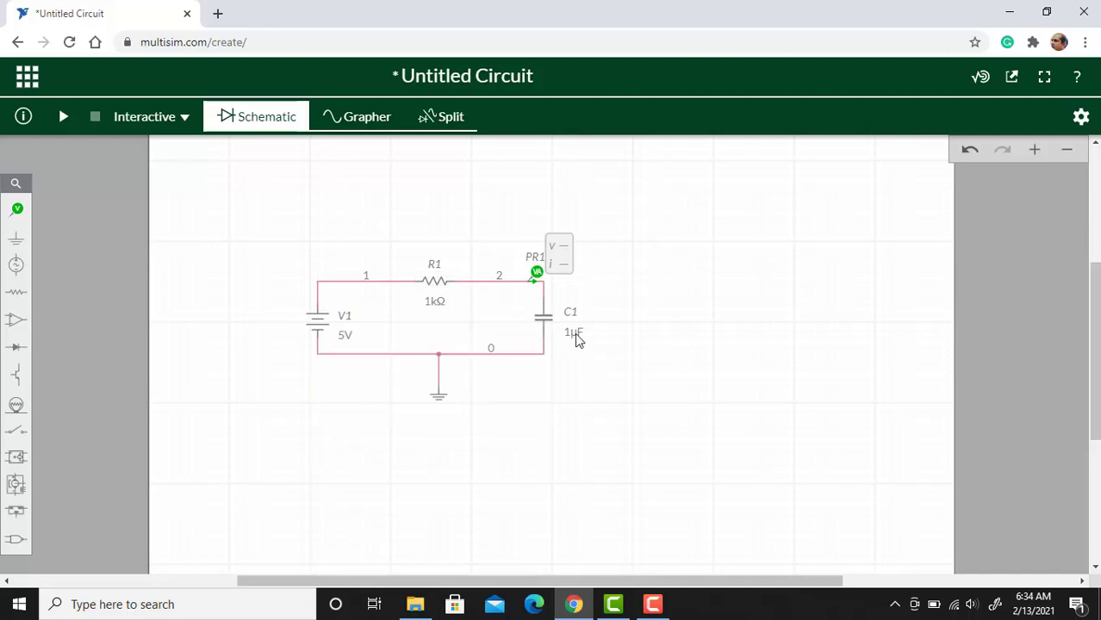
Set capacitor C1's value to 10 µF.
{"action": "left_click", "coordinate": [573, 333]}
{"action": "left_click_drag", "start_coordinate": [485, 418], "coordinate": [661, 402]}
{"action": "left_click", "coordinate": [697, 315]}
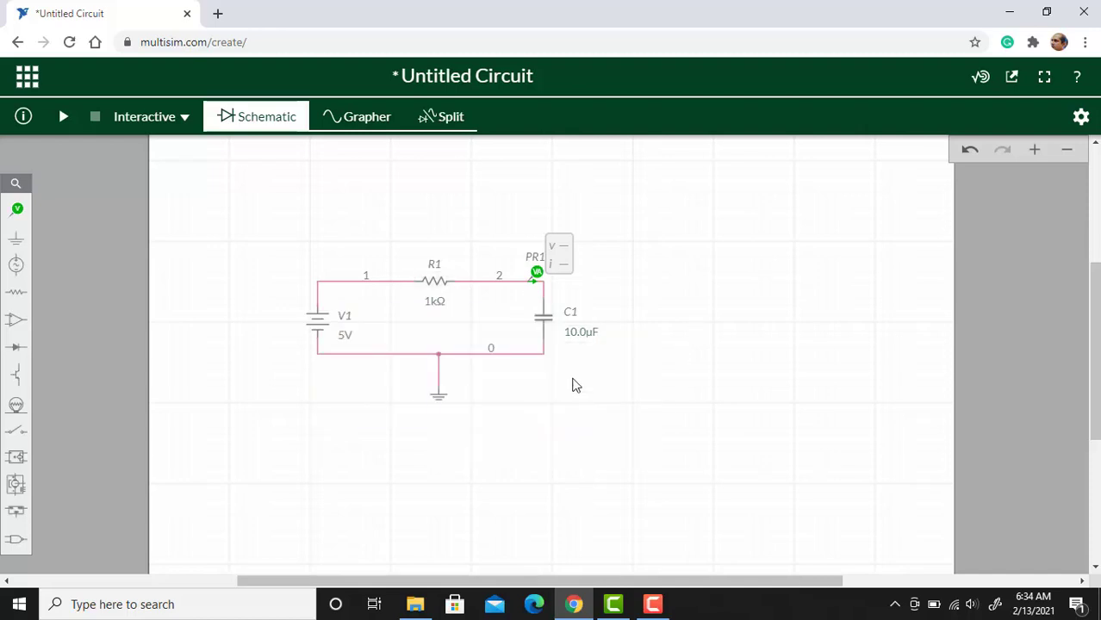
Set capacitor C1's capacitance to 100 µF.
{"action": "double_click", "coordinate": [549, 327]}
{"action": "left_click", "coordinate": [484, 361]}
{"action": "left_click", "coordinate": [474, 333]}
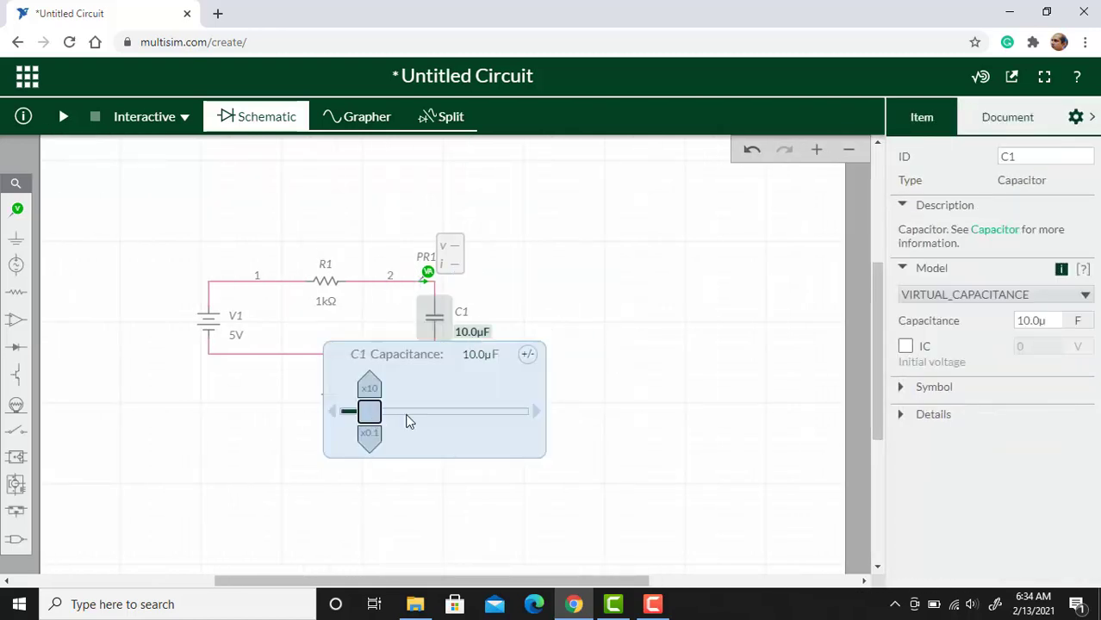
{"action": "left_click_drag", "start_coordinate": [371, 410], "coordinate": [517, 410]}
{"action": "left_click", "coordinate": [640, 277]}
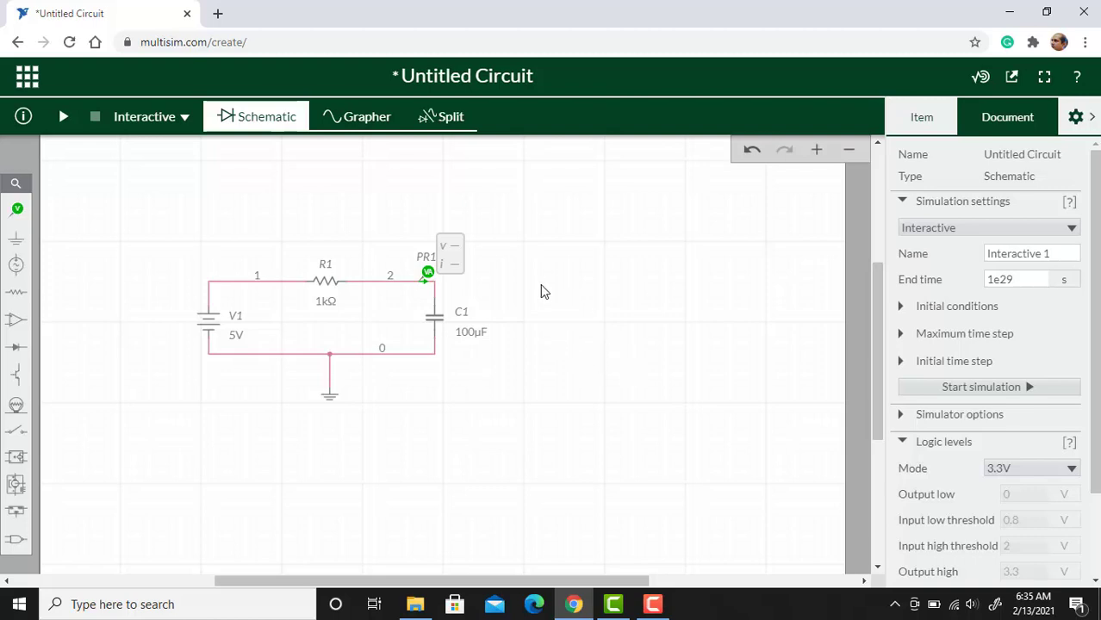
{"action": "left_click", "coordinate": [427, 272]}
{"action": "left_click", "coordinate": [535, 448]}
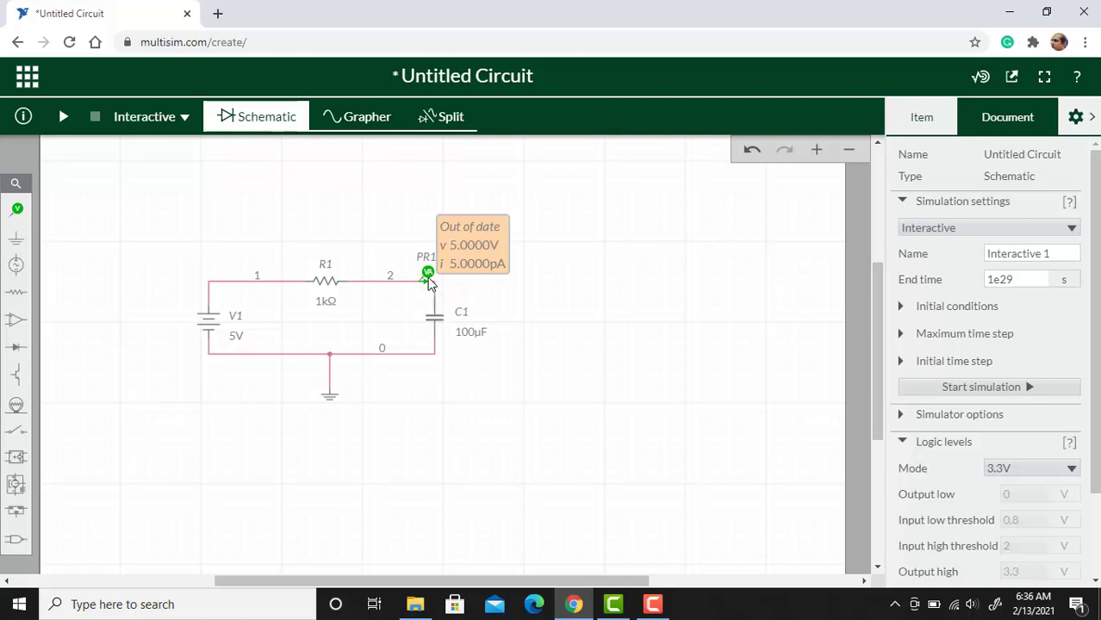
{"action": "left_click", "coordinate": [17, 209]}
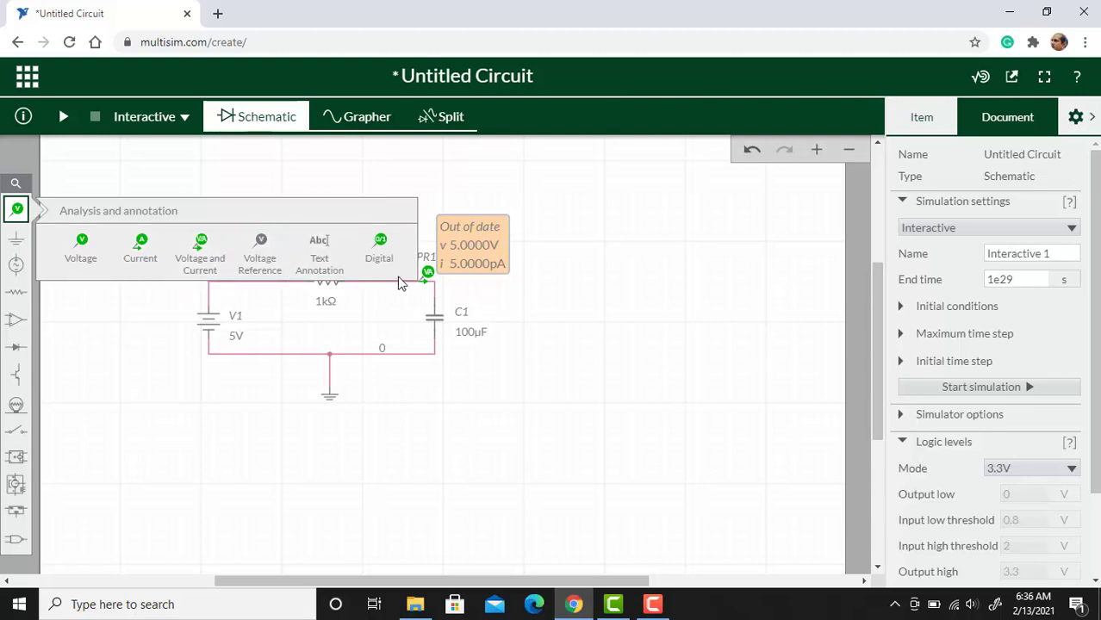
{"action": "left_click", "coordinate": [603, 353]}
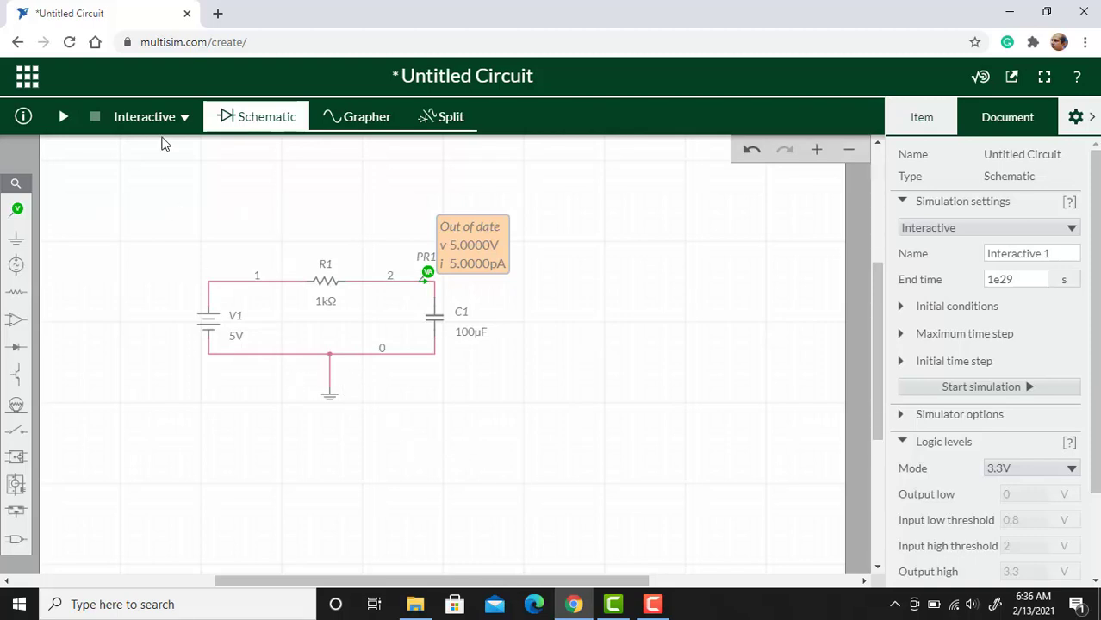
Switch the simulation type to Transient and set its end time to 1 s.
{"action": "left_click", "coordinate": [184, 118]}
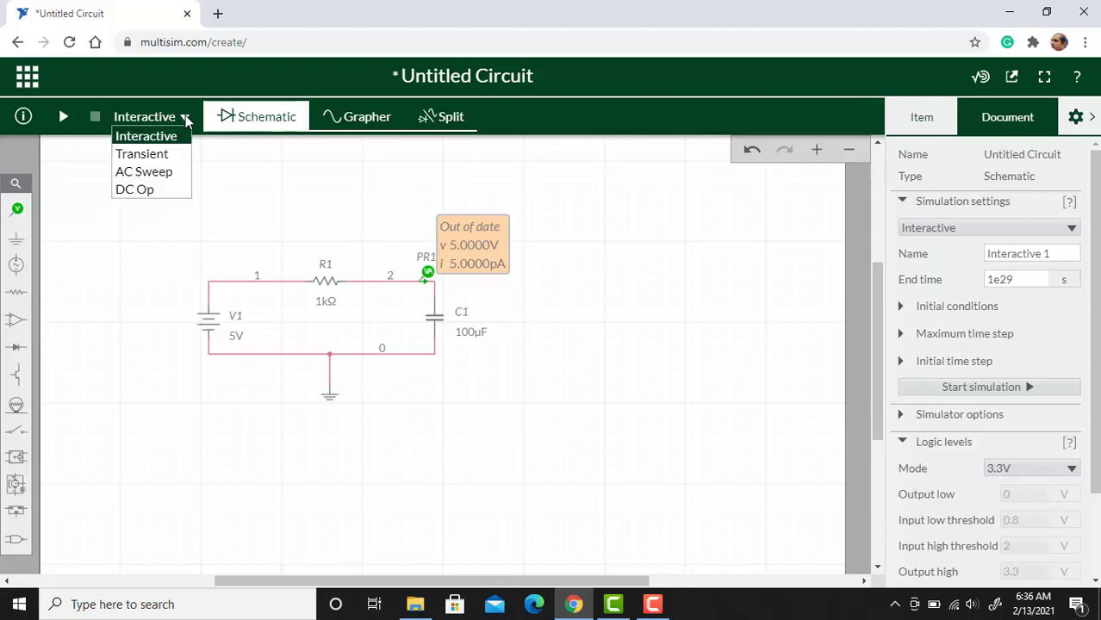
{"action": "left_click", "coordinate": [159, 155]}
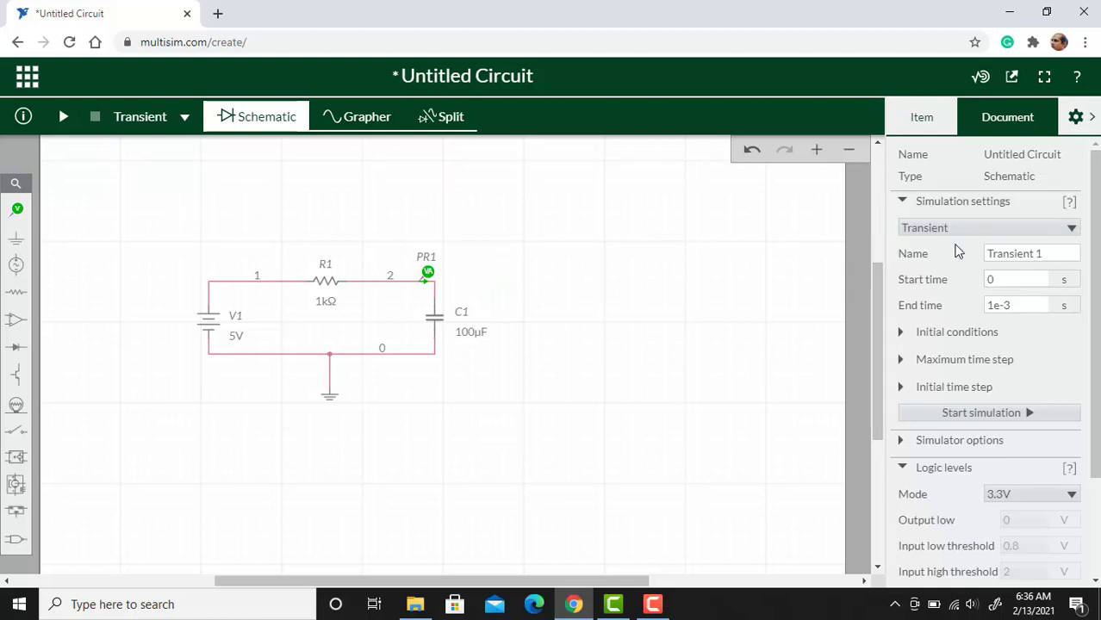
{"action": "left_click", "coordinate": [993, 286]}
{"action": "left_click_drag", "start_coordinate": [1017, 308], "coordinate": [961, 310]}
Set the transient simulation's initial conditions to User defined and show the simulator options and initial time step settings.
{"action": "left_click", "coordinate": [903, 333]}
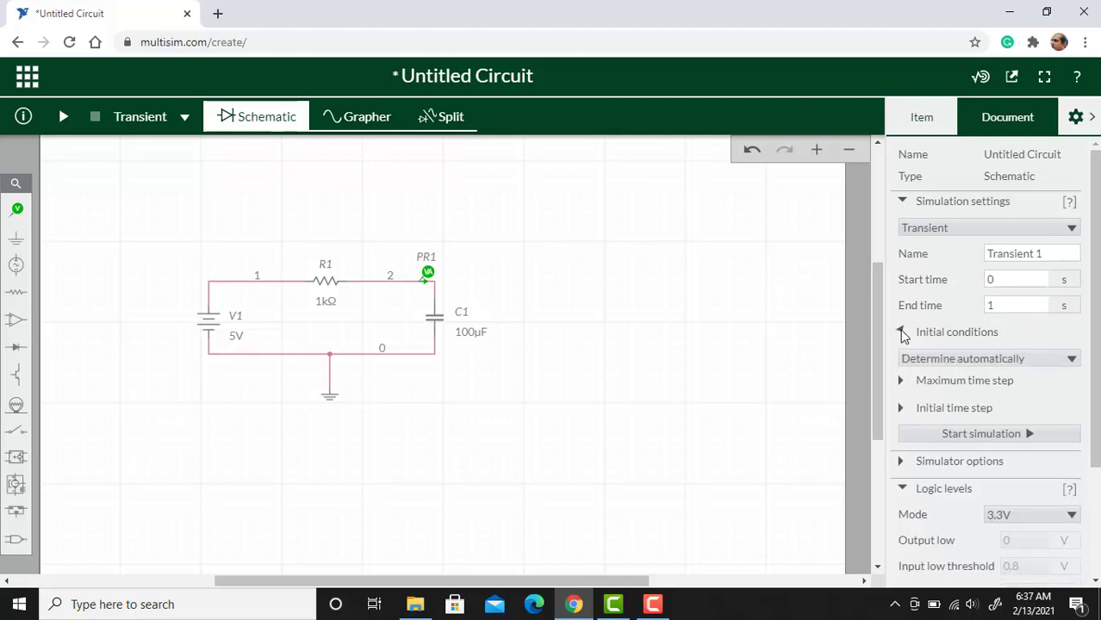
{"action": "left_click", "coordinate": [930, 359]}
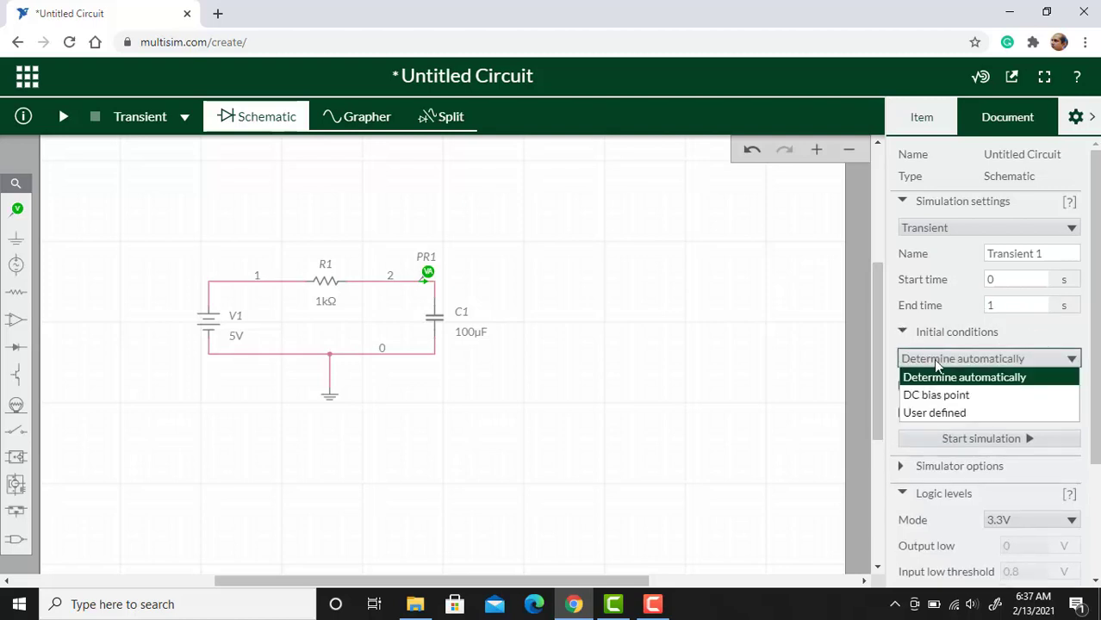
{"action": "left_click", "coordinate": [937, 414]}
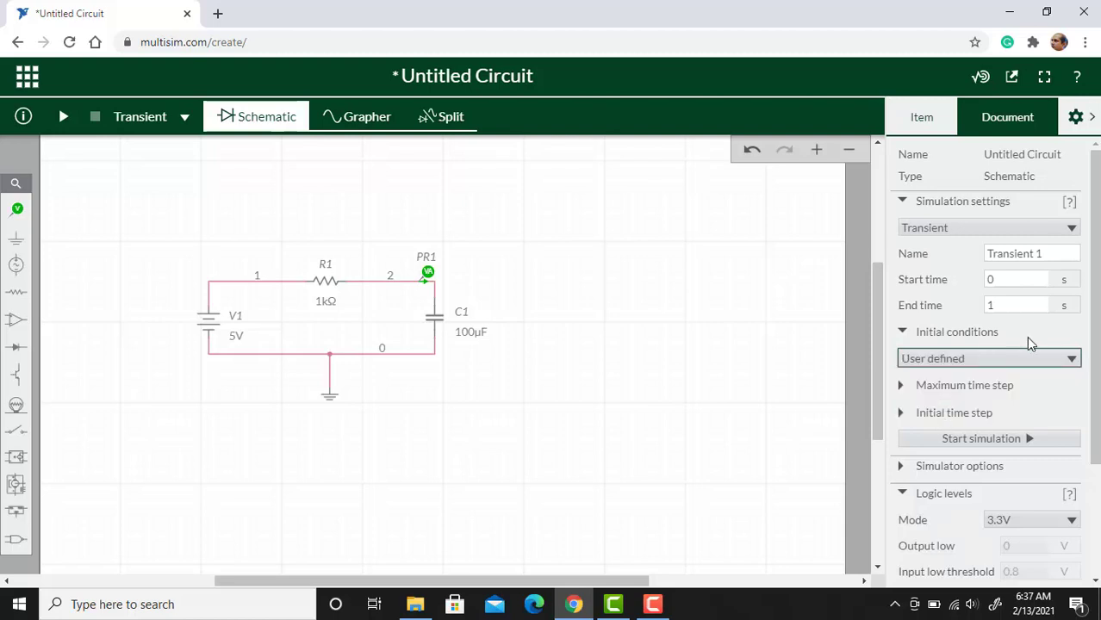
{"action": "scroll", "coordinate": [1028, 342], "scroll_direction": "down", "scroll_amount": 2}
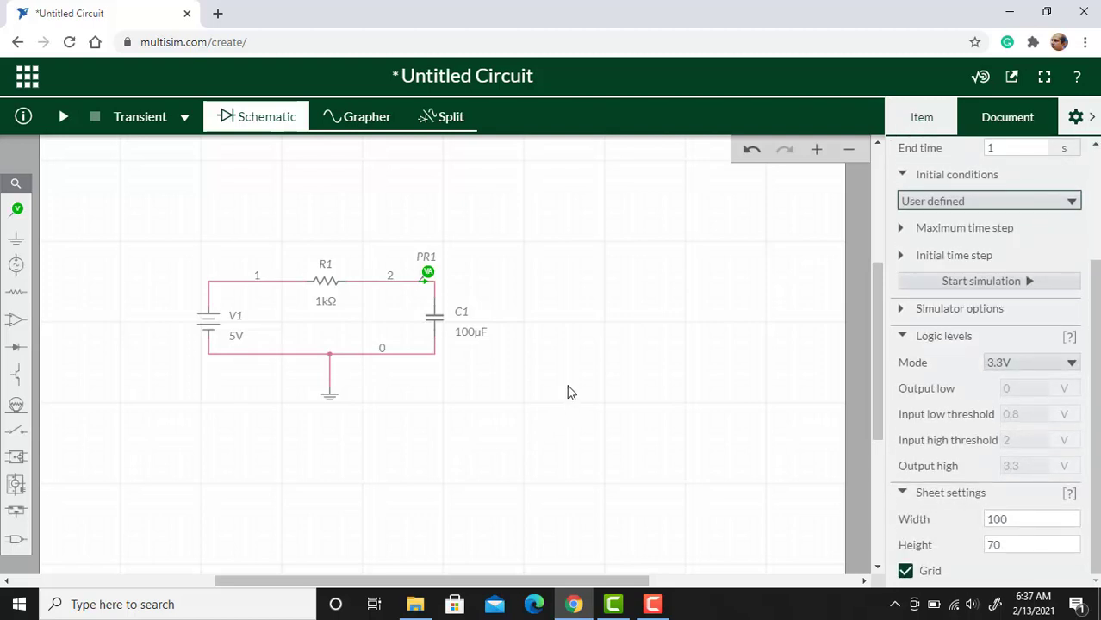
{"action": "left_click", "coordinate": [903, 316]}
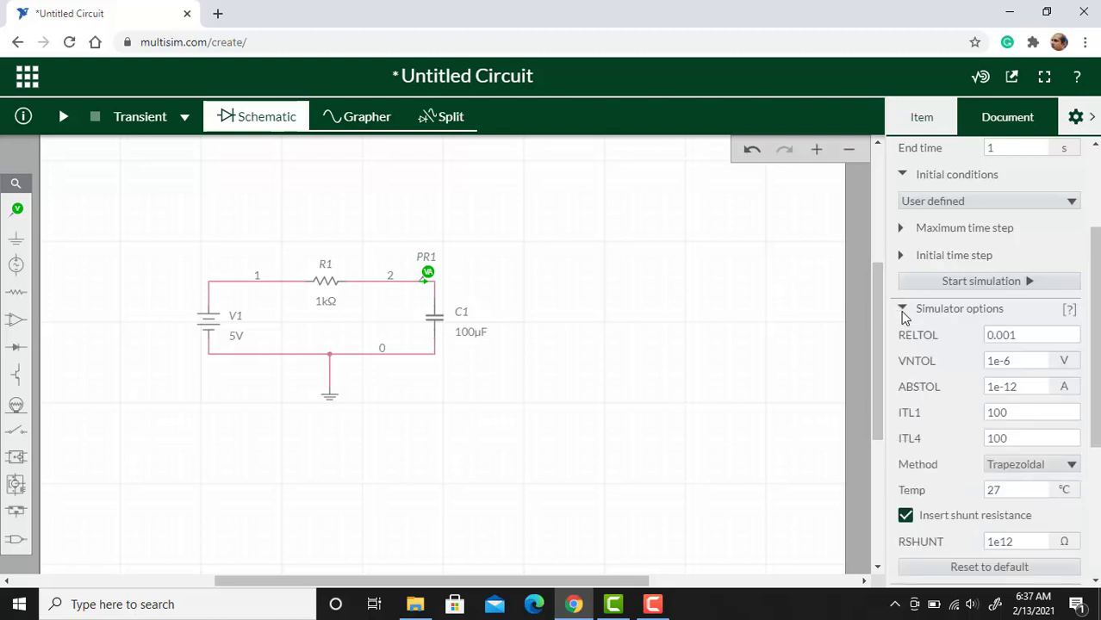
{"action": "left_click", "coordinate": [900, 251]}
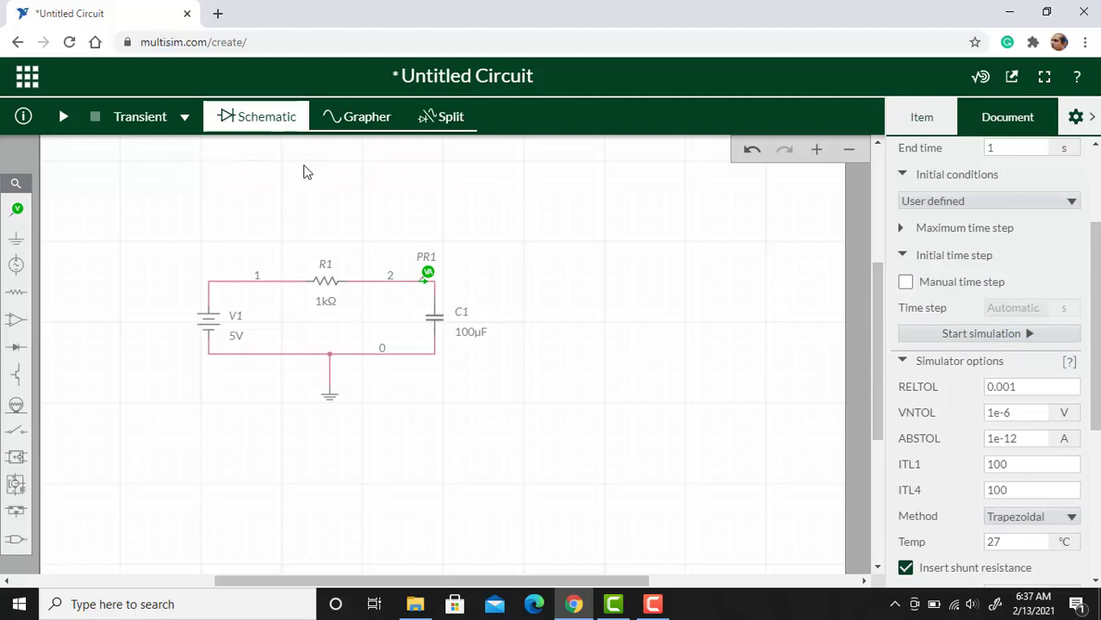
Run the transient simulation and view the capacitor's voltage and current curves, both beside the schematic and full size.
{"action": "left_click", "coordinate": [361, 121]}
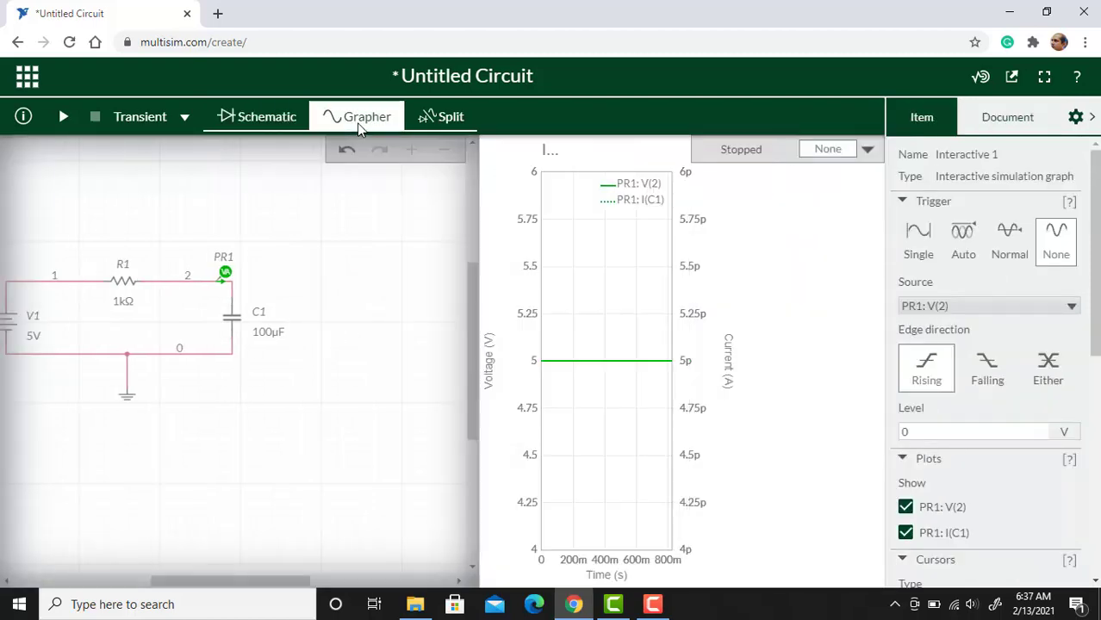
{"action": "left_click", "coordinate": [64, 118]}
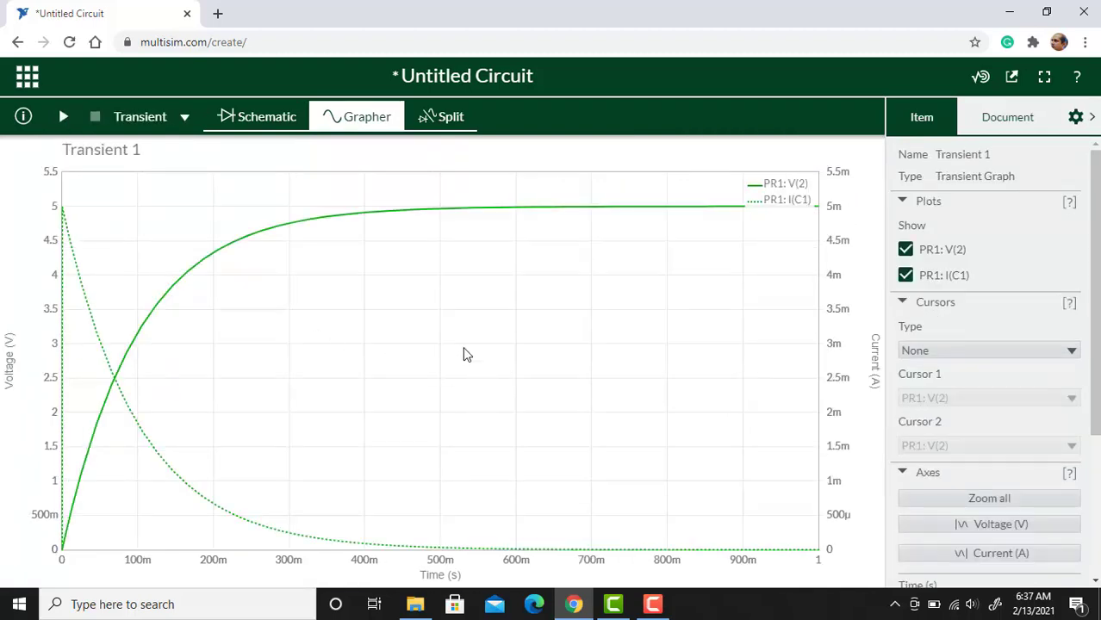
{"action": "left_click", "coordinate": [445, 119]}
{"action": "left_click_drag", "start_coordinate": [148, 327], "coordinate": [268, 338]}
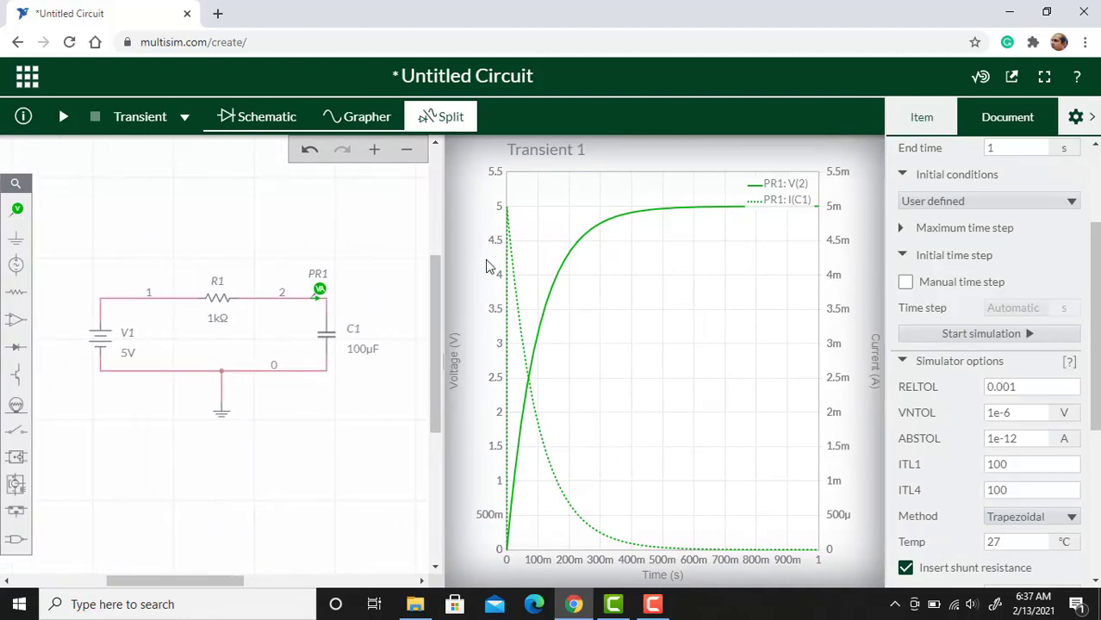
{"action": "left_click", "coordinate": [368, 117]}
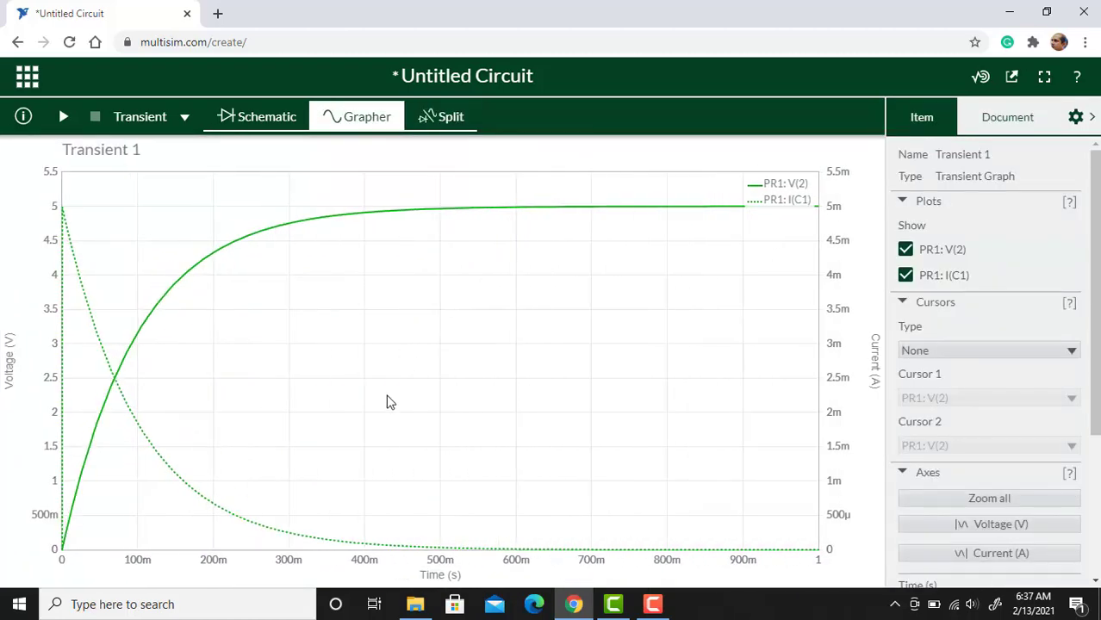
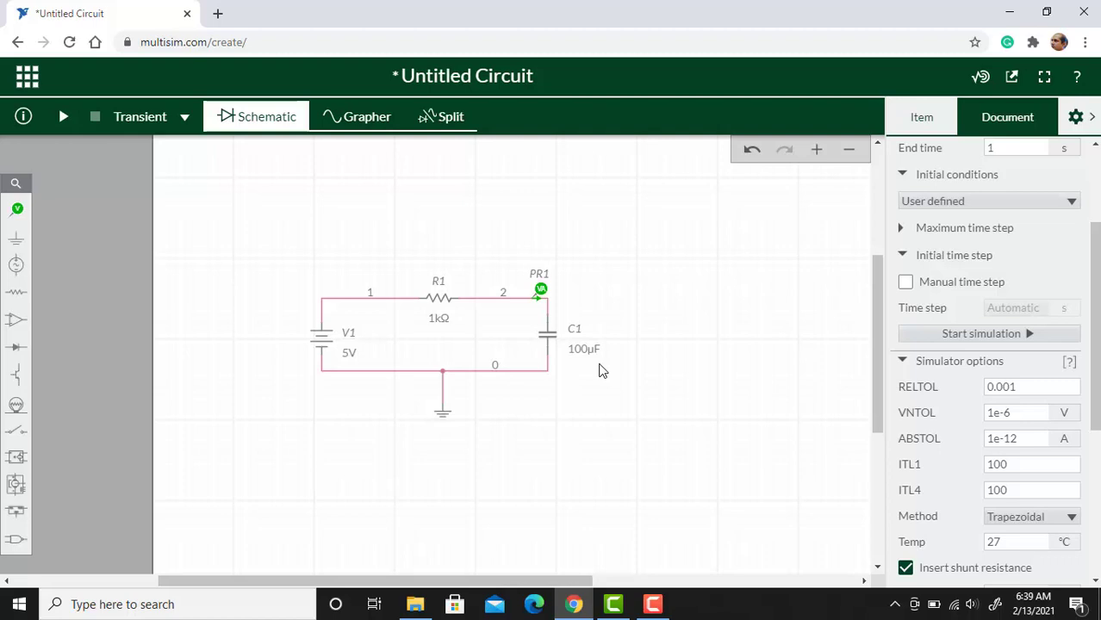
Delete the DC source V1 and place a Clock Voltage source in its position.
{"action": "left_click", "coordinate": [324, 345]}
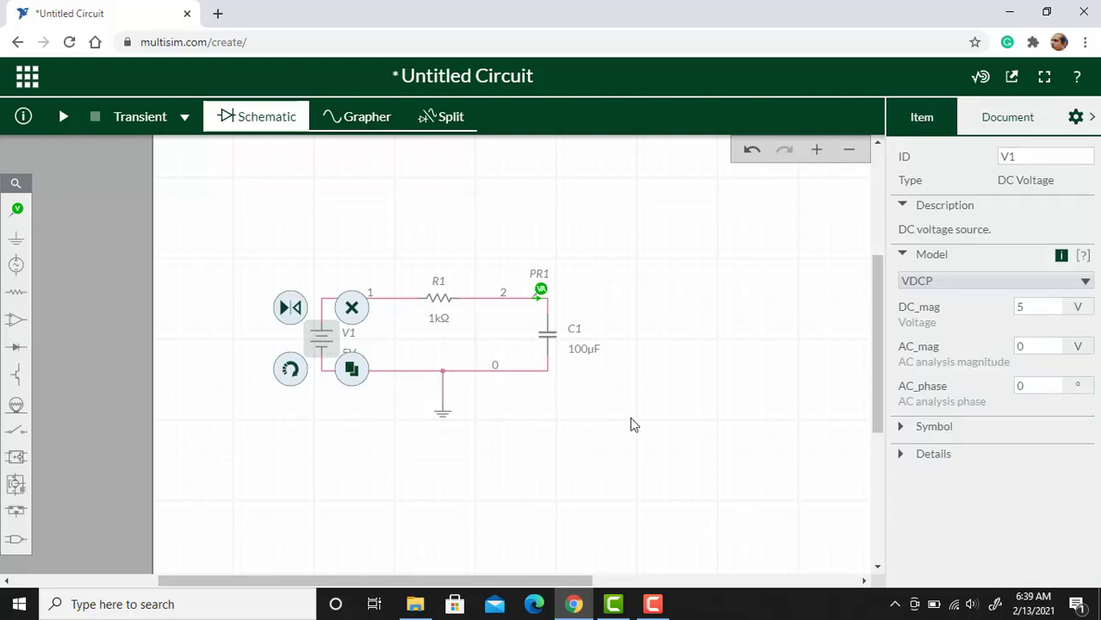
{"action": "key", "text": "Delete"}
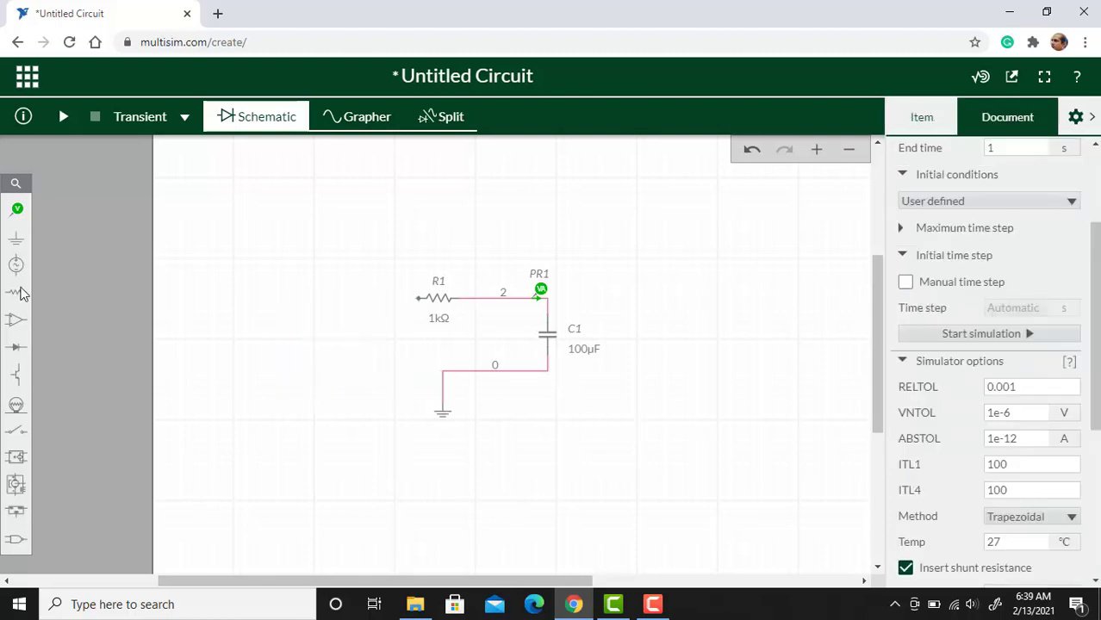
{"action": "left_click", "coordinate": [14, 267]}
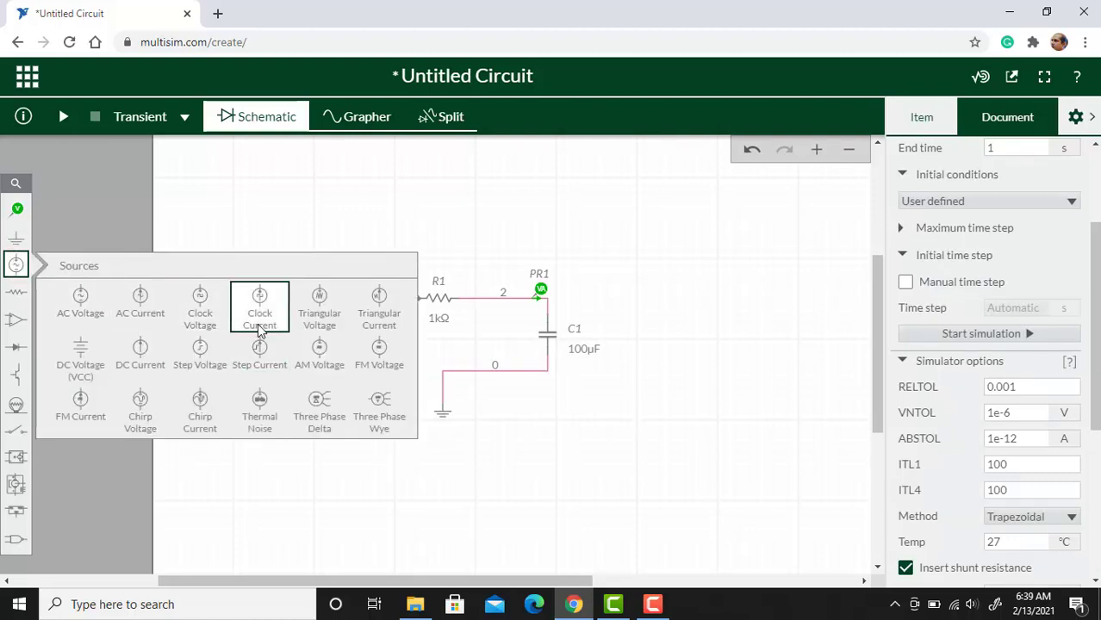
{"action": "left_click", "coordinate": [201, 315]}
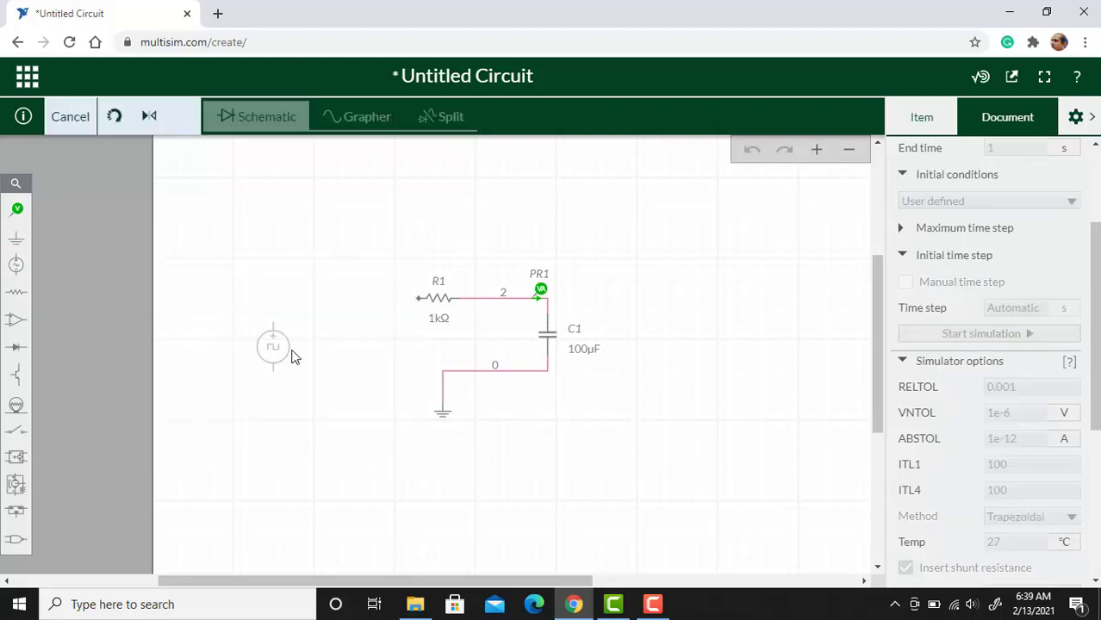
{"action": "left_click", "coordinate": [320, 340]}
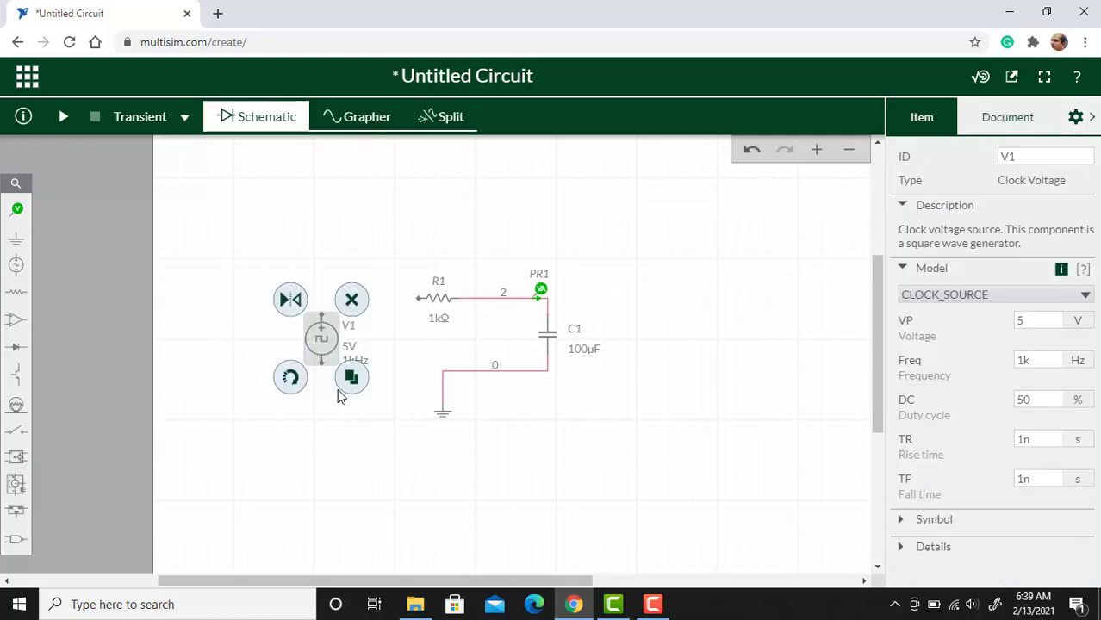
{"action": "left_click", "coordinate": [363, 461]}
Wire the clock source's positive terminal to R1 and its negative terminal to the ground node.
{"action": "double_click", "coordinate": [321, 313]}
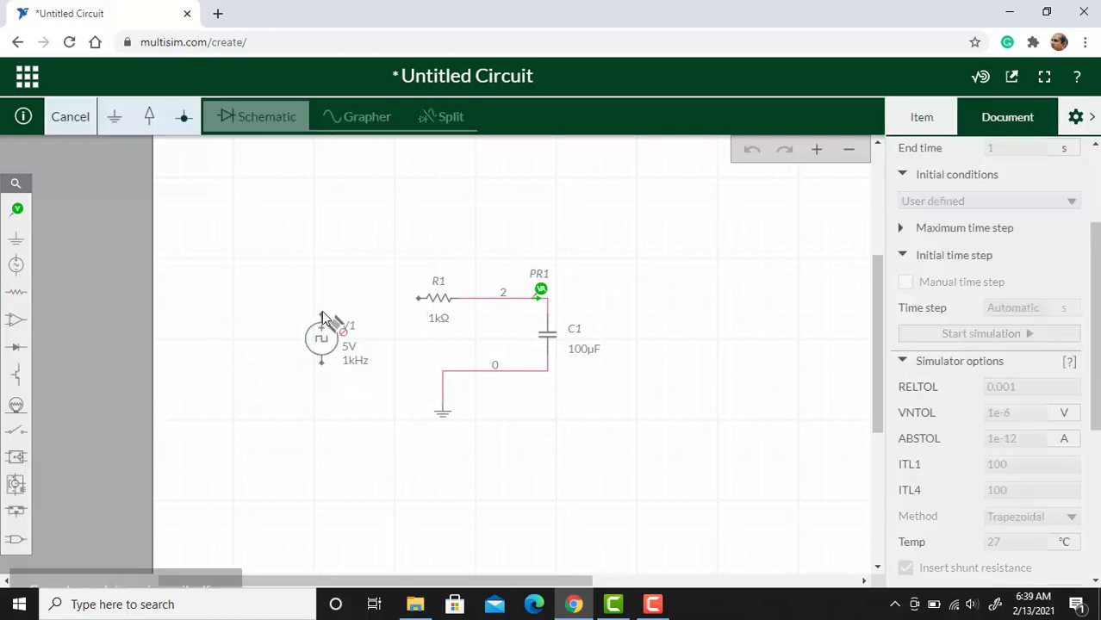
{"action": "left_click", "coordinate": [416, 303]}
{"action": "left_click", "coordinate": [321, 366]}
{"action": "left_click", "coordinate": [442, 372]}
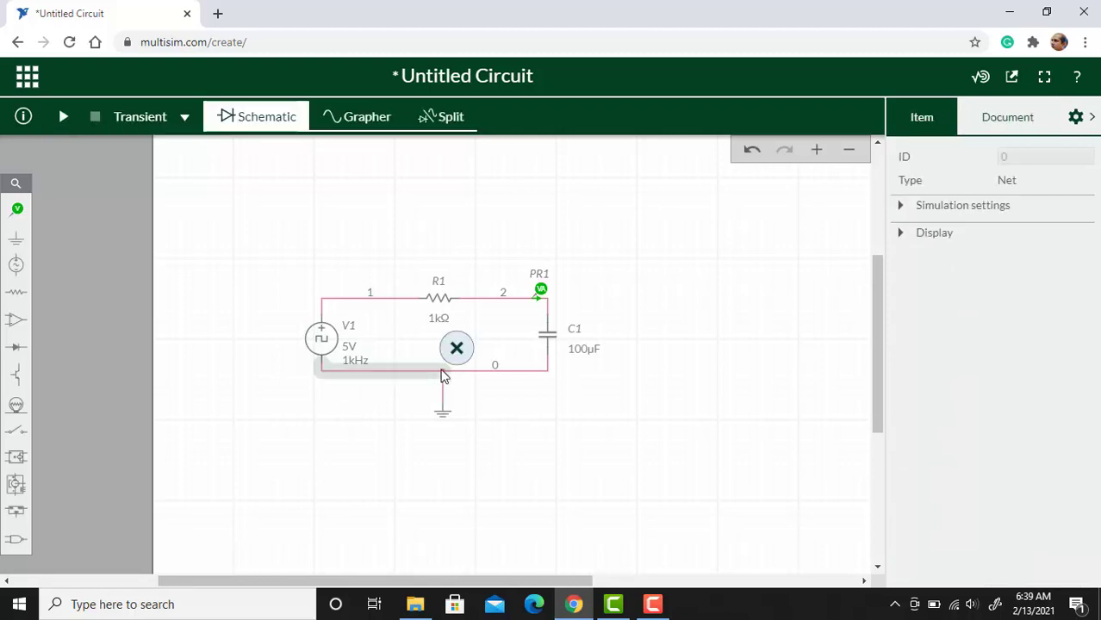
{"action": "left_click", "coordinate": [325, 458]}
Set the clock voltage source's frequency to 1 Hz.
{"action": "left_click", "coordinate": [336, 342]}
{"action": "double_click", "coordinate": [1031, 362]}
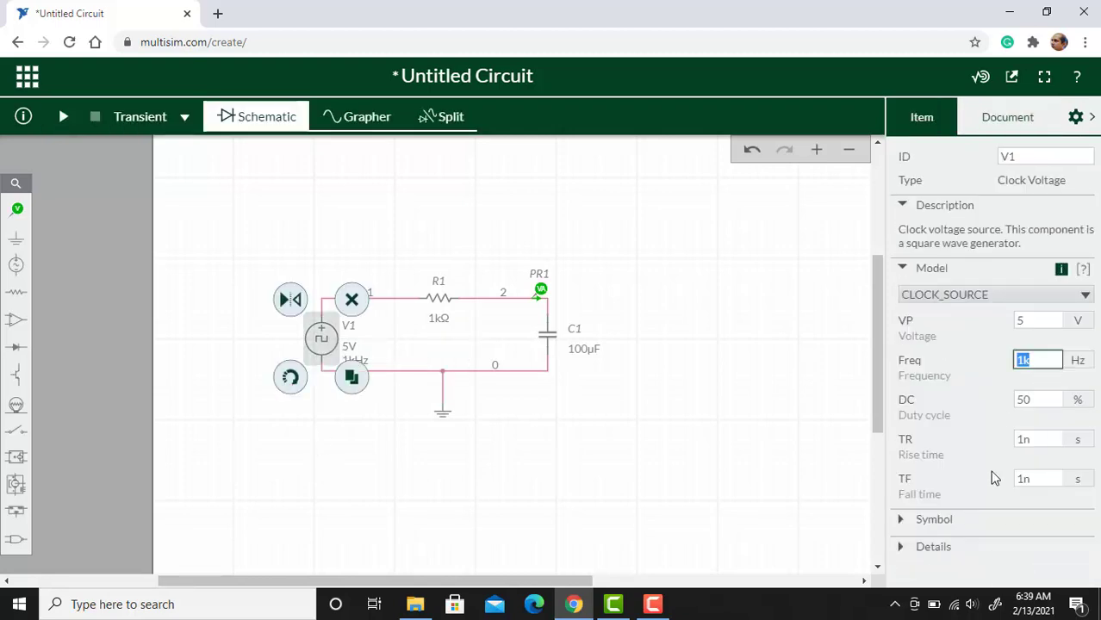
{"action": "type", "text": "1"}
{"action": "left_click", "coordinate": [636, 488]}
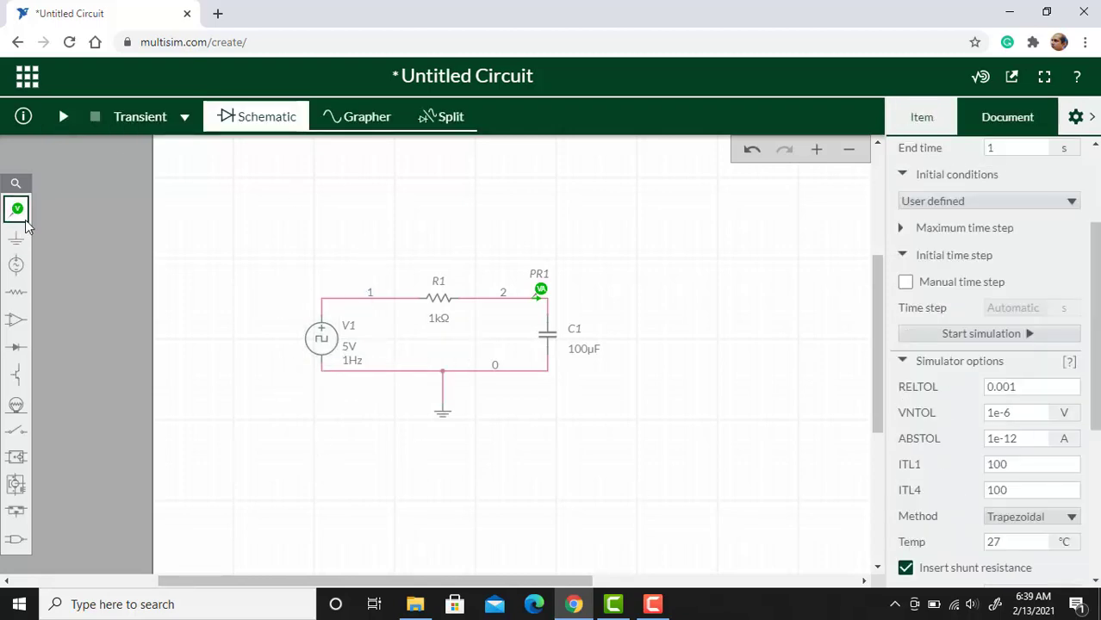
Replace the voltage and current probe with voltage probes on the V1–R1 wire and the R1–C1 wire.
{"action": "left_click", "coordinate": [543, 294]}
{"action": "key", "text": "Delete"}
{"action": "left_click", "coordinate": [17, 213]}
{"action": "left_click", "coordinate": [58, 233]}
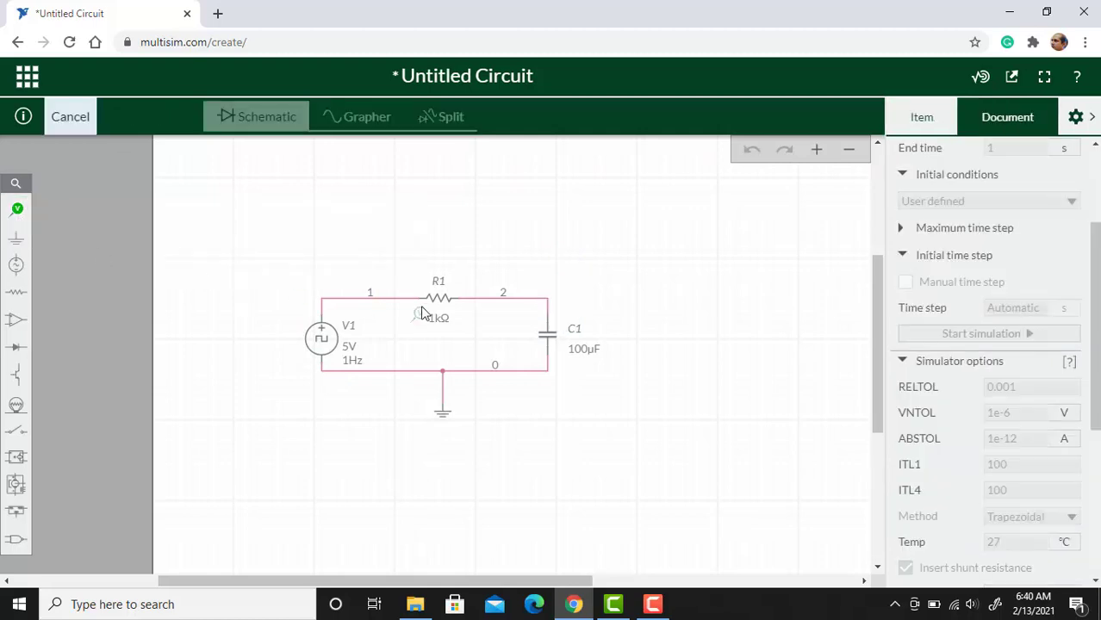
{"action": "left_click", "coordinate": [343, 294]}
{"action": "left_click", "coordinate": [18, 209]}
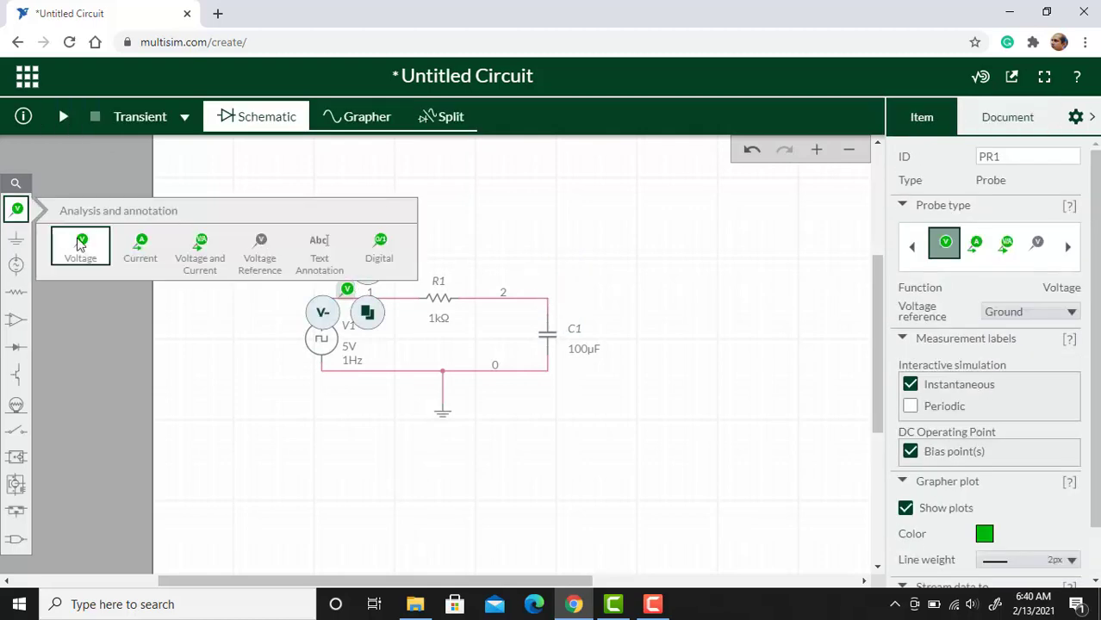
{"action": "left_click", "coordinate": [80, 246]}
{"action": "left_click", "coordinate": [543, 288]}
{"action": "left_click", "coordinate": [618, 465]}
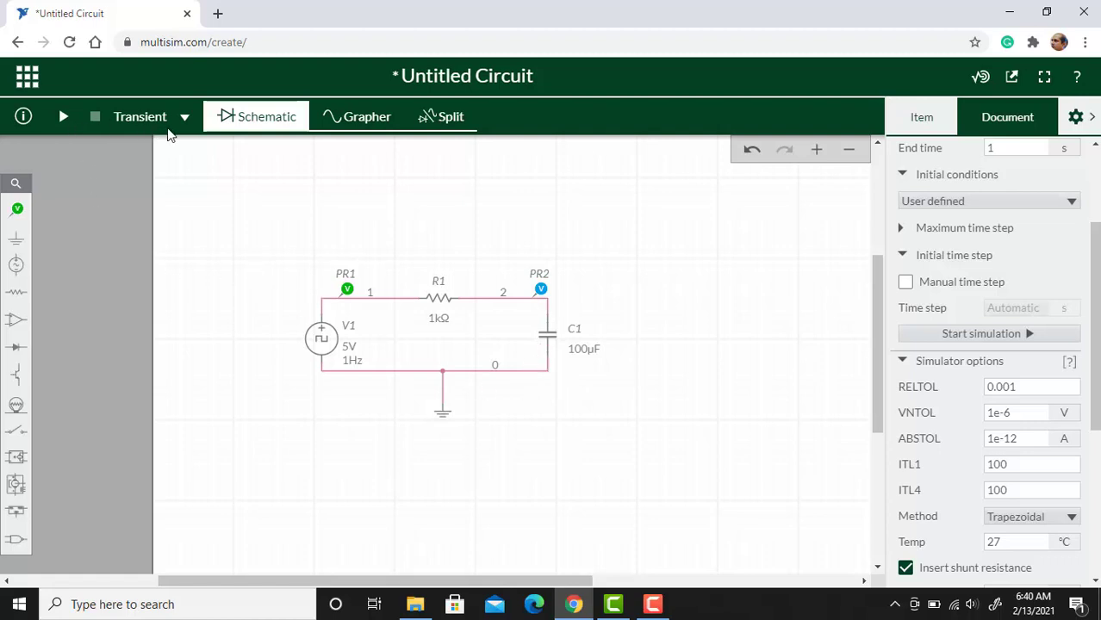
Run the transient simulation of the clock-driven RC circuit and review its time settings and plotted voltages.
{"action": "left_click", "coordinate": [63, 118]}
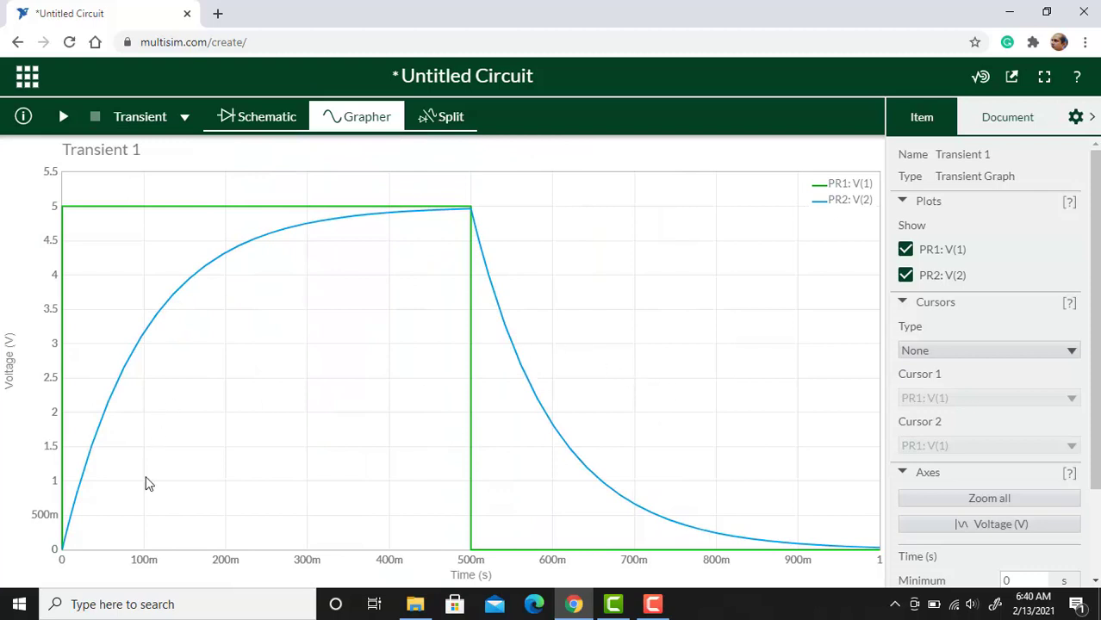
{"action": "mouse_move", "coordinate": [65, 213]}
{"action": "left_click", "coordinate": [142, 122]}
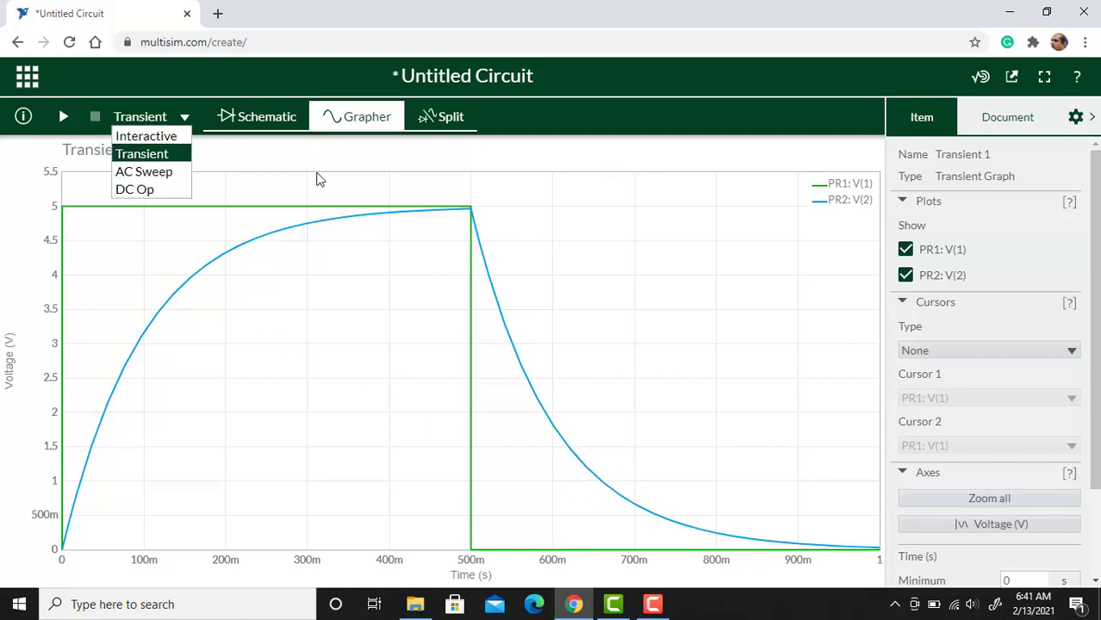
{"action": "left_click", "coordinate": [248, 117]}
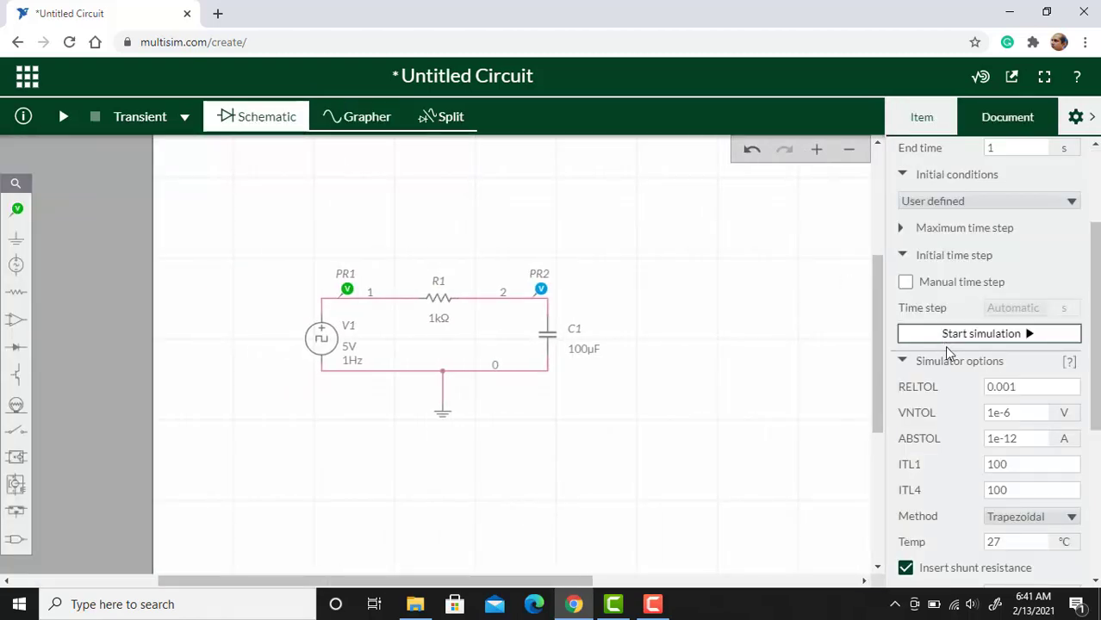
{"action": "scroll", "coordinate": [977, 248], "scroll_direction": "up", "scroll_amount": 3}
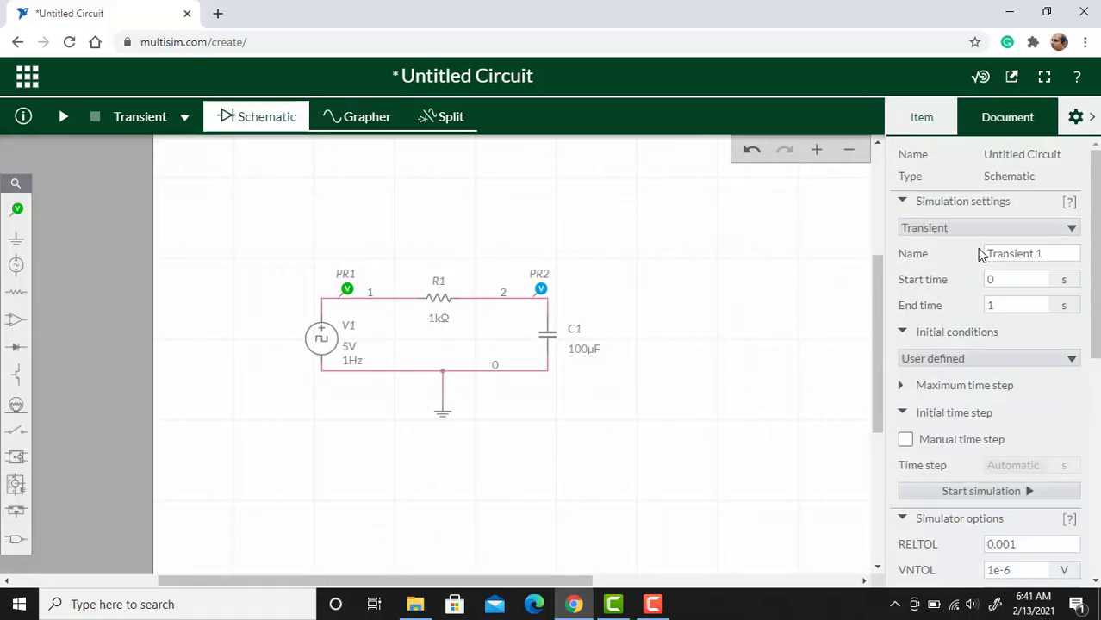
{"action": "left_click", "coordinate": [1010, 307]}
{"action": "left_click", "coordinate": [356, 118]}
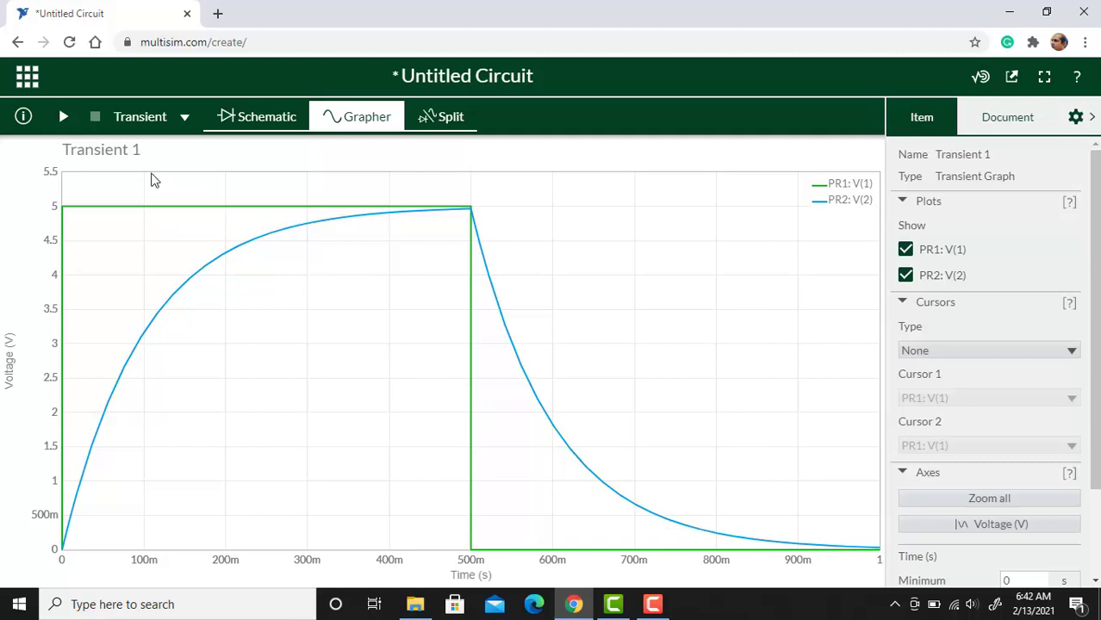
Set the transient analysis end time to 10 s and rerun the simulation of the clock-driven RC circuit.
{"action": "left_click", "coordinate": [259, 117]}
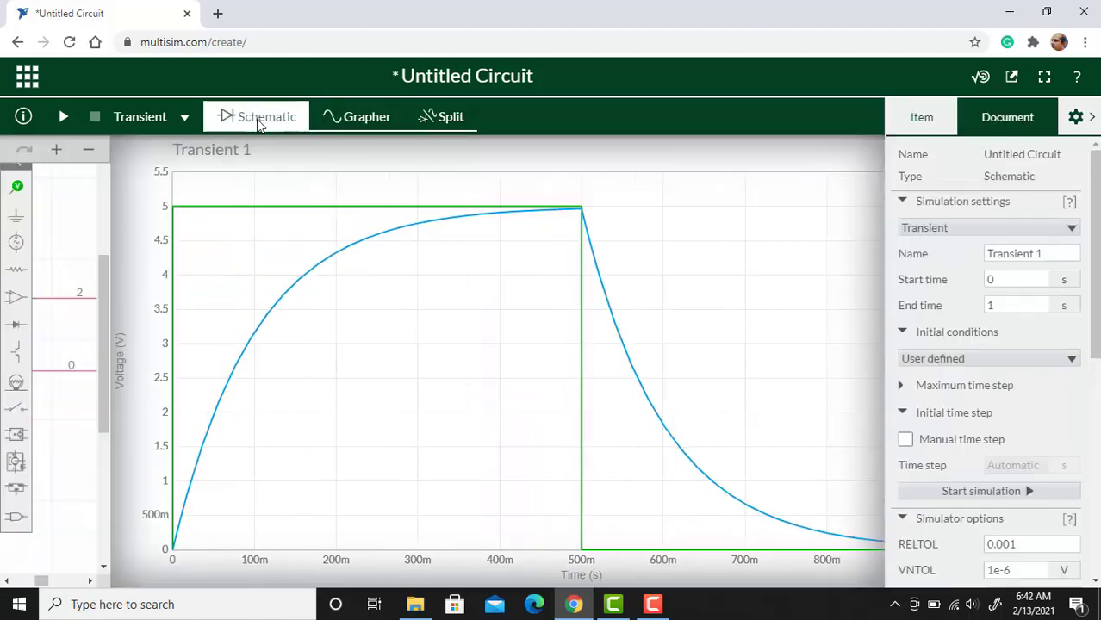
{"action": "left_click", "coordinate": [1010, 308]}
{"action": "double_click", "coordinate": [1007, 309]}
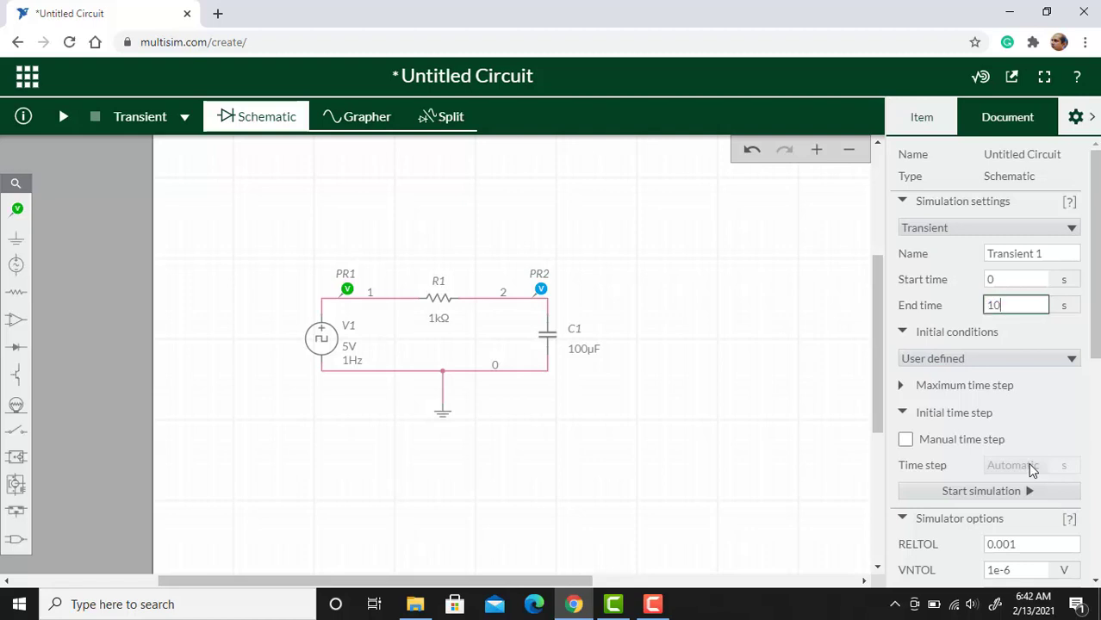
{"action": "type", "text": "10"}
{"action": "left_click", "coordinate": [349, 120]}
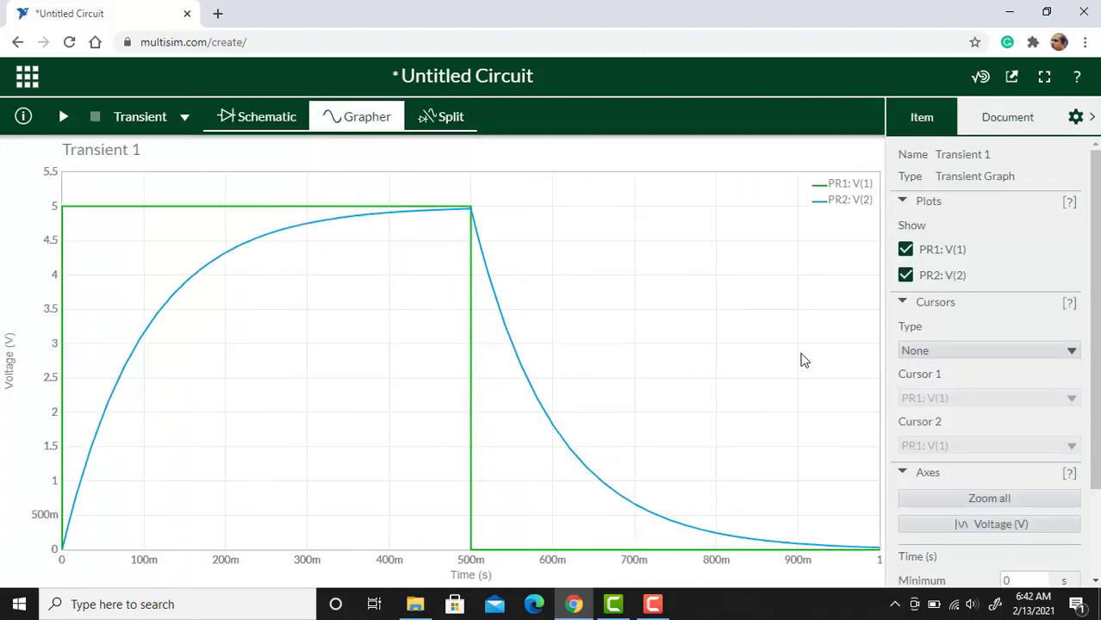
{"action": "left_click", "coordinate": [59, 118]}
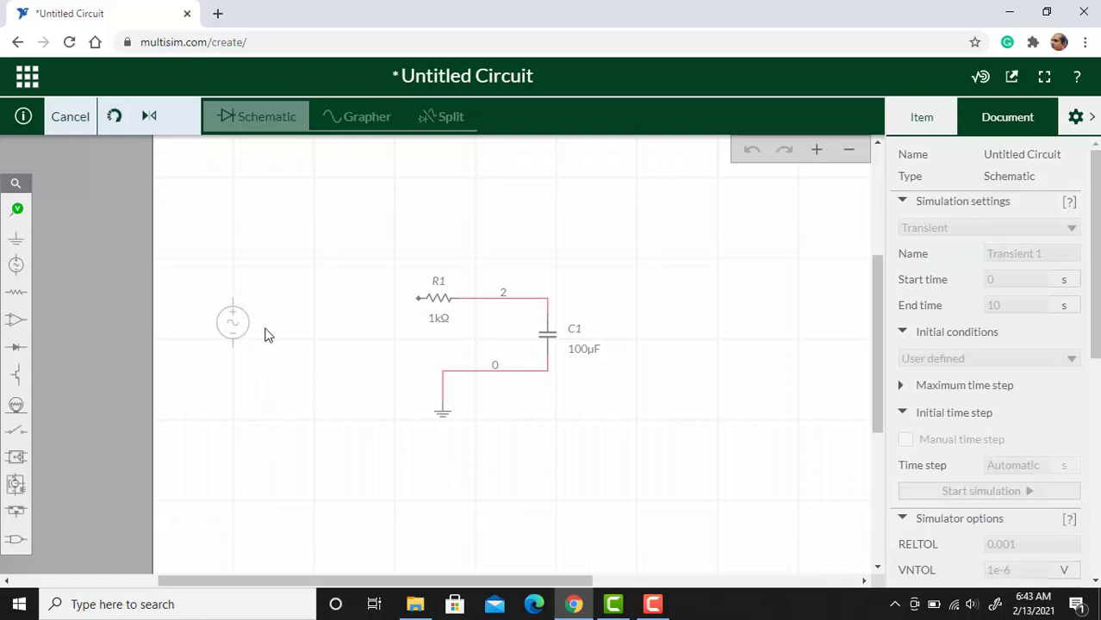
Place an AC voltage source beside R1, wiring its positive terminal to R1 and its negative terminal to the ground node.
{"action": "left_click", "coordinate": [366, 346]}
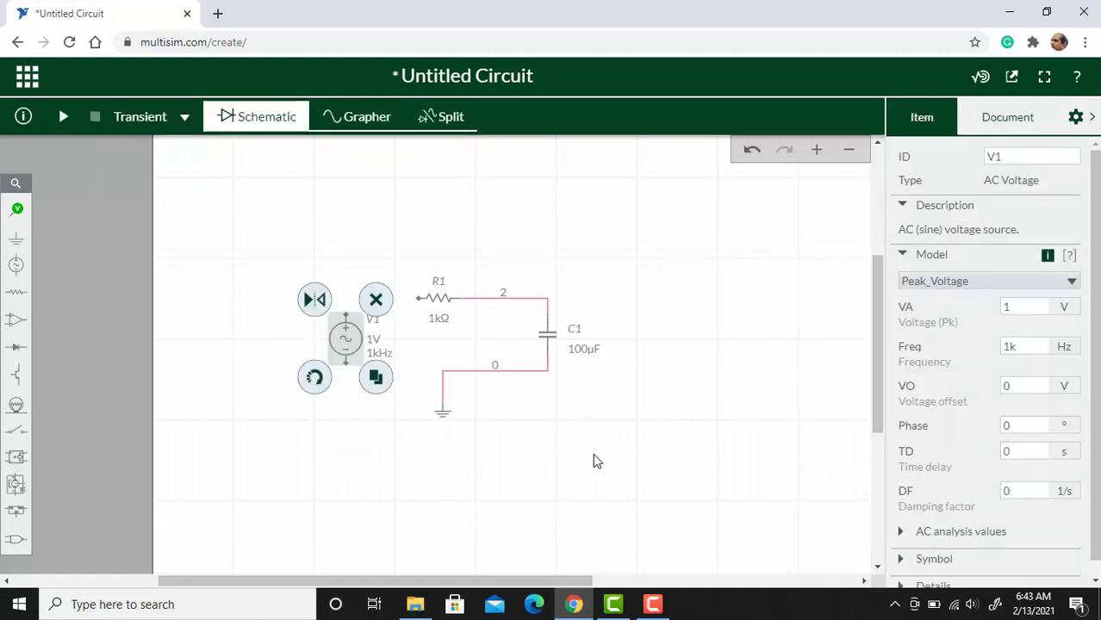
{"action": "left_click", "coordinate": [593, 461]}
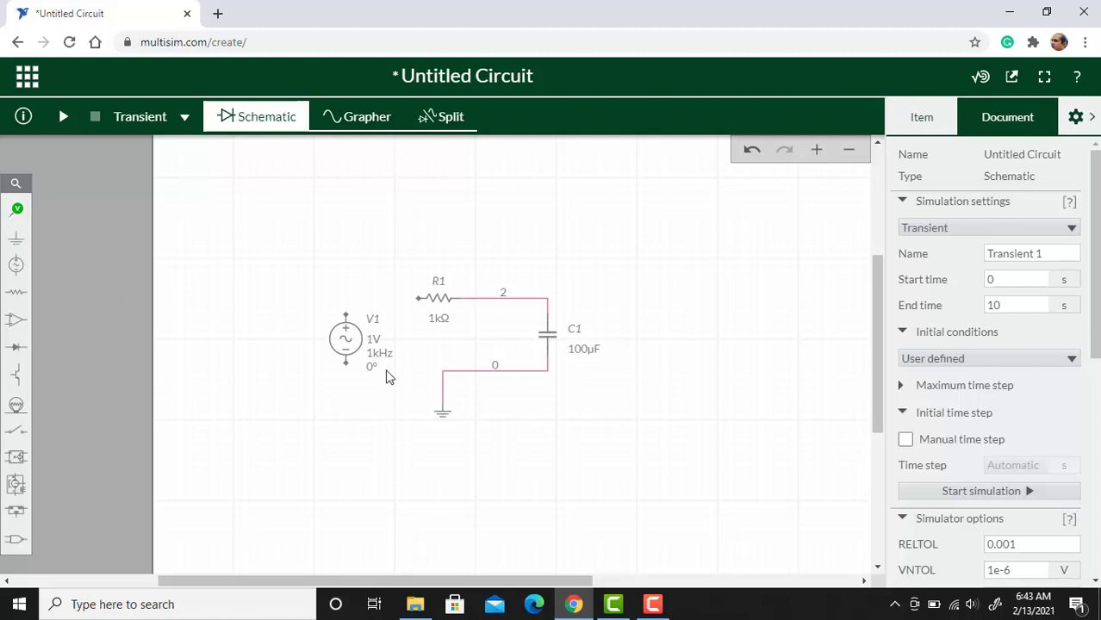
{"action": "left_click", "coordinate": [346, 316]}
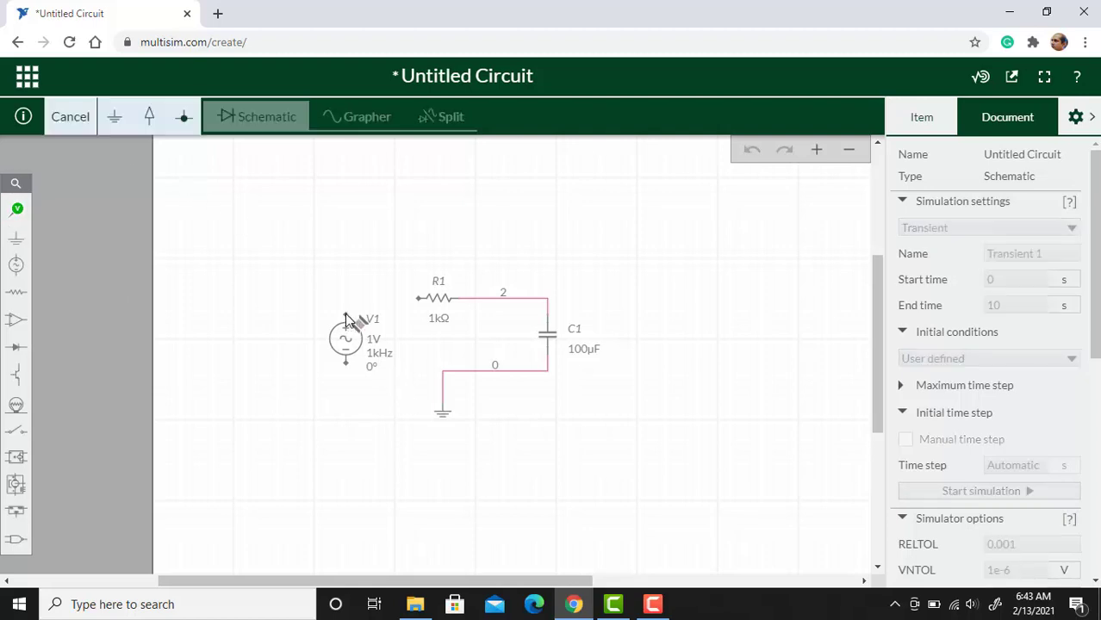
{"action": "left_click", "coordinate": [419, 298]}
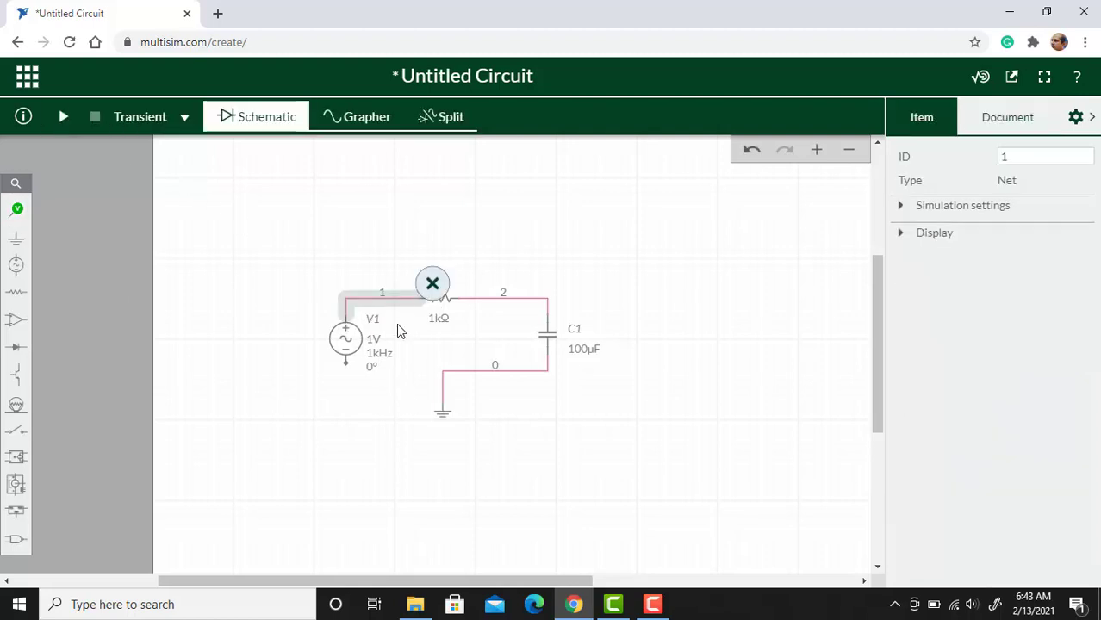
{"action": "left_click", "coordinate": [346, 363]}
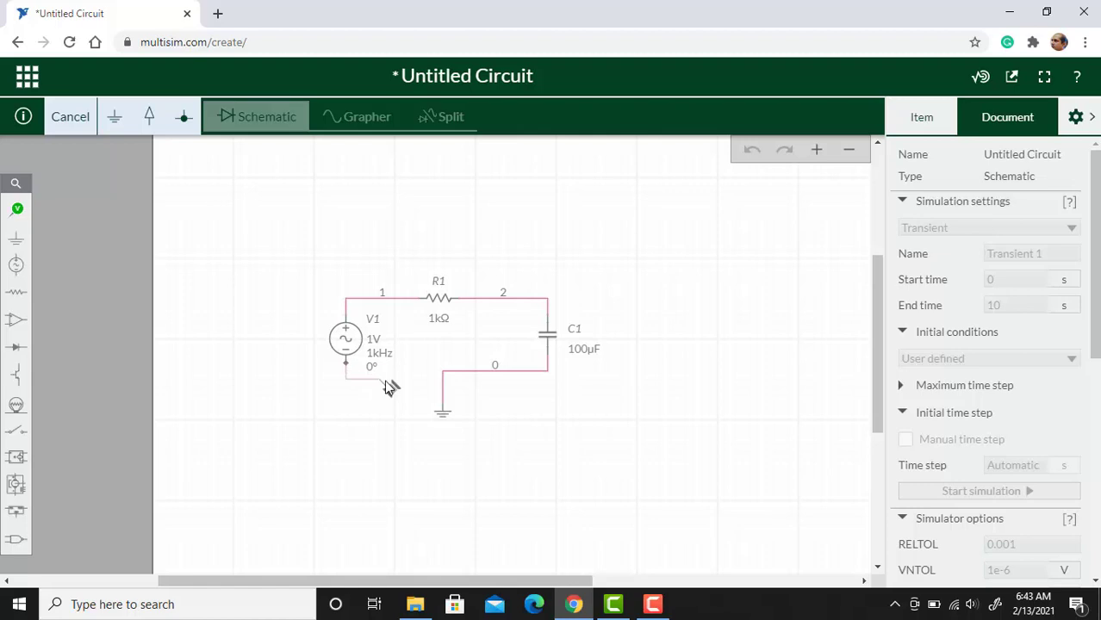
{"action": "left_click", "coordinate": [442, 371]}
{"action": "left_click", "coordinate": [576, 457]}
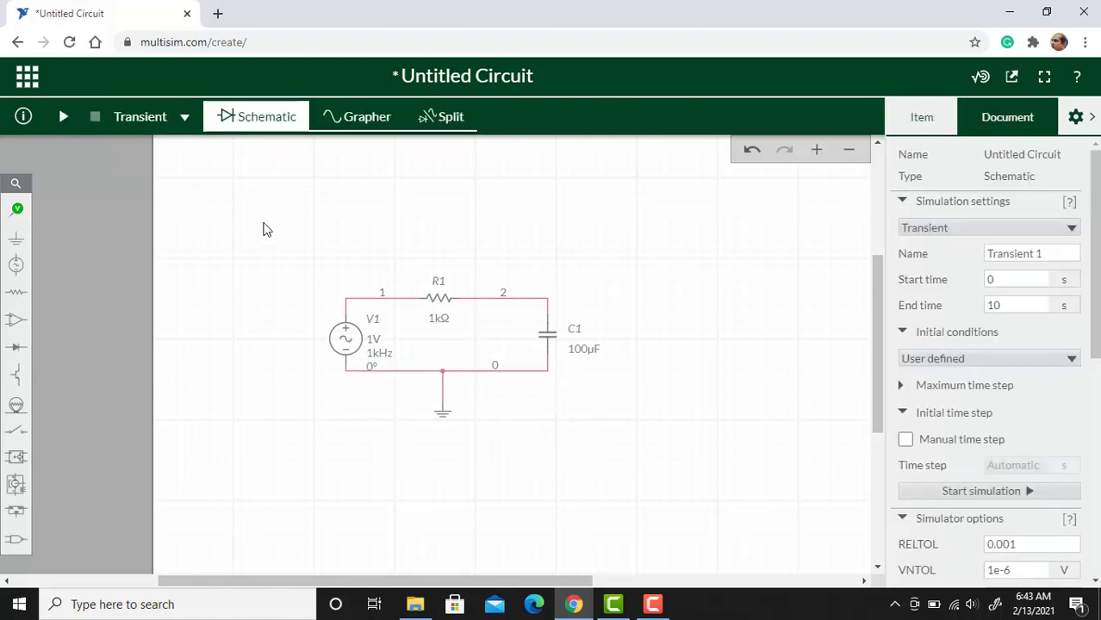
Switch the simulation type to AC Sweep with a stop frequency of 1e6 Hz.
{"action": "left_click", "coordinate": [185, 119]}
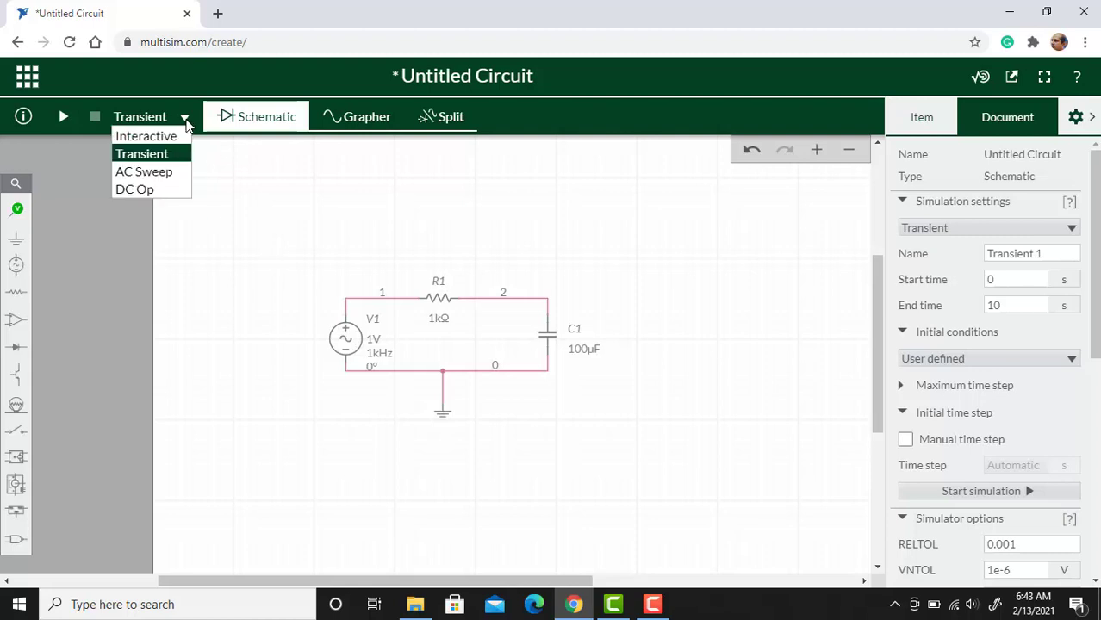
{"action": "left_click", "coordinate": [166, 172]}
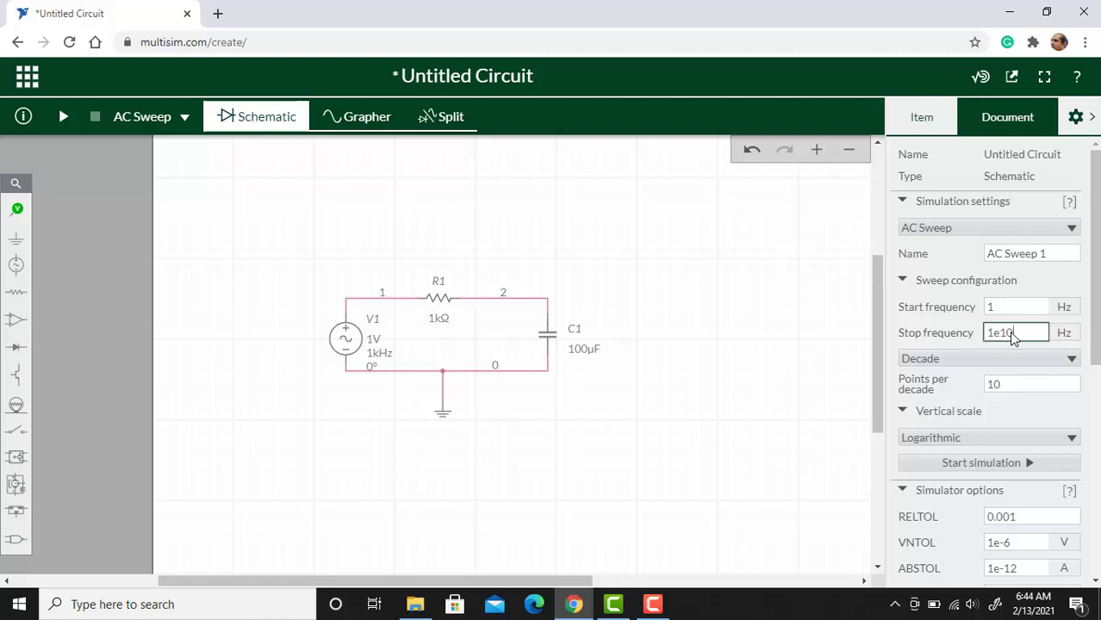
{"action": "left_click_drag", "start_coordinate": [1006, 332], "coordinate": [995, 333]}
Place a voltage probe on the R1–C1 wire and run the AC sweep.
{"action": "left_click", "coordinate": [17, 209]}
{"action": "left_click", "coordinate": [91, 244]}
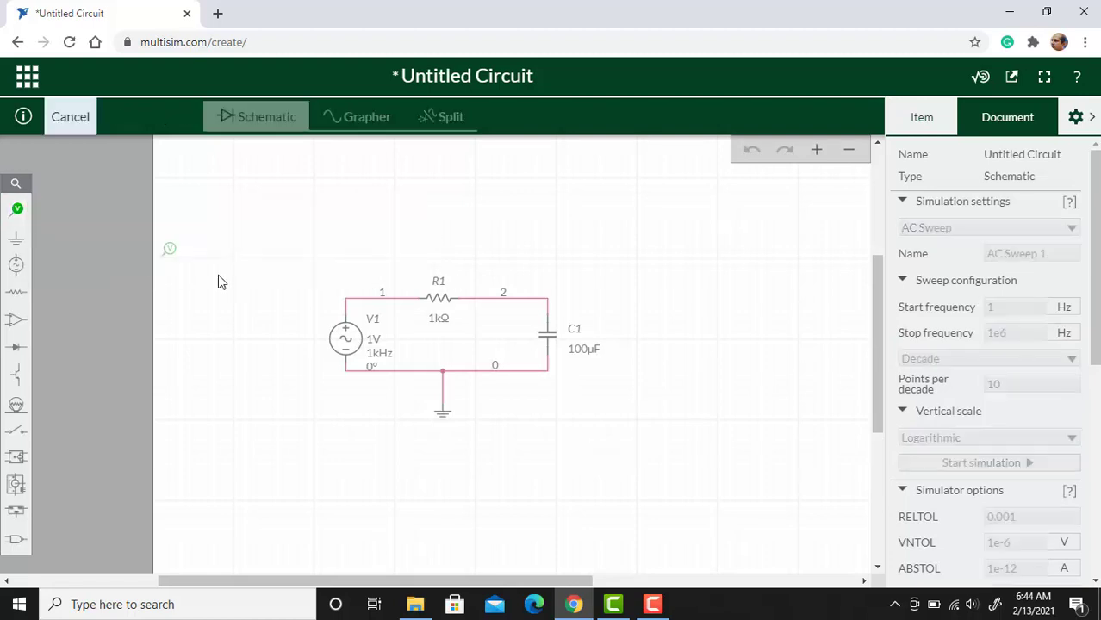
{"action": "left_click", "coordinate": [552, 287]}
{"action": "left_click", "coordinate": [642, 458]}
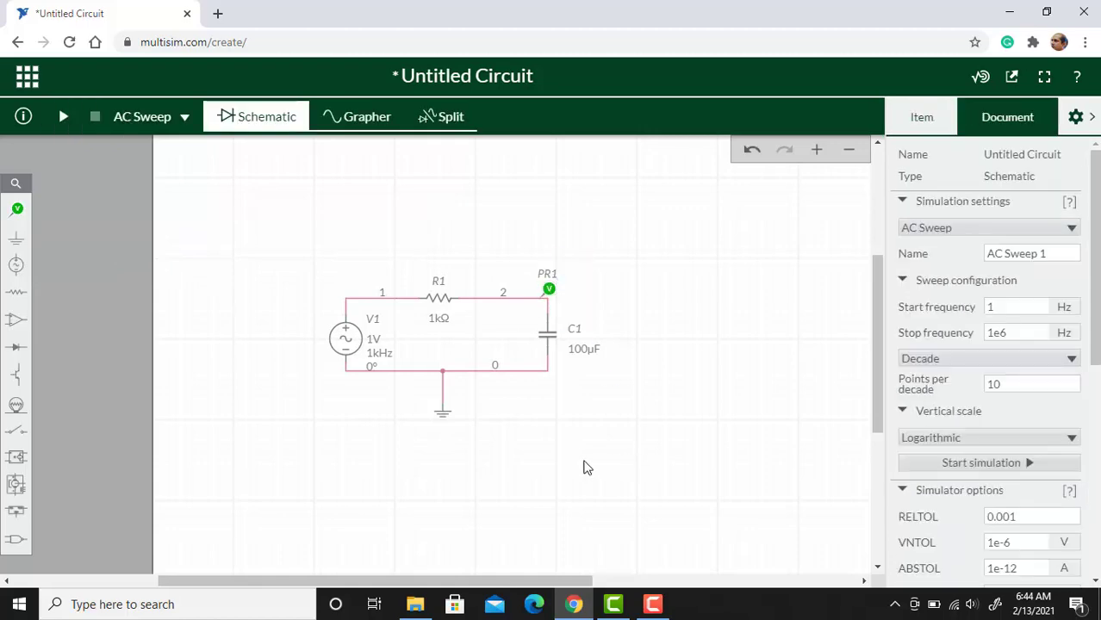
{"action": "left_click", "coordinate": [64, 117]}
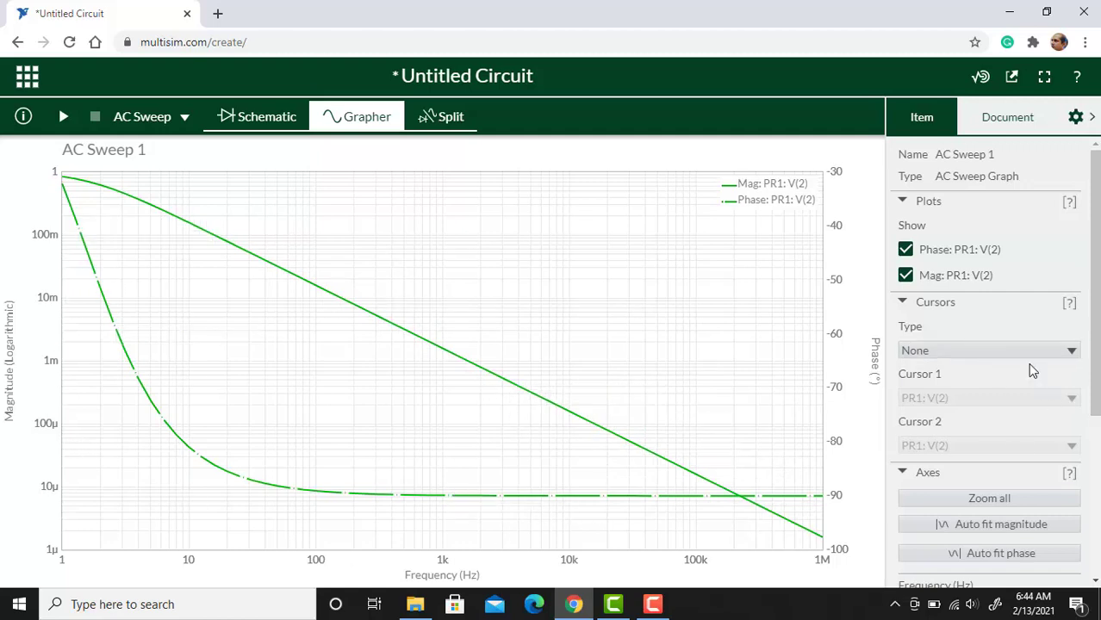
Change the AC sweep graph's magnitude vertical scale to Decibel.
{"action": "left_click_drag", "start_coordinate": [1095, 345], "coordinate": [1096, 504]}
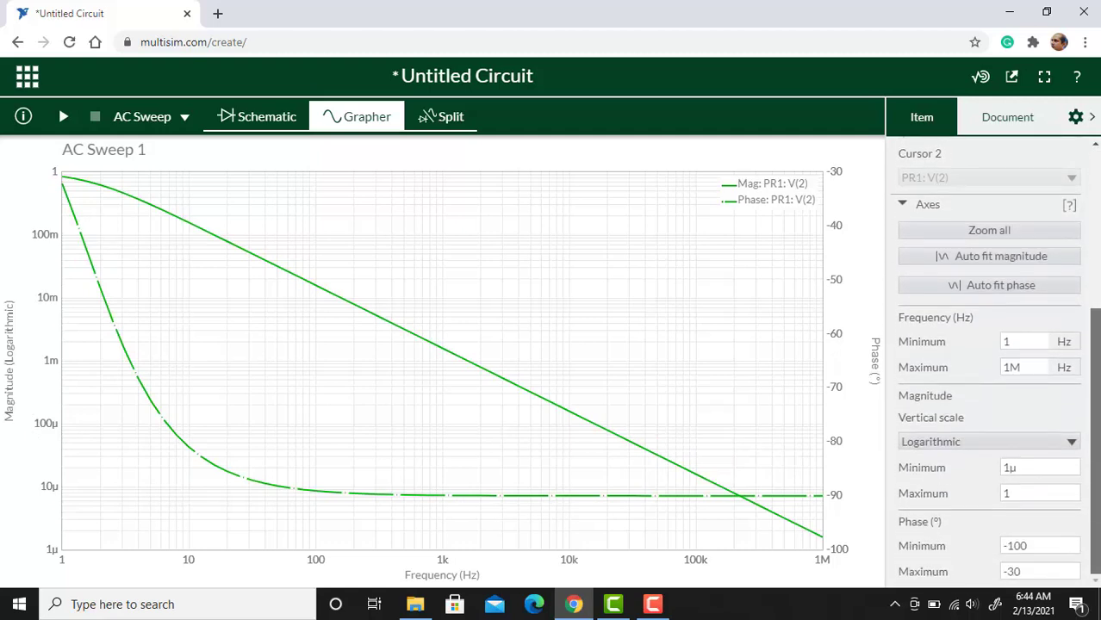
{"action": "left_click", "coordinate": [953, 444]}
{"action": "left_click", "coordinate": [924, 492]}
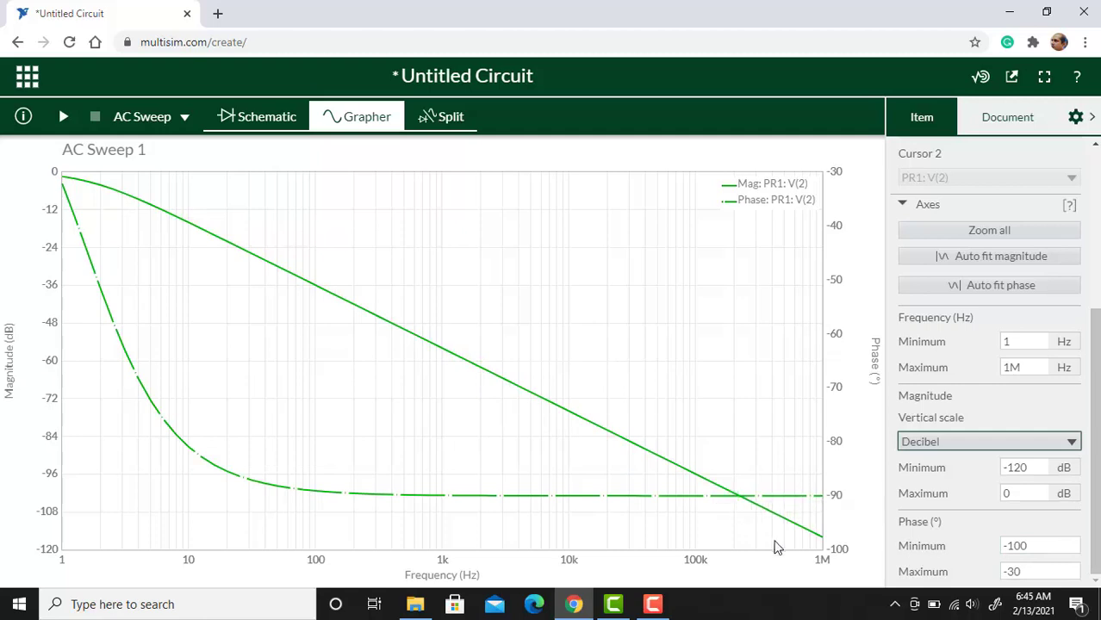
Show schematic and graph side by side, set R1 to 100 Ω and C1 to 0.1 µF, and rerun the AC sweep.
{"action": "left_click", "coordinate": [452, 123]}
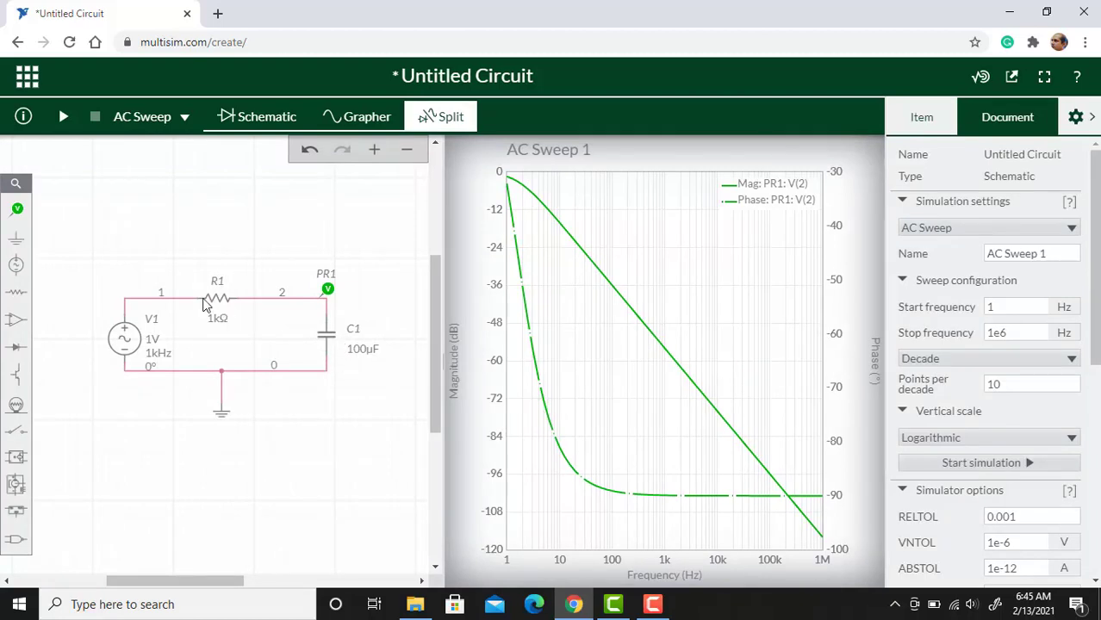
{"action": "left_click", "coordinate": [226, 322]}
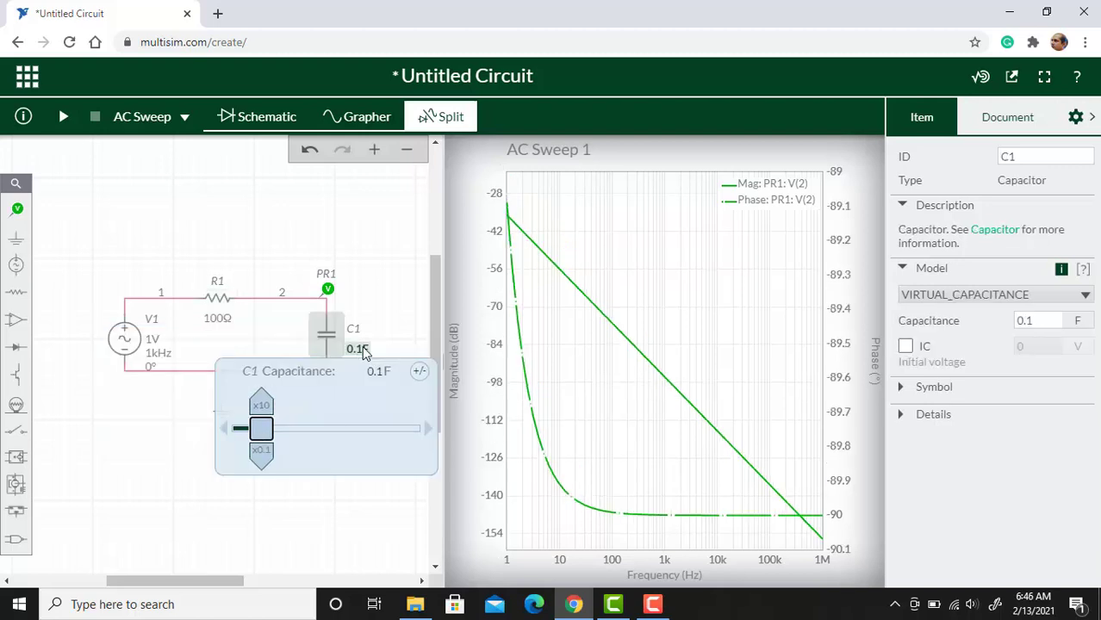
{"action": "double_click", "coordinate": [1039, 321]}
{"action": "left_click", "coordinate": [1041, 322]}
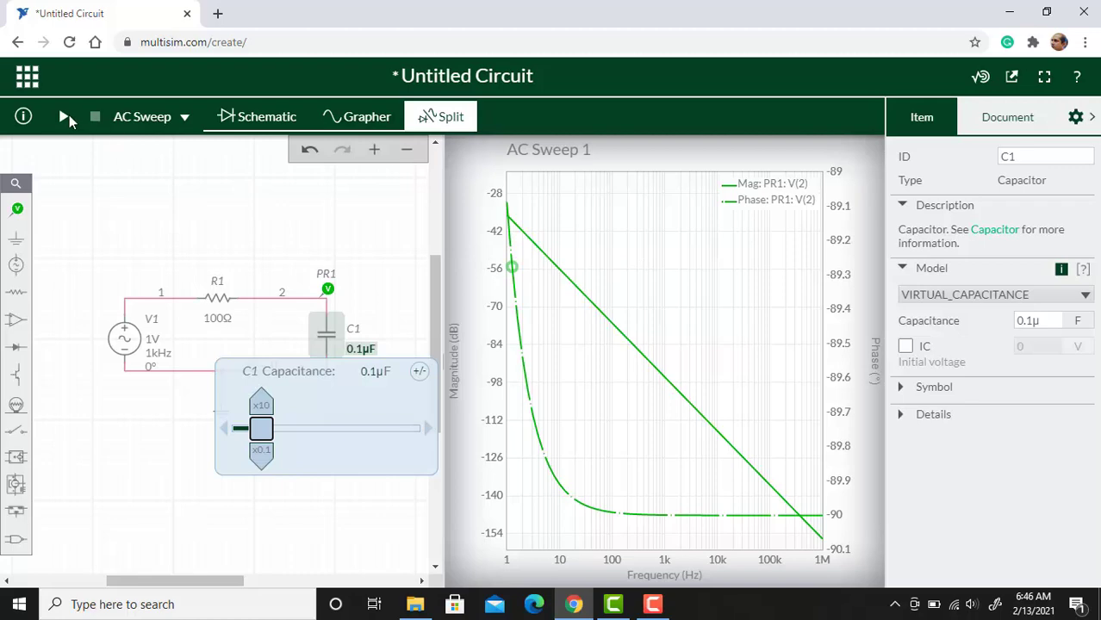
{"action": "left_click", "coordinate": [65, 117]}
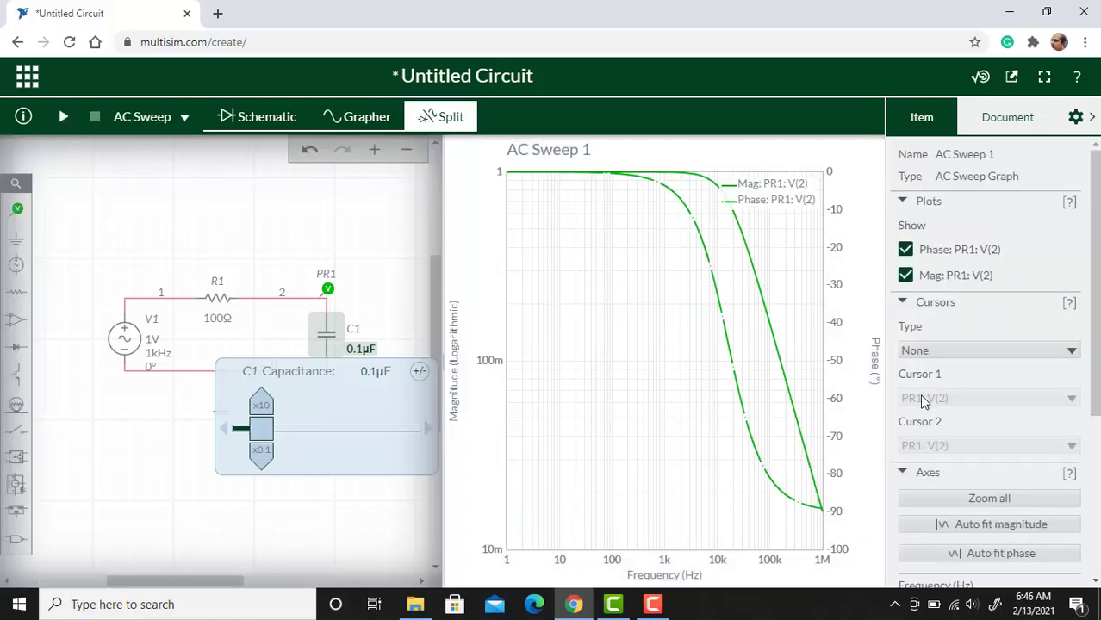
Set the vertical scale in the schematic's AC sweep settings to Decibel and look through the remaining document settings.
{"action": "left_click", "coordinate": [278, 523]}
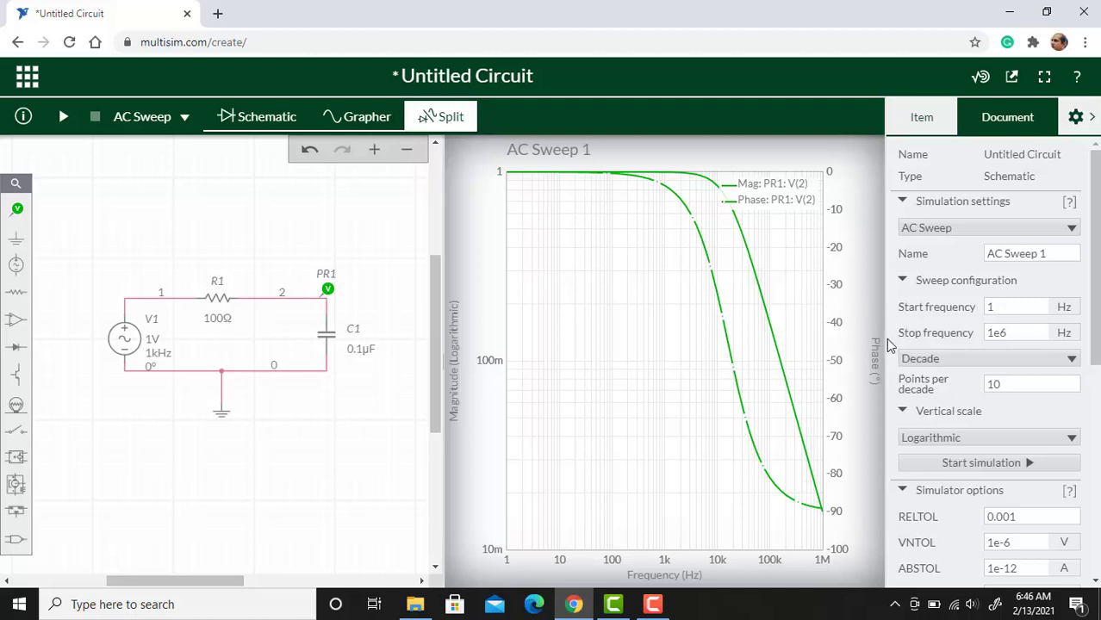
{"action": "left_click", "coordinate": [993, 311]}
{"action": "left_click", "coordinate": [957, 437]}
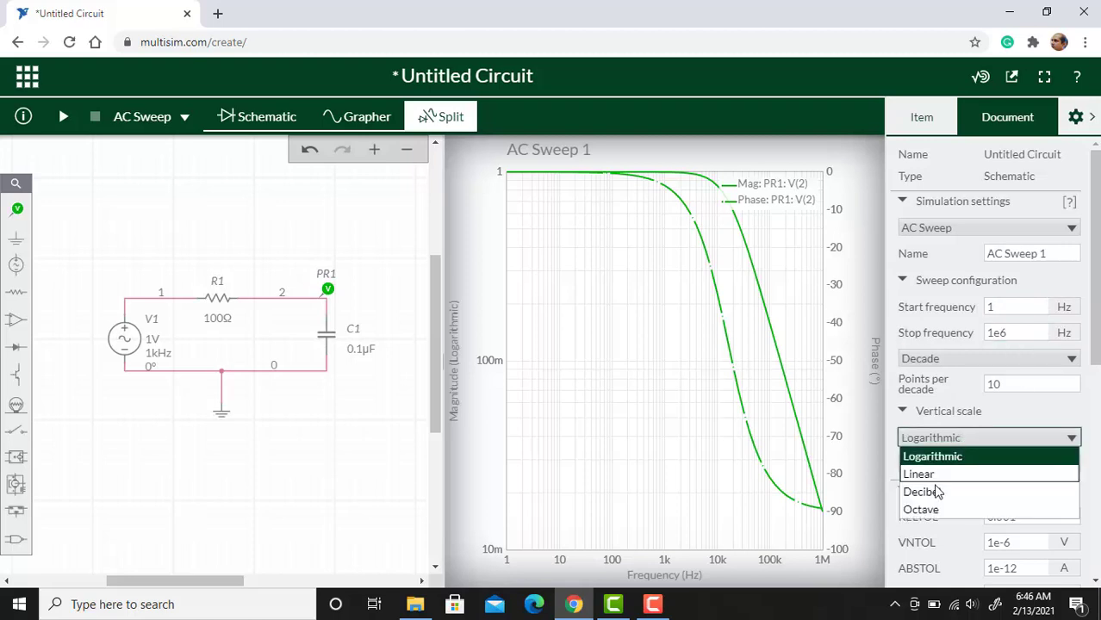
{"action": "left_click", "coordinate": [939, 492]}
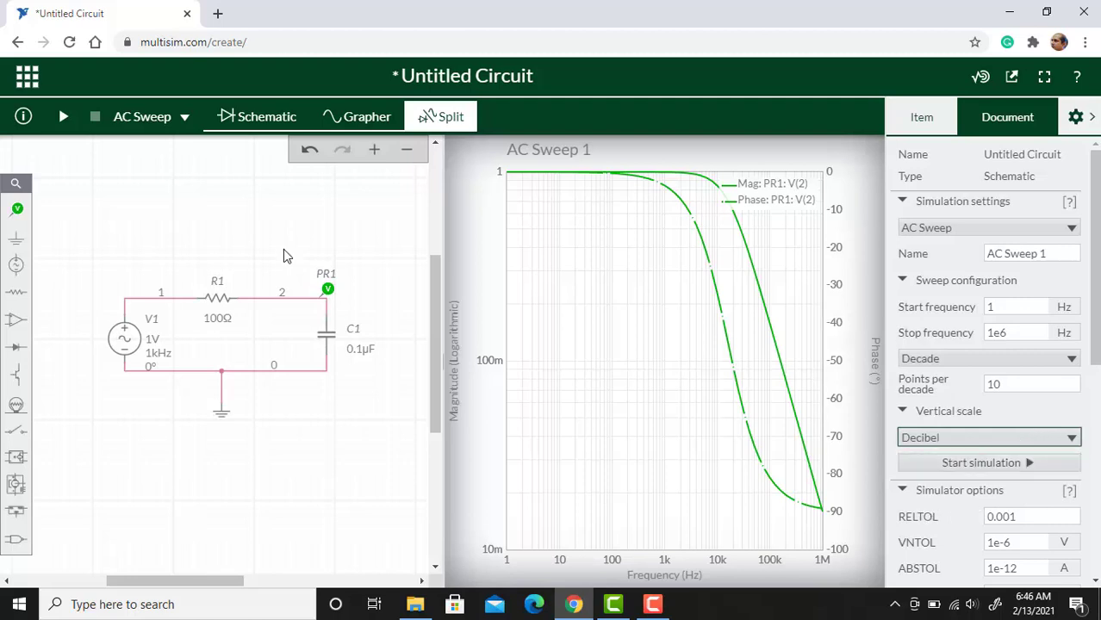
{"action": "scroll", "coordinate": [1034, 412], "scroll_direction": "down", "scroll_amount": 4}
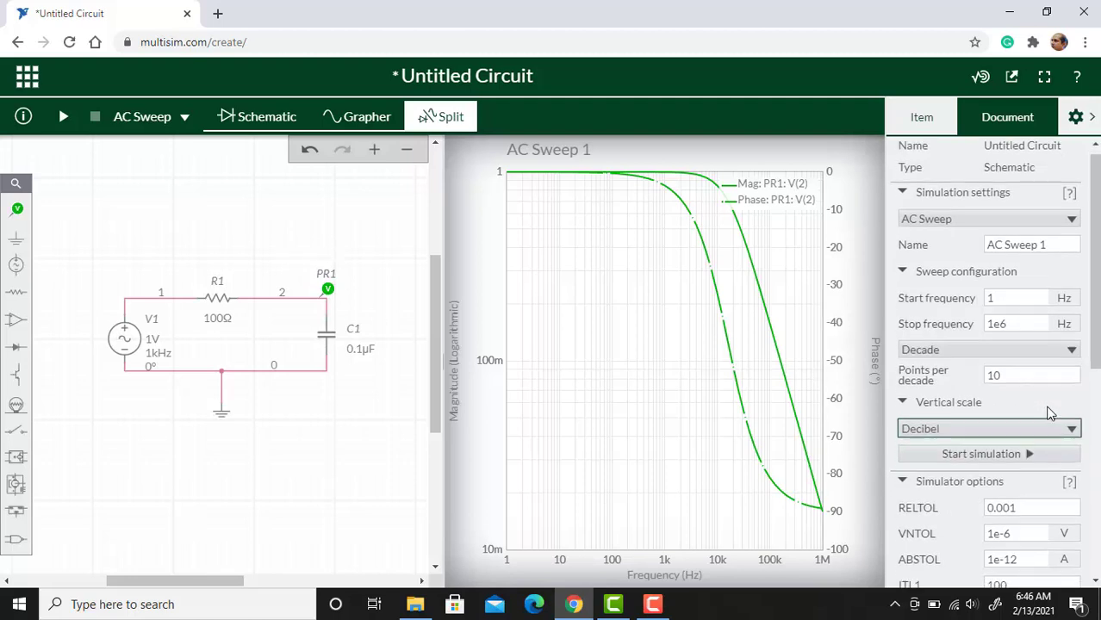
{"action": "scroll", "coordinate": [1049, 412], "scroll_direction": "down", "scroll_amount": 2}
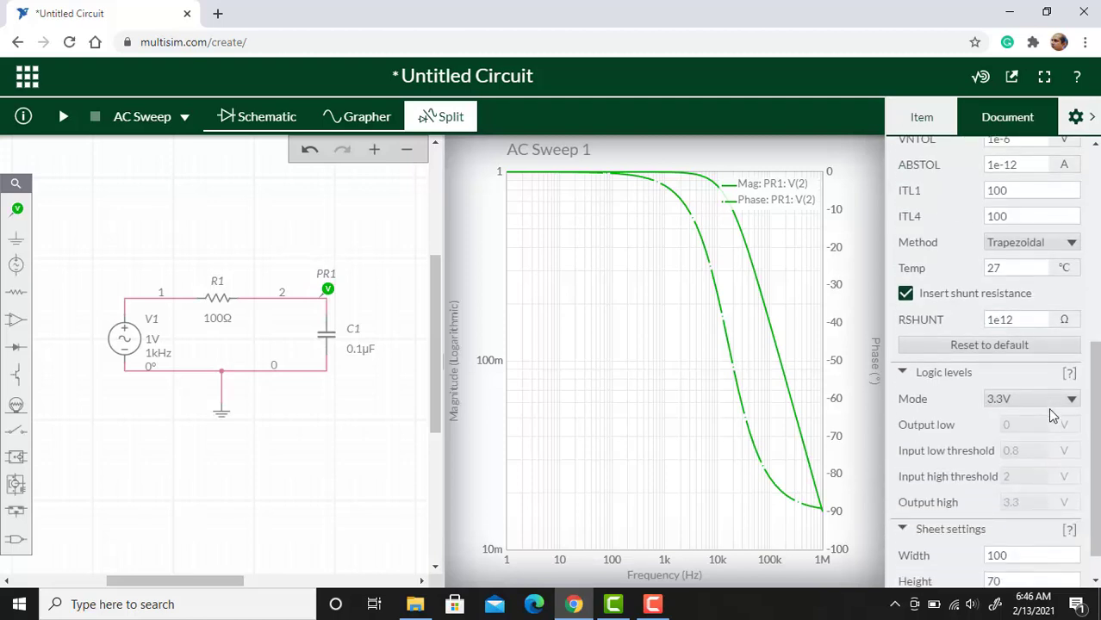
{"action": "scroll", "coordinate": [1051, 416], "scroll_direction": "up", "scroll_amount": 2}
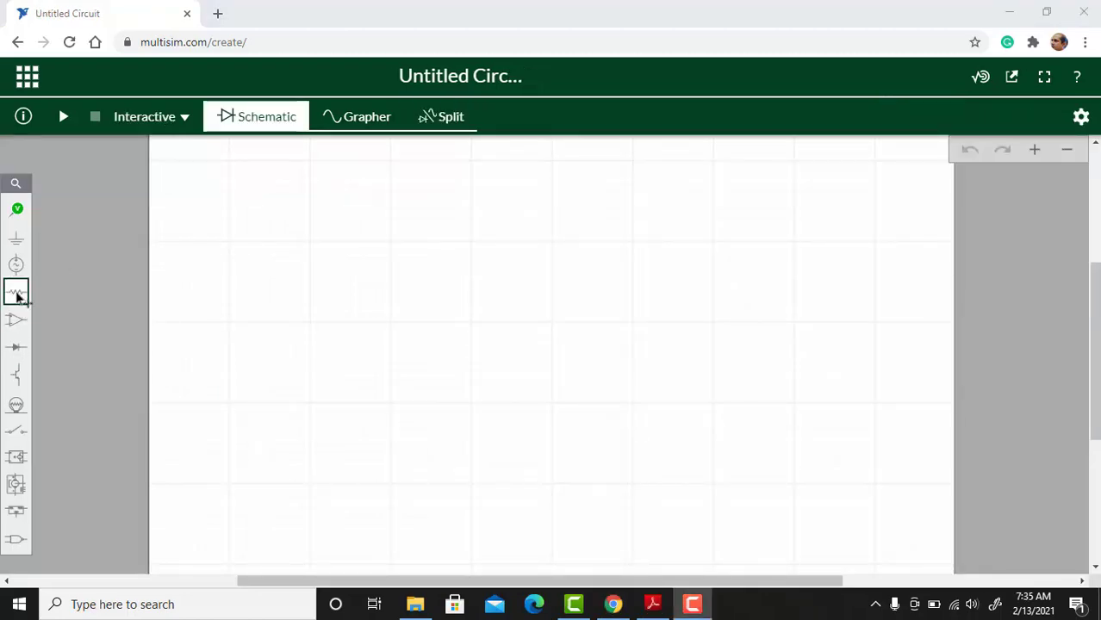
Place an NPN transistor in the middle of the blank schematic.
{"action": "left_click", "coordinate": [15, 374]}
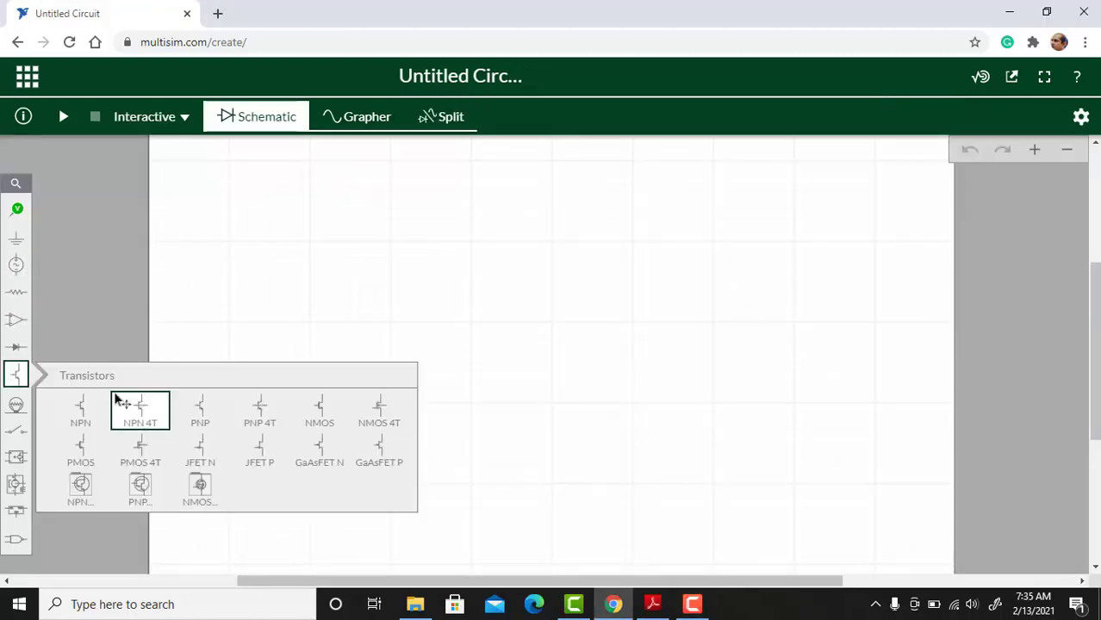
{"action": "left_click", "coordinate": [138, 405]}
{"action": "left_click", "coordinate": [517, 297]}
Place a DC voltage source above and left of the transistor and set its voltage to 16 V.
{"action": "left_click", "coordinate": [15, 265]}
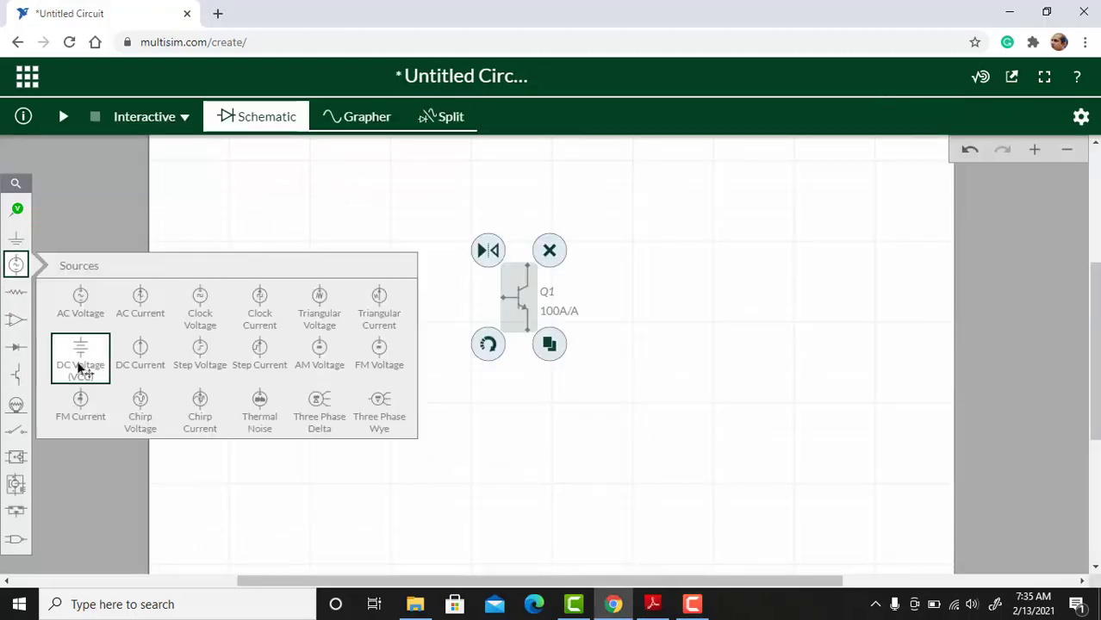
{"action": "left_click", "coordinate": [82, 366]}
{"action": "left_click", "coordinate": [261, 231]}
{"action": "double_click", "coordinate": [1025, 305]}
{"action": "type", "text": "16"}
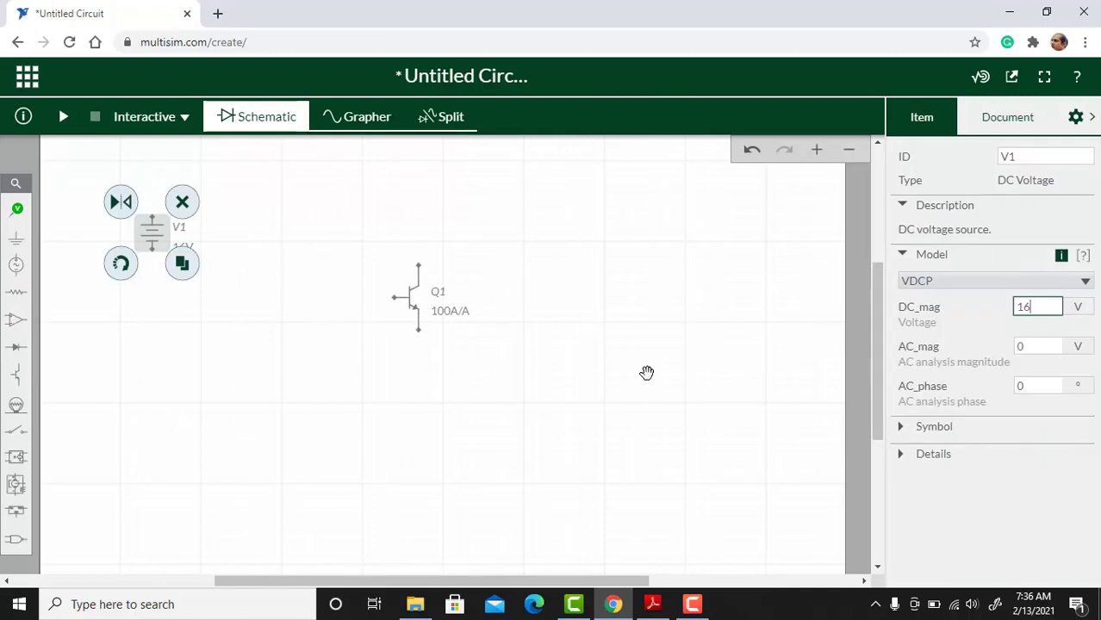
{"action": "left_click", "coordinate": [276, 370]}
Wire the DC source's positive terminal to the transistor's collector and connect a ground directly below the source.
{"action": "left_click_drag", "start_coordinate": [152, 233], "coordinate": [420, 265]}
{"action": "left_click", "coordinate": [15, 238]}
{"action": "left_click", "coordinate": [67, 260]}
{"action": "left_click", "coordinate": [300, 286]}
{"action": "left_click", "coordinate": [312, 327]}
{"action": "left_click_drag", "start_coordinate": [306, 240], "coordinate": [265, 238]}
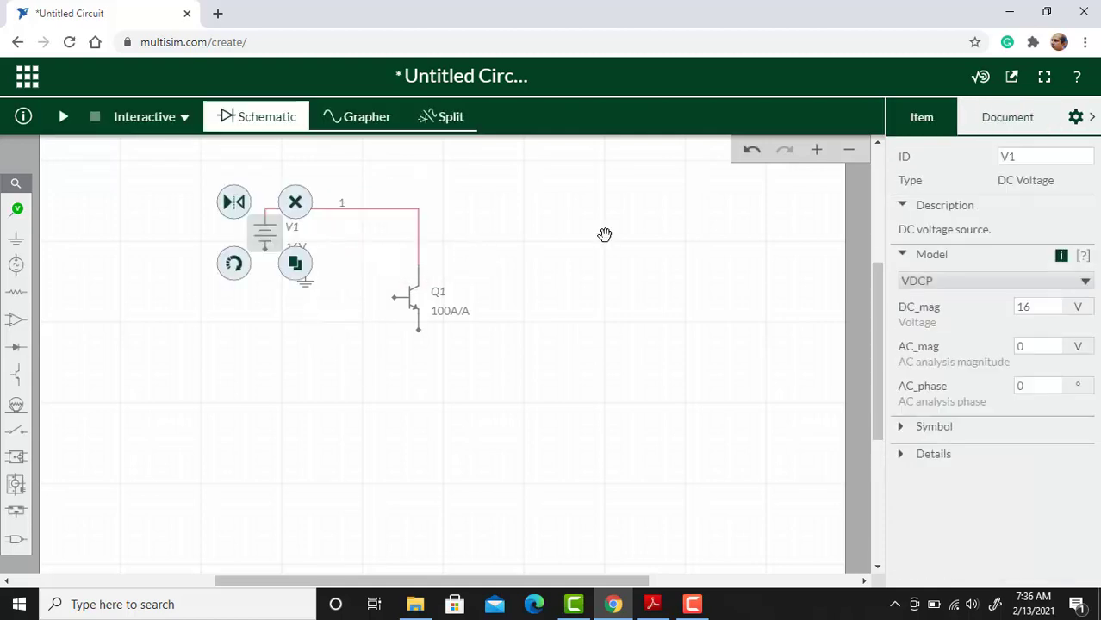
{"action": "left_click_drag", "start_coordinate": [306, 277], "coordinate": [265, 284]}
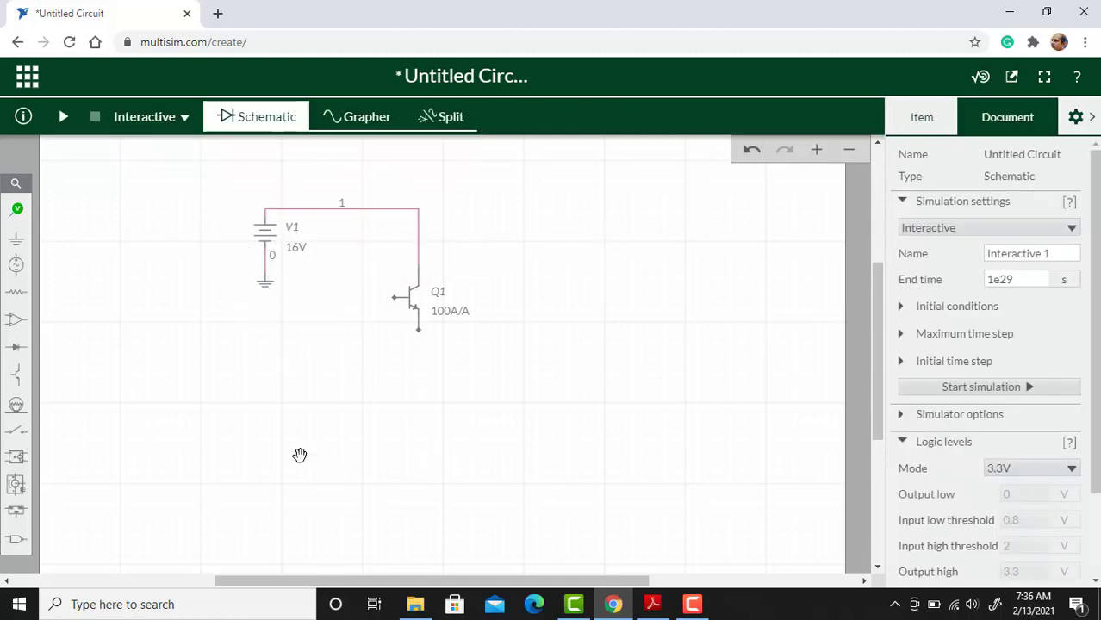
Place a capacitor right of the transistor and wire it to the collector.
{"action": "left_click", "coordinate": [16, 292]}
{"action": "left_click", "coordinate": [140, 324]}
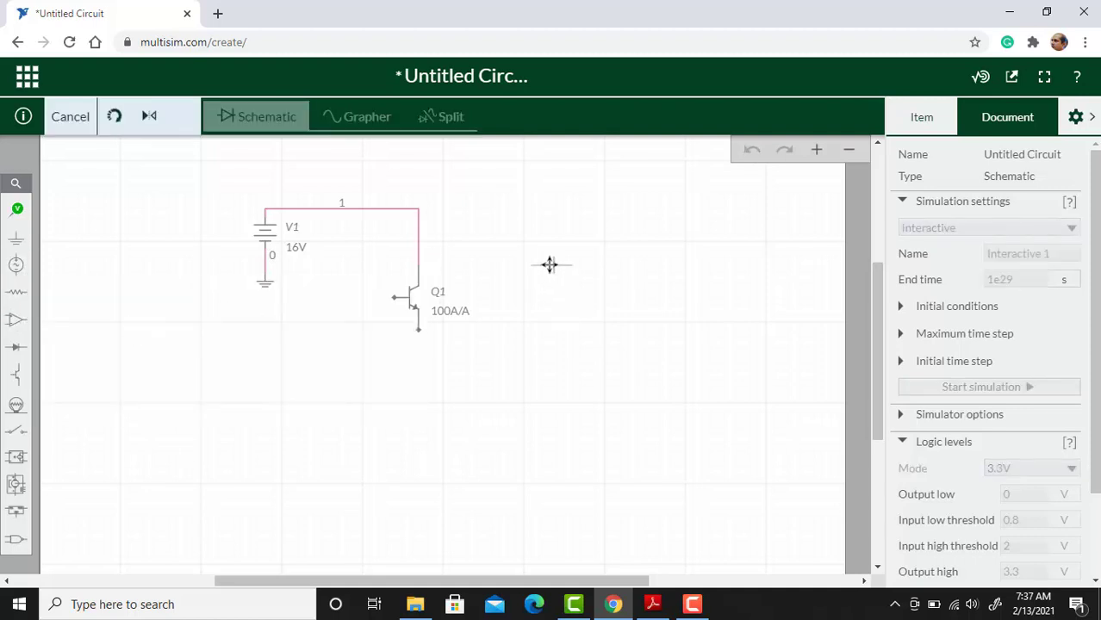
{"action": "left_click", "coordinate": [419, 265]}
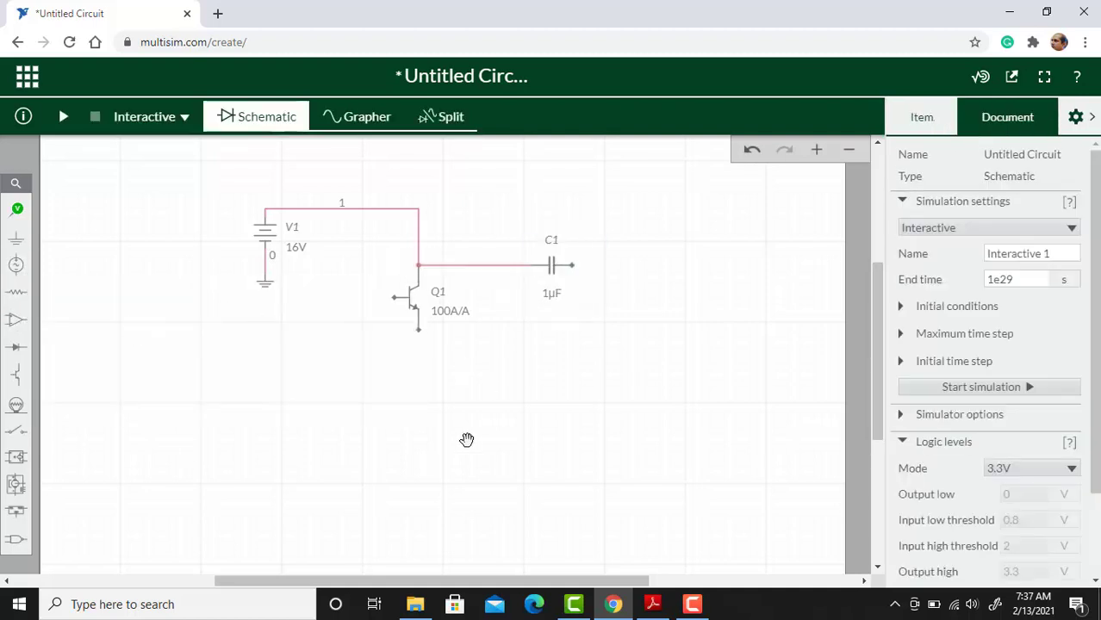
Place a vertical resistor below and right of the transistor and set its resistance to 330 Ω.
{"action": "left_click", "coordinate": [17, 296]}
{"action": "left_click", "coordinate": [82, 323]}
{"action": "left_click", "coordinate": [512, 364]}
{"action": "left_click", "coordinate": [475, 385]}
{"action": "left_click_drag", "start_coordinate": [507, 359], "coordinate": [498, 370]}
{"action": "left_click_drag", "start_coordinate": [1036, 324], "coordinate": [995, 319]}
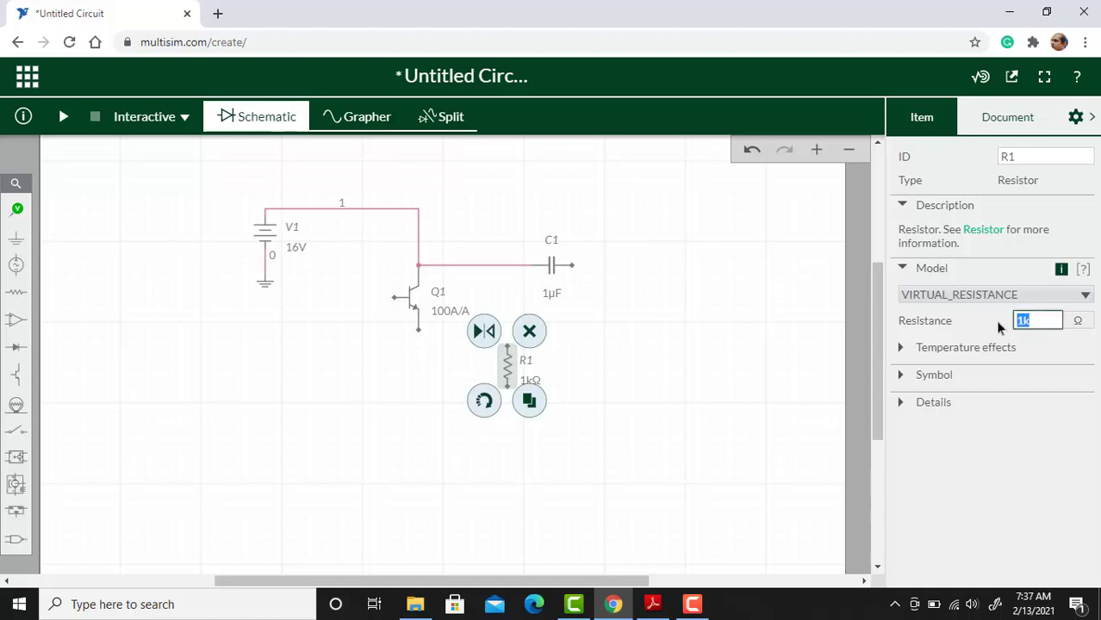
{"action": "type", "text": "330"}
{"action": "left_click_drag", "start_coordinate": [507, 373], "coordinate": [483, 382]}
Place a vertical capacitor beside the 330 Ω resistor and set its capacitance to 220 µF.
{"action": "left_click", "coordinate": [15, 292]}
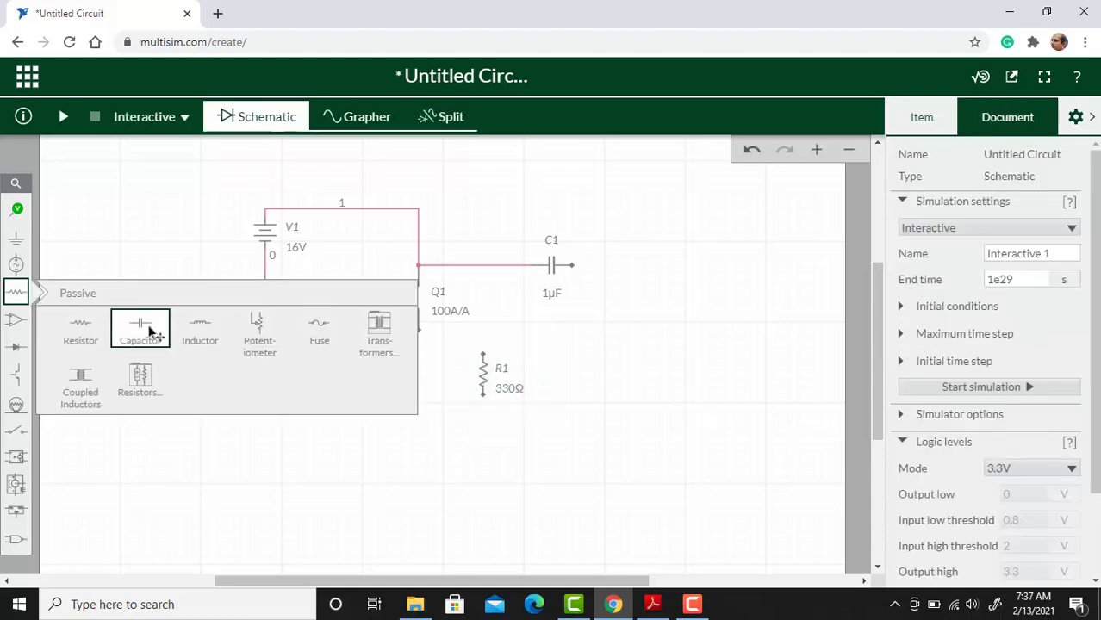
{"action": "left_click", "coordinate": [140, 324]}
{"action": "left_click", "coordinate": [572, 358]}
{"action": "left_click_drag", "start_coordinate": [571, 357], "coordinate": [531, 379]}
{"action": "left_click", "coordinate": [632, 440]}
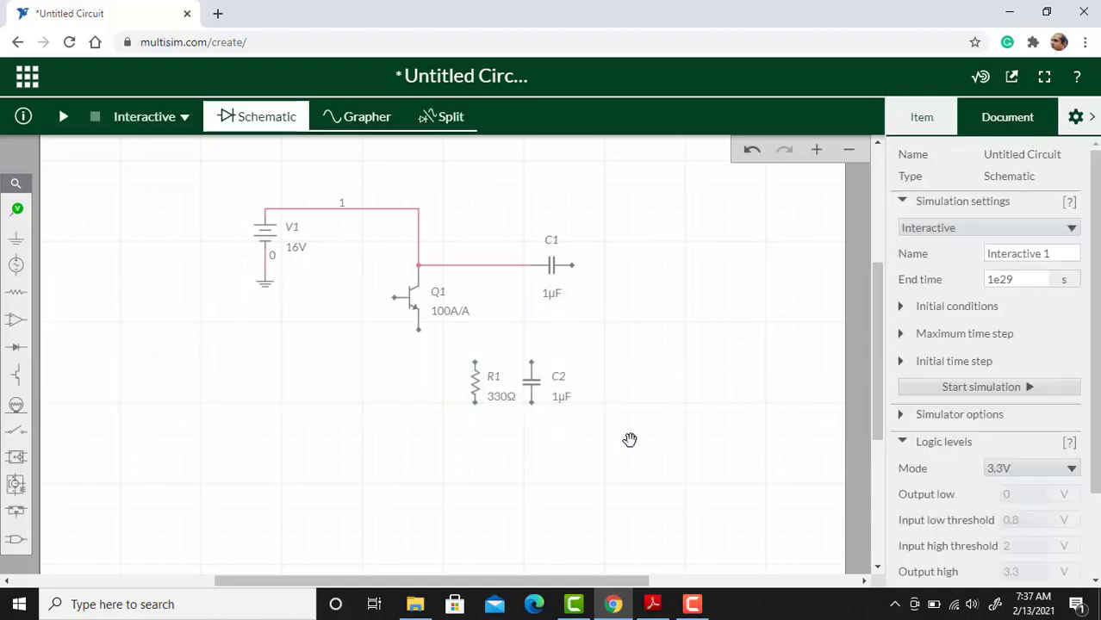
{"action": "left_click", "coordinate": [529, 388]}
{"action": "double_click", "coordinate": [1020, 320]}
{"action": "type", "text": "220"}
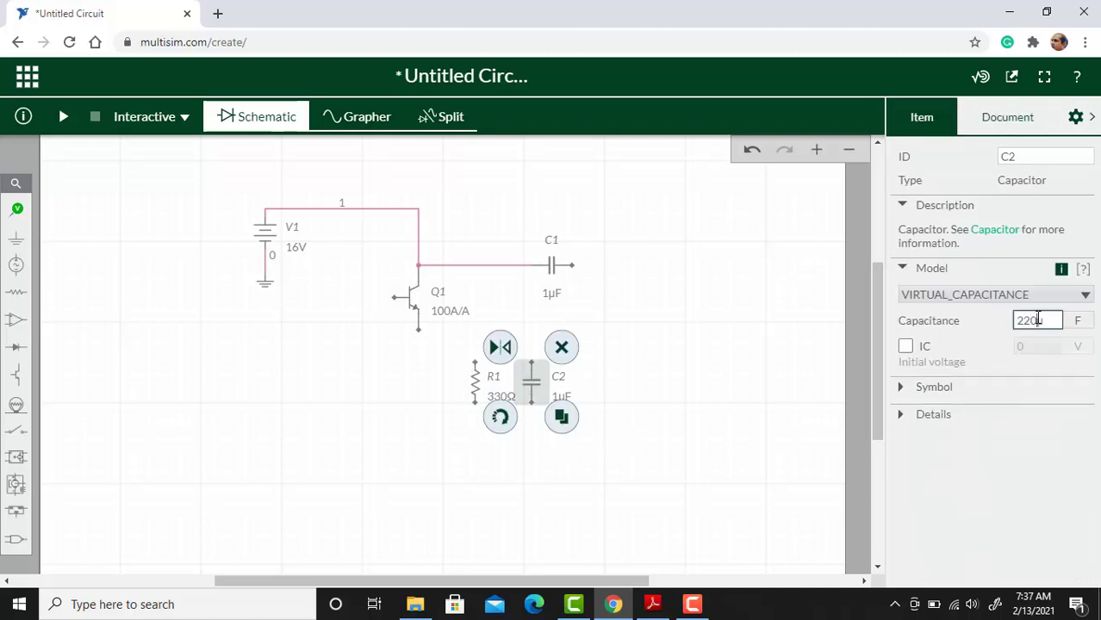
{"action": "left_click", "coordinate": [635, 454]}
Set the capacitance of the collector's coupling capacitor C1 to 33 µF.
{"action": "left_click", "coordinate": [552, 266]}
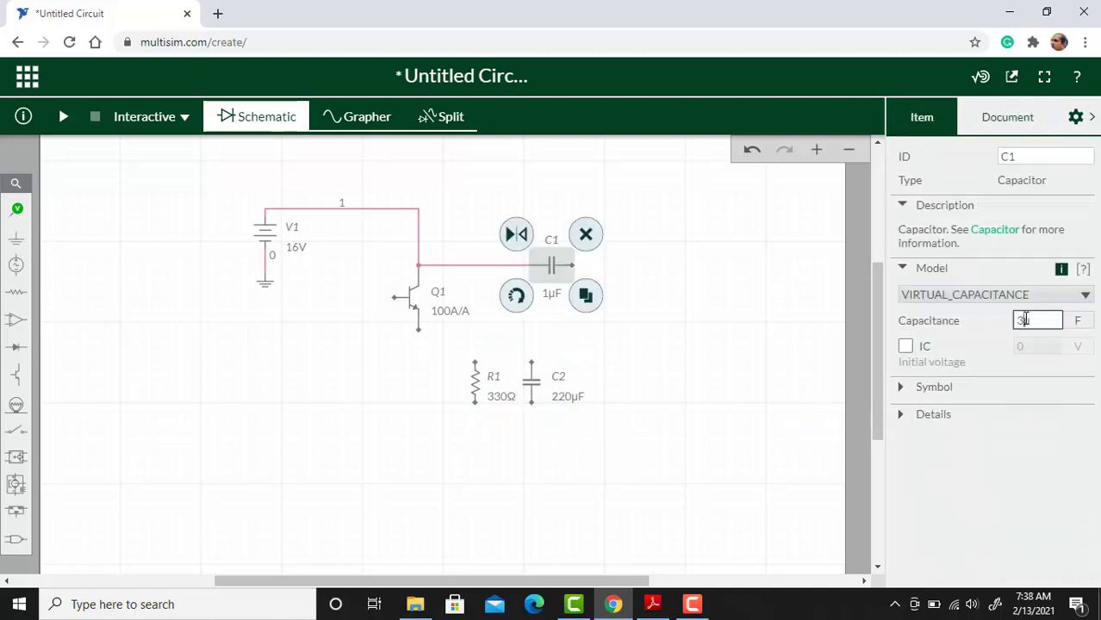
{"action": "double_click", "coordinate": [1025, 321]}
{"action": "type", "text": "33"}
{"action": "left_click", "coordinate": [713, 415]}
Place a ground below the 330 Ω resistor and the 220 µF capacitor.
{"action": "left_click", "coordinate": [16, 239]}
{"action": "left_click", "coordinate": [82, 272]}
{"action": "left_click", "coordinate": [492, 466]}
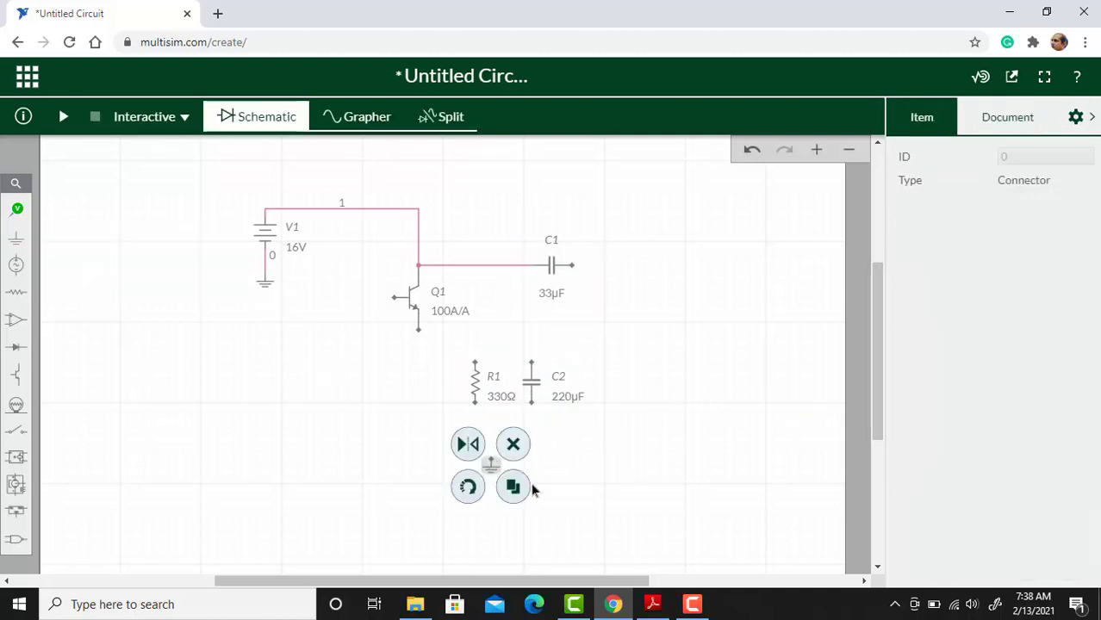
{"action": "left_click", "coordinate": [532, 490]}
Place a vertical resistor between the DC source and the transistor and set its resistance to 33 kΩ.
{"action": "left_click", "coordinate": [16, 292]}
{"action": "left_click", "coordinate": [82, 323]}
{"action": "left_click", "coordinate": [320, 329]}
{"action": "left_click_drag", "start_coordinate": [320, 329], "coordinate": [353, 249]}
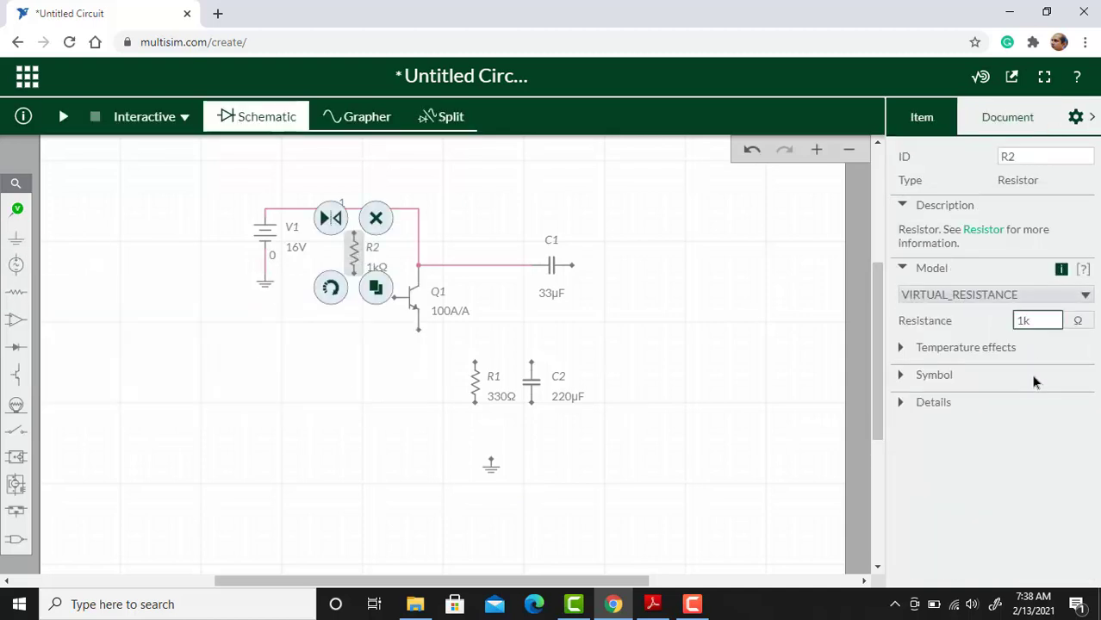
{"action": "key", "text": "BackSpace"}
{"action": "key", "text": "BackSpace"}
{"action": "type", "text": "33k"}
{"action": "left_click", "coordinate": [328, 489]}
Duplicate the 33 kΩ resistor below the original, set the copy to 6.8 kΩ and align it under the original.
{"action": "left_click", "coordinate": [355, 256]}
{"action": "left_click", "coordinate": [377, 290]}
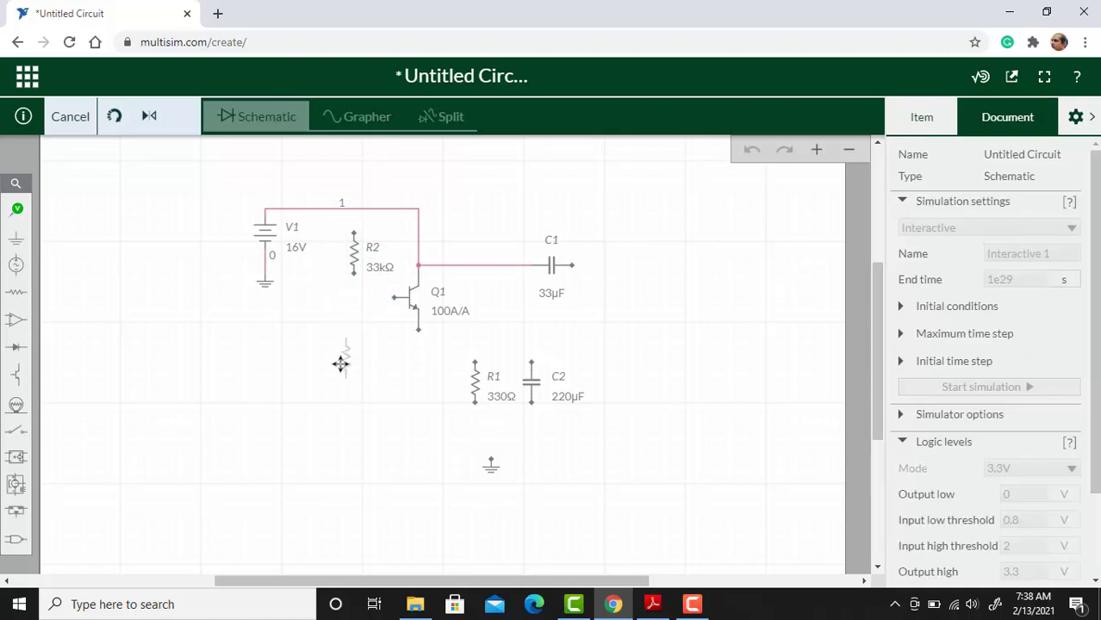
{"action": "left_click", "coordinate": [342, 385]}
{"action": "left_click", "coordinate": [1025, 322]}
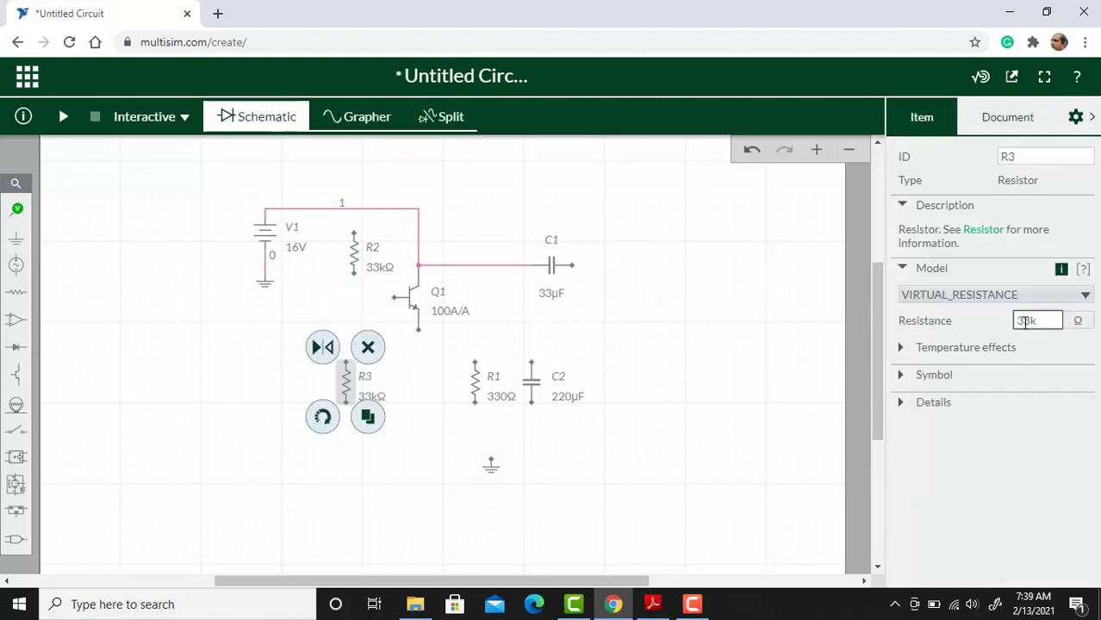
{"action": "type", "text": "6.8k"}
{"action": "key", "text": "Return"}
{"action": "left_click", "coordinate": [654, 484]}
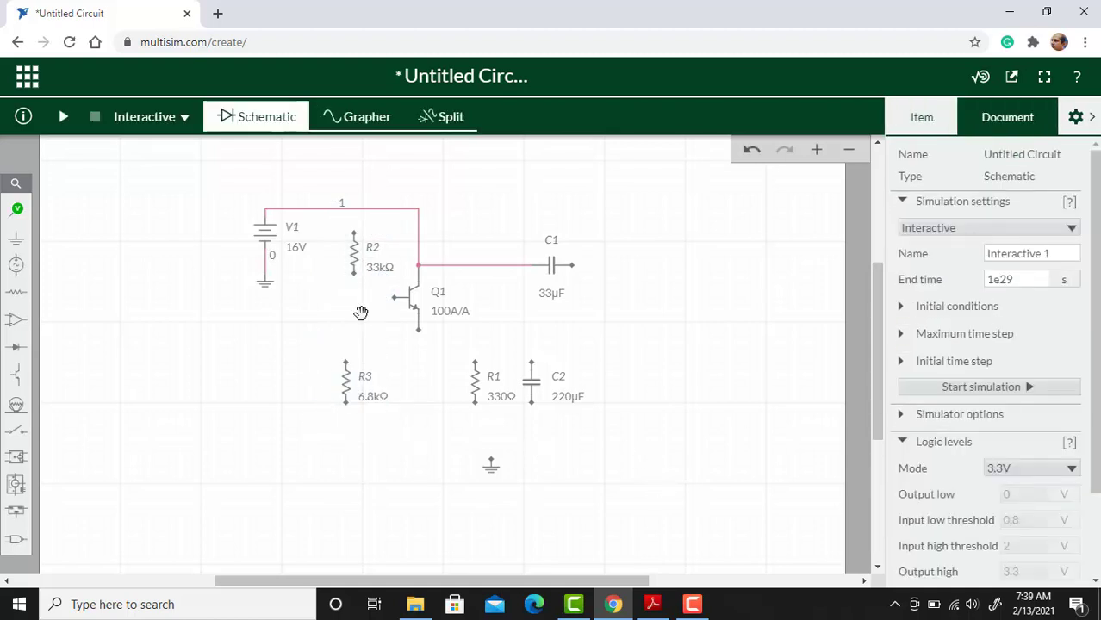
{"action": "left_click", "coordinate": [345, 388]}
Place an AC voltage source left of the transistor and wire its positive terminal to the base.
{"action": "left_click", "coordinate": [16, 264]}
{"action": "left_click", "coordinate": [81, 299]}
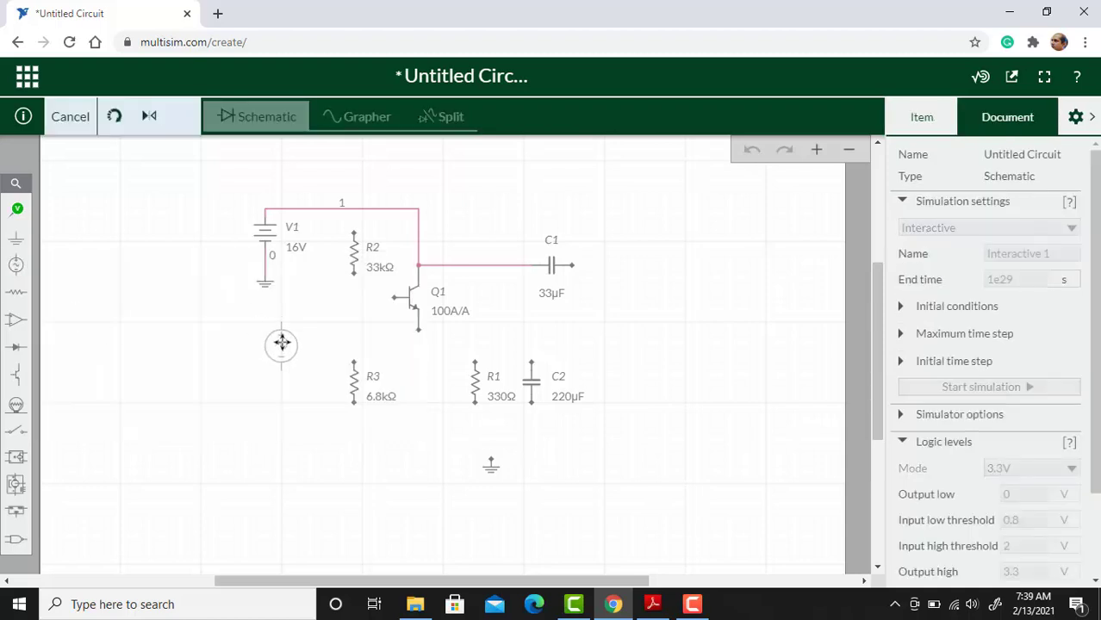
{"action": "left_click", "coordinate": [297, 322]}
{"action": "left_click", "coordinate": [297, 299]}
{"action": "left_click", "coordinate": [394, 298]}
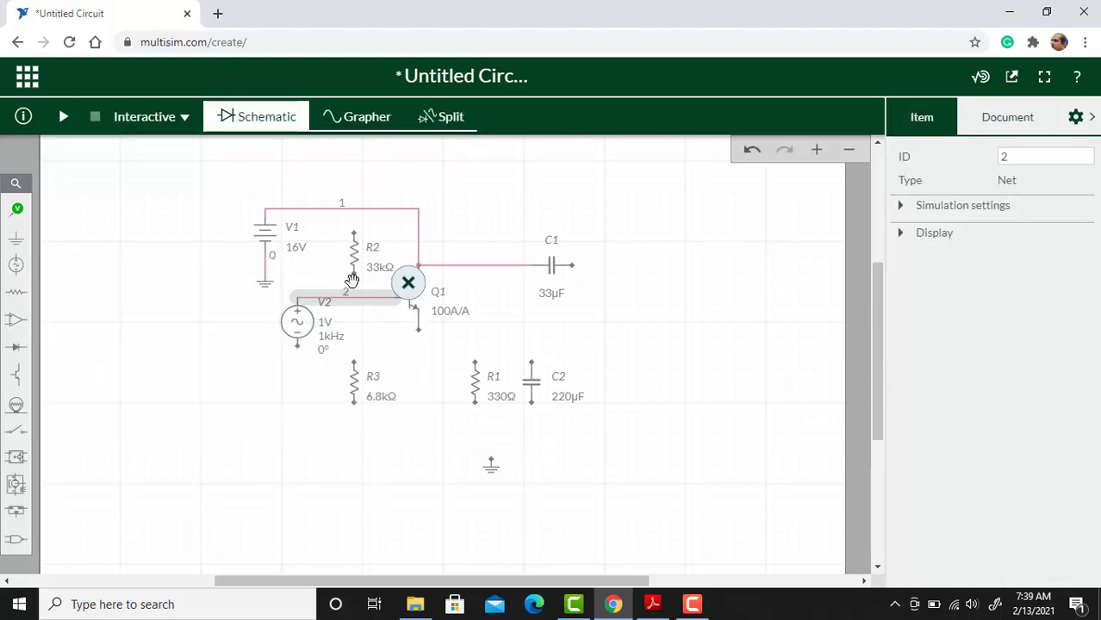
Wire the lower end of the 33 kΩ resistor and the upper end of the 6.8 kΩ resistor to the base wire.
{"action": "left_click", "coordinate": [353, 274]}
{"action": "left_click", "coordinate": [354, 298]}
{"action": "left_click", "coordinate": [354, 363]}
{"action": "left_click", "coordinate": [354, 298]}
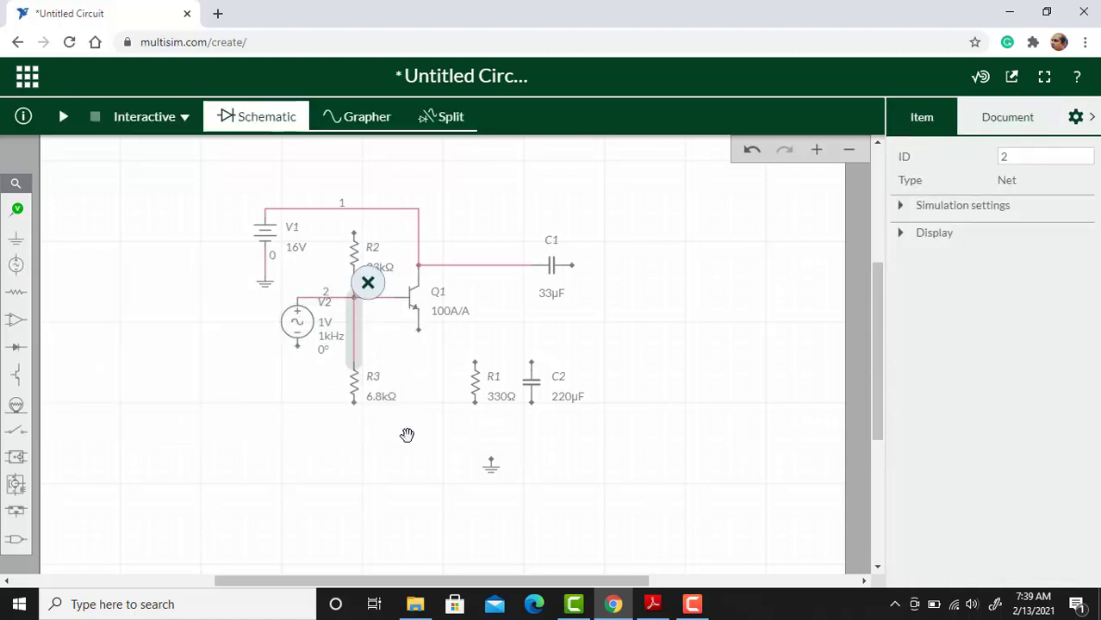
Wire the transistor's emitter to the upper ends of the 330 Ω resistor and the 220 µF capacitor.
{"action": "left_click", "coordinate": [419, 330]}
{"action": "left_click", "coordinate": [475, 362]}
{"action": "left_click", "coordinate": [531, 362]}
{"action": "left_click", "coordinate": [477, 338]}
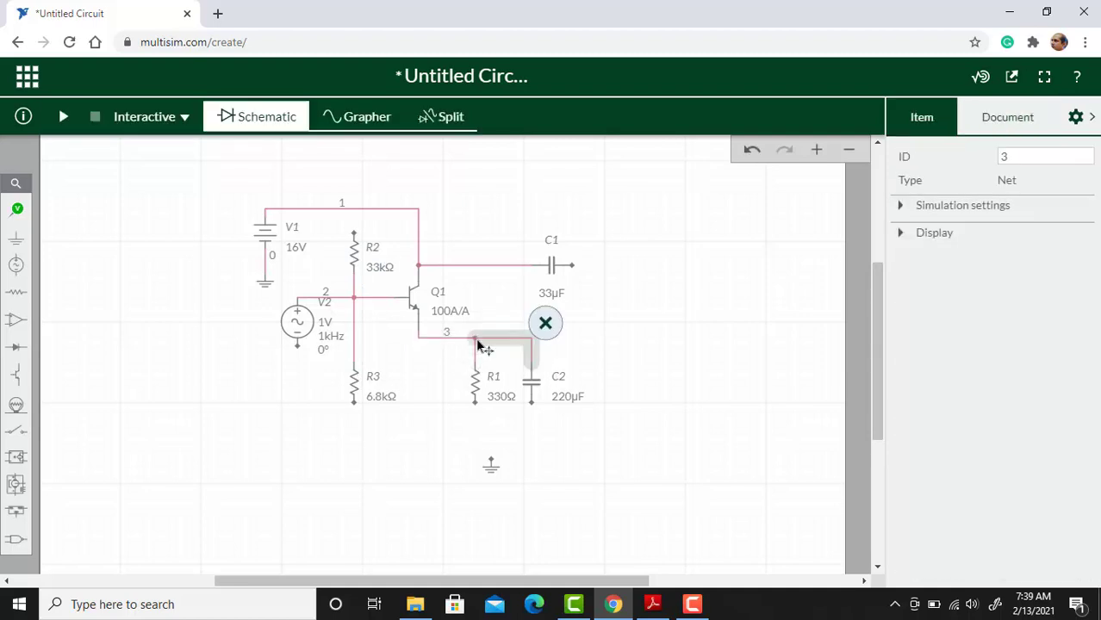
Wire the lower ends of C2, R3 and R1 together and connect them to the ground below.
{"action": "left_click", "coordinate": [532, 403]}
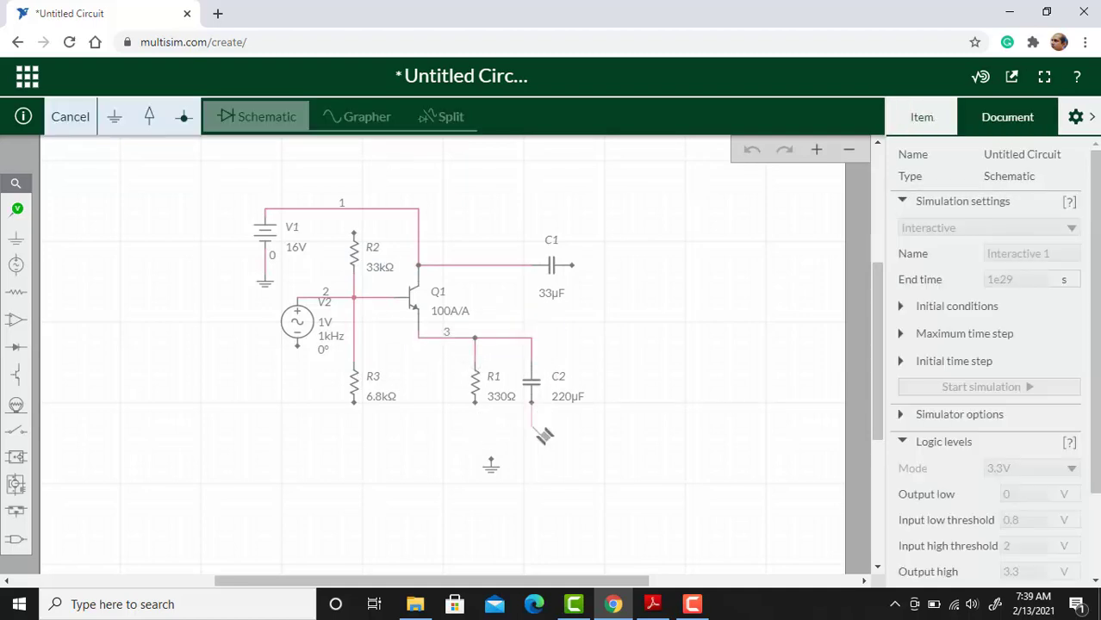
{"action": "left_click", "coordinate": [354, 402]}
{"action": "left_click", "coordinate": [475, 405]}
{"action": "left_click", "coordinate": [476, 426]}
{"action": "left_click", "coordinate": [491, 463]}
{"action": "left_click", "coordinate": [491, 458]}
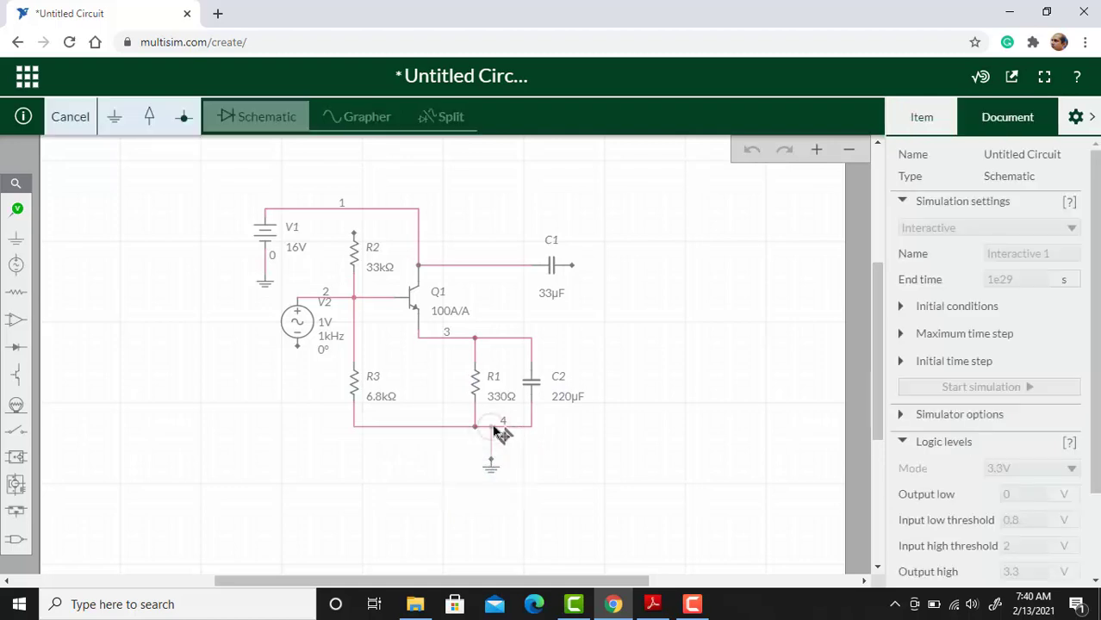
{"action": "left_click", "coordinate": [491, 427]}
Place a vertical 1 kΩ load resistor at the output and wire it between capacitor C1 and the common ground wire.
{"action": "left_click", "coordinate": [16, 293]}
{"action": "left_click", "coordinate": [74, 304]}
{"action": "left_click", "coordinate": [625, 335]}
{"action": "key", "text": "ctrl+r"}
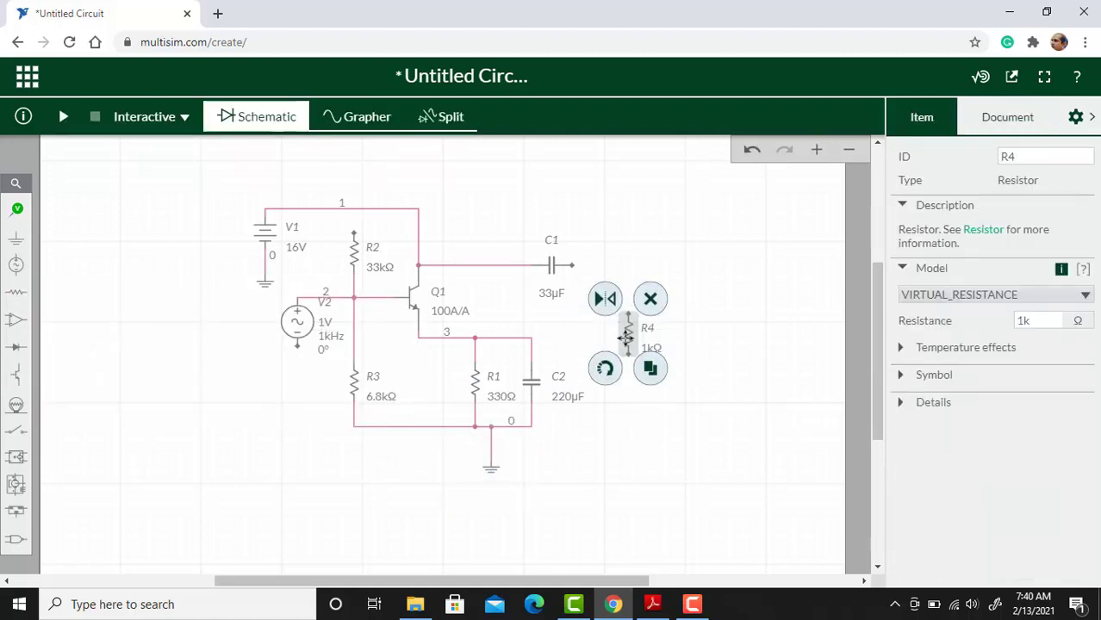
{"action": "left_click_drag", "start_coordinate": [626, 337], "coordinate": [620, 354]}
{"action": "left_click", "coordinate": [621, 330]}
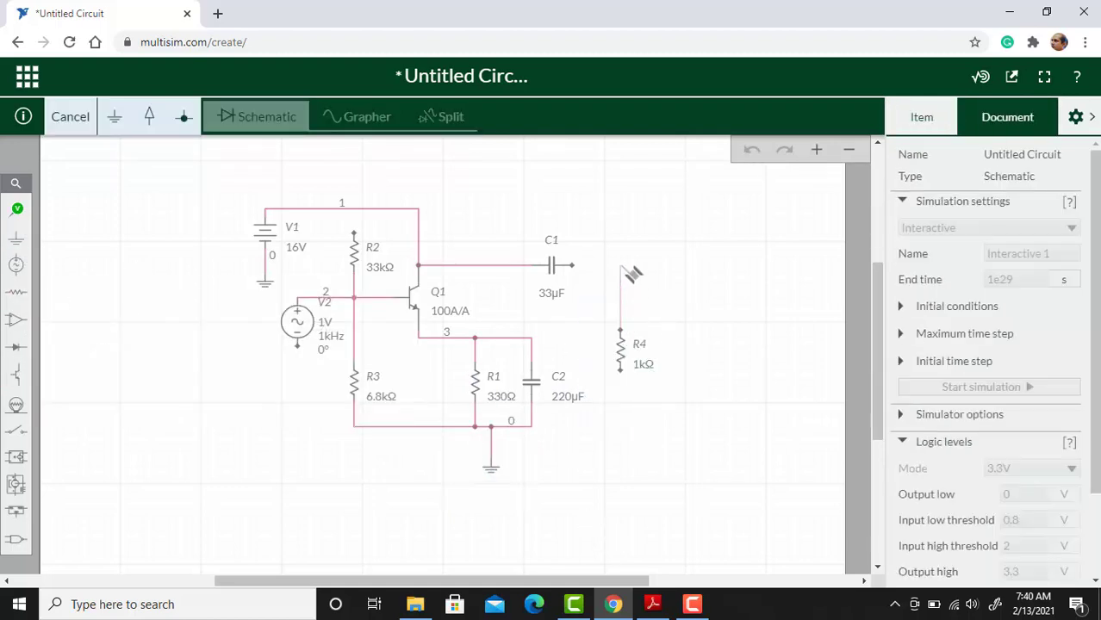
{"action": "left_click", "coordinate": [572, 266]}
{"action": "left_click", "coordinate": [620, 369]}
{"action": "left_click", "coordinate": [532, 426]}
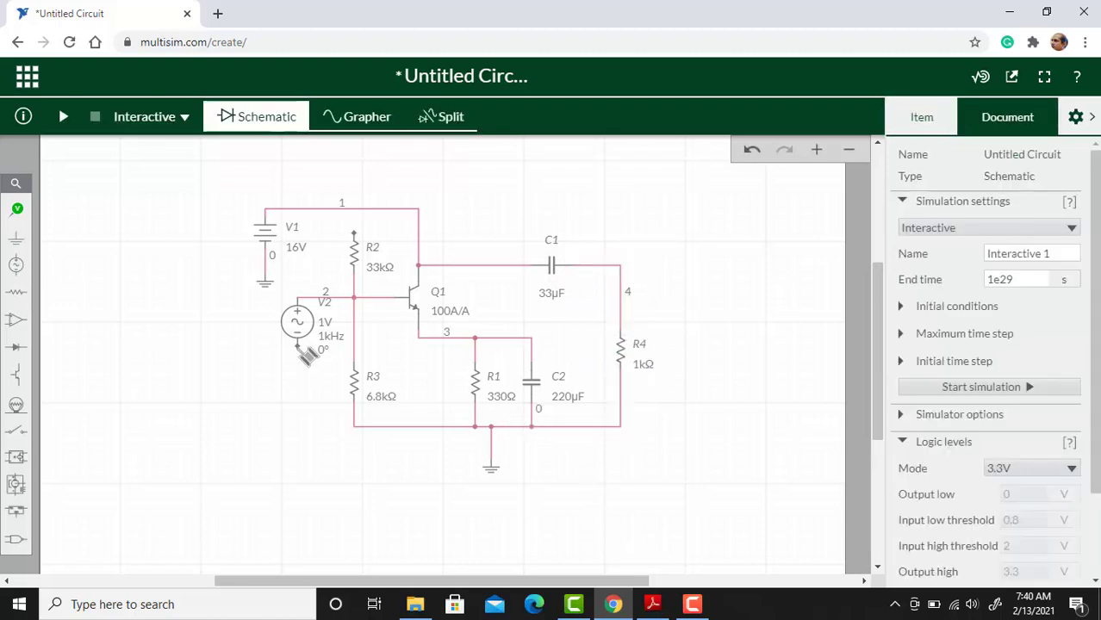
Wire the AC source's negative terminal to the common ground wire at the 6.8 kΩ resistor.
{"action": "left_click", "coordinate": [298, 346]}
{"action": "left_click", "coordinate": [354, 428]}
{"action": "left_click", "coordinate": [367, 470]}
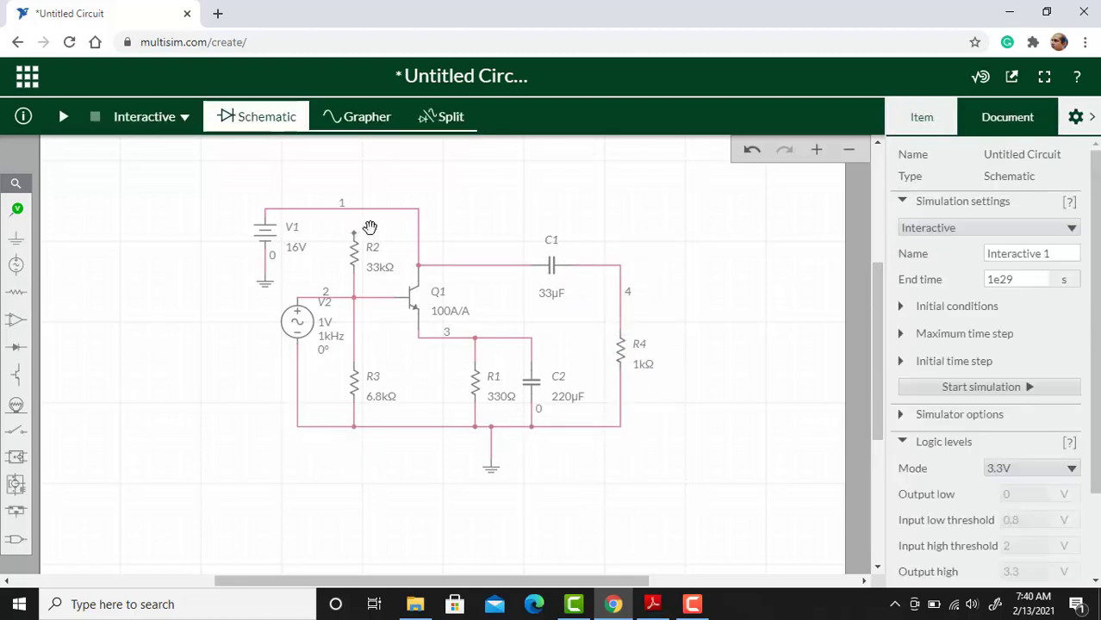
Replace the wire between the DC source and the collector with a copy of the 33 kΩ resistor, set to 1.6 kΩ.
{"action": "left_click", "coordinate": [420, 240]}
{"action": "key", "text": "Delete"}
{"action": "left_click", "coordinate": [354, 253]}
{"action": "left_click", "coordinate": [375, 287]}
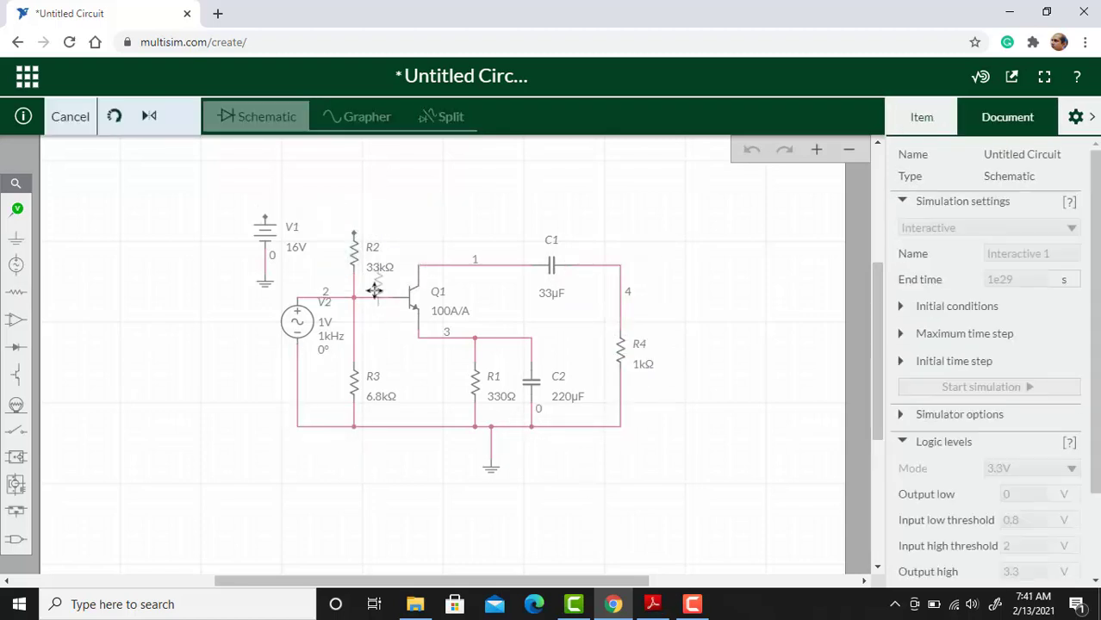
{"action": "left_click", "coordinate": [419, 232]}
{"action": "left_click", "coordinate": [1021, 320]}
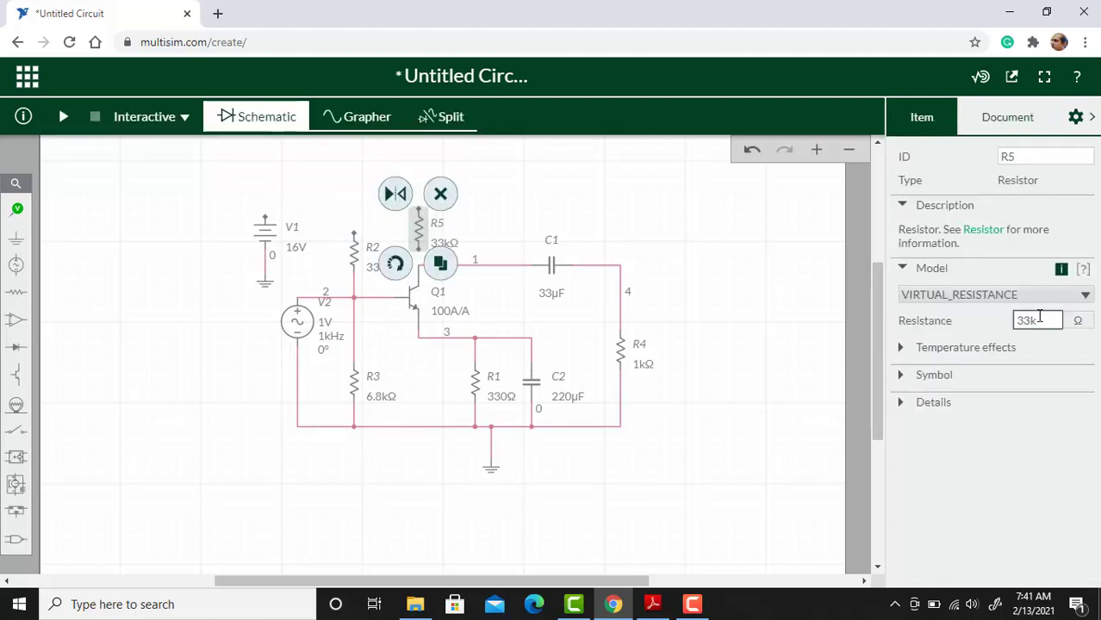
{"action": "key", "text": "BackSpace"}
{"action": "key", "text": "BackSpace"}
{"action": "key", "text": "BackSpace"}
{"action": "type", "text": "1.6k"}
{"action": "key", "text": "Return"}
{"action": "left_click", "coordinate": [777, 418]}
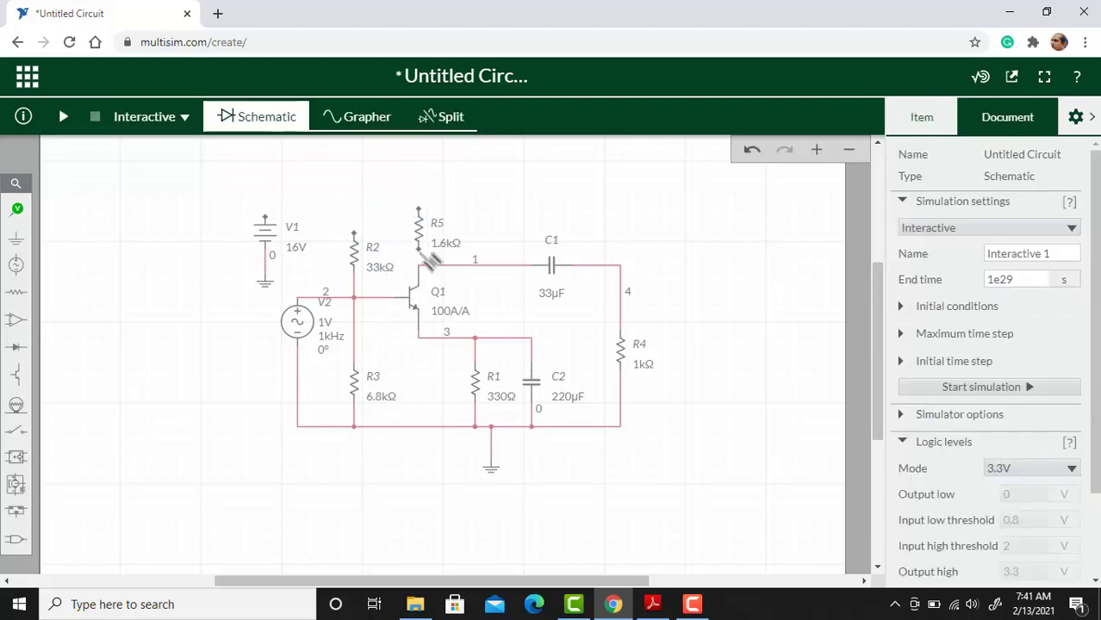
Connect the upper ends of the 1.6 kΩ and 33 kΩ resistors to the DC source's positive terminal.
{"action": "left_click", "coordinate": [419, 209]}
{"action": "left_click", "coordinate": [266, 215]}
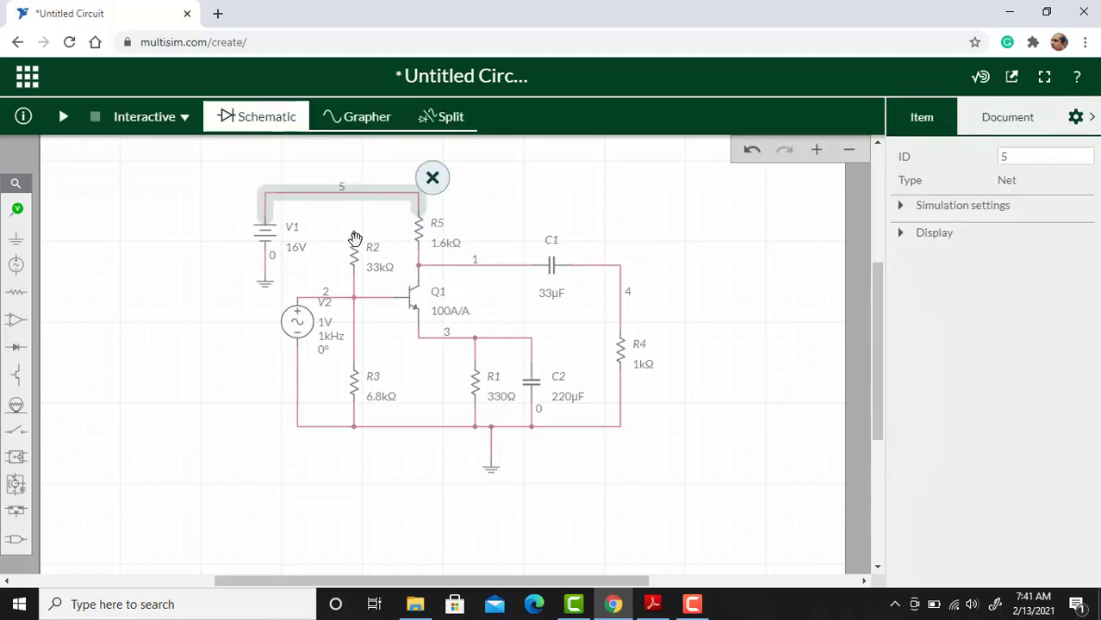
{"action": "left_click", "coordinate": [354, 240]}
{"action": "left_click", "coordinate": [353, 193]}
{"action": "left_click", "coordinate": [700, 323]}
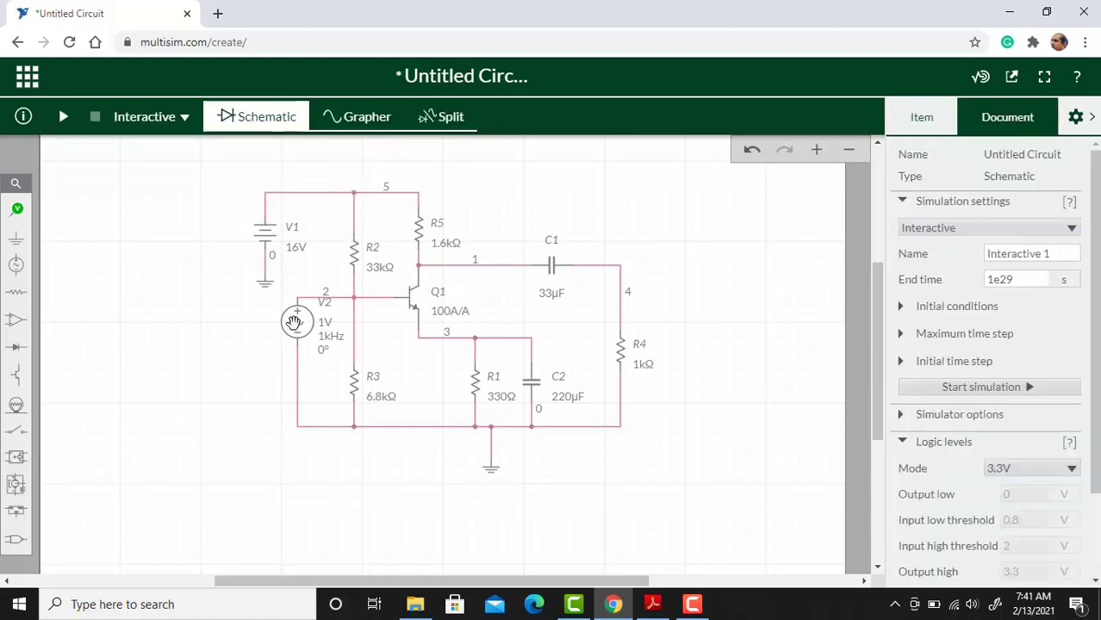
Move the AC source down and left and delete the wire between it and the transistor's base.
{"action": "left_click_drag", "start_coordinate": [300, 323], "coordinate": [273, 378]}
{"action": "left_click", "coordinate": [295, 456]}
{"action": "left_click", "coordinate": [325, 476]}
{"action": "left_click", "coordinate": [316, 300]}
{"action": "key", "text": "Delete"}
Place a horizontal capacitor left of the base node and wire it between the base and the AC source.
{"action": "left_click", "coordinate": [15, 292]}
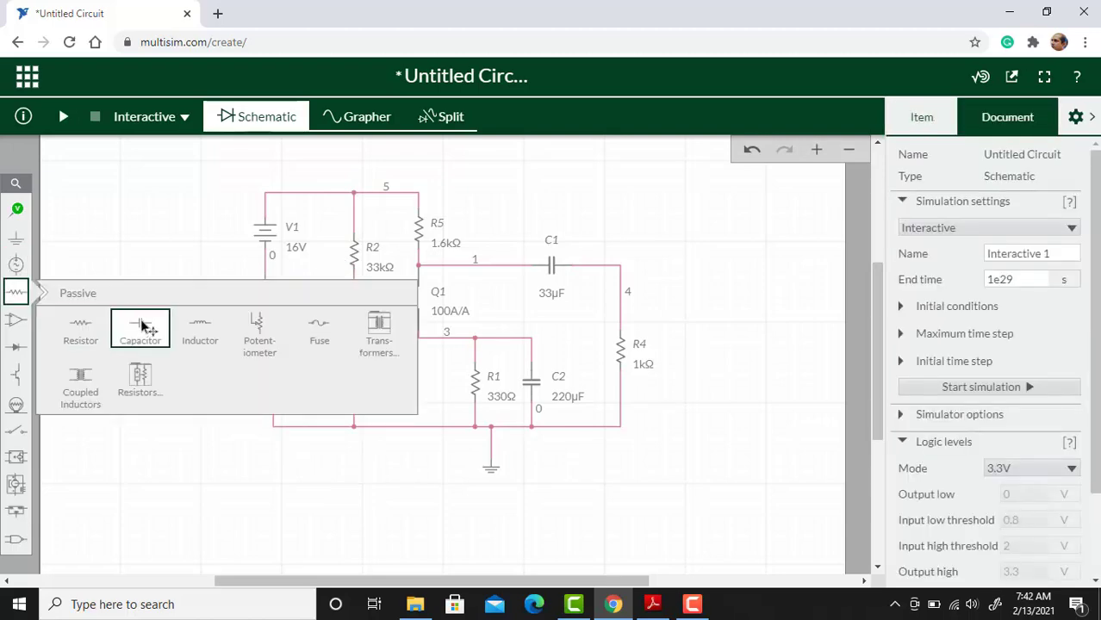
{"action": "left_click", "coordinate": [142, 323]}
{"action": "left_click", "coordinate": [309, 298]}
{"action": "left_click", "coordinate": [331, 299]}
{"action": "left_click", "coordinate": [353, 298]}
{"action": "left_click", "coordinate": [290, 298]}
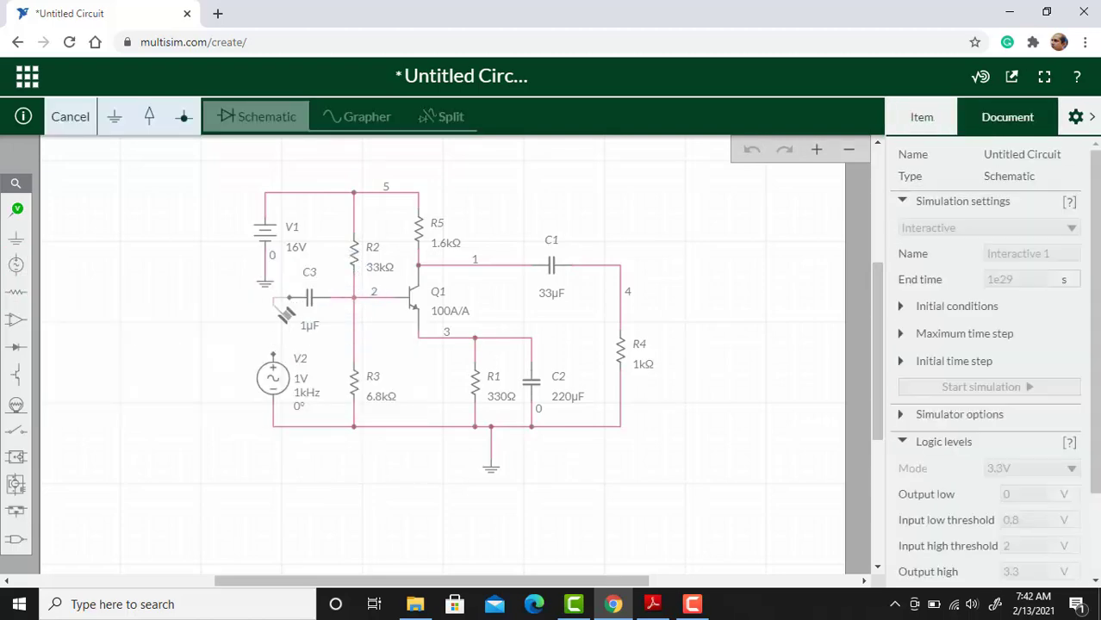
{"action": "left_click", "coordinate": [273, 355]}
Set the capacitance of the input coupling capacitor C3 to 10 µF.
{"action": "left_click", "coordinate": [310, 295]}
{"action": "left_click", "coordinate": [1023, 321]}
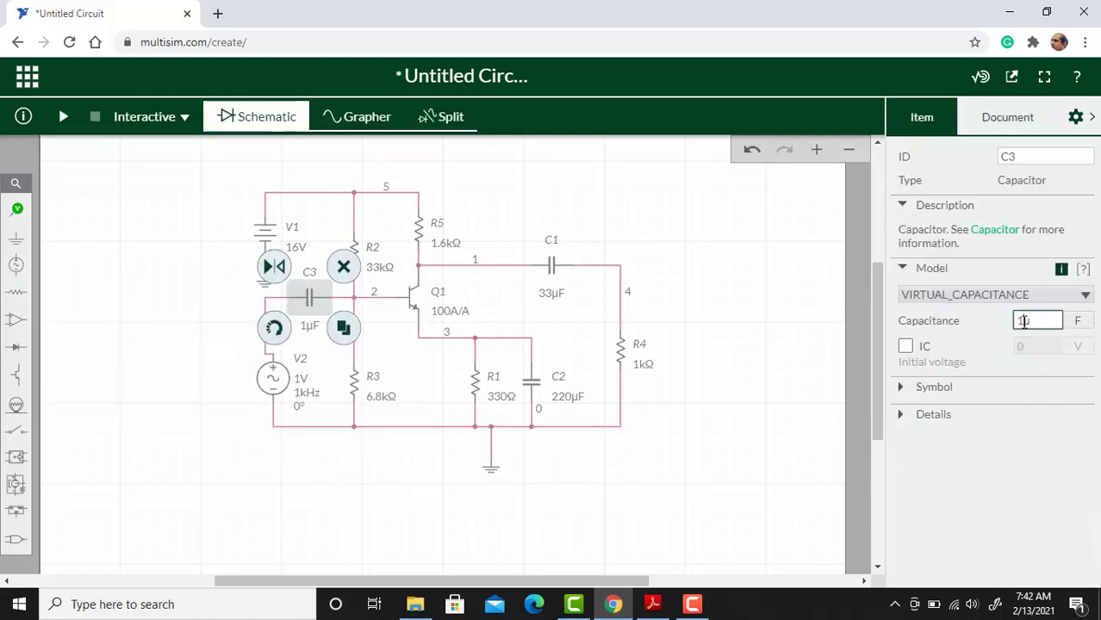
{"action": "type", "text": "0"}
{"action": "left_click", "coordinate": [643, 468]}
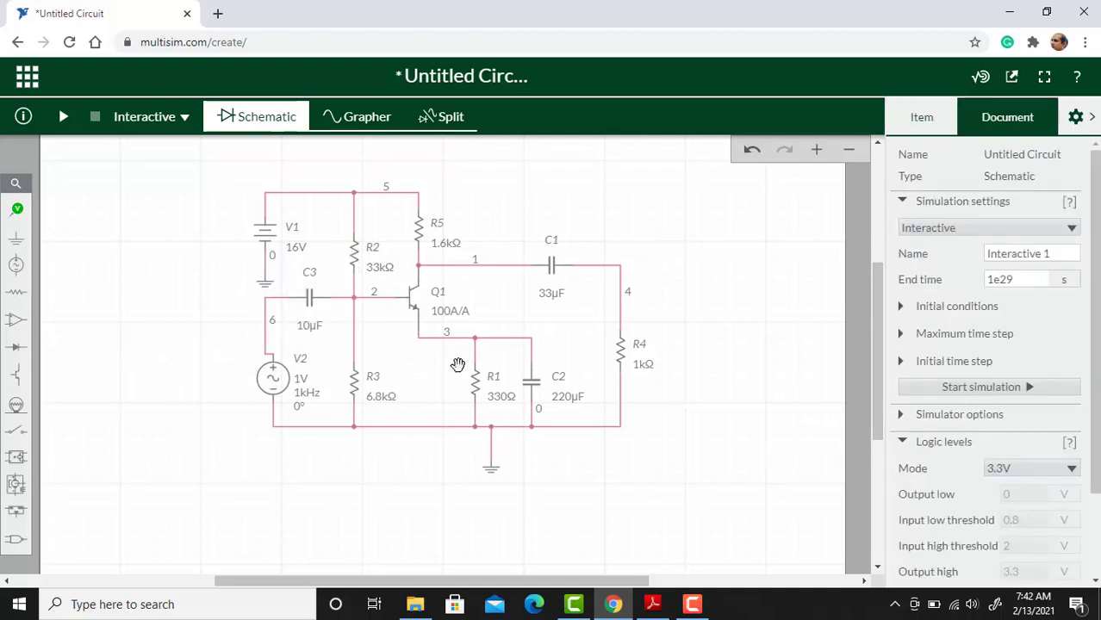
Set the simulation to AC Sweep with a stop frequency of 1e7 Hz and a decibel vertical scale, and expand the simulator options.
{"action": "left_click", "coordinate": [184, 118]}
{"action": "left_click", "coordinate": [142, 174]}
{"action": "left_click", "coordinate": [1003, 335]}
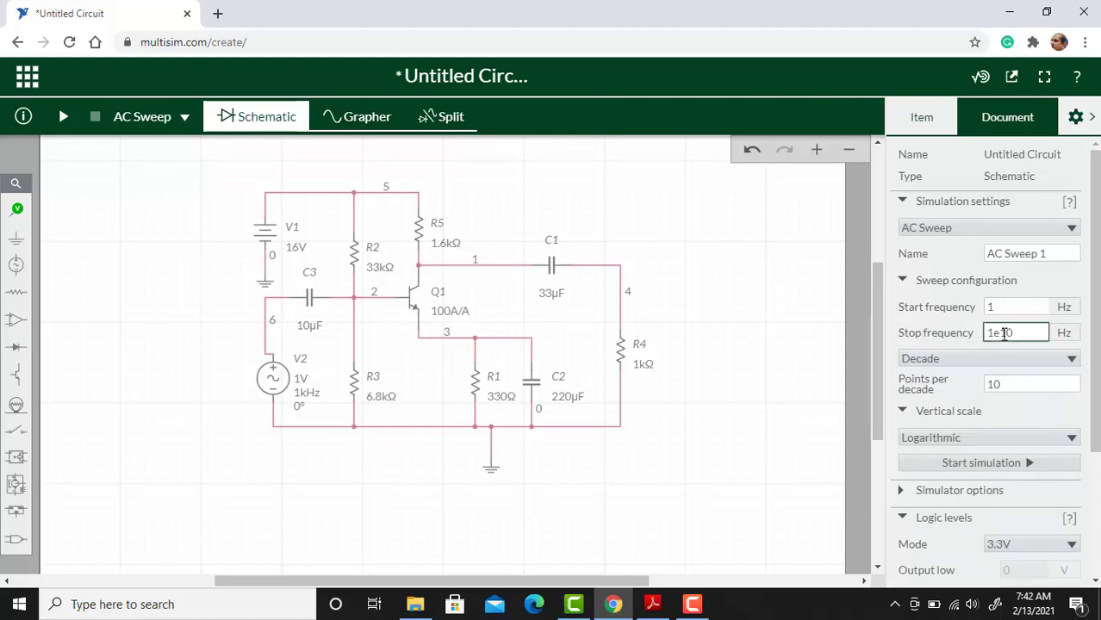
{"action": "left_click_drag", "start_coordinate": [1000, 334], "coordinate": [1015, 335]}
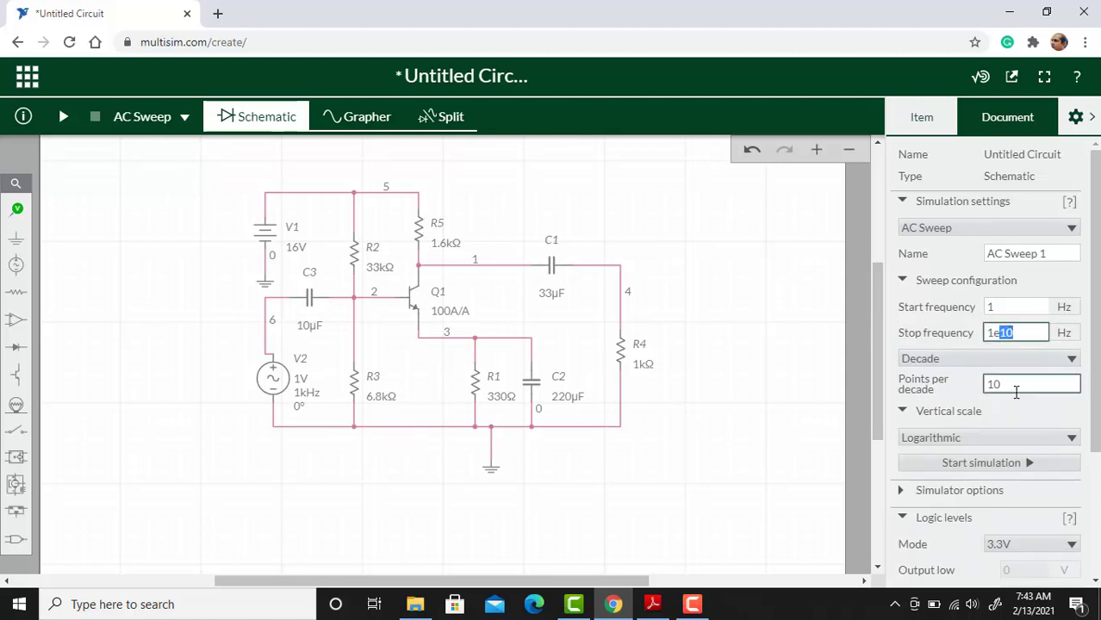
{"action": "type", "text": "7"}
{"action": "left_click", "coordinate": [989, 438]}
{"action": "left_click", "coordinate": [946, 490]}
{"action": "scroll", "coordinate": [944, 339], "scroll_direction": "down", "scroll_amount": 2}
{"action": "left_click", "coordinate": [901, 313]}
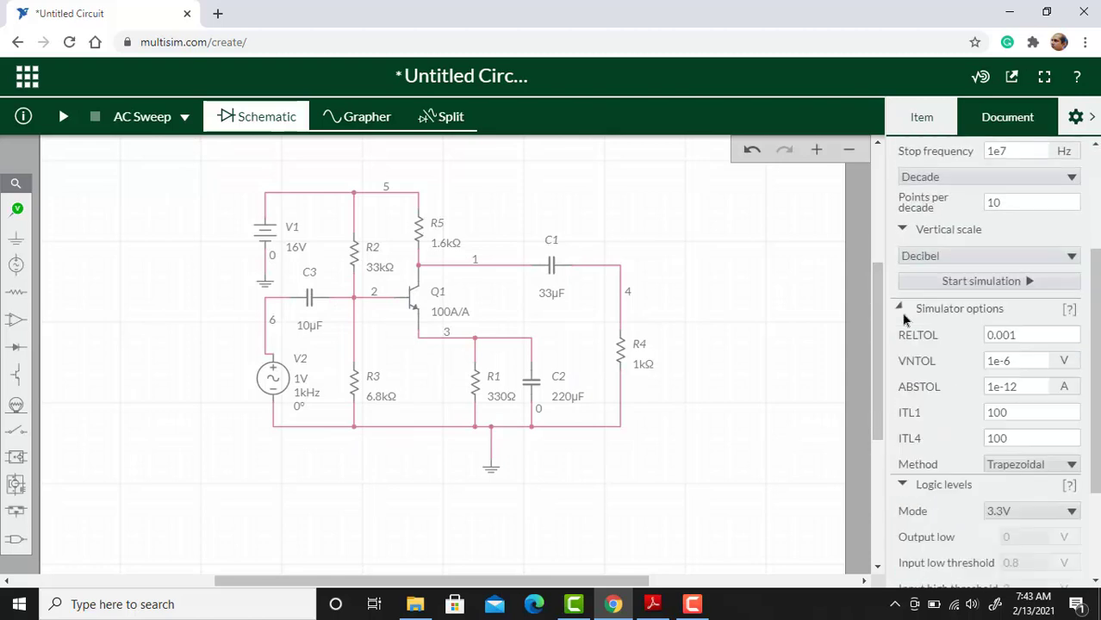
Place a voltage probe on the output node above the 1 kΩ load resistor and run the AC sweep.
{"action": "left_click", "coordinate": [982, 281]}
{"action": "left_click", "coordinate": [631, 250]}
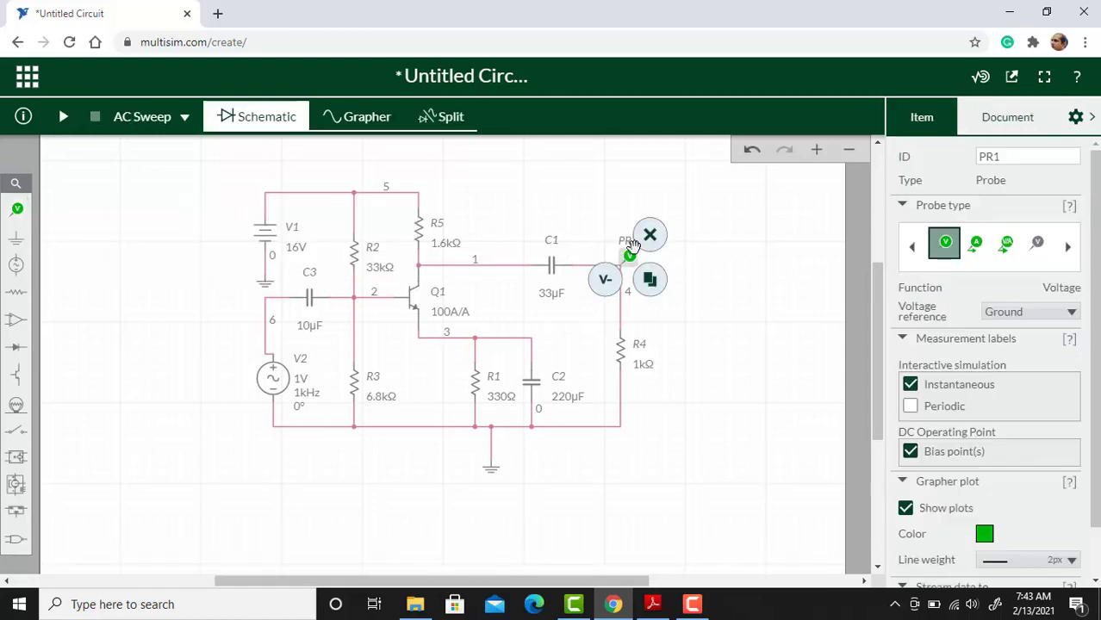
{"action": "left_click", "coordinate": [738, 274]}
{"action": "left_click", "coordinate": [61, 118]}
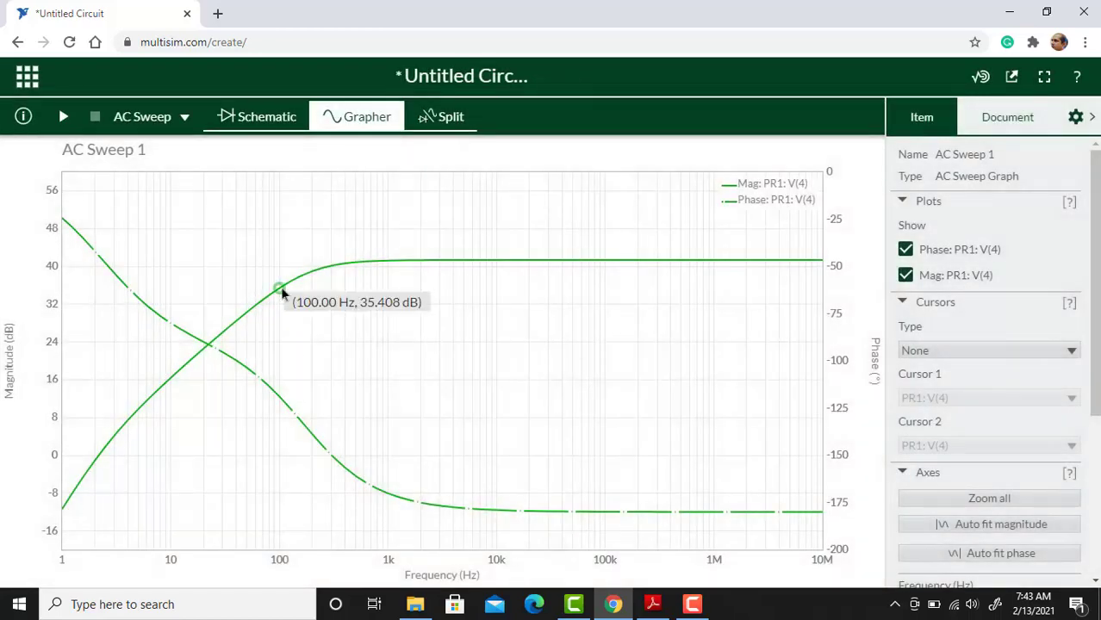
View the AC sweep graph beside the schematic and on its own, and return to the schematic view.
{"action": "left_click", "coordinate": [431, 116]}
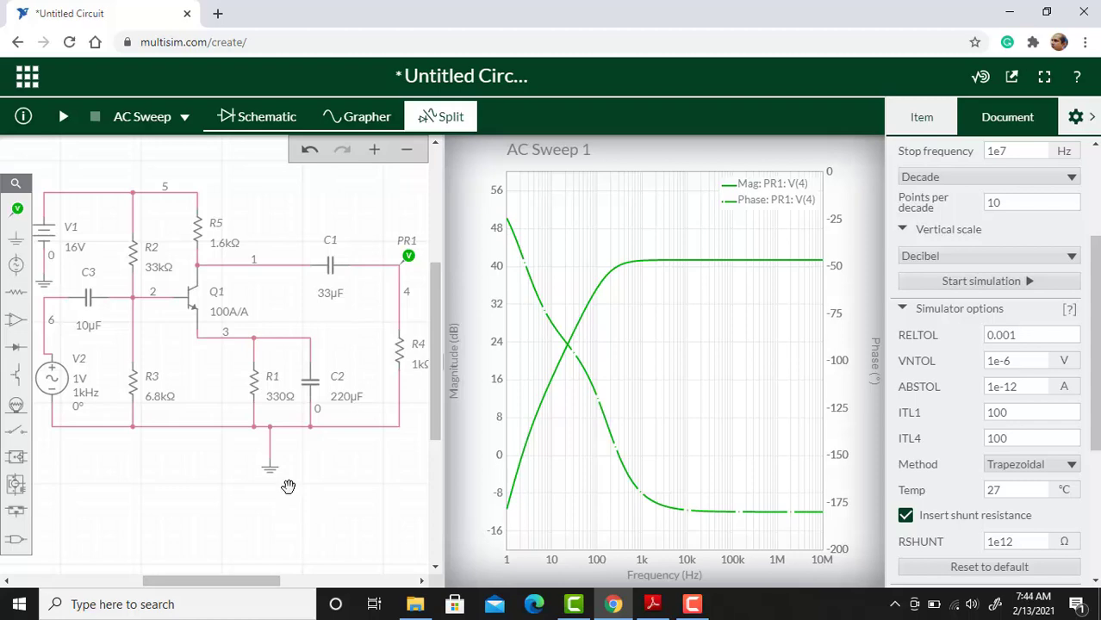
{"action": "left_click", "coordinate": [365, 116]}
{"action": "left_click", "coordinate": [258, 117]}
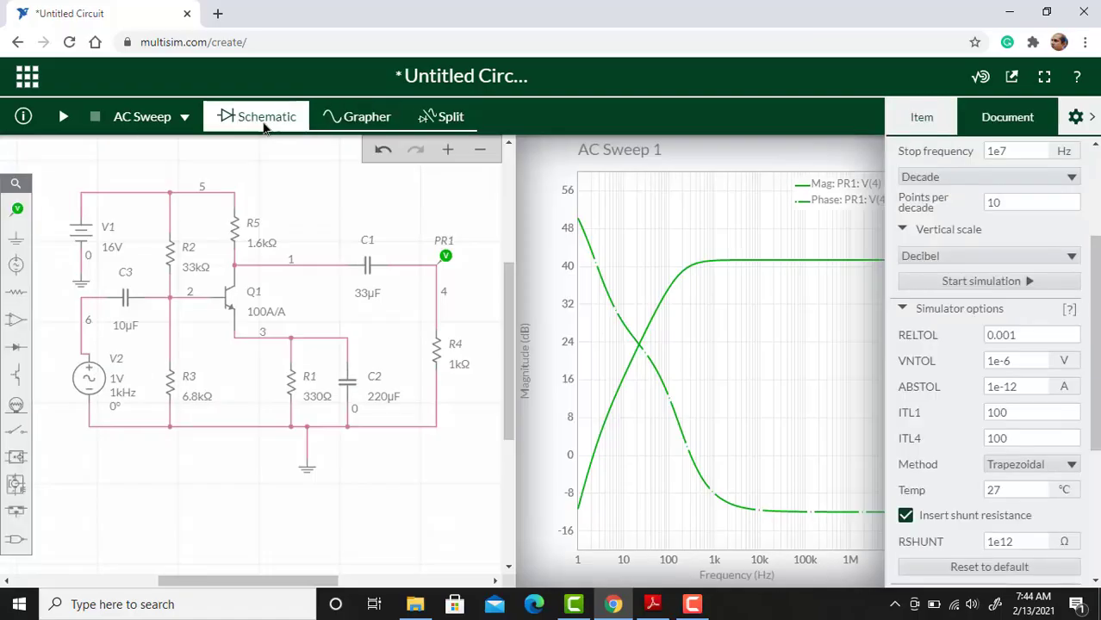